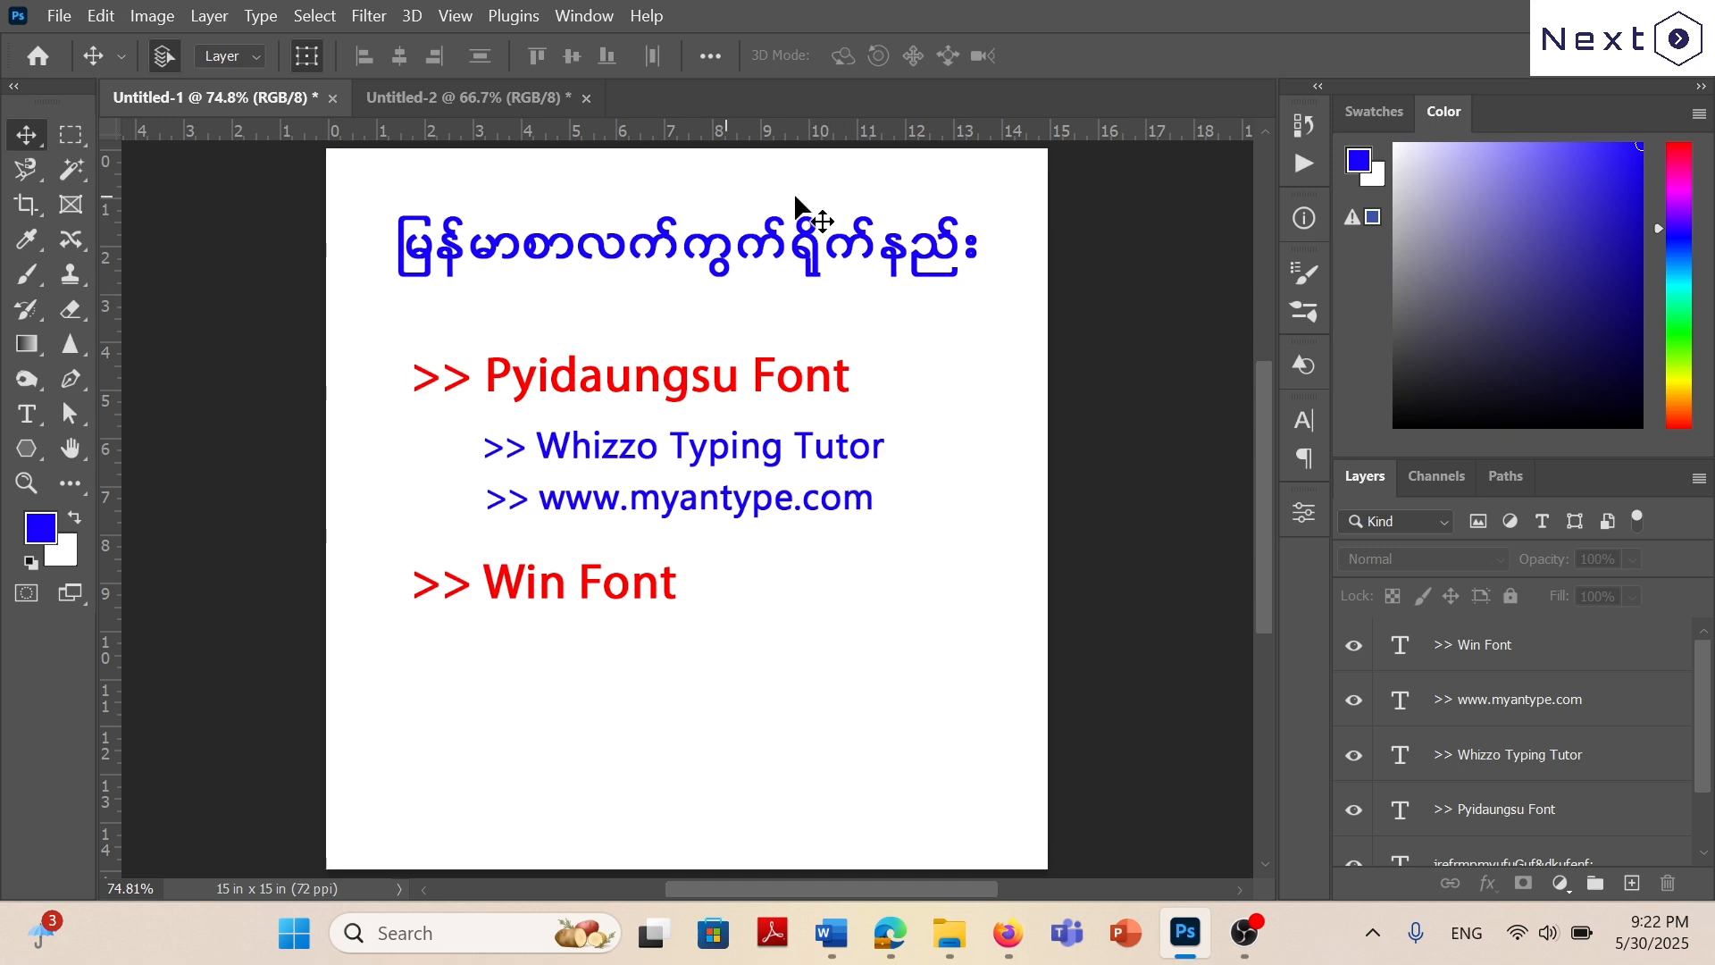
Open the Whizzo Typing Tutor, enter the opening letters "မမ" of Lesson 1, and end the practice run.
key(alt+Tab)
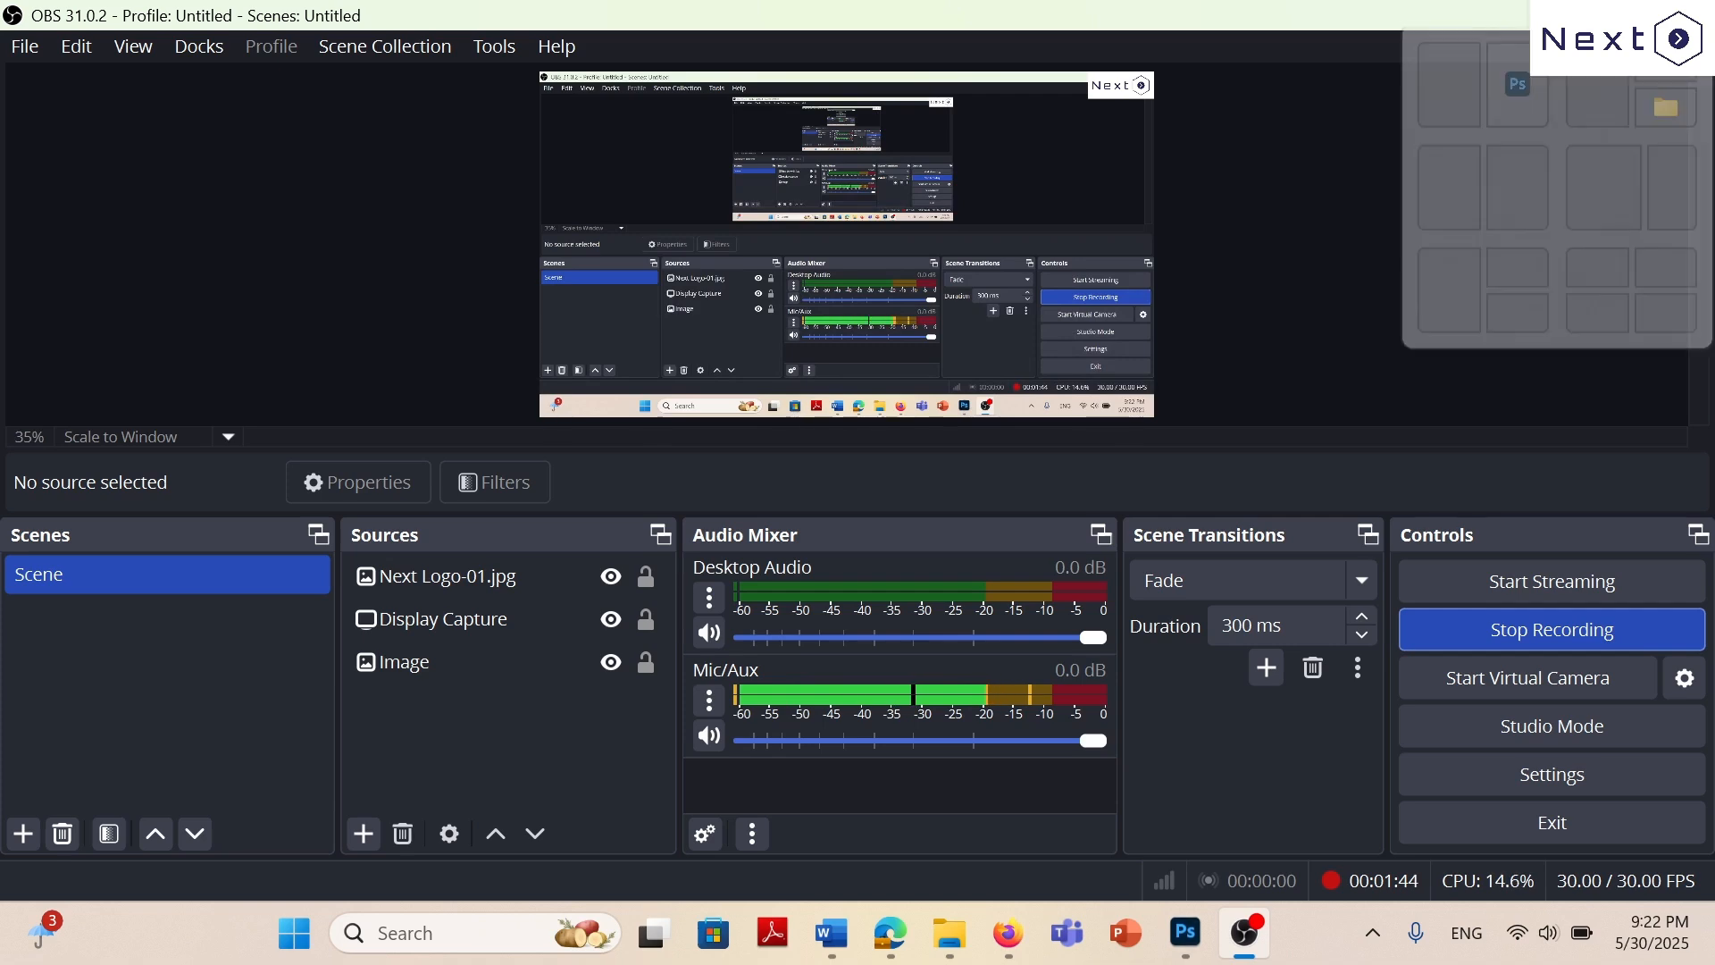
click(1561, 15)
double_click(774, 342)
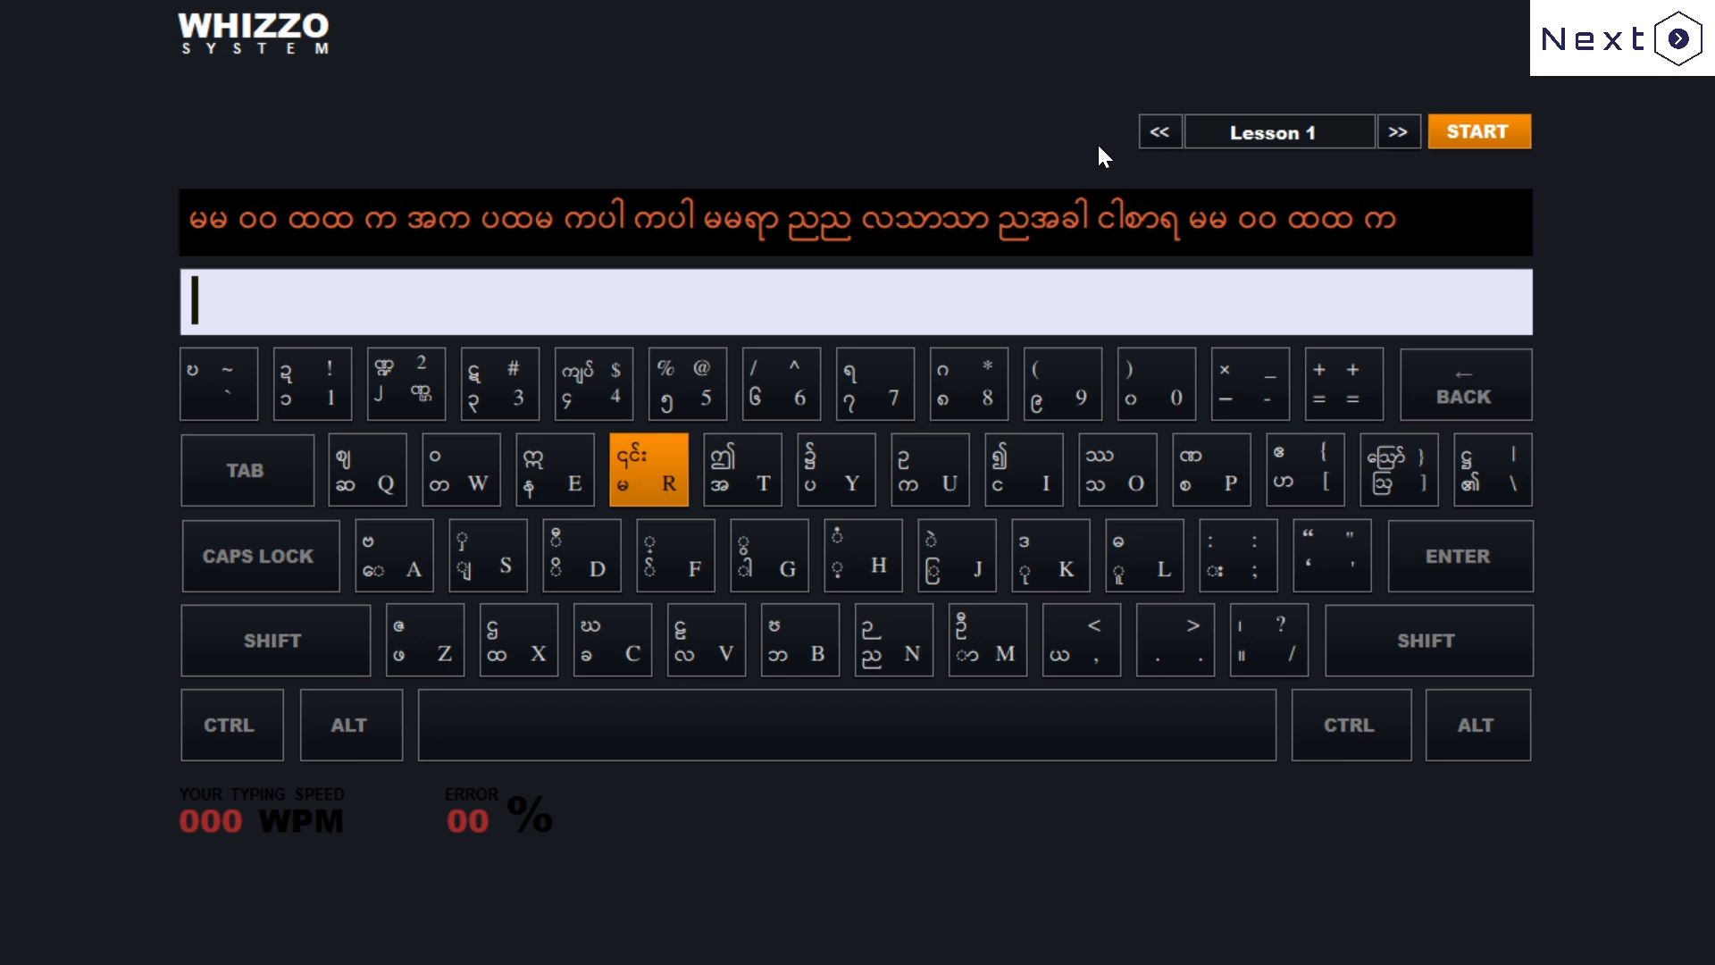
text(မမ)
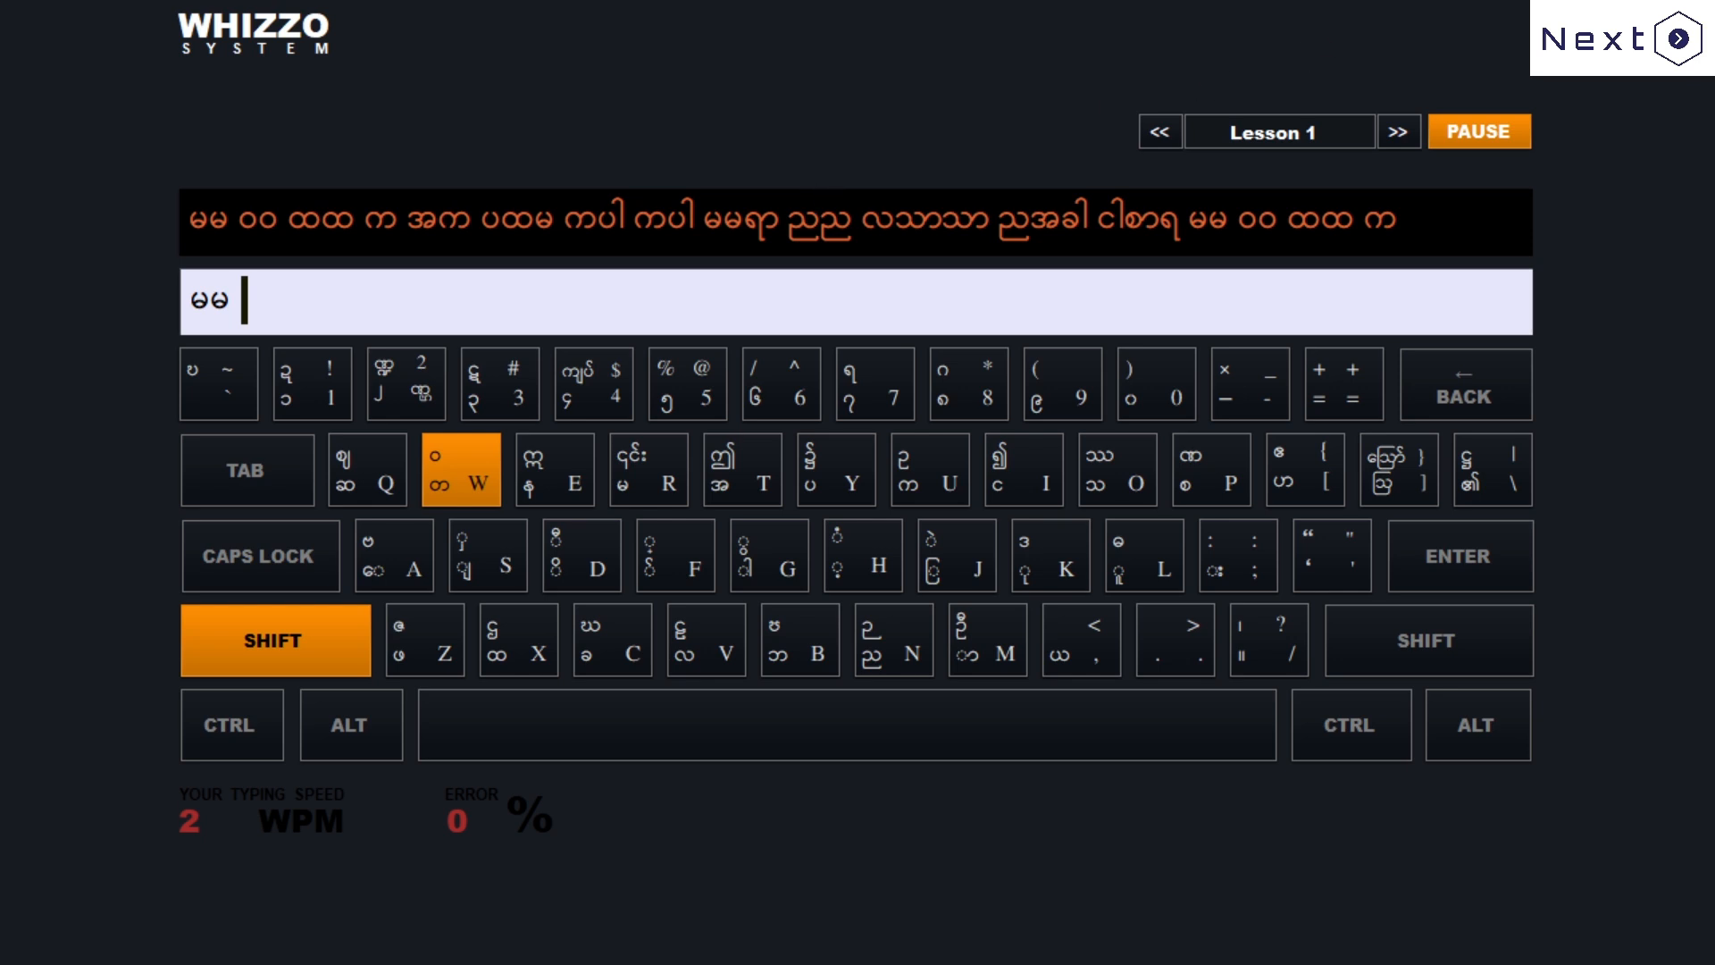
key(Escape)
click(1095, 809)
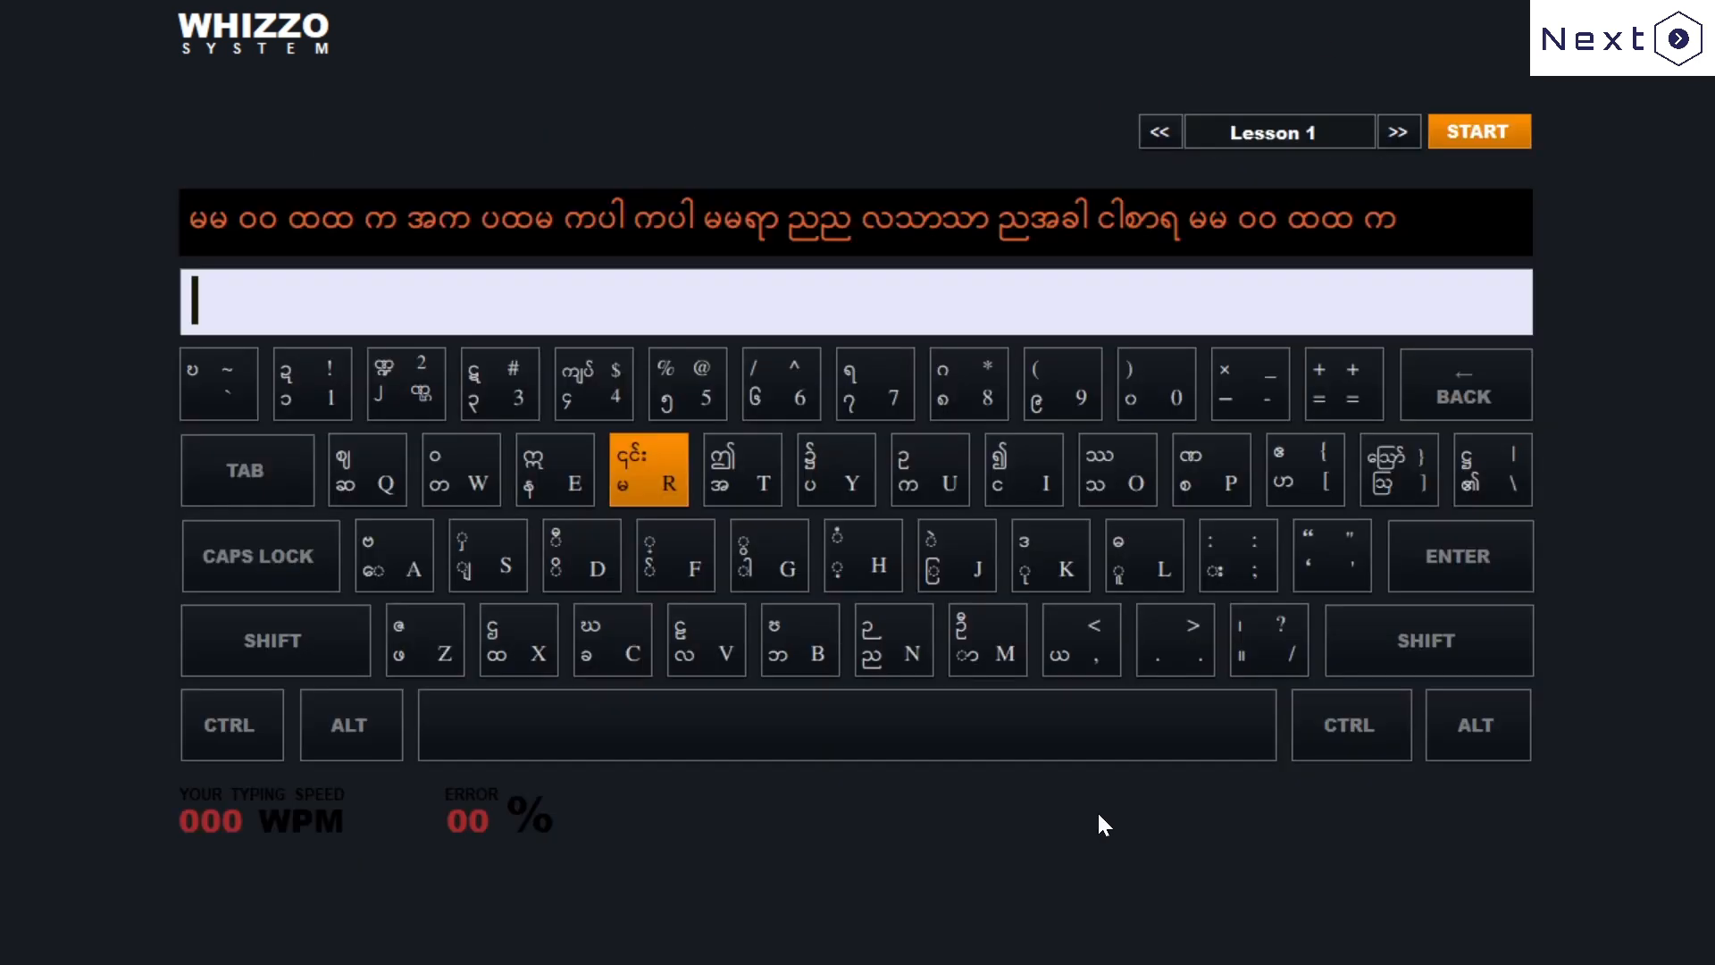
Switch to Firefox, open the lessons page of myantype.com, and look through the list of Beginner lessons.
click(524, 18)
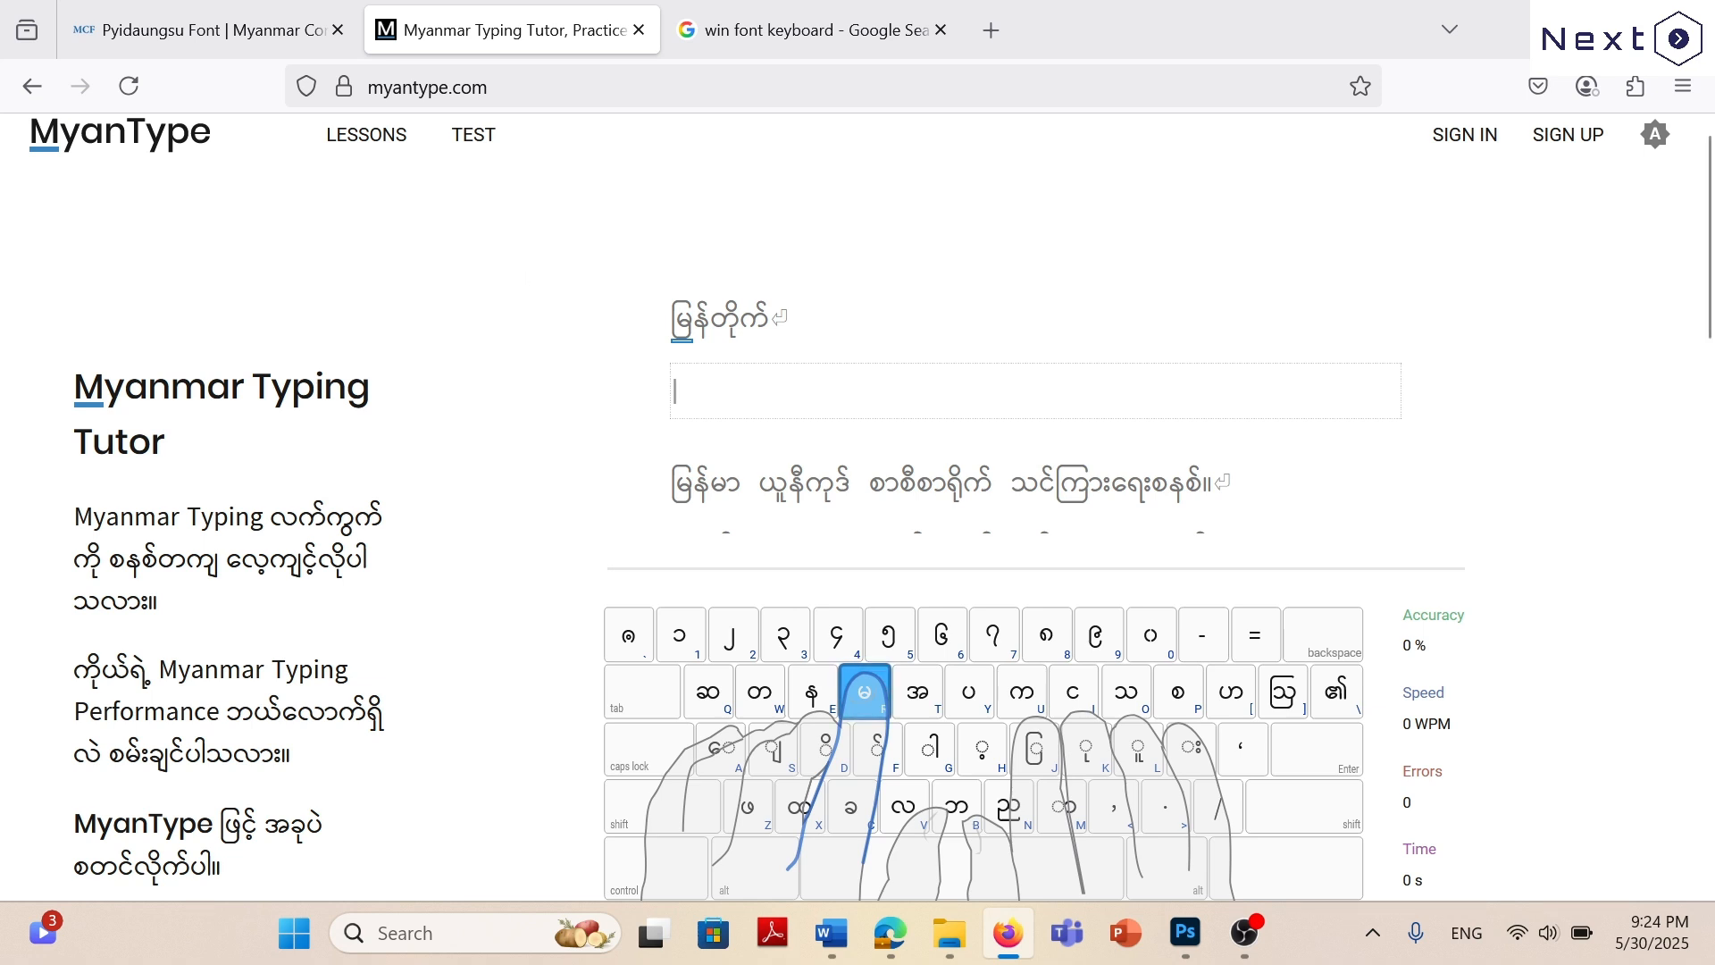
click(1186, 933)
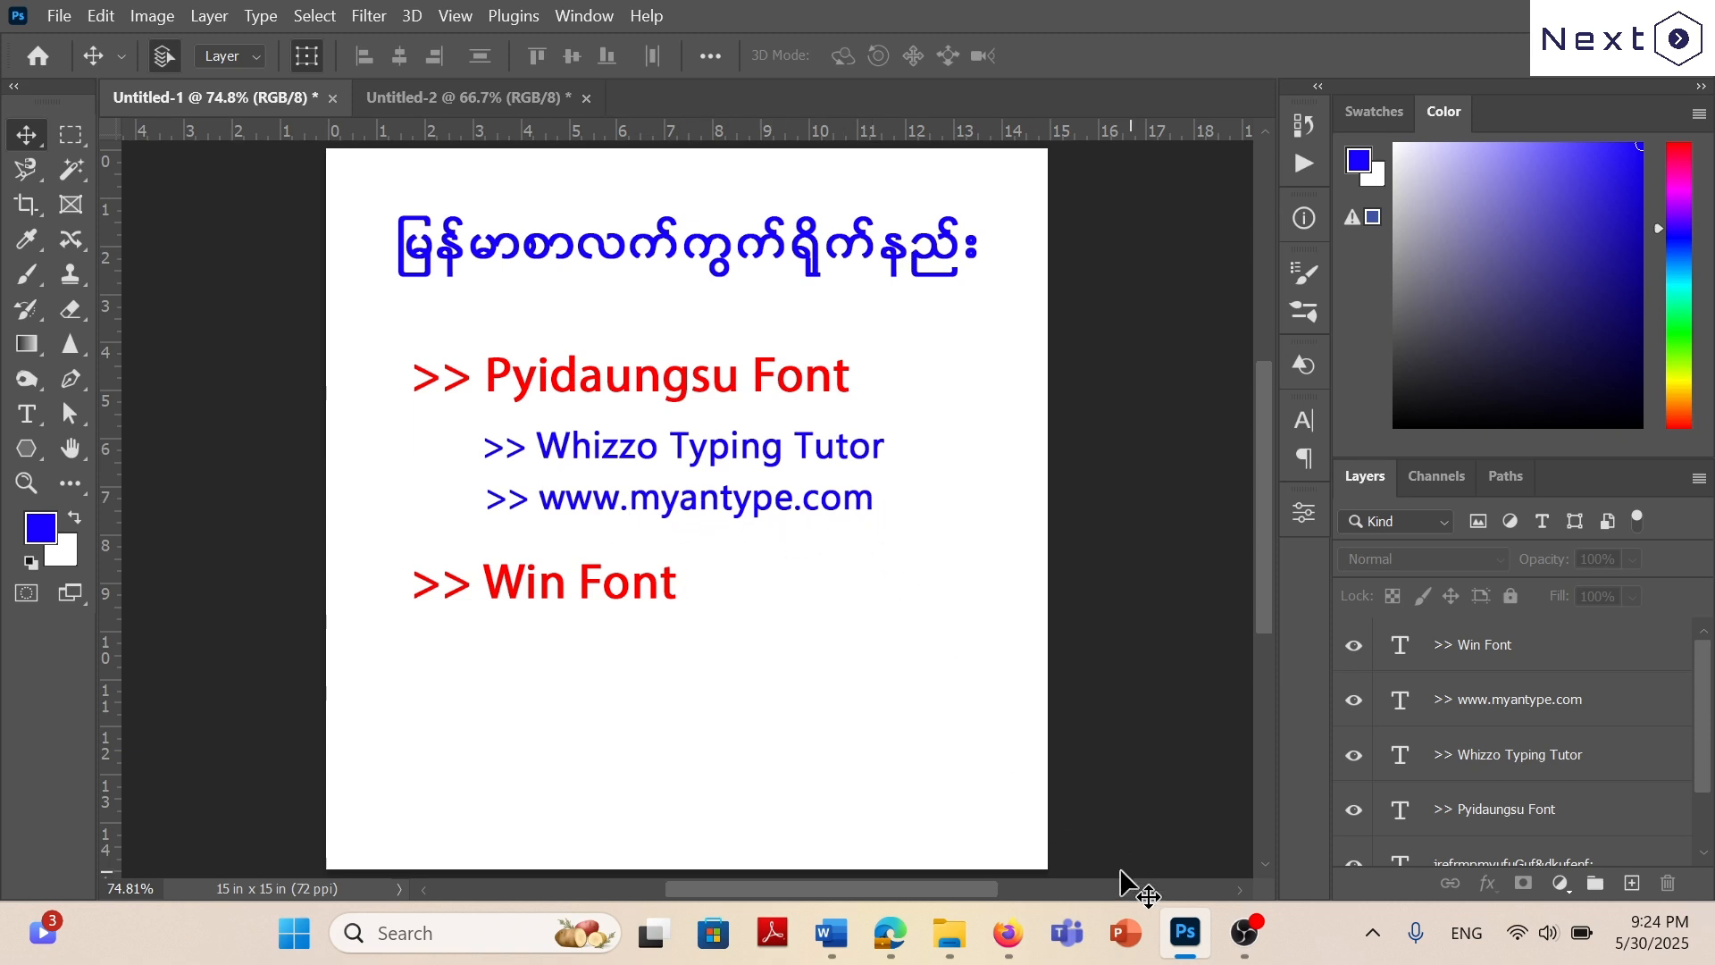
click(1017, 937)
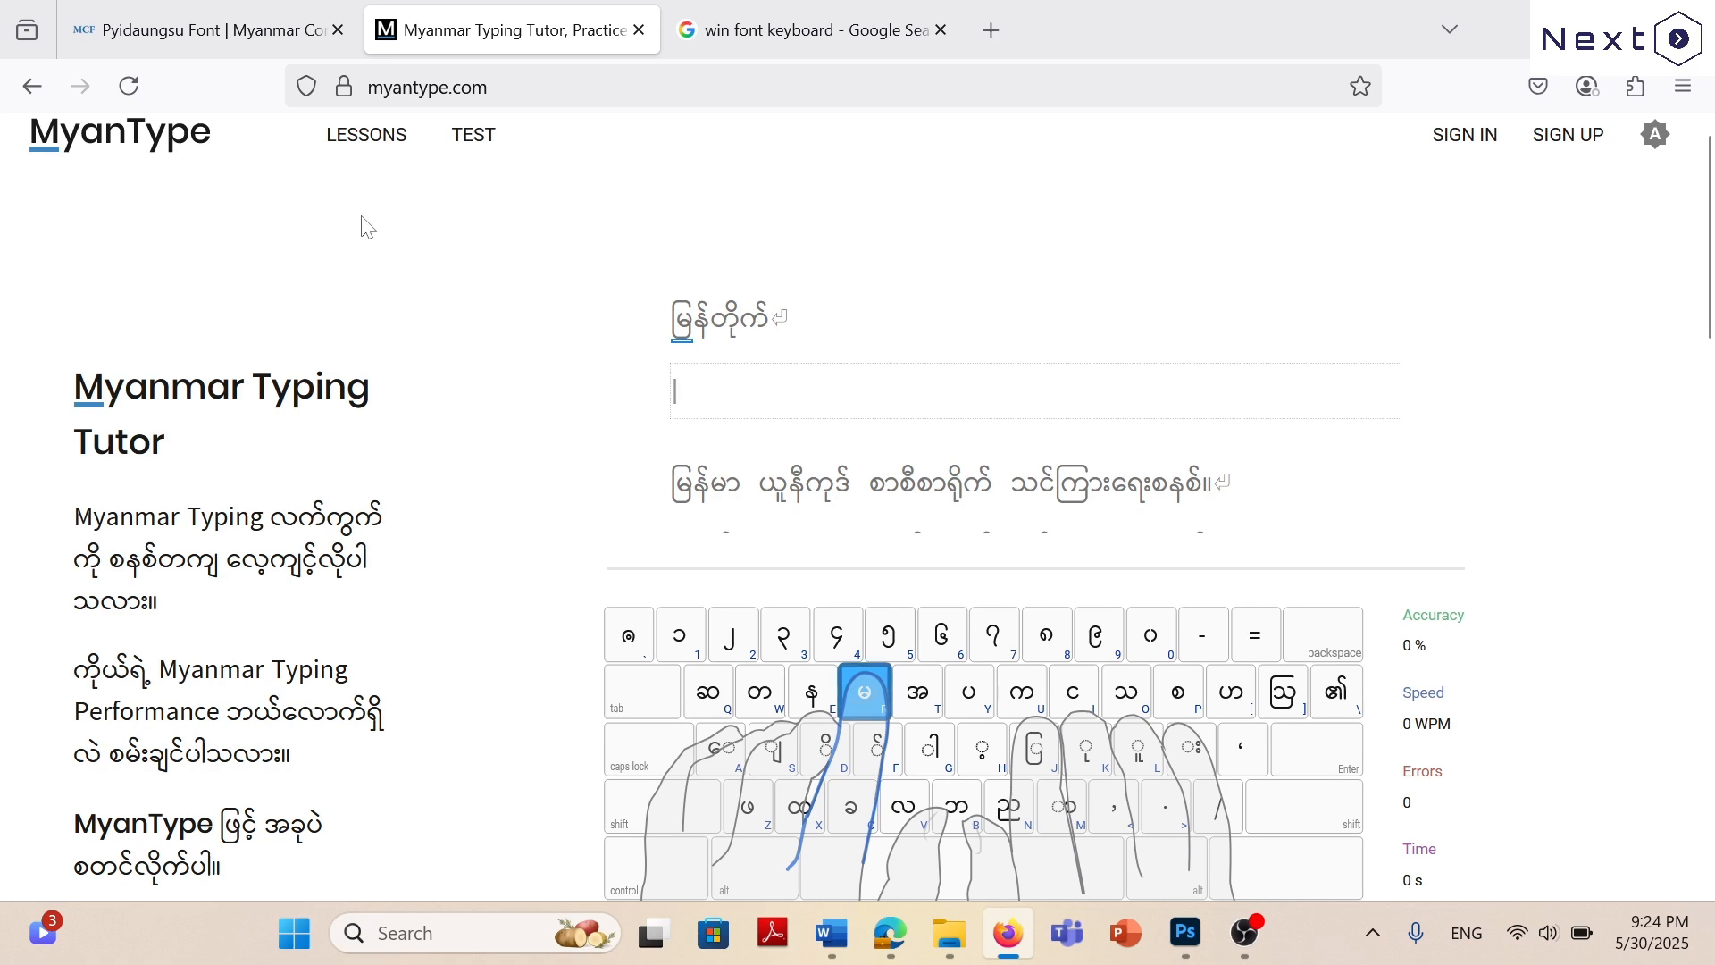
click(360, 150)
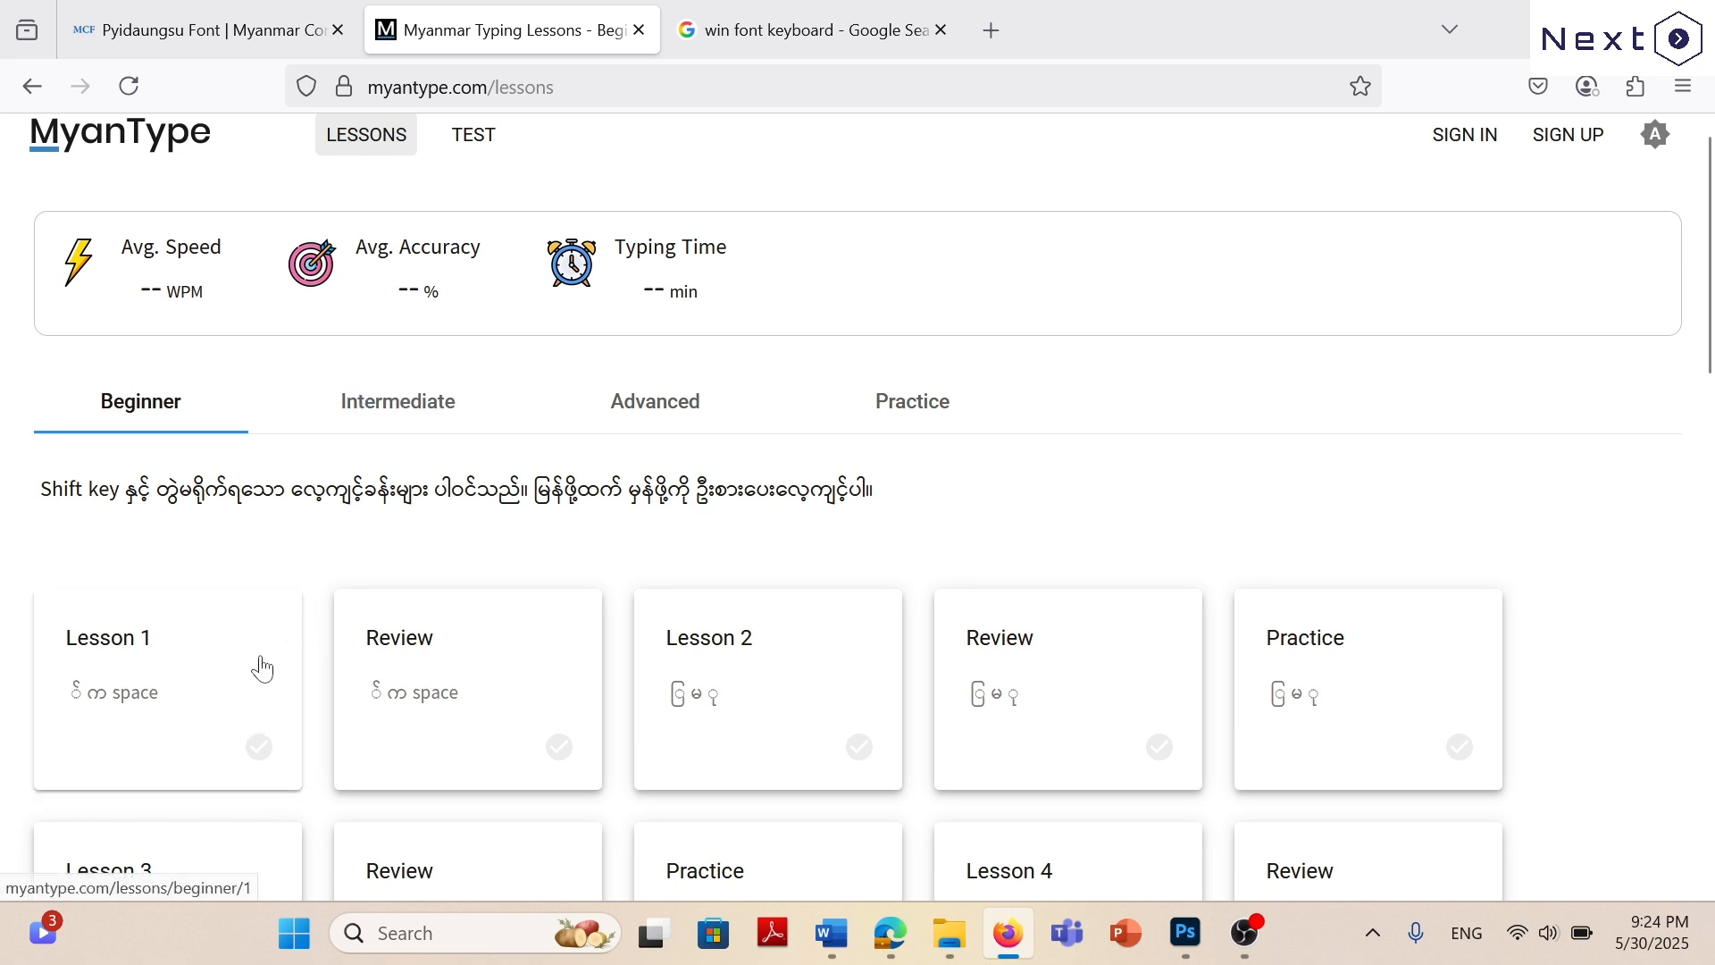
scroll(1251, 452, down, 10)
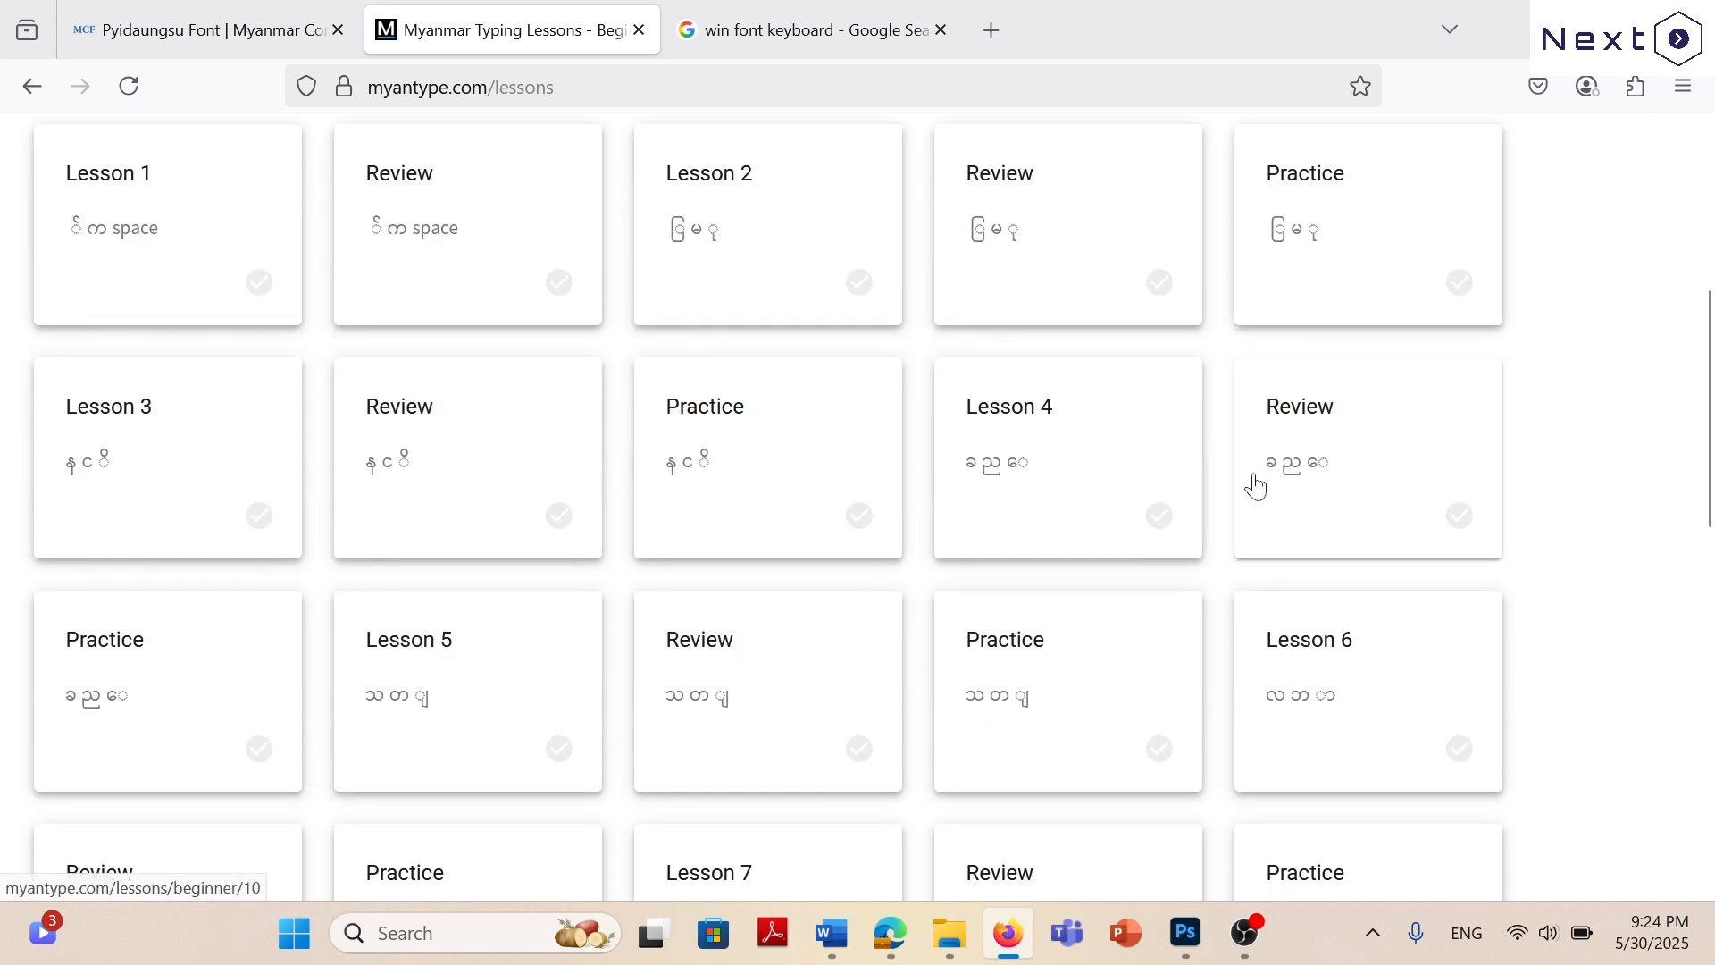
scroll(1252, 585, down, 6)
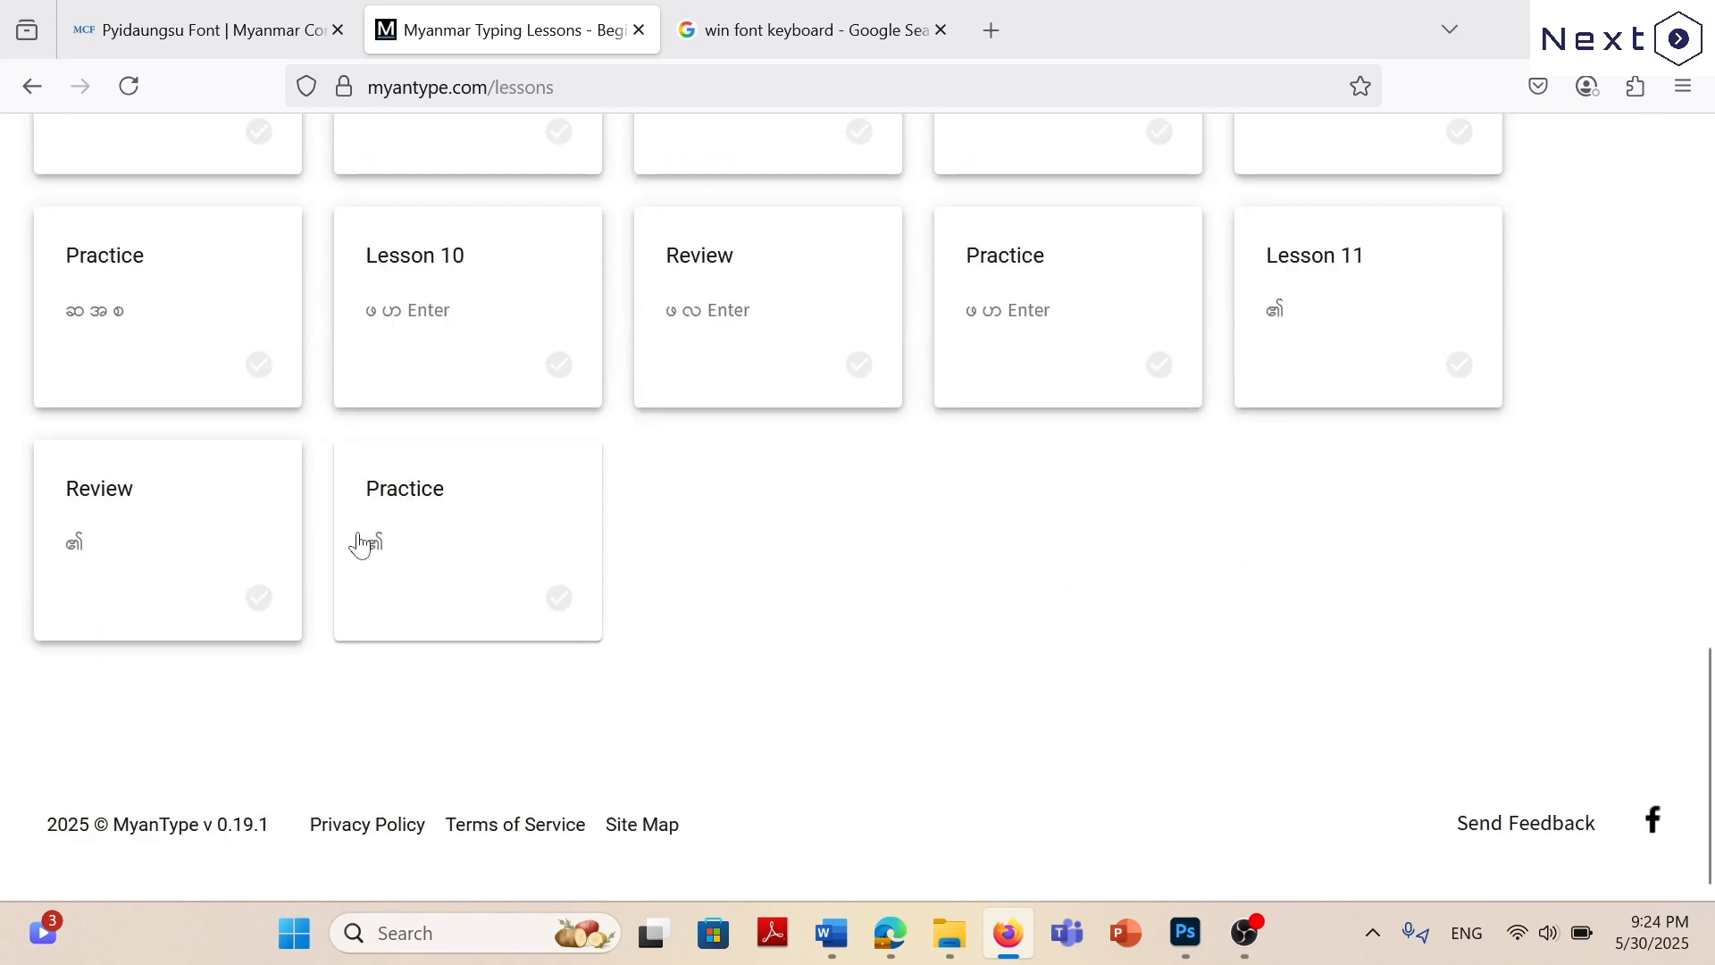
scroll(987, 545, up, 16)
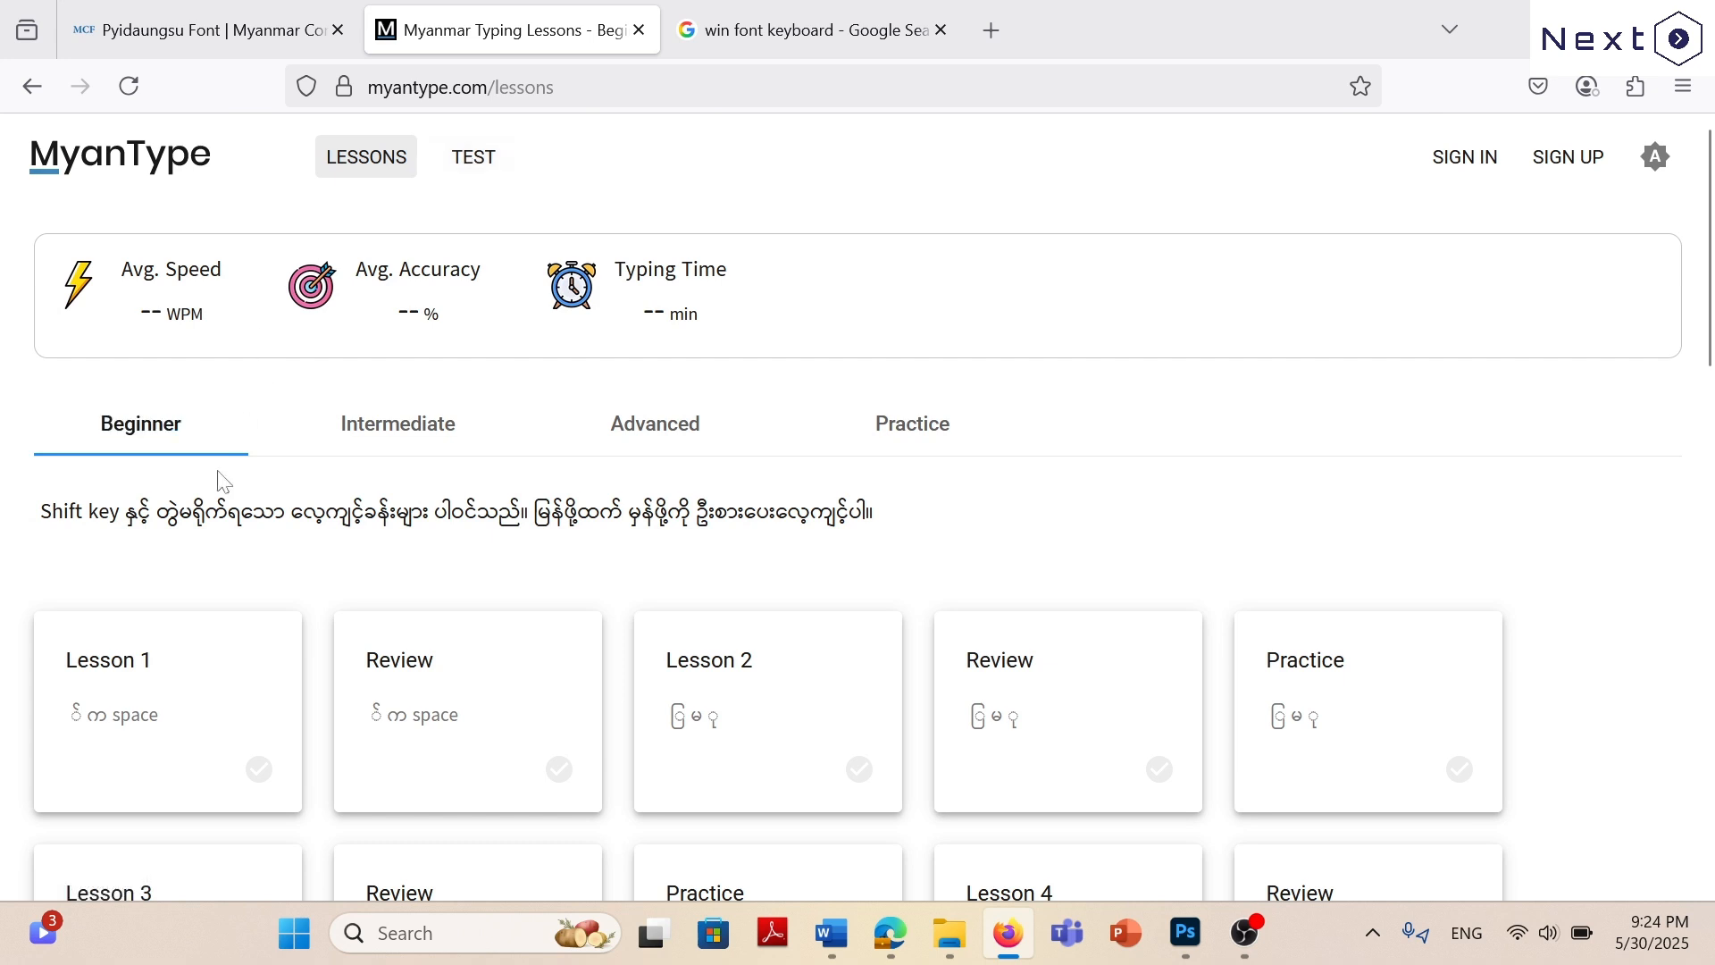
View the Intermediate and Advanced lesson levels on MyanType and open its typing test page.
click(410, 447)
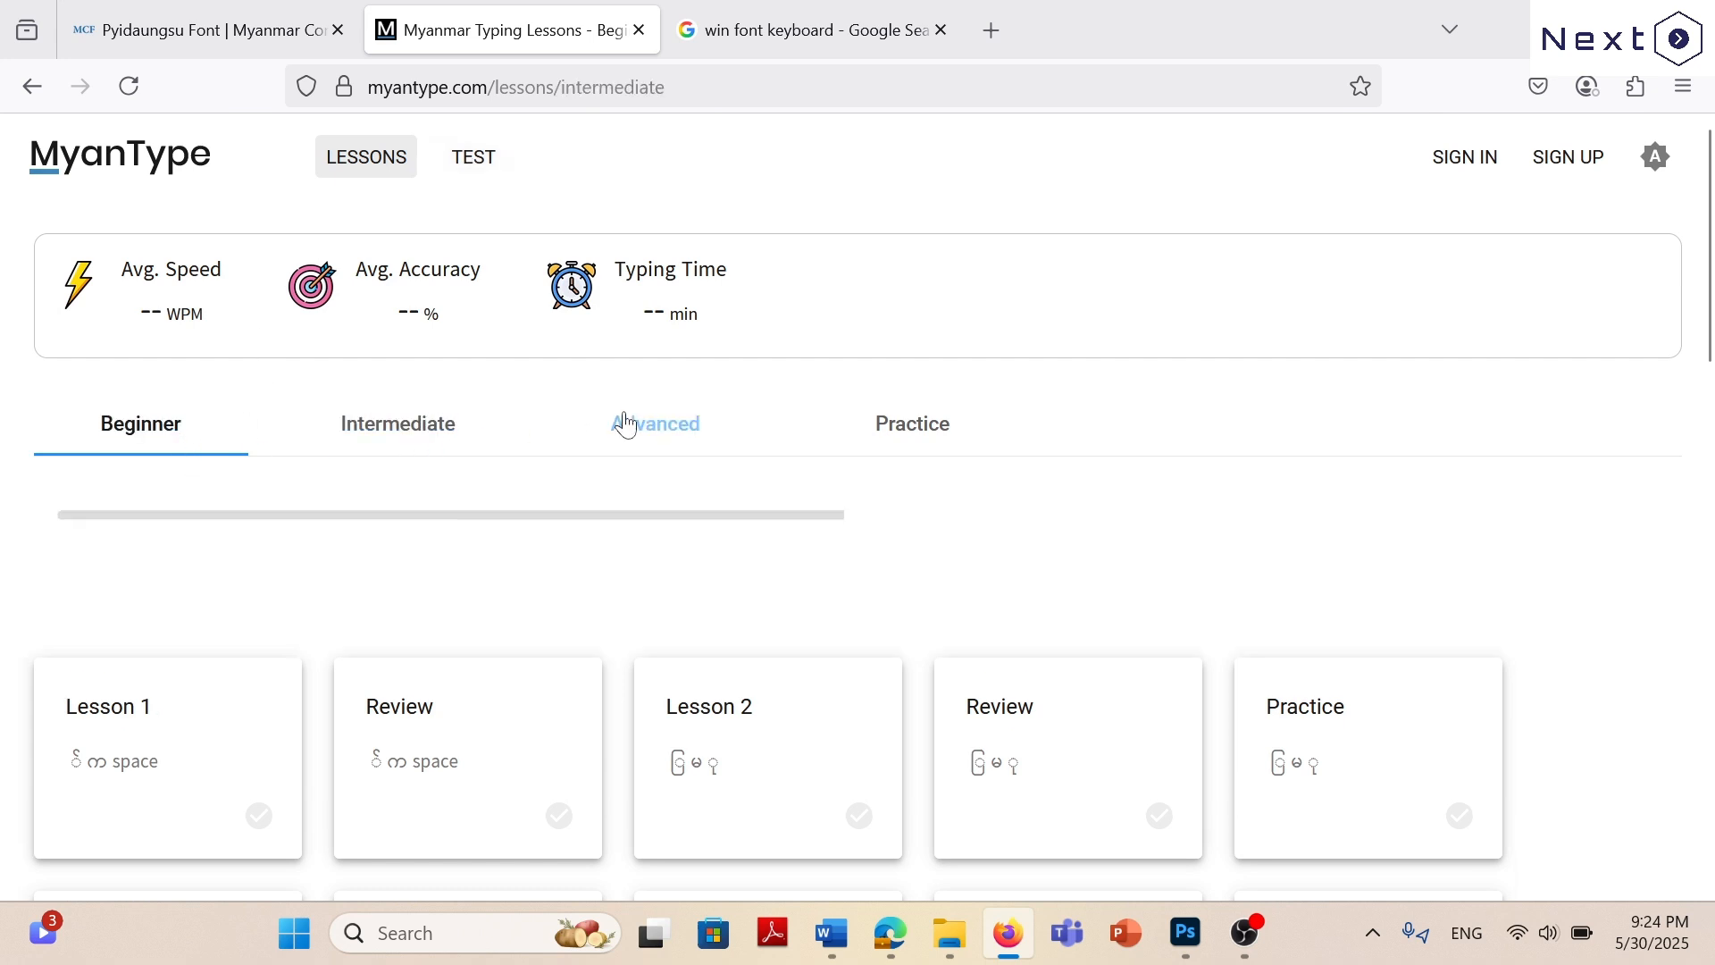
click(681, 430)
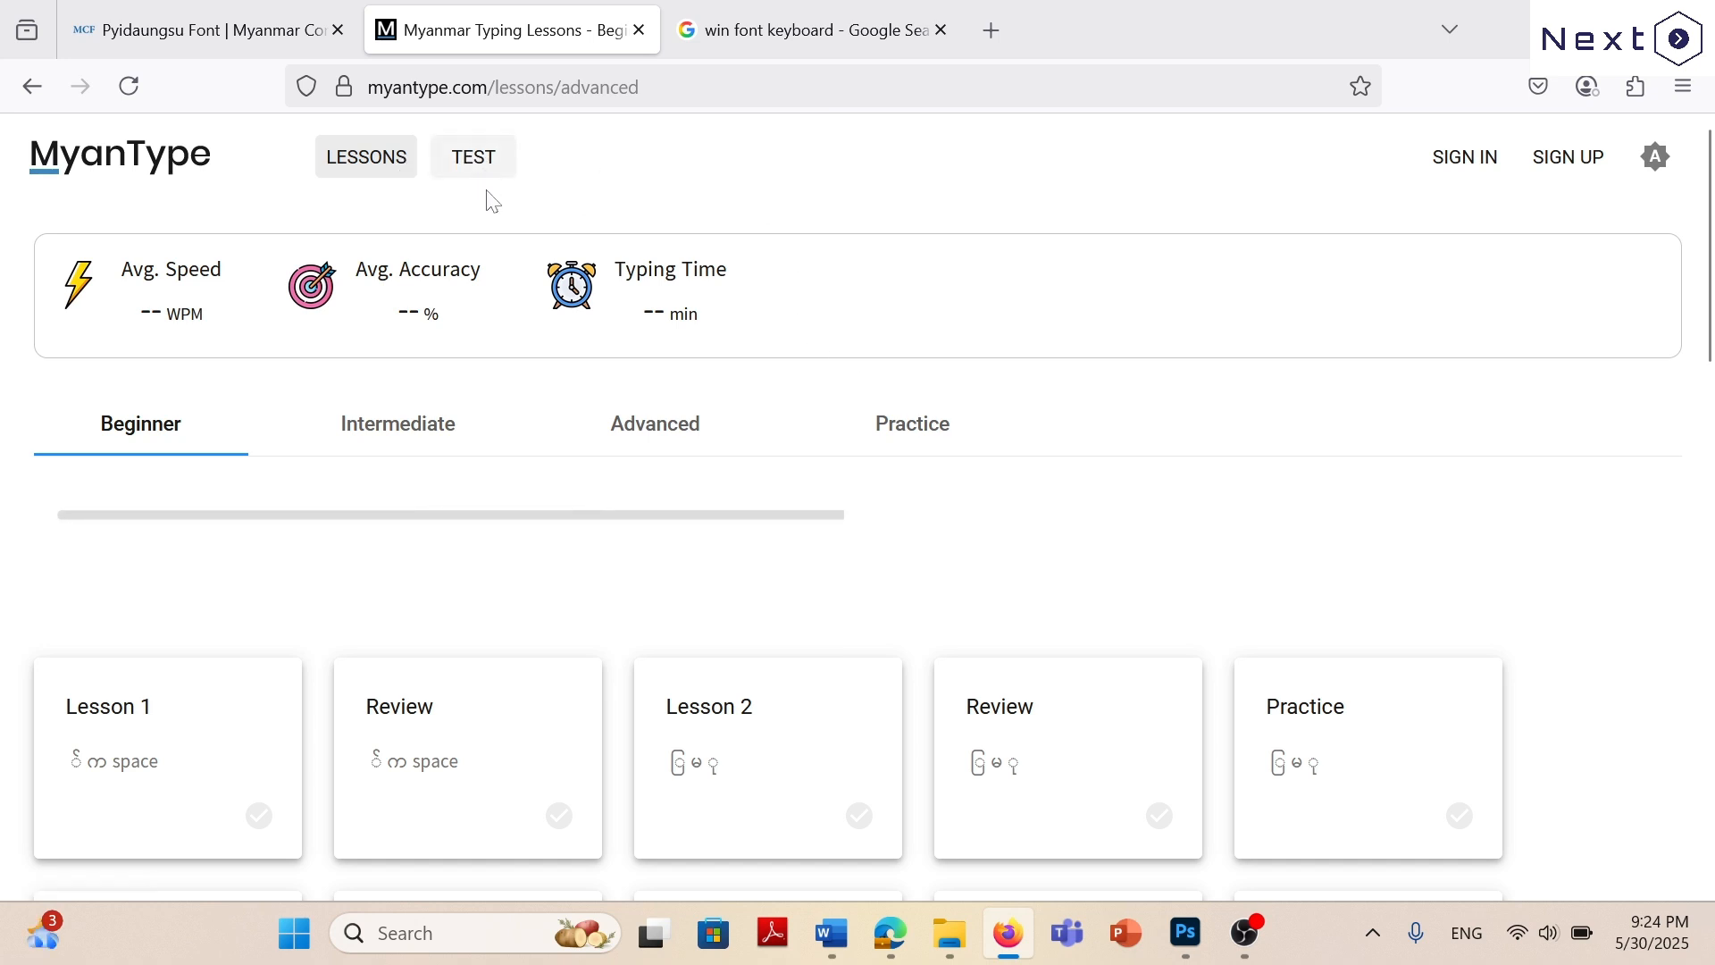
click(474, 157)
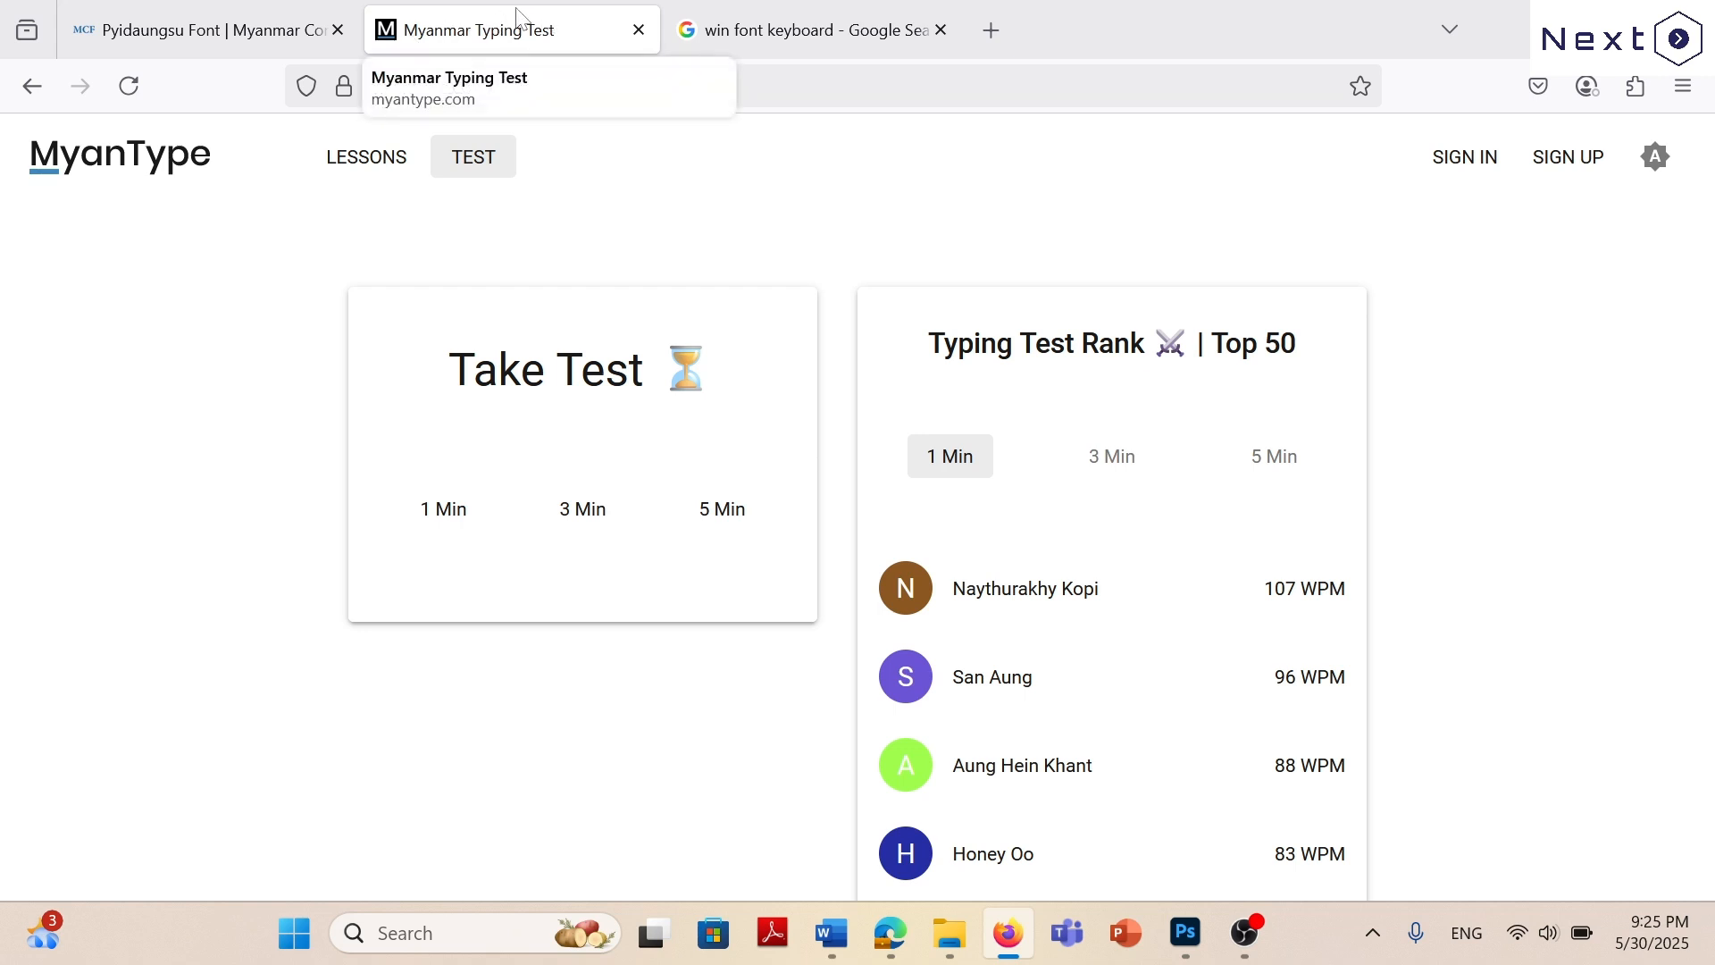
Glance at the Photoshop outline, return to Firefox, and review the font and keyboard downloads on the MCF Pyidaungsu Font page.
click(1184, 933)
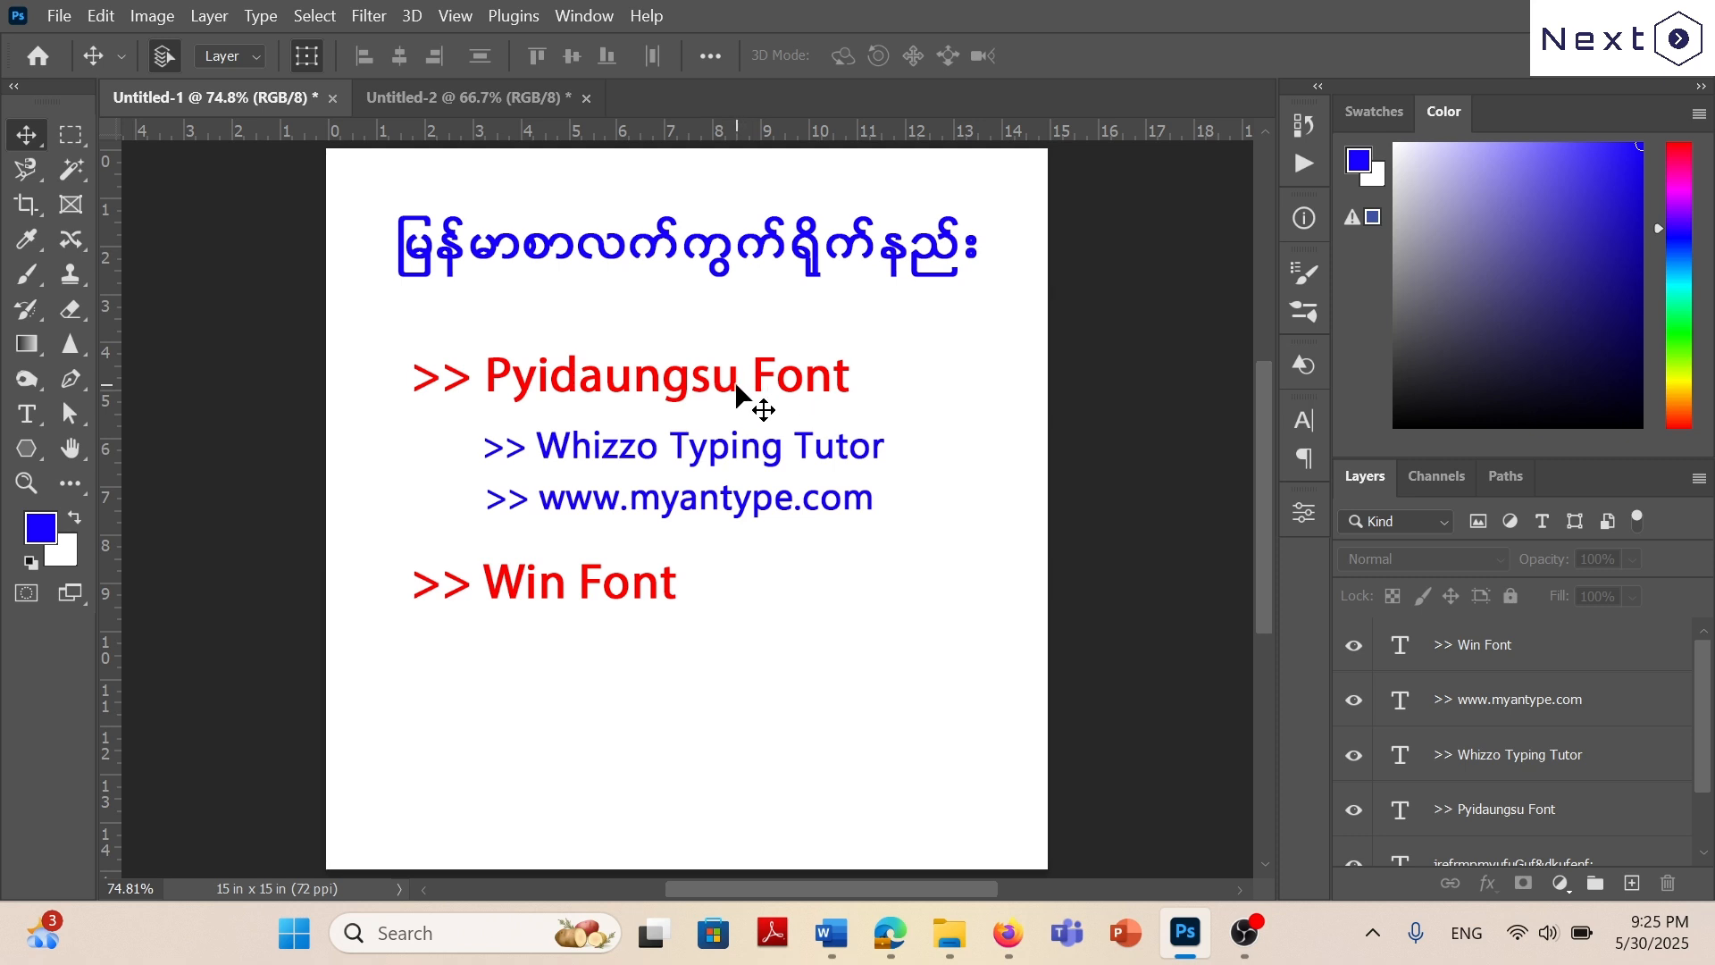
click(1008, 933)
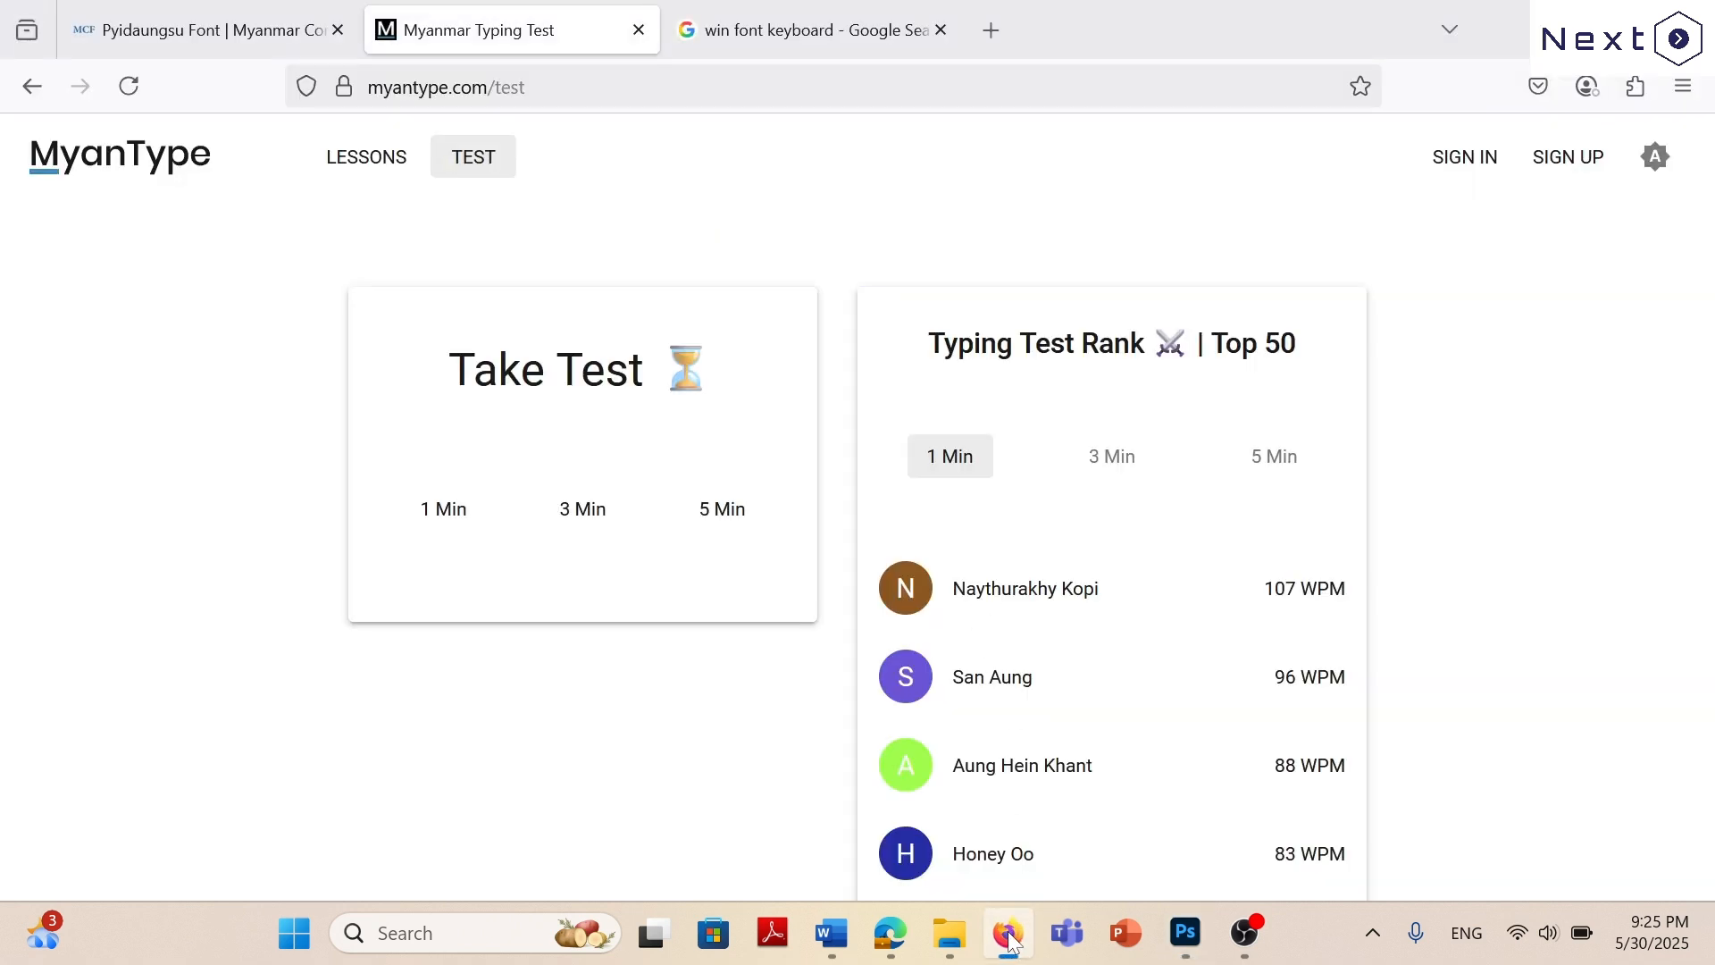
click(197, 29)
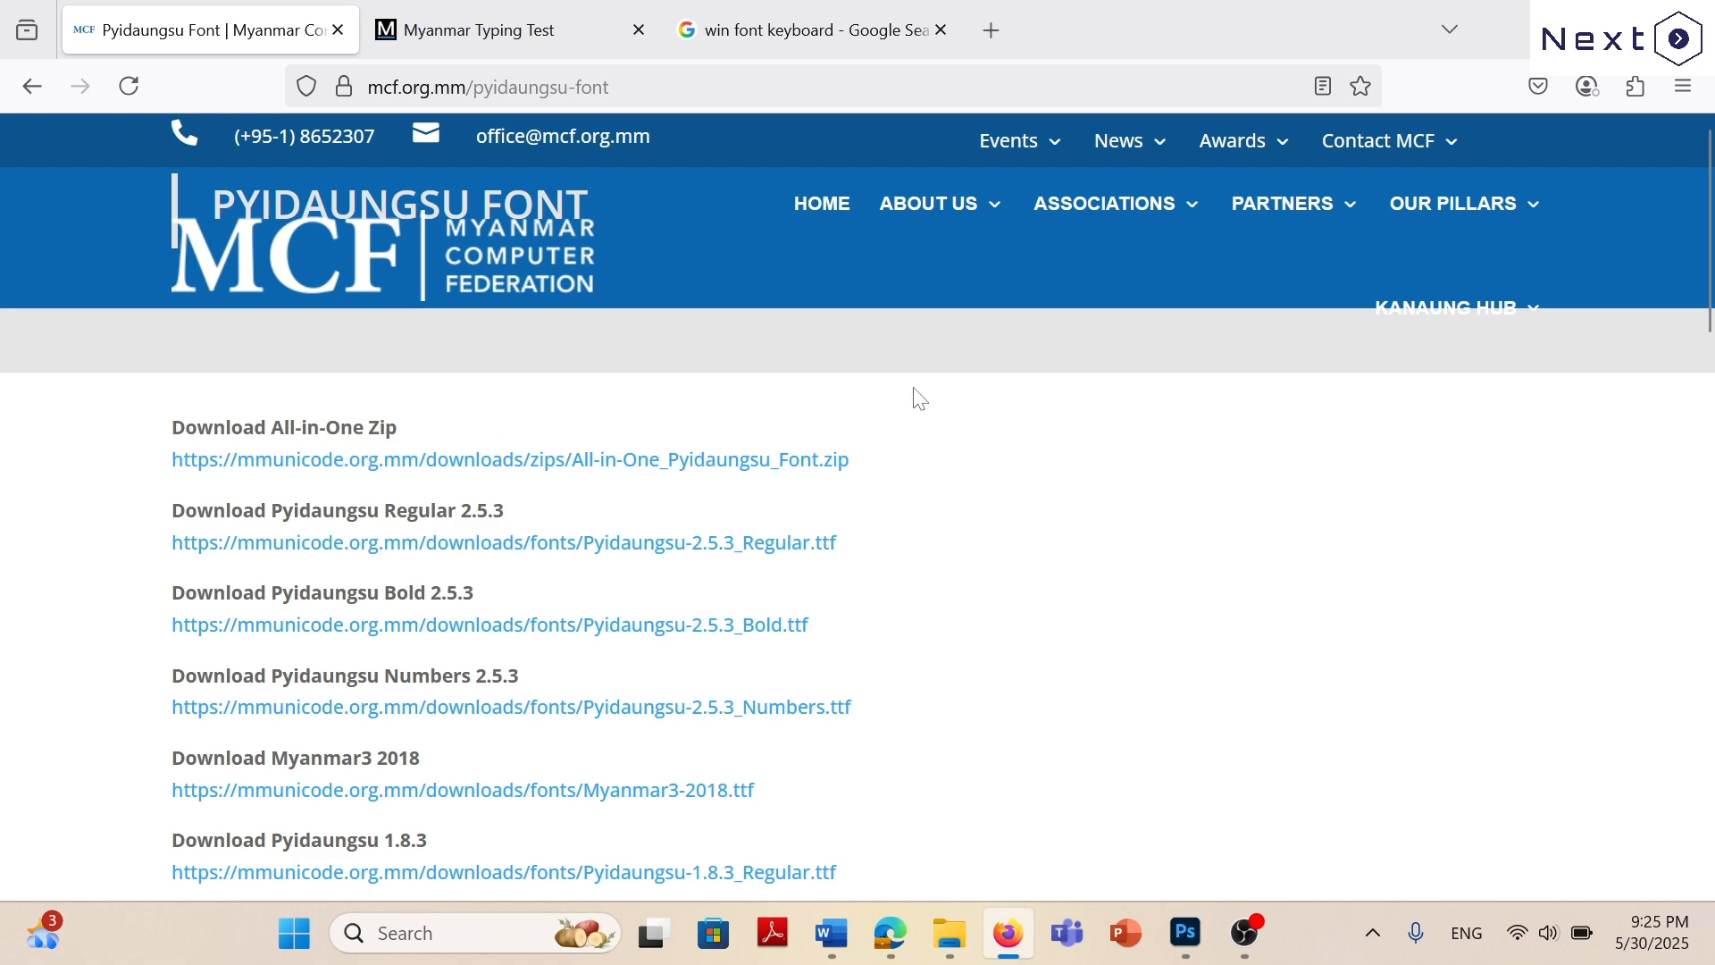
scroll(1060, 486, down, 15)
scroll(788, 480, up, 15)
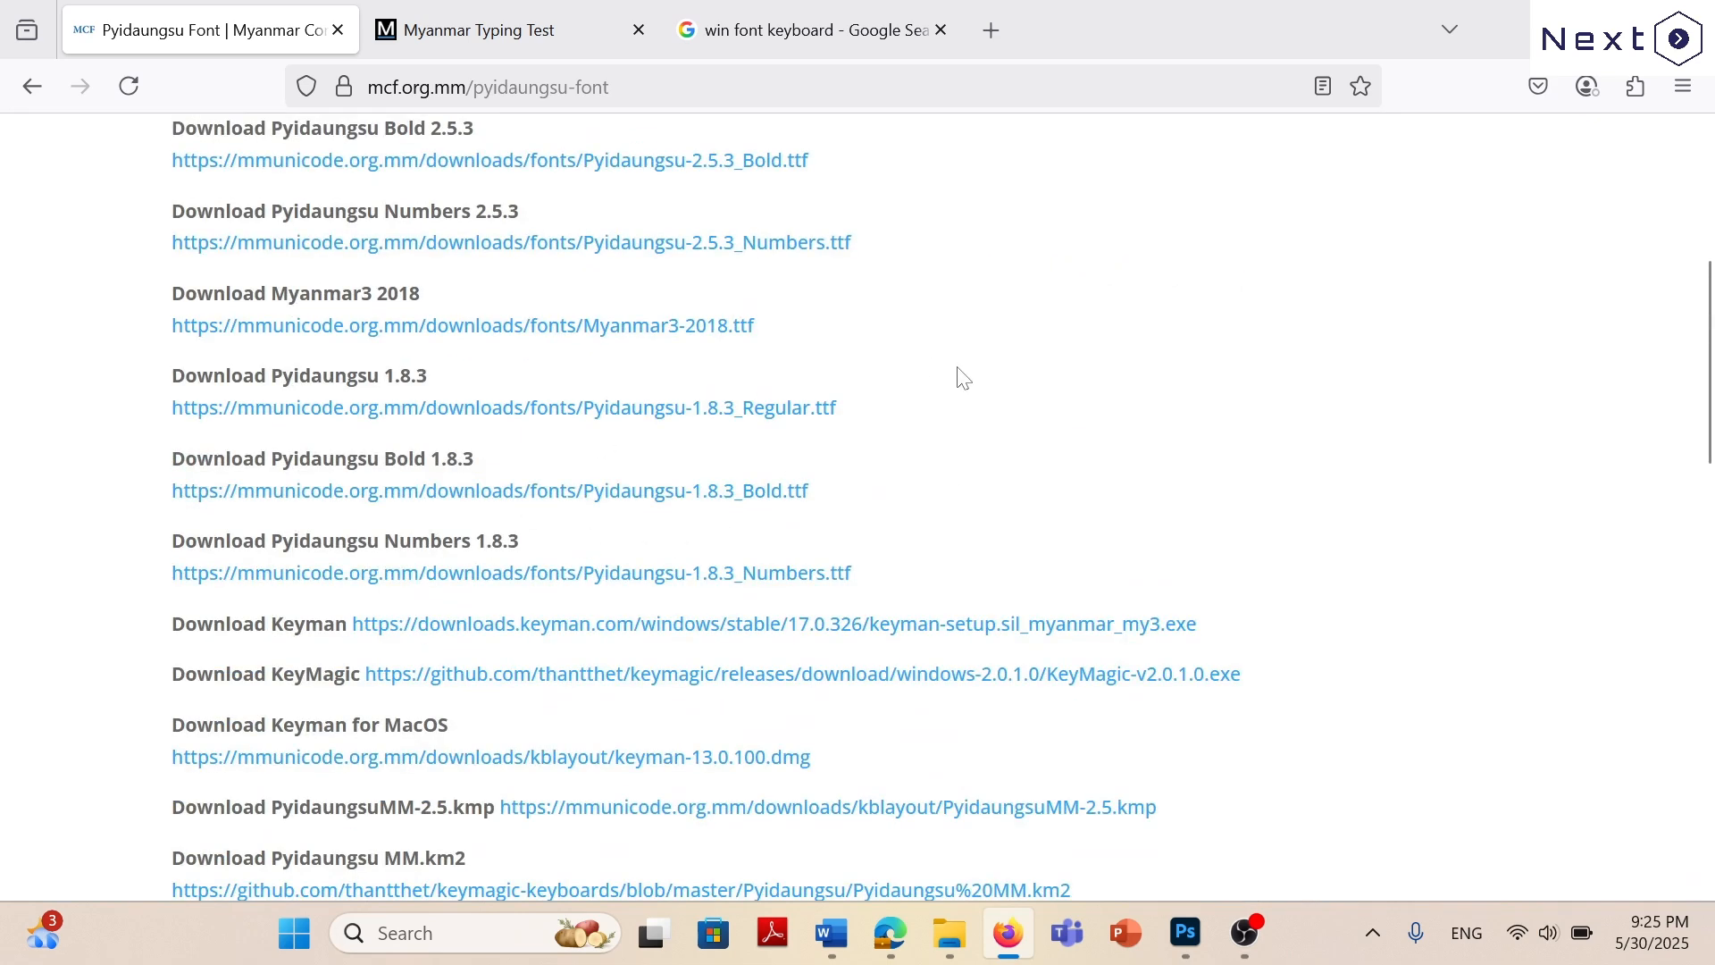
scroll(962, 376, up, 5)
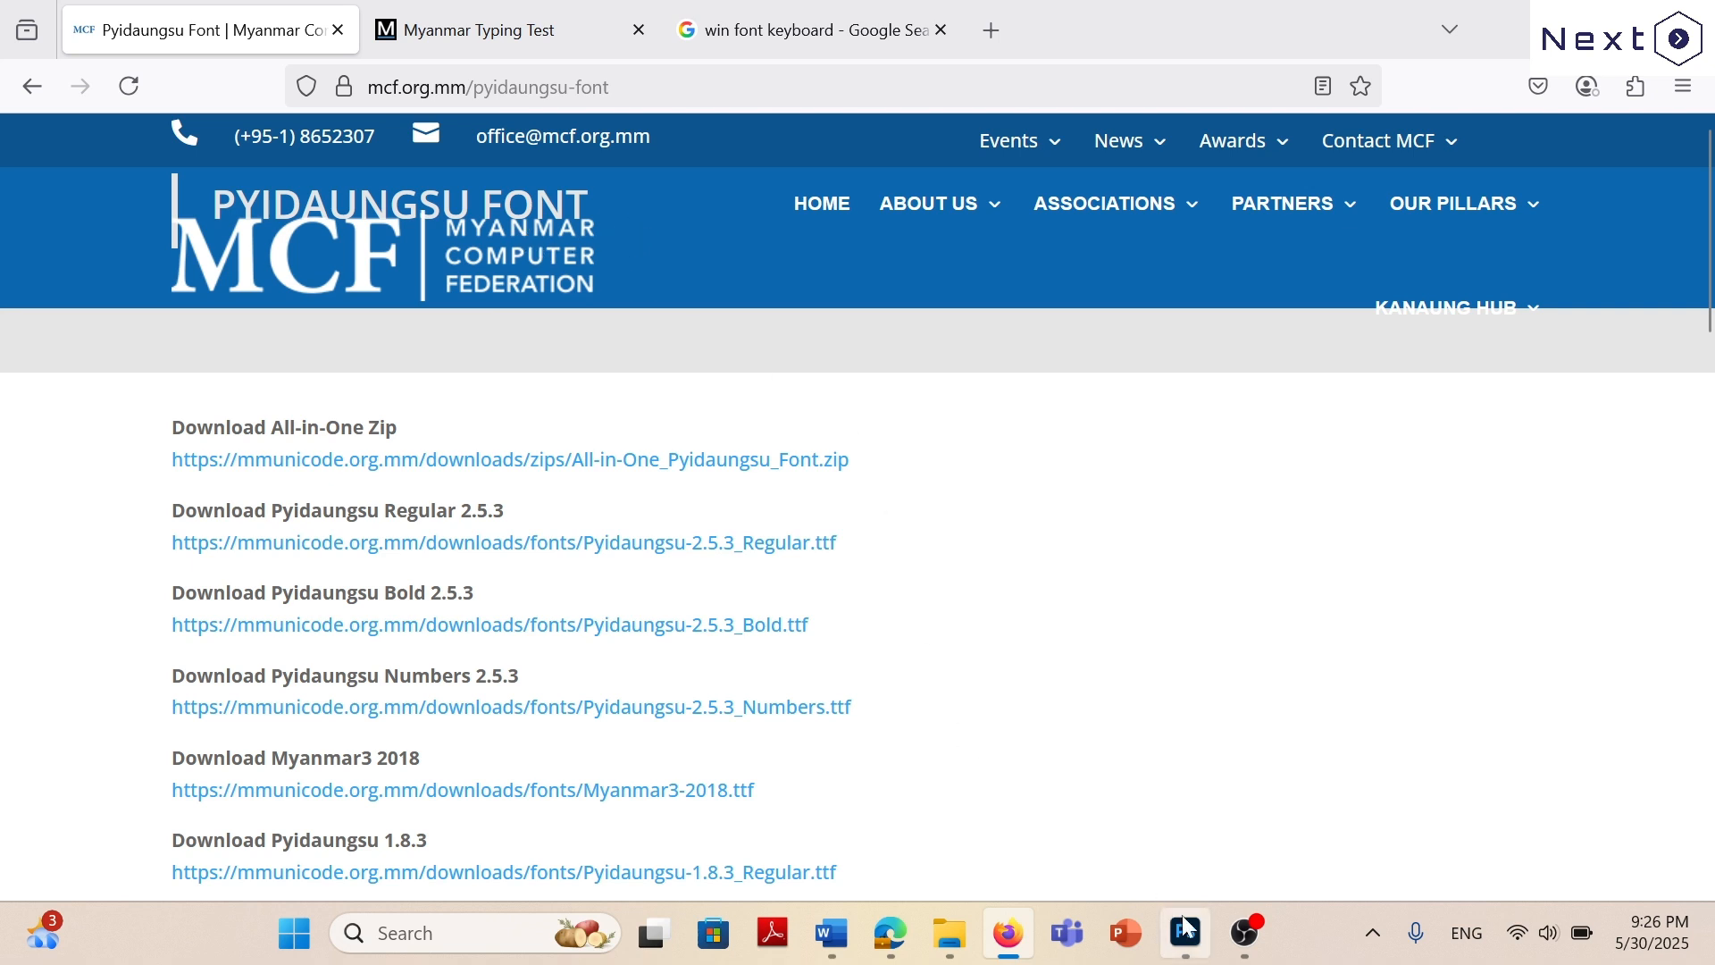
Switch to File Explorer, inspect the 003-Typing folder for typing tutor programs, and return to the parent folder.
mouse_move(1185, 932)
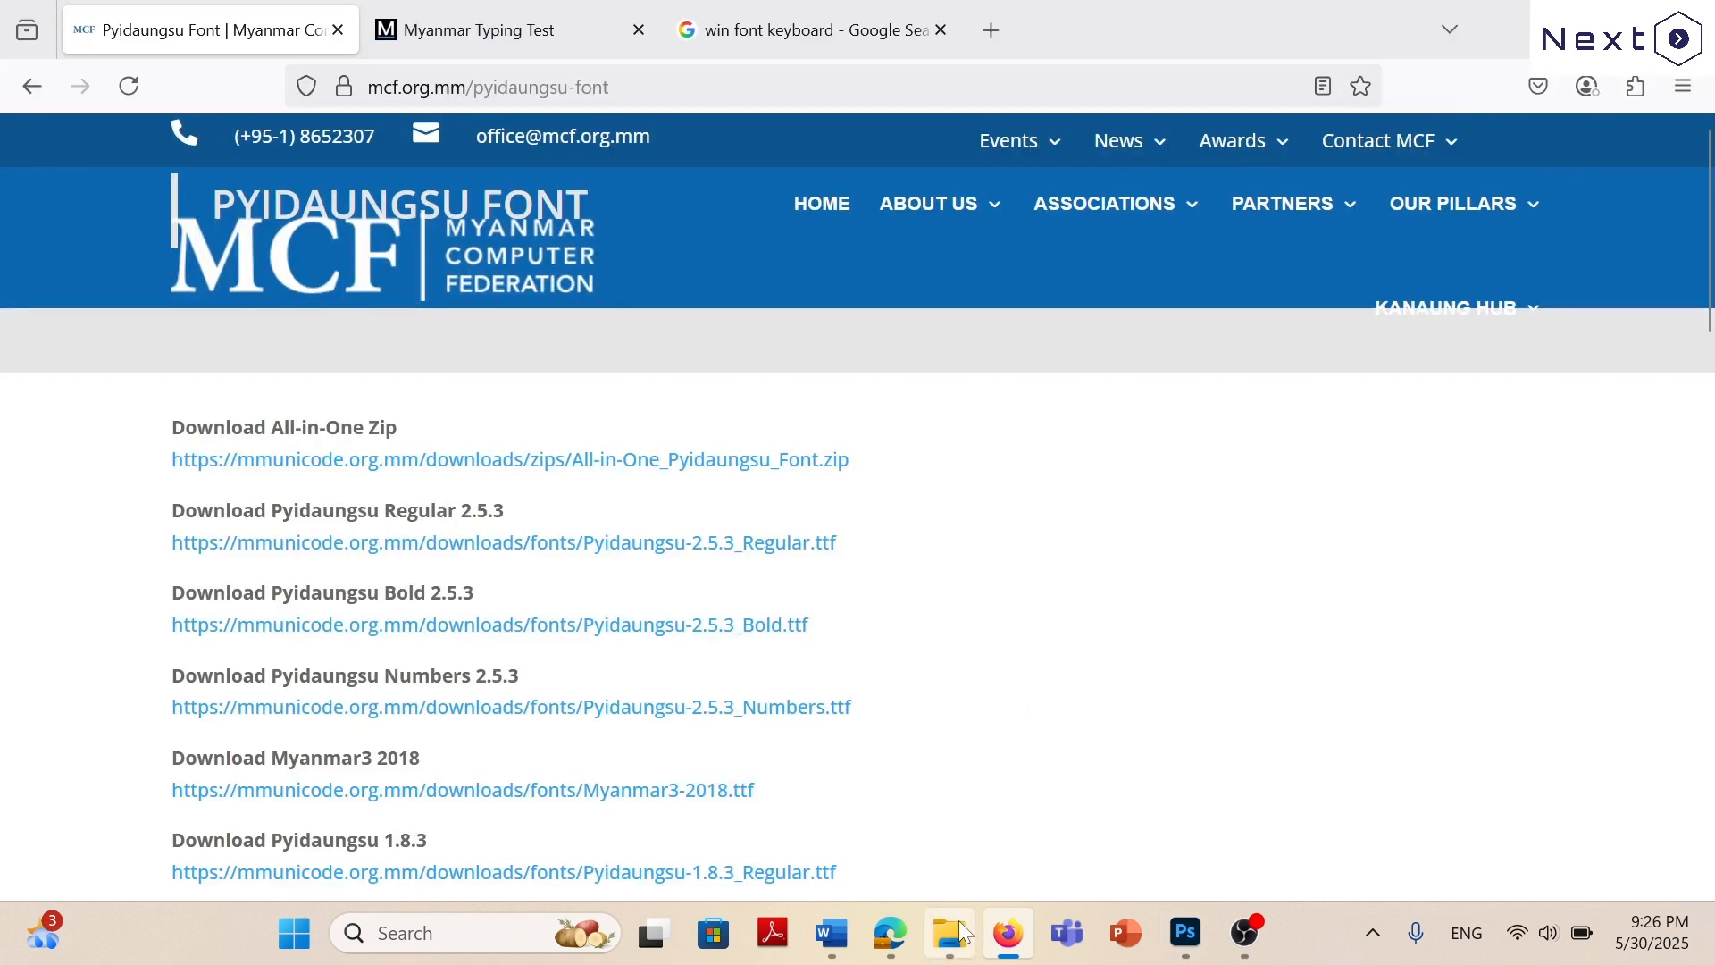
click(958, 925)
click(384, 340)
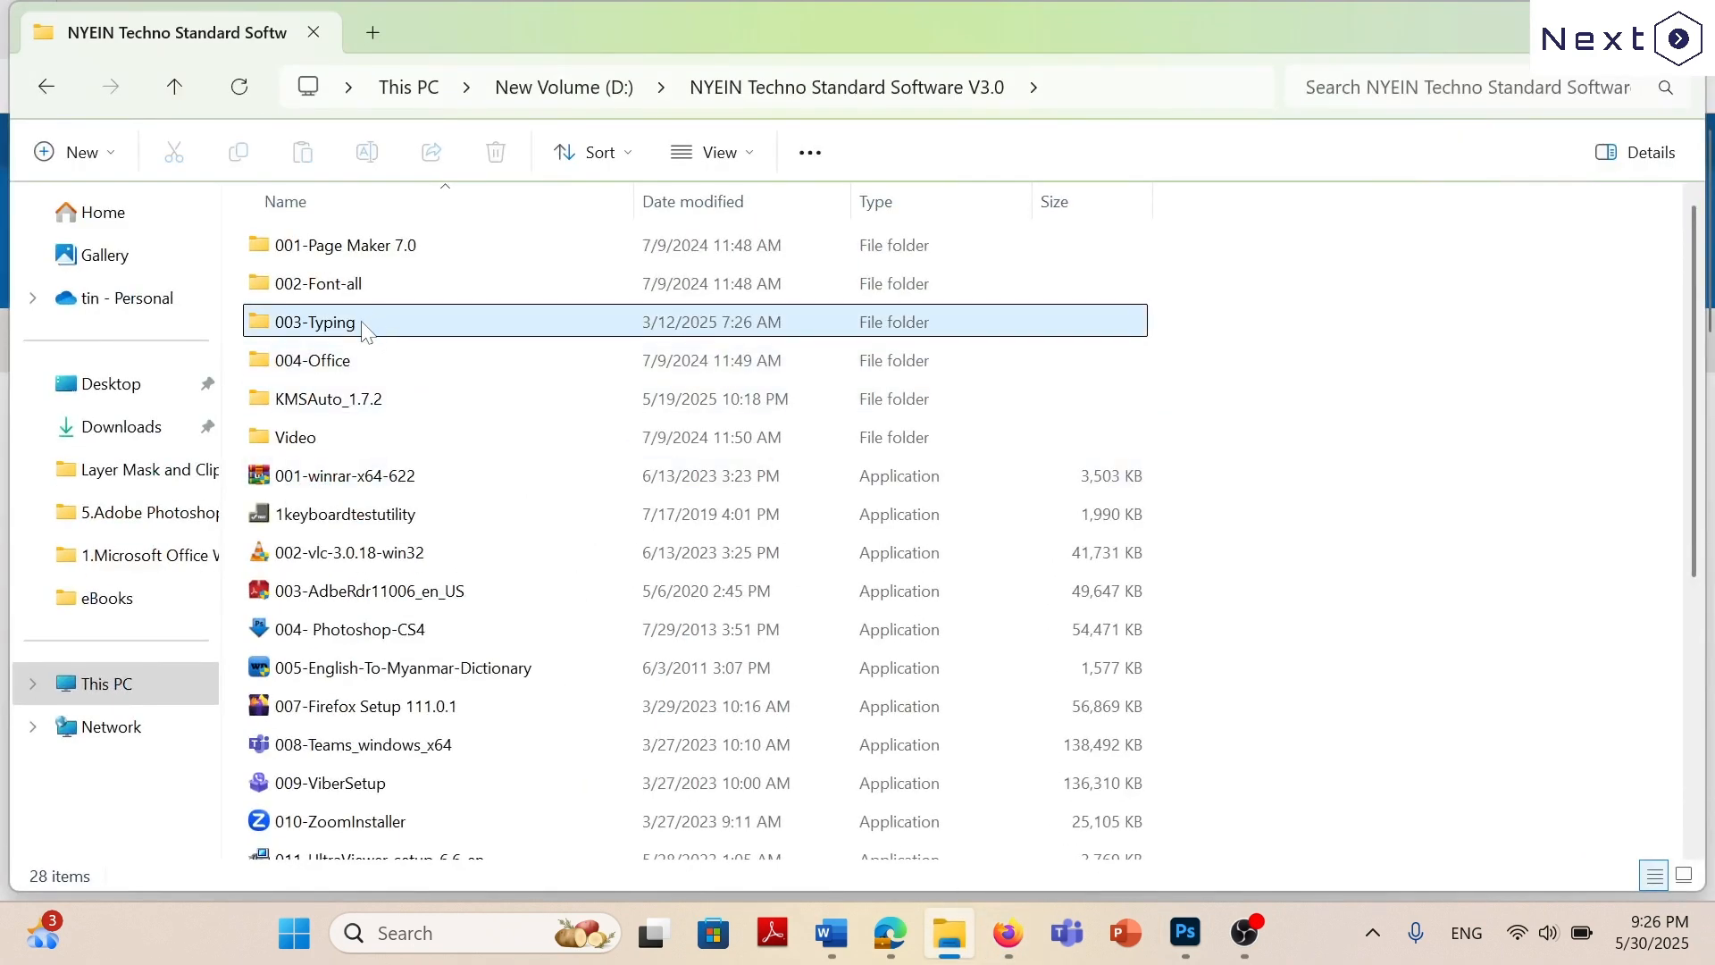
double_click(364, 327)
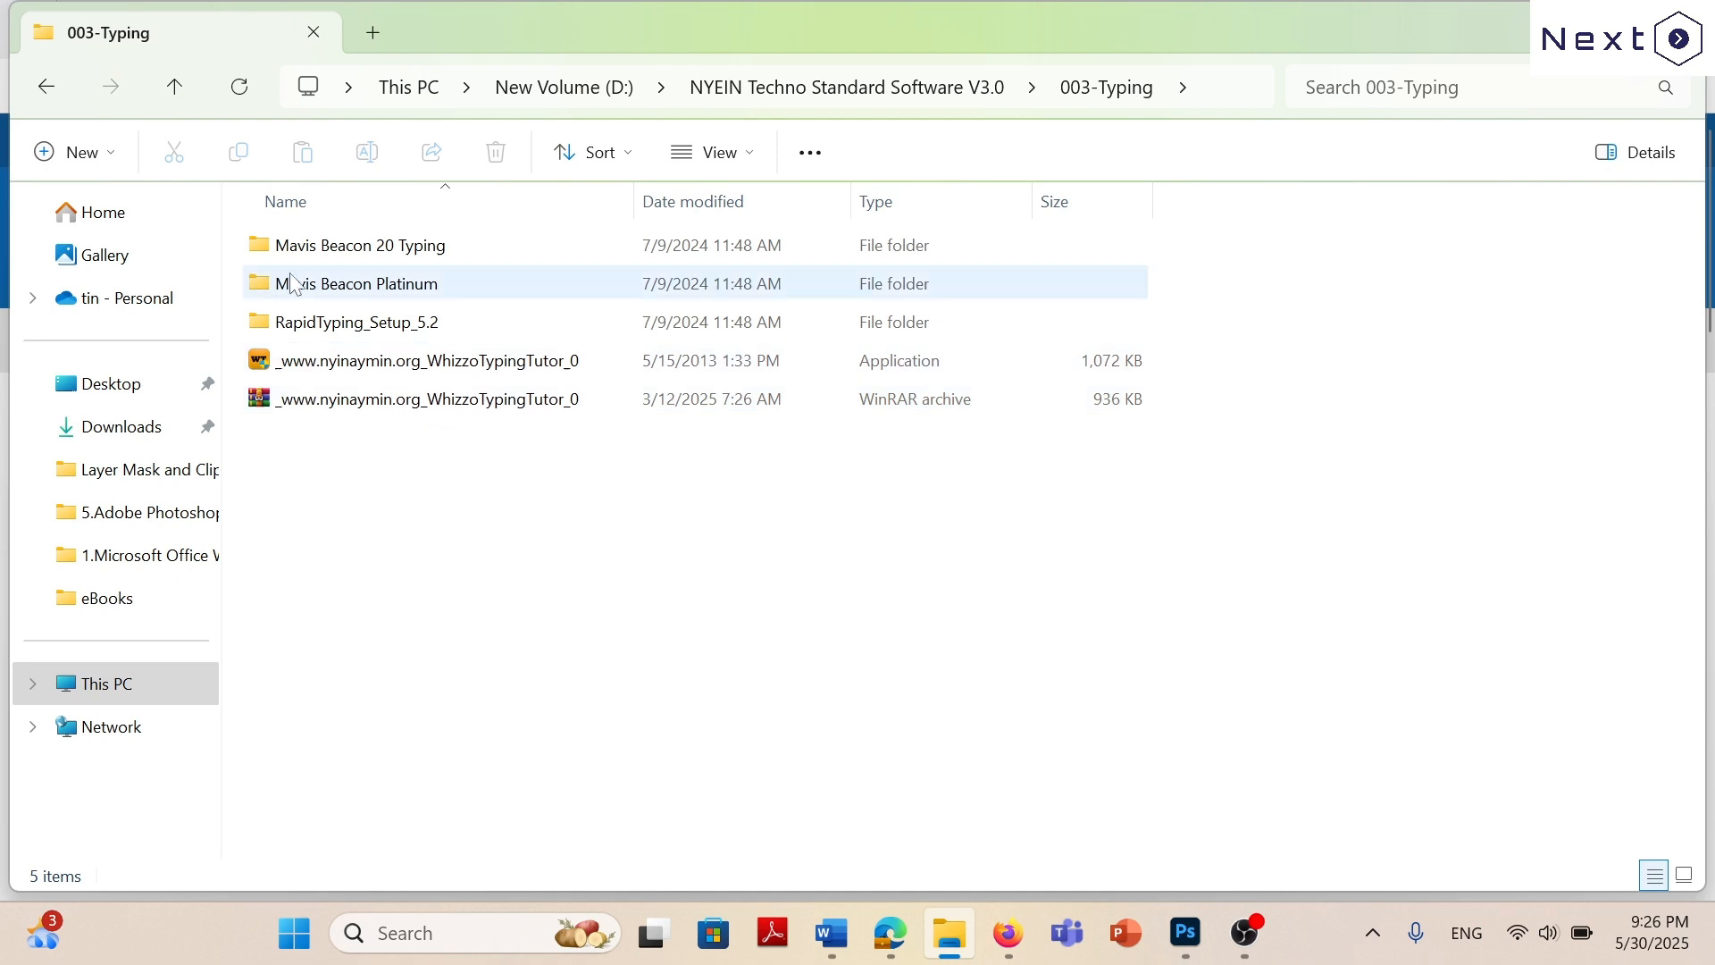
click(166, 90)
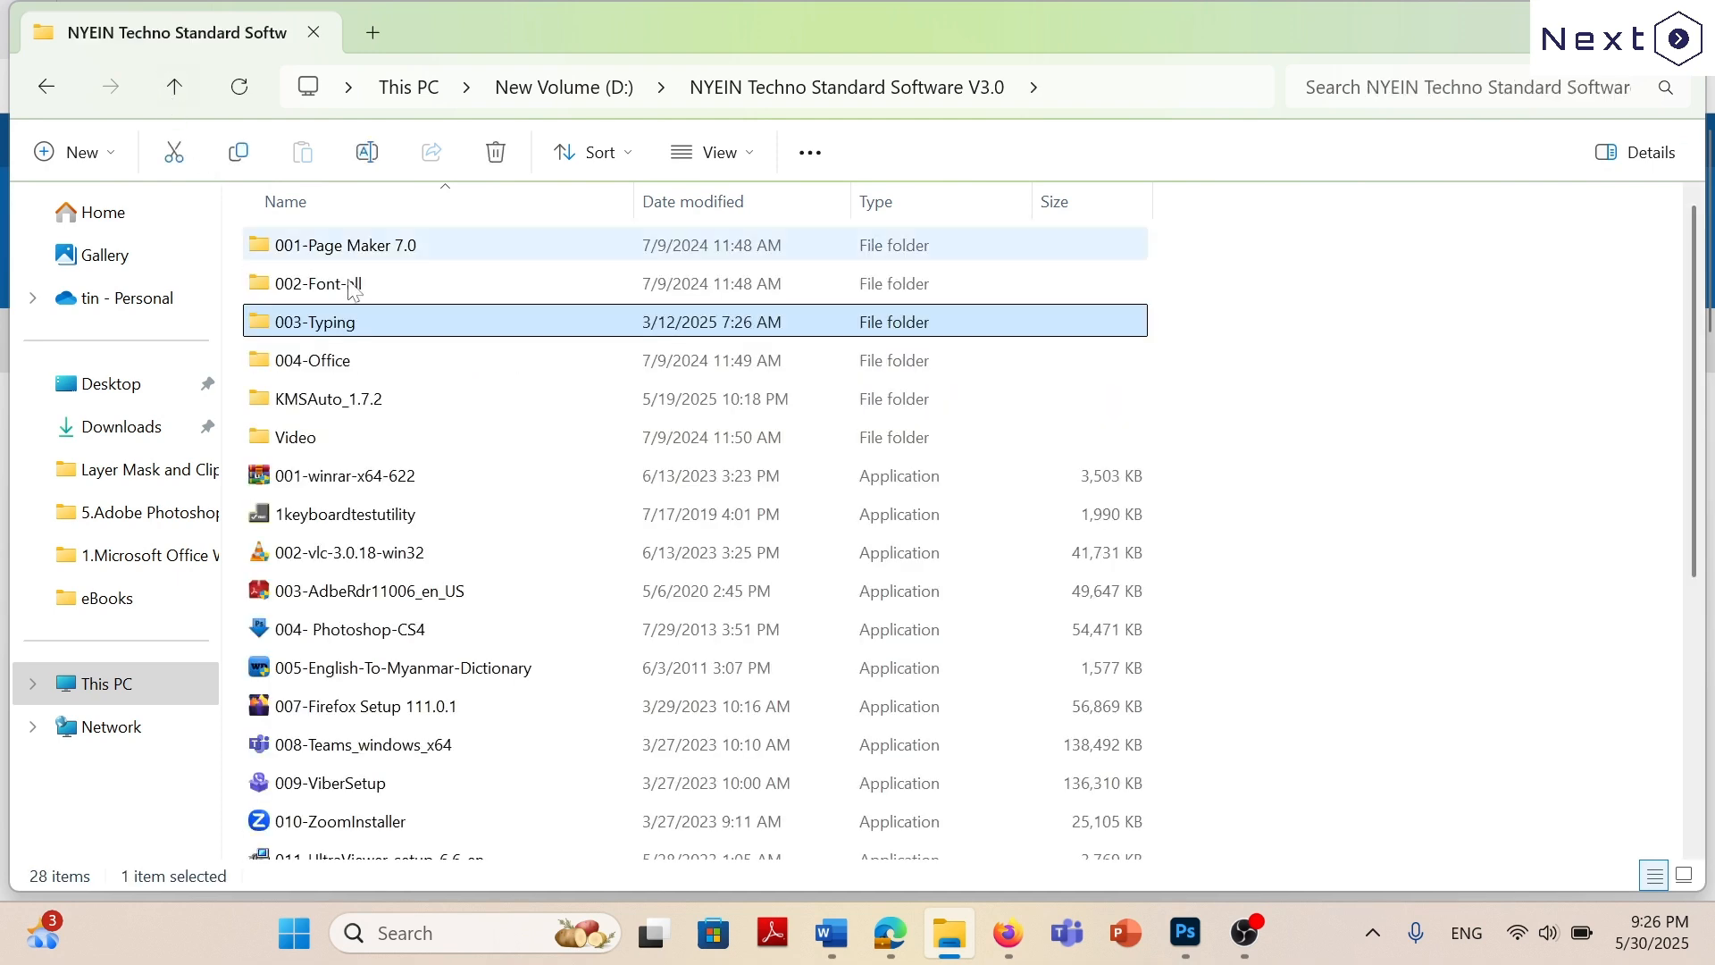
Open the 002-Font-all folder and look through its font files for the W Art House and WIN fonts.
double_click(389, 285)
scroll(1264, 409, down, 8)
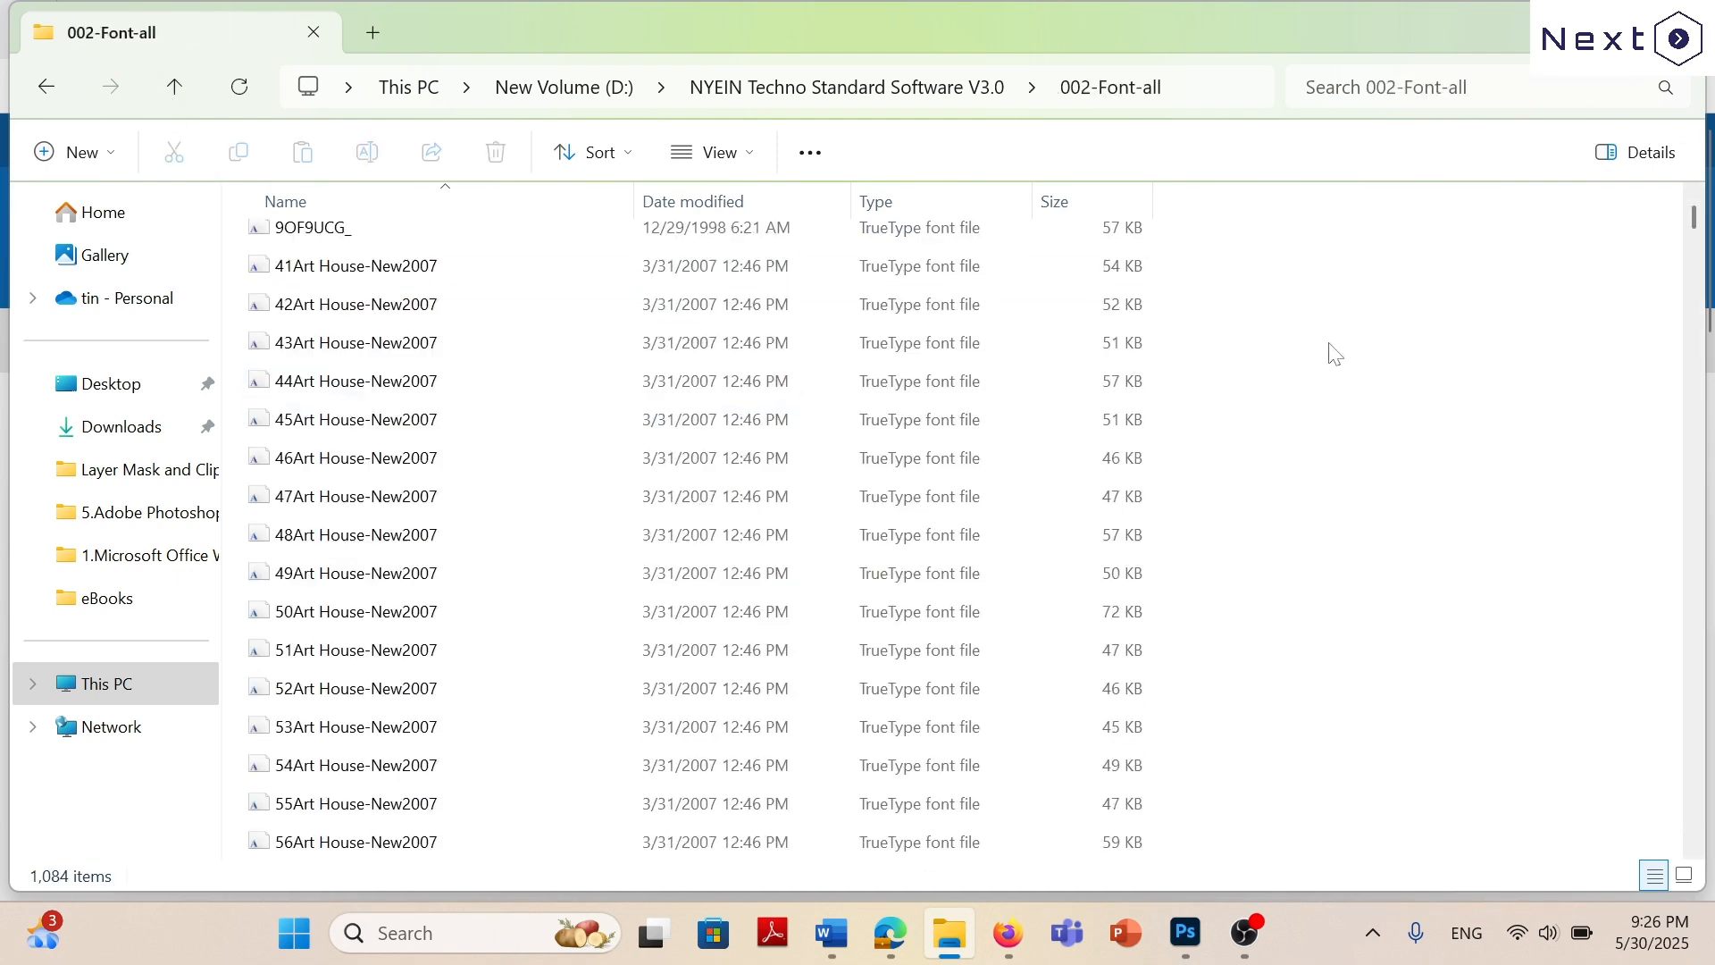
scroll(1377, 393, down, 20)
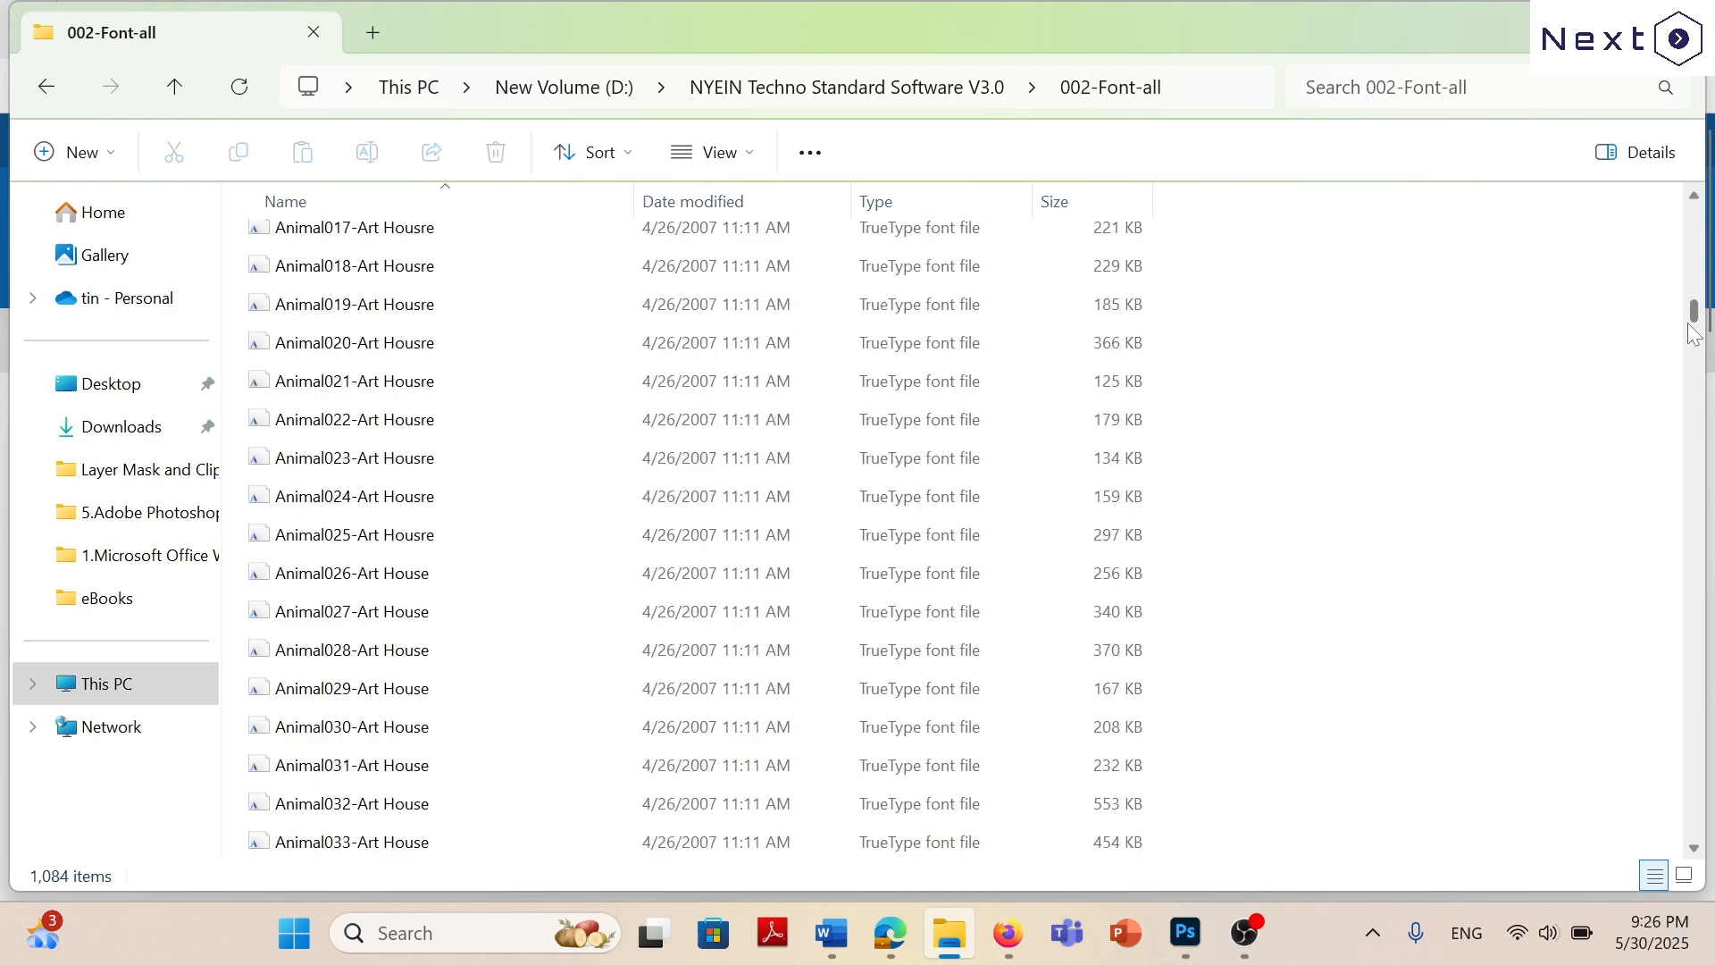
drag(1700, 335, 1700, 672)
scroll(336, 391, up, 15)
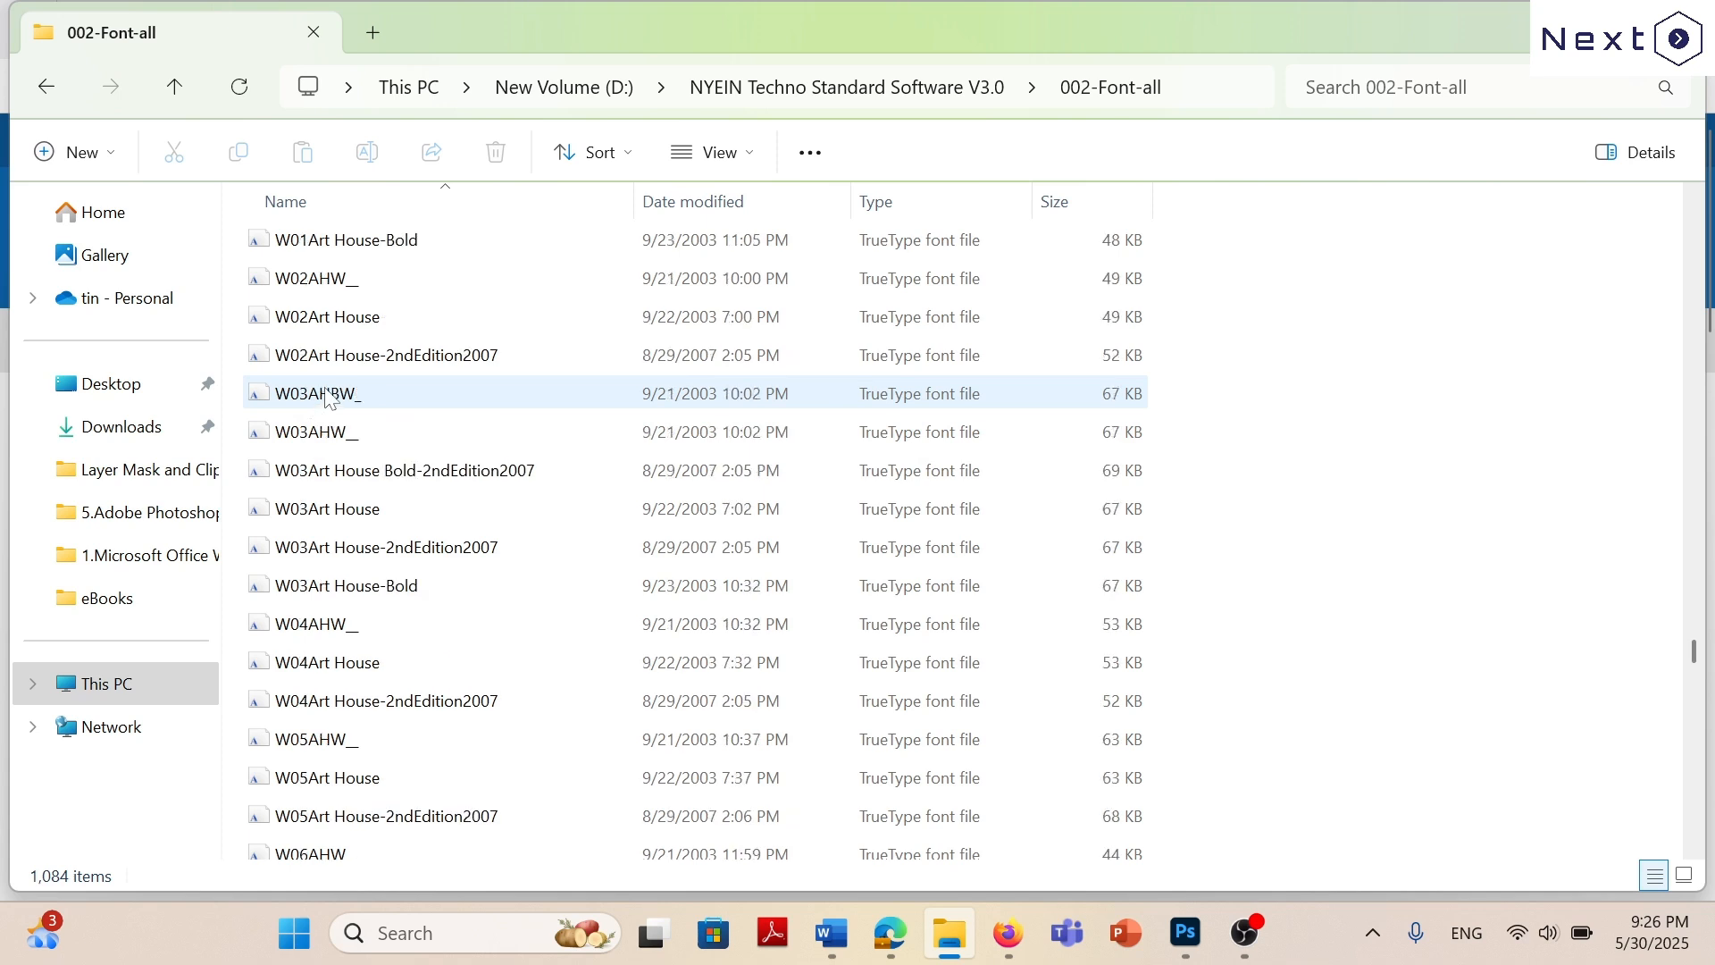
scroll(336, 392, down, 3)
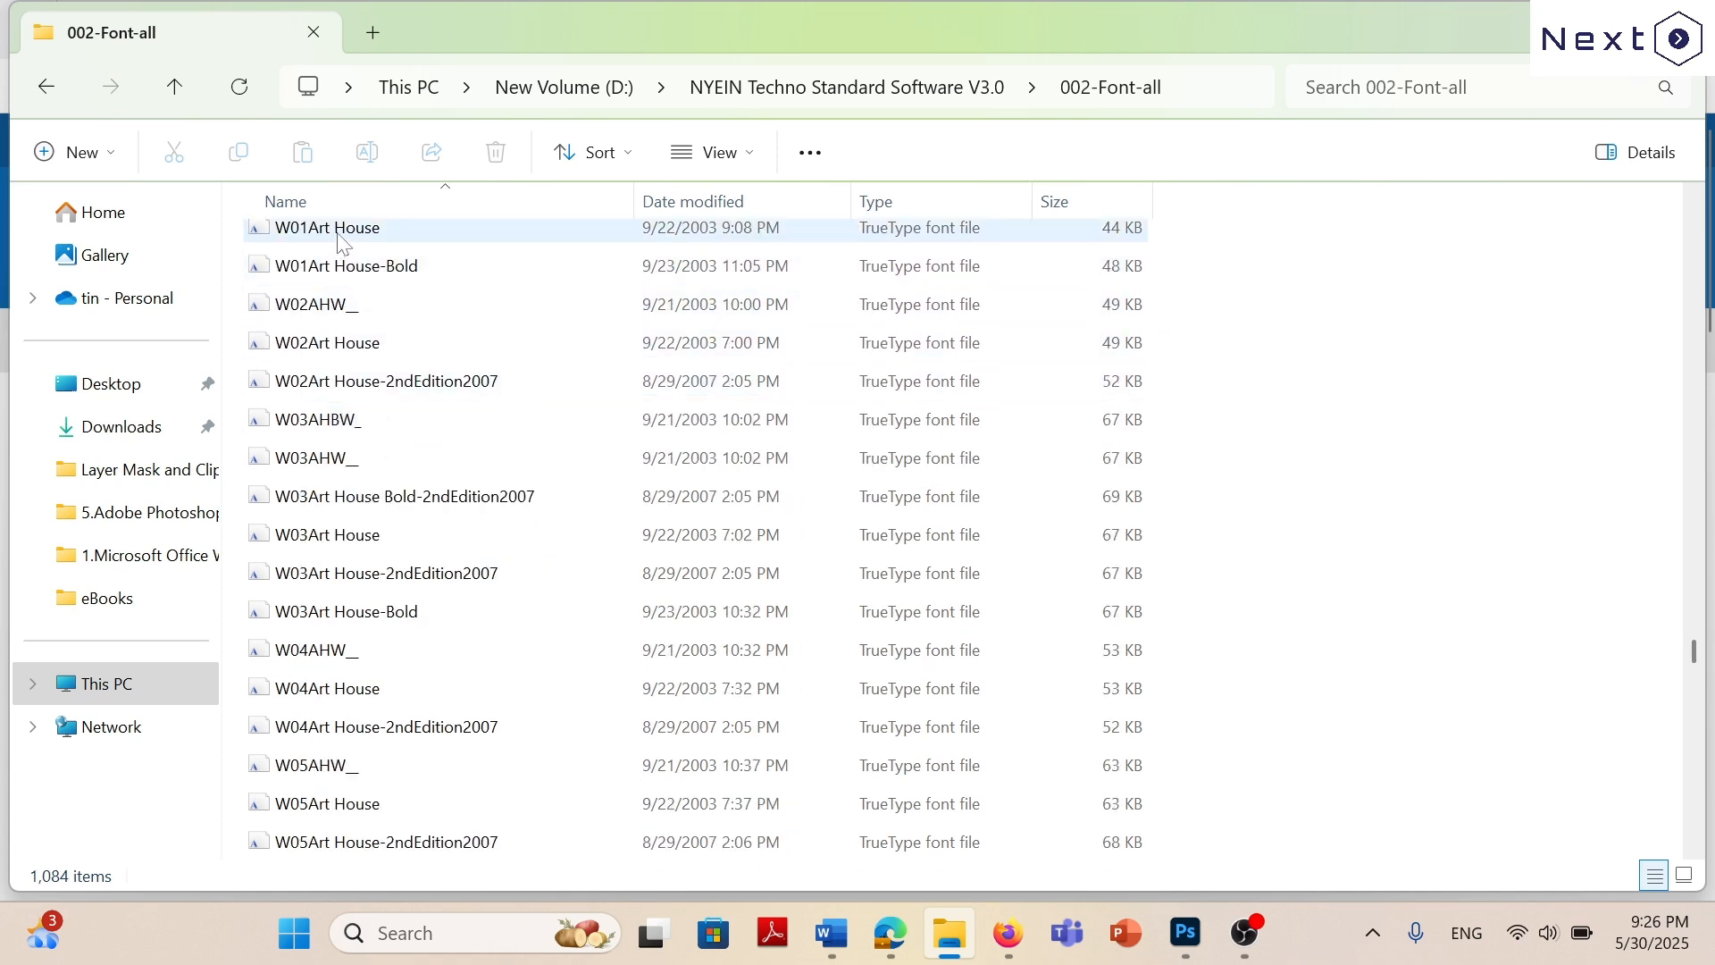
scroll(339, 241, down, 20)
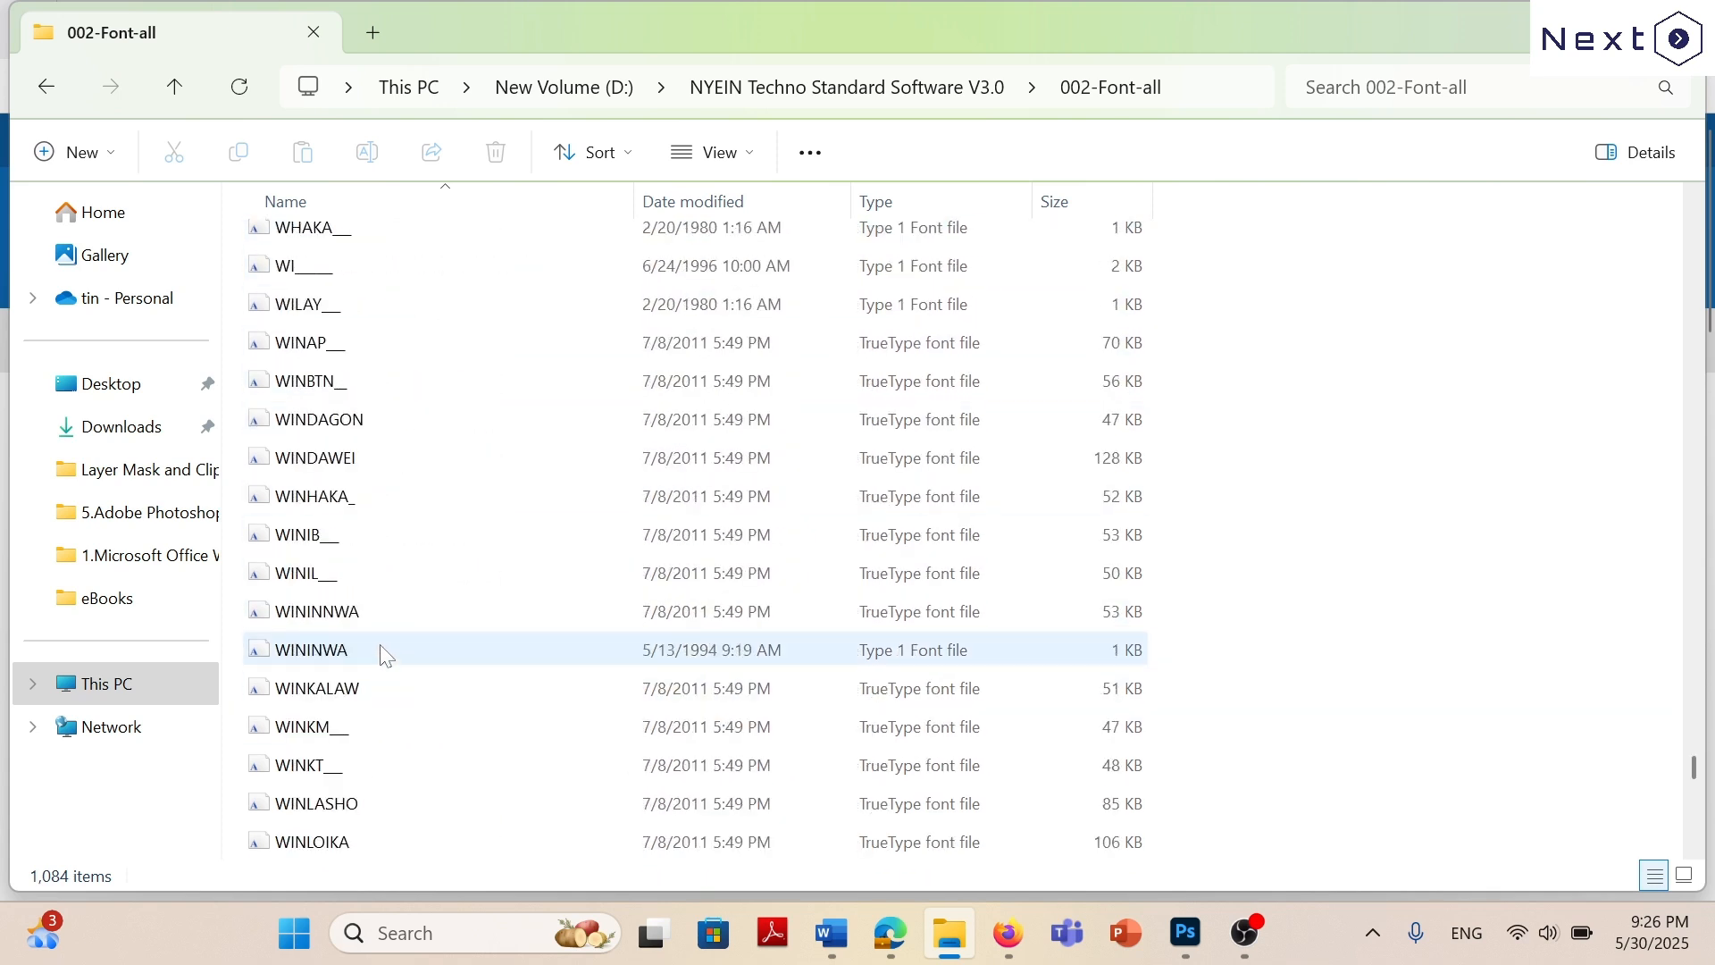
scroll(384, 655, up, 15)
scroll(433, 516, down, 2)
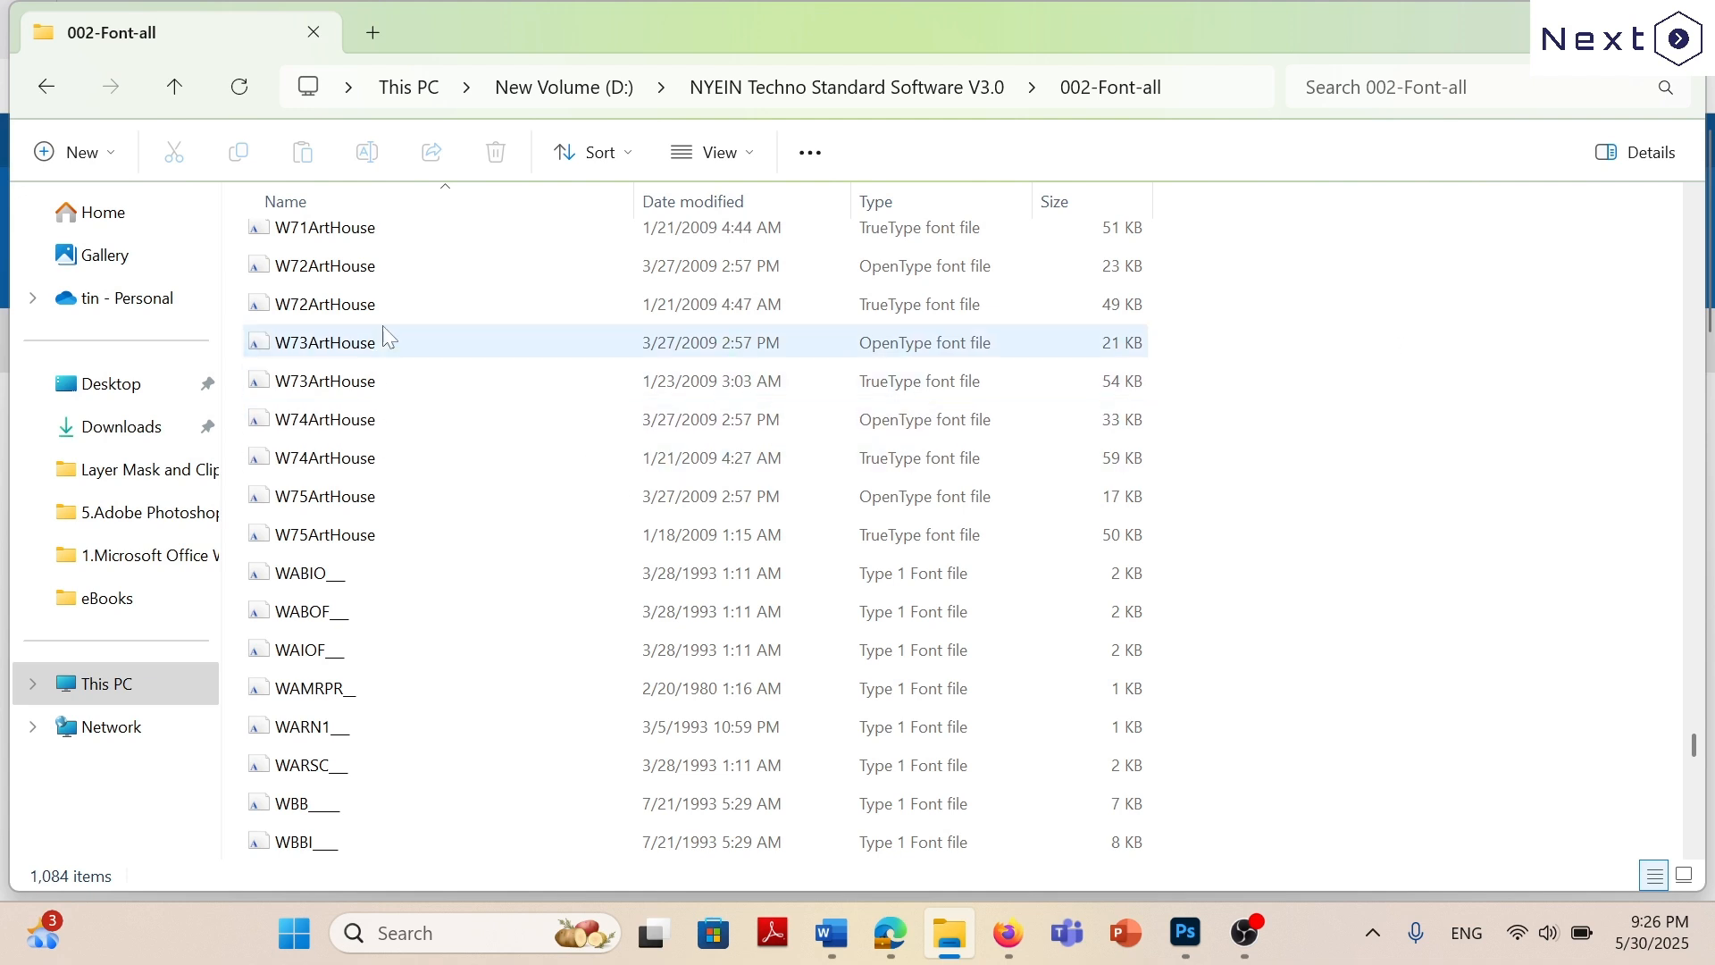
View the available actions, including Install, for the W72ArtHouse OpenType font file, dismiss them, and return to the parent folder.
right_click(369, 266)
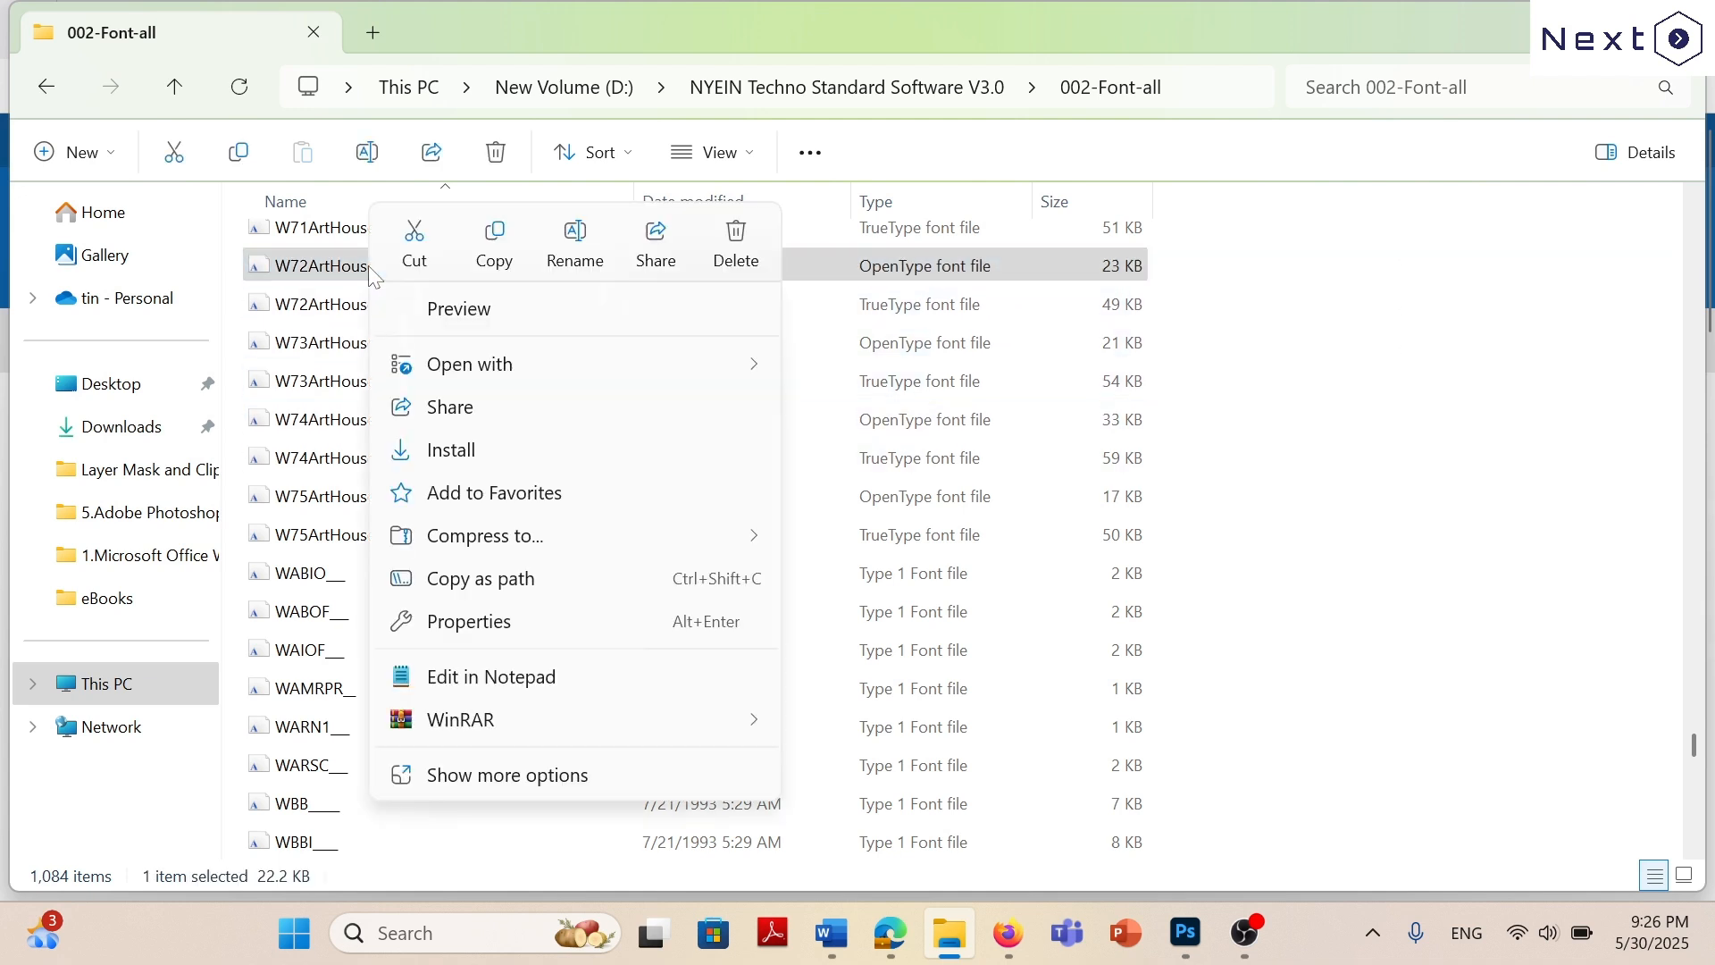
click(1434, 405)
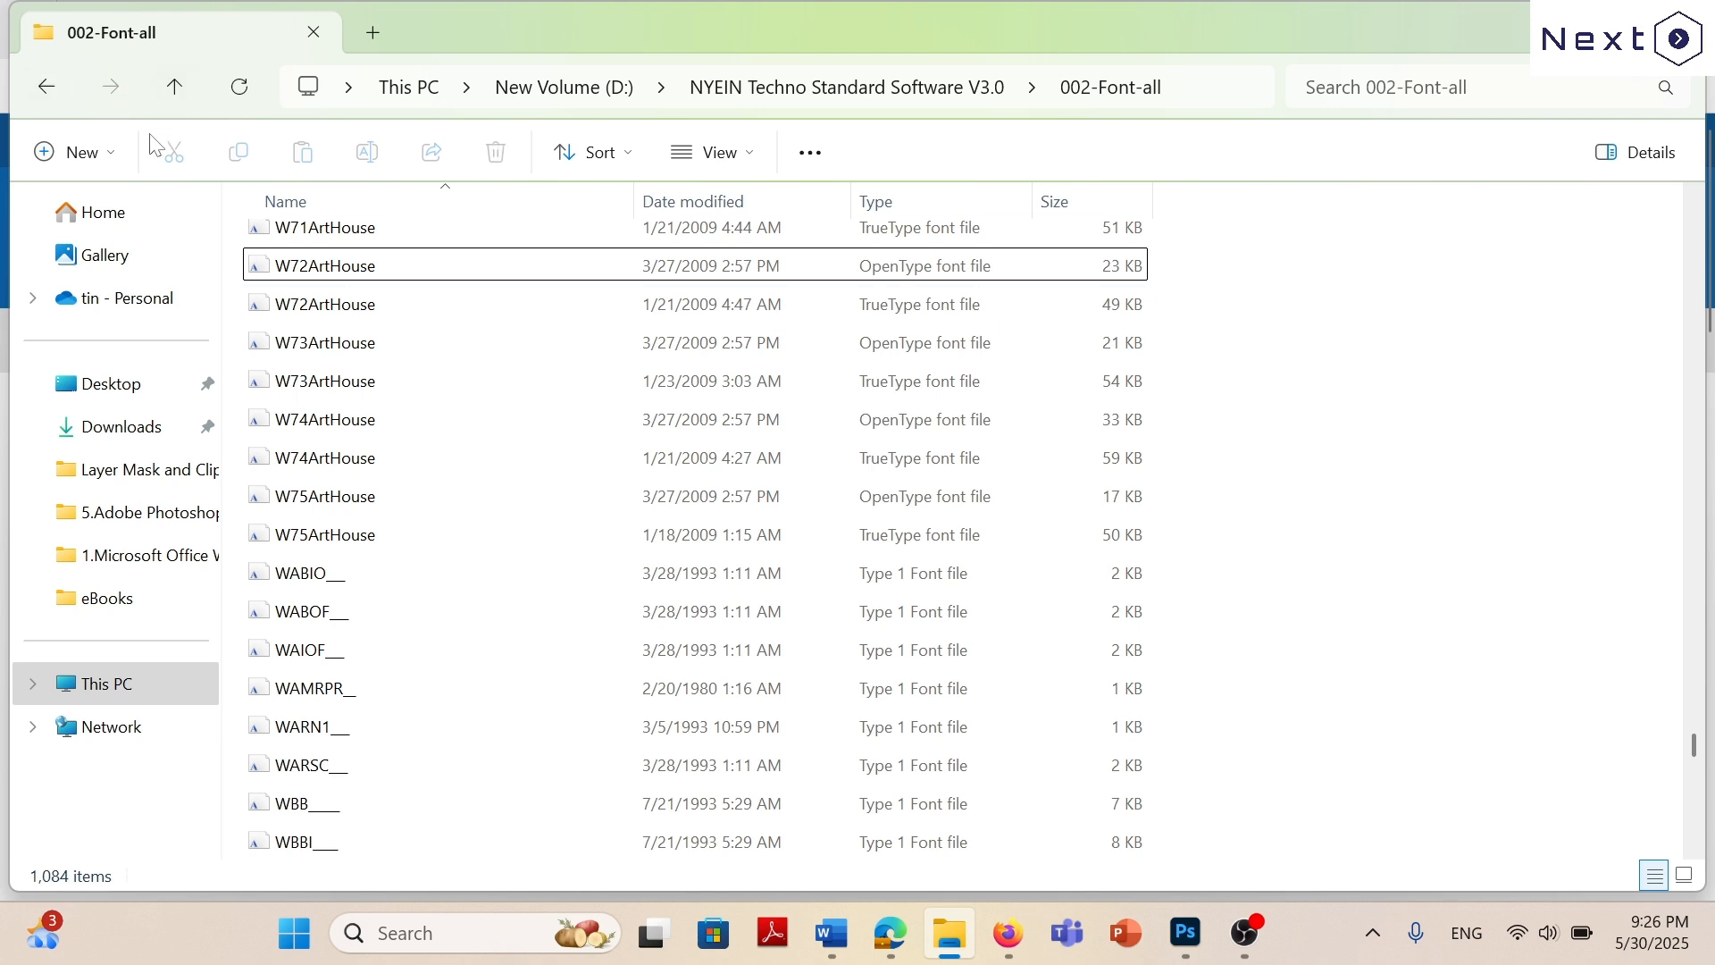
click(172, 88)
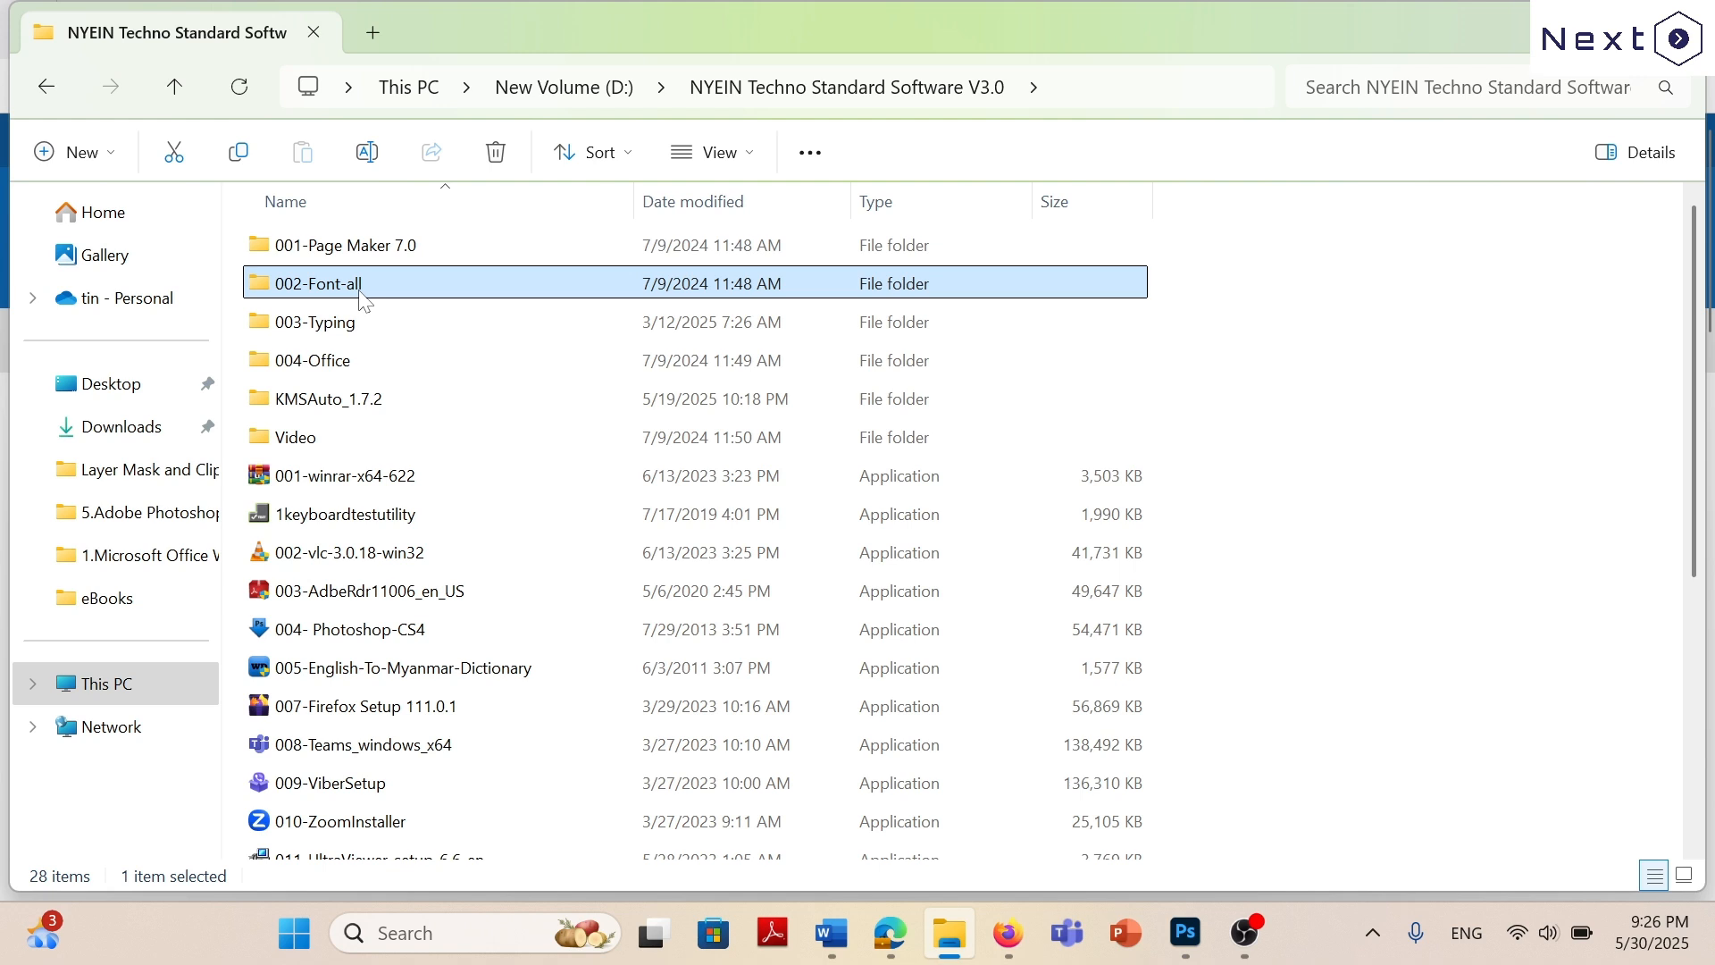
Glance at the Photoshop outline, switch to Edge, and view the keyboard layouts in 4.W01 Art House Font.pdf and Pyidaungsu Font Guide02.pdf.
click(1189, 940)
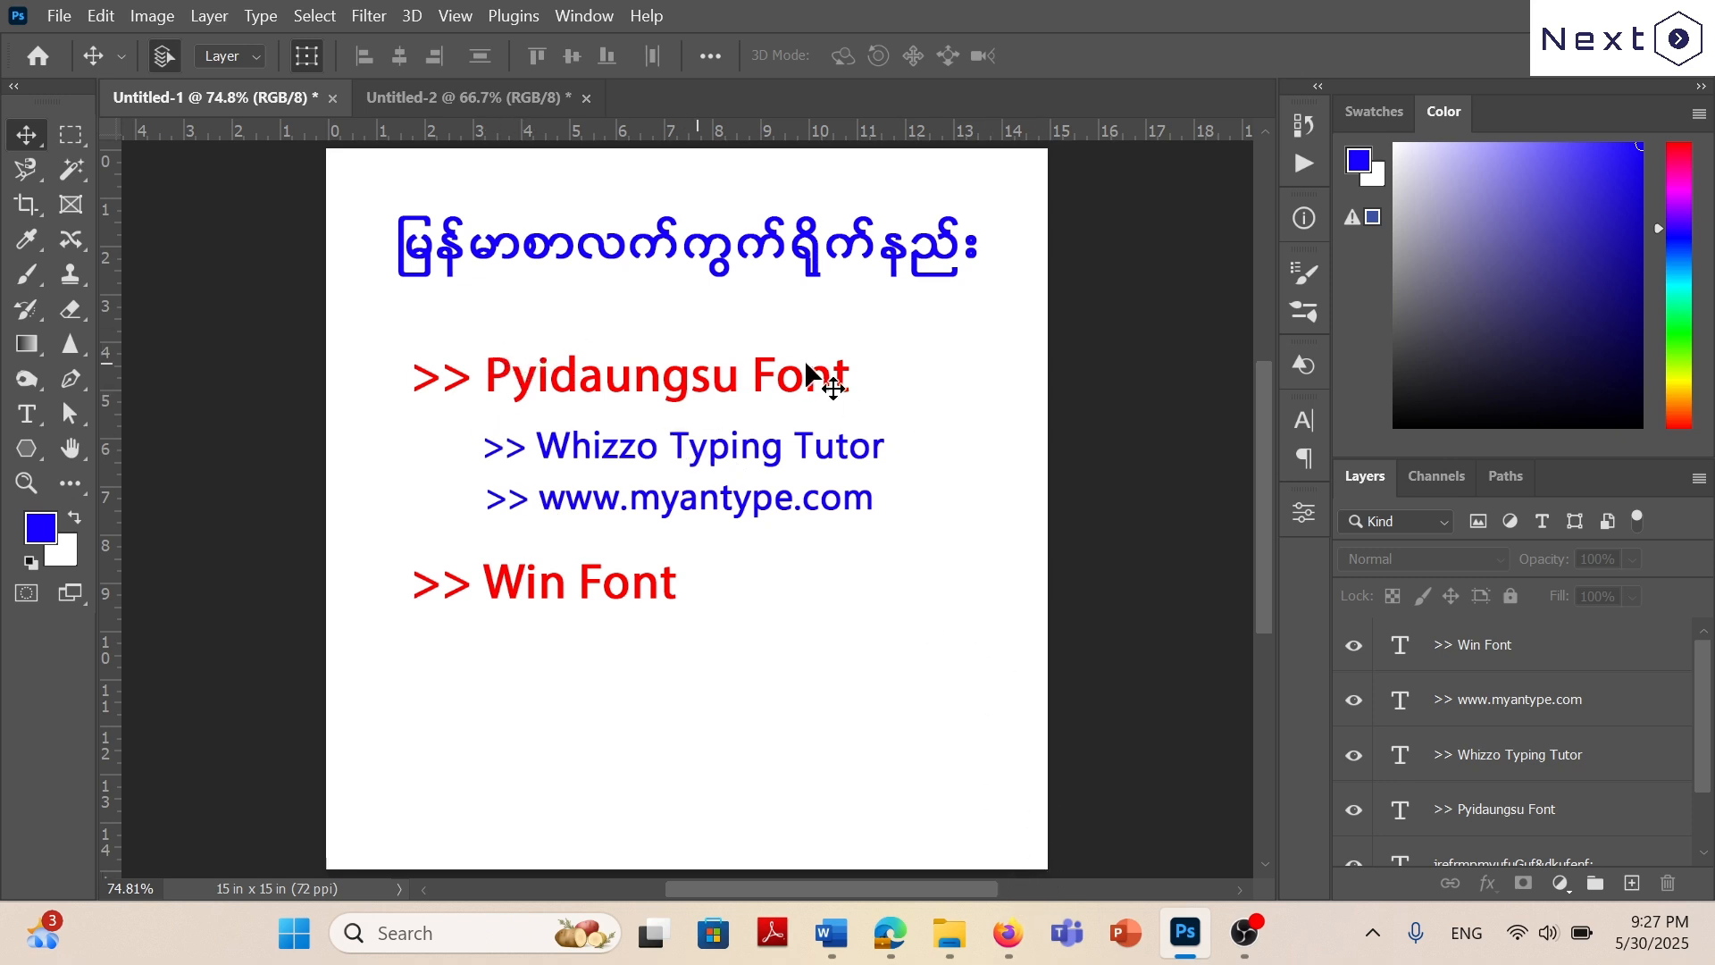
click(889, 933)
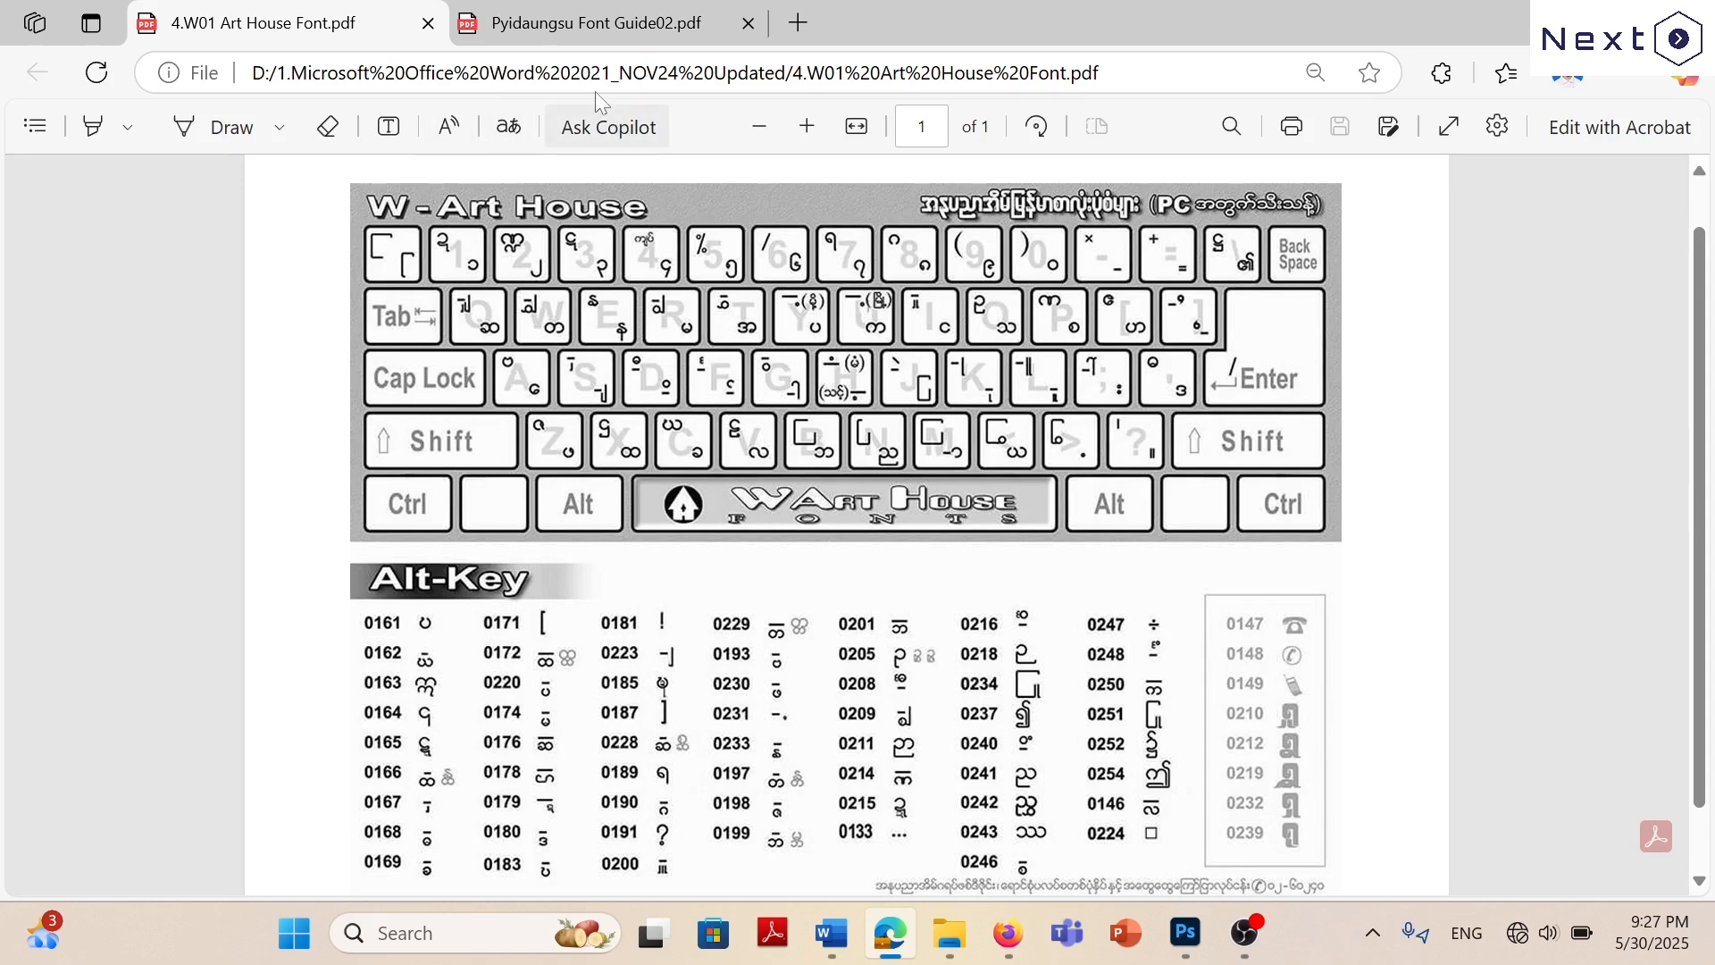
click(586, 29)
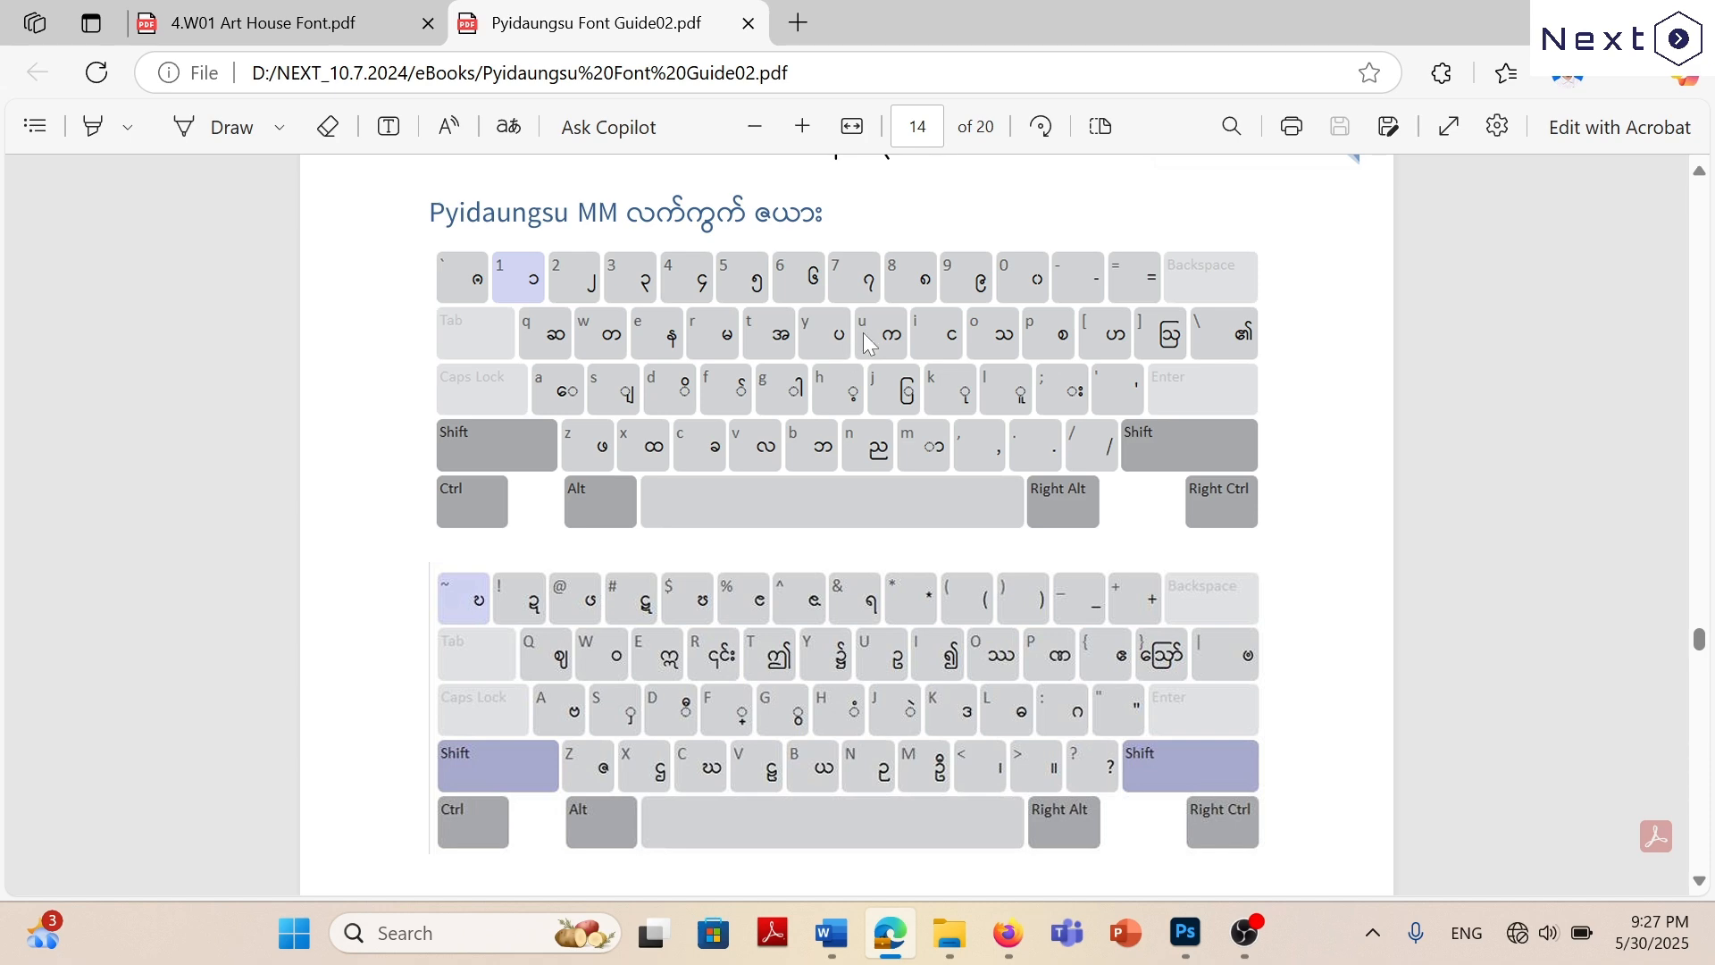
Review the Pyidaungsu MM keyboard layout tables and switch back to 4.W01 Art House Font.pdf.
scroll(856, 353, up, 5)
scroll(856, 353, down, 5)
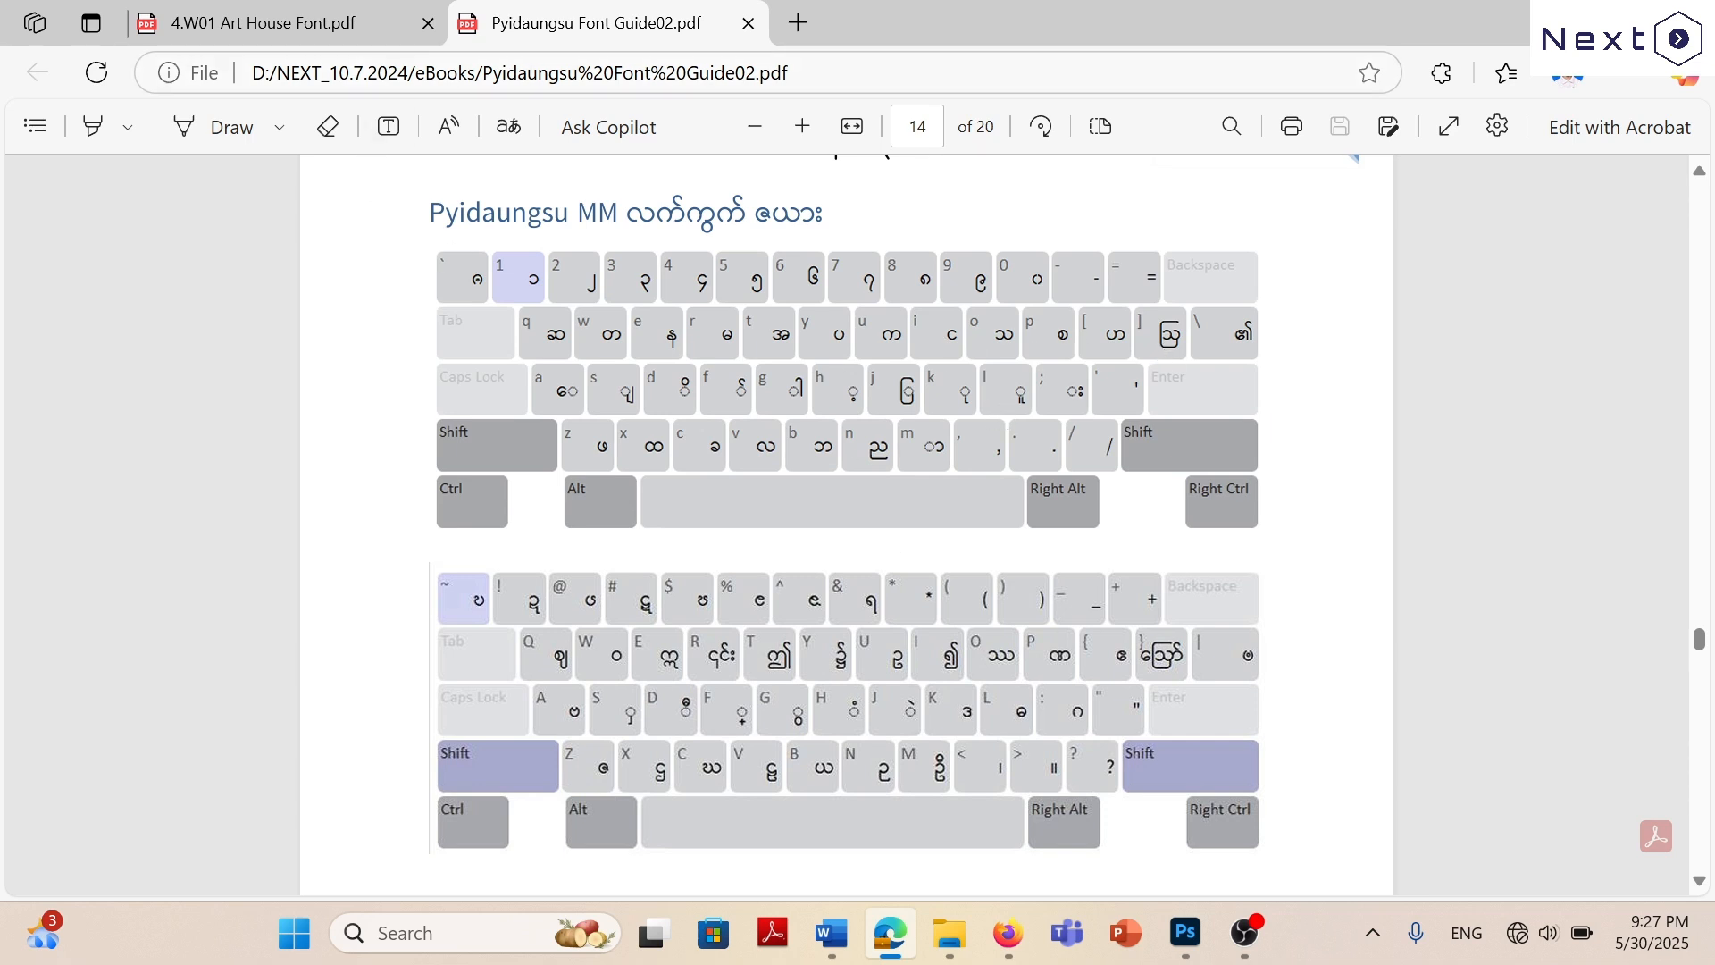
click(328, 20)
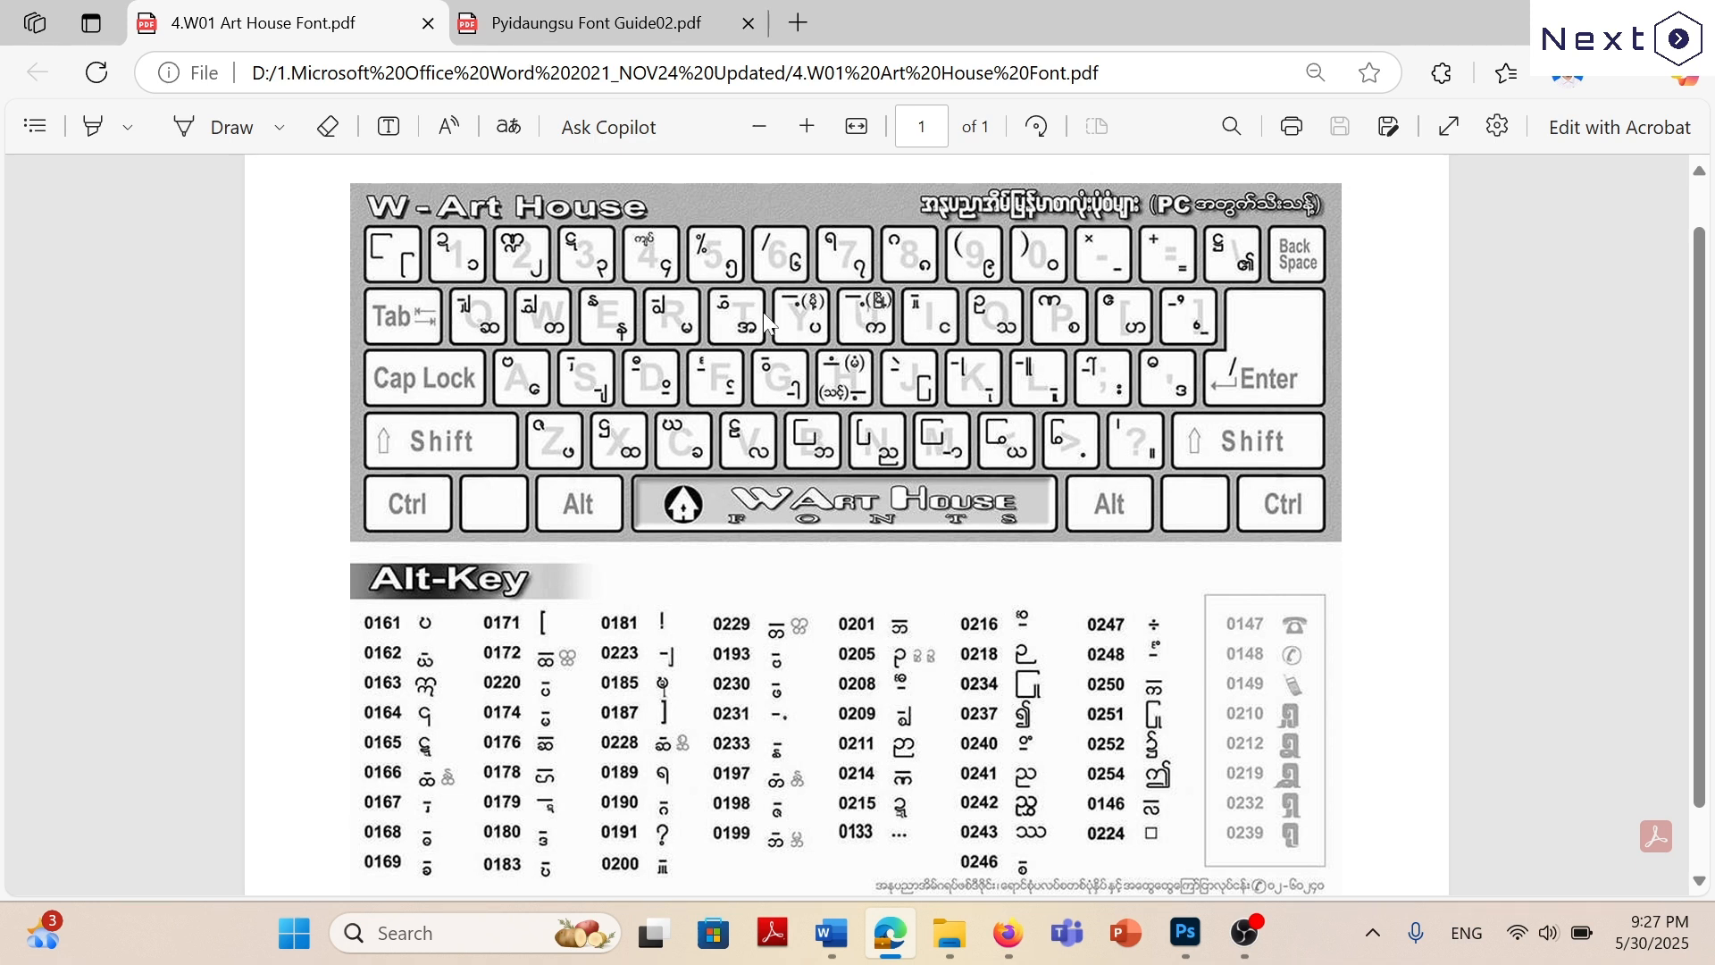
Switch to the Win Font Practice document in Word and compare its opening exercises with the W Art House keyboard layout in Edge.
click(831, 937)
scroll(890, 386, up, 10)
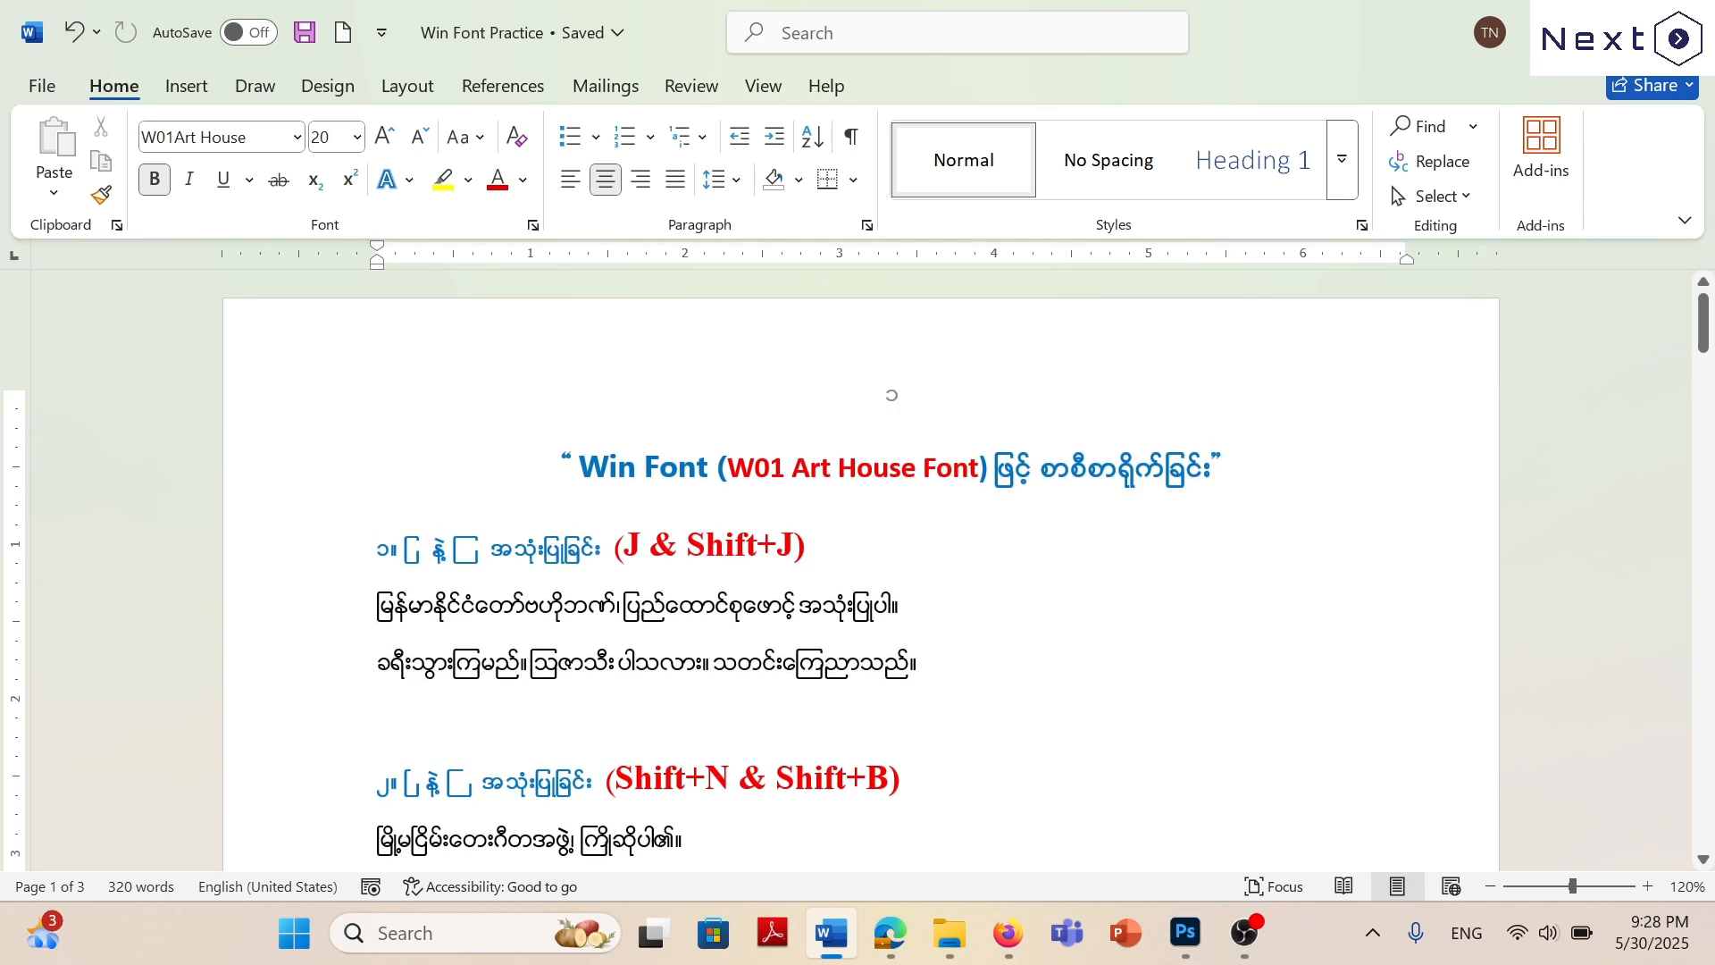
scroll(891, 386, down, 3)
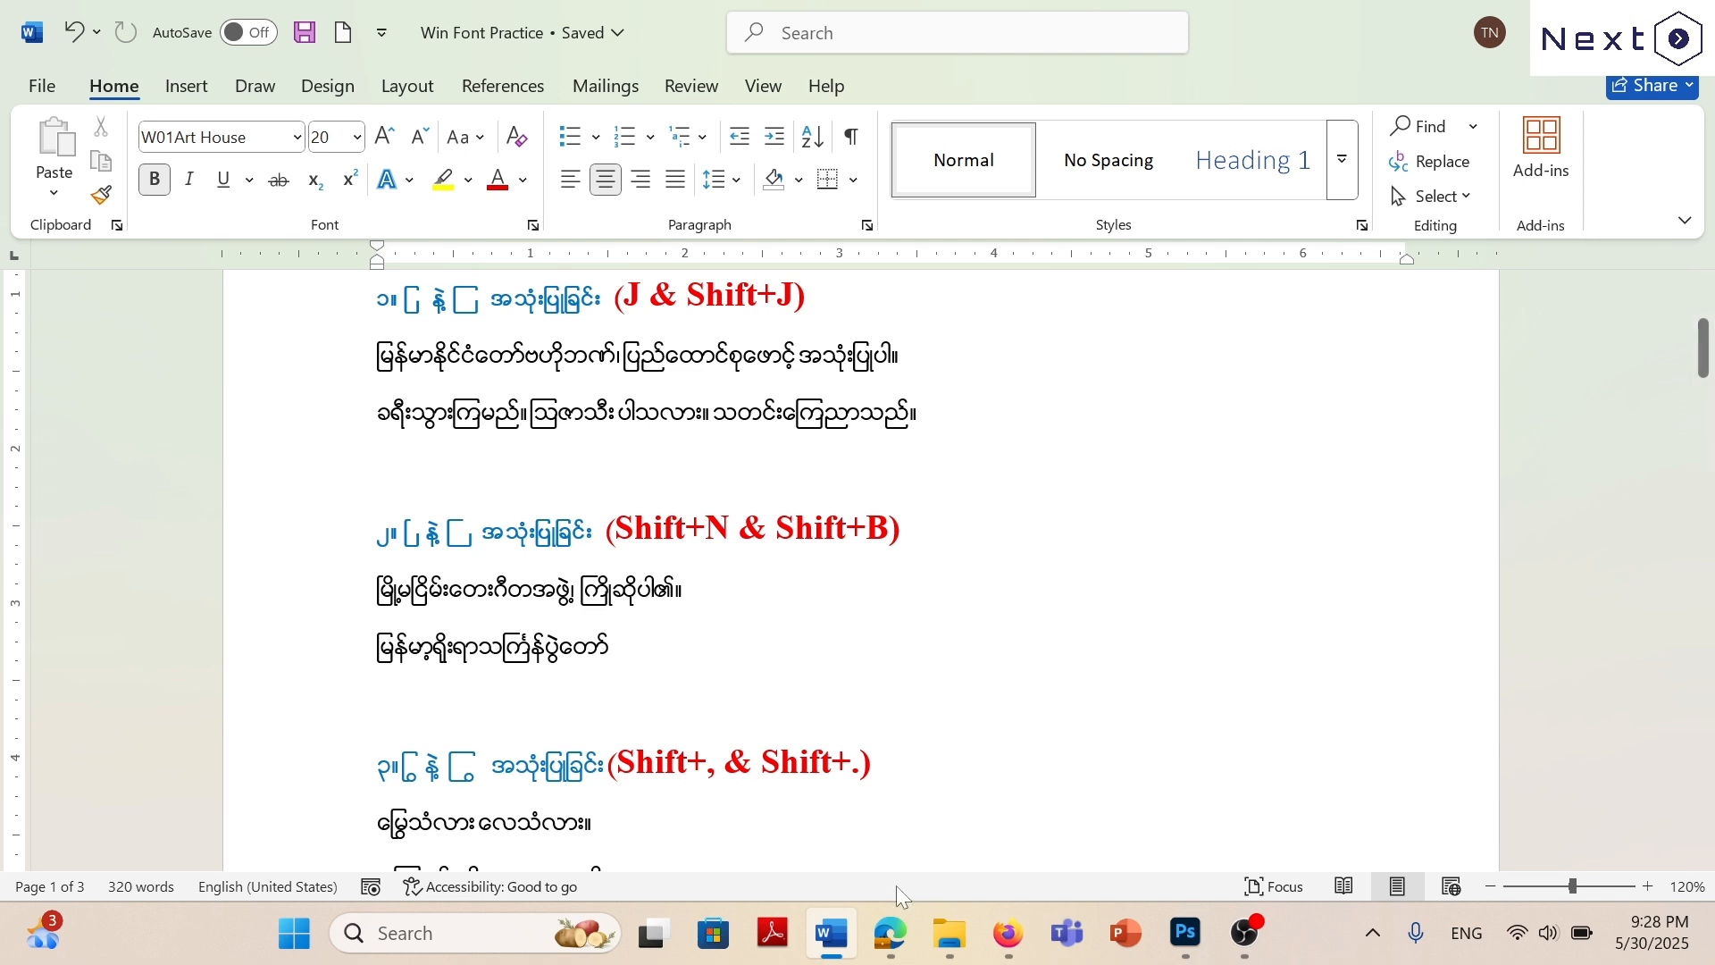
click(890, 933)
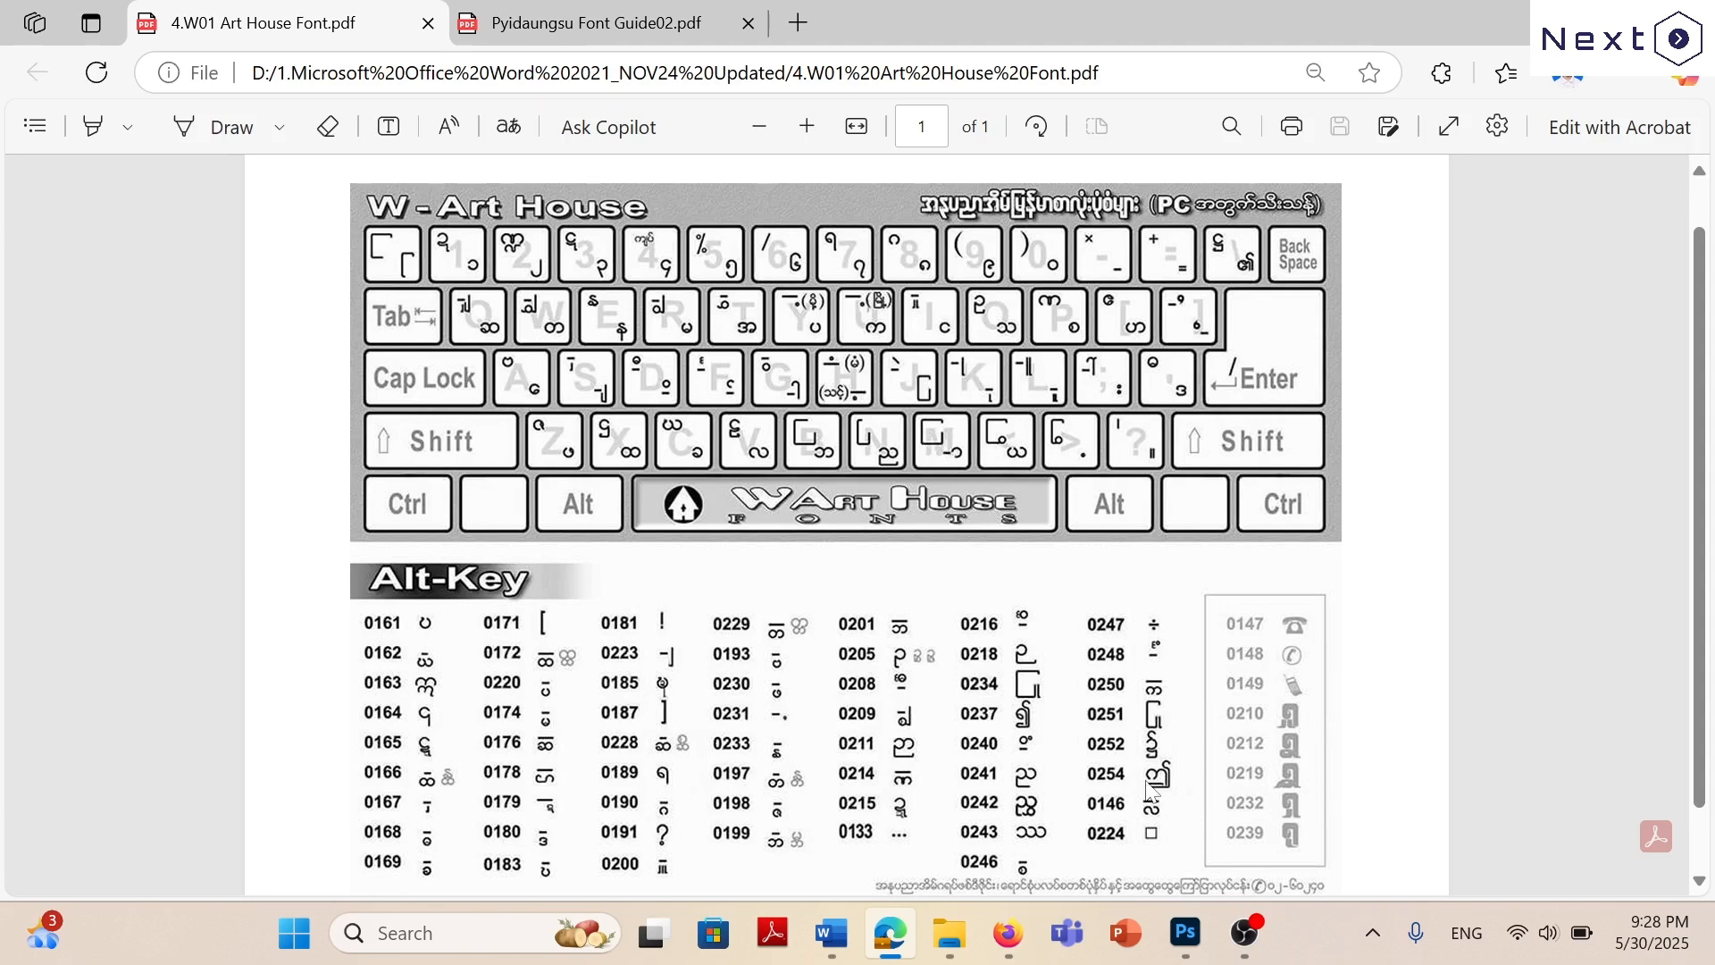
click(831, 933)
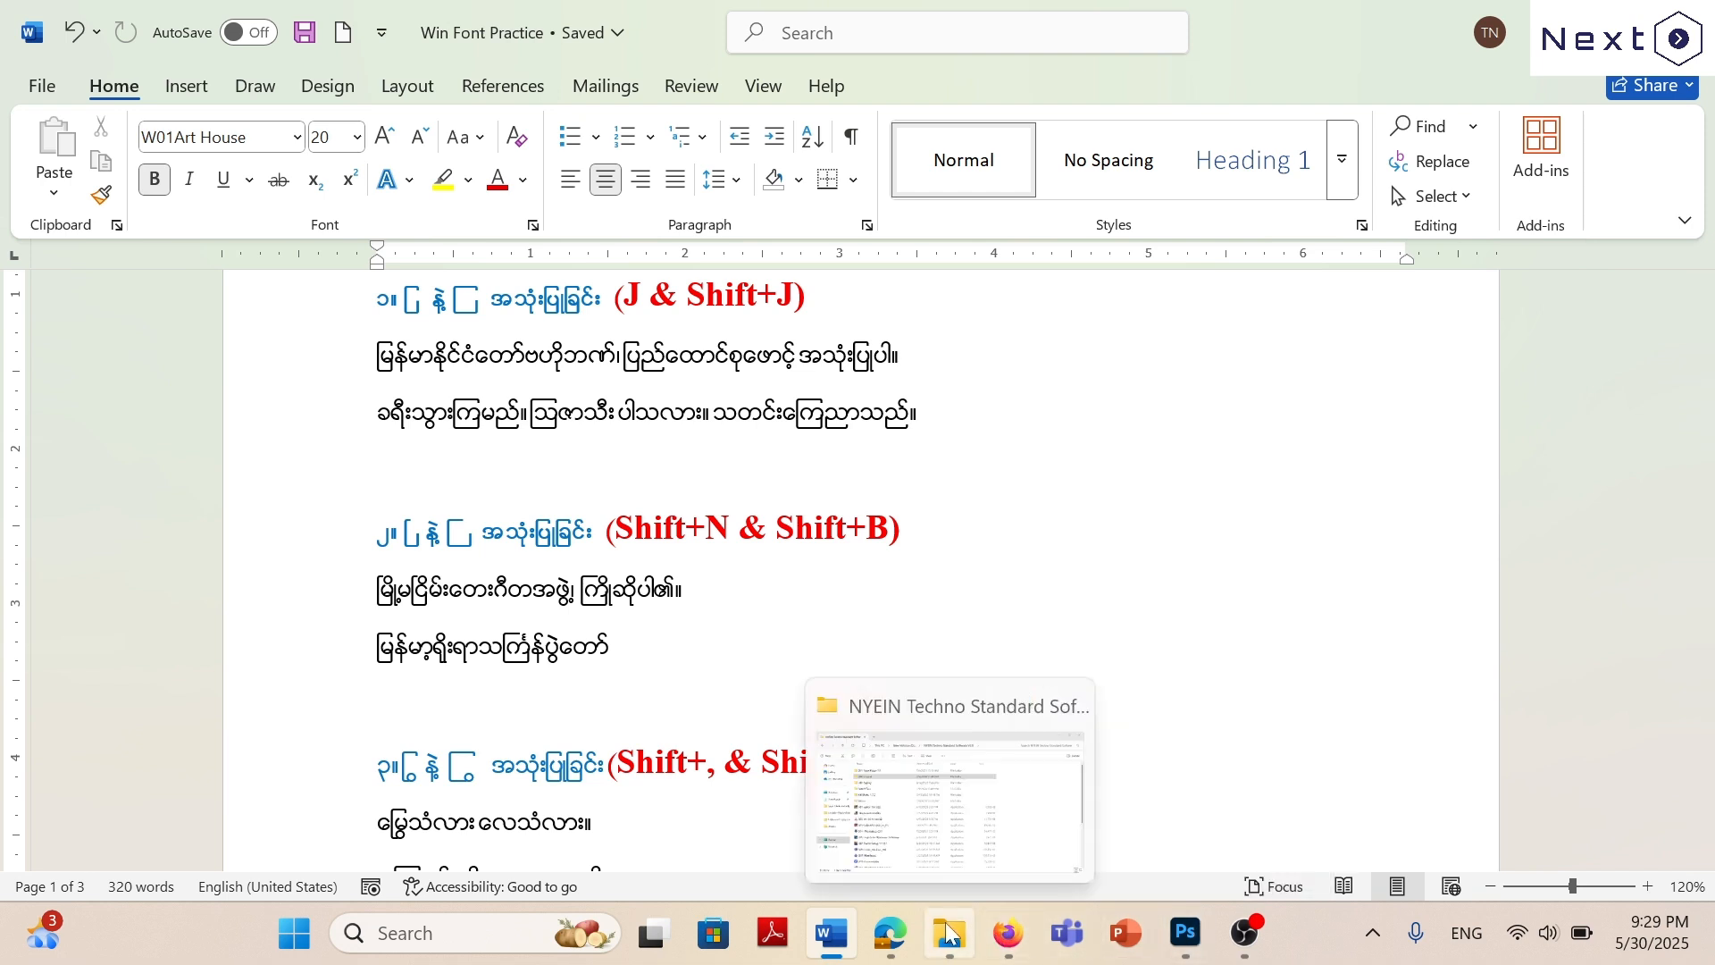
click(896, 938)
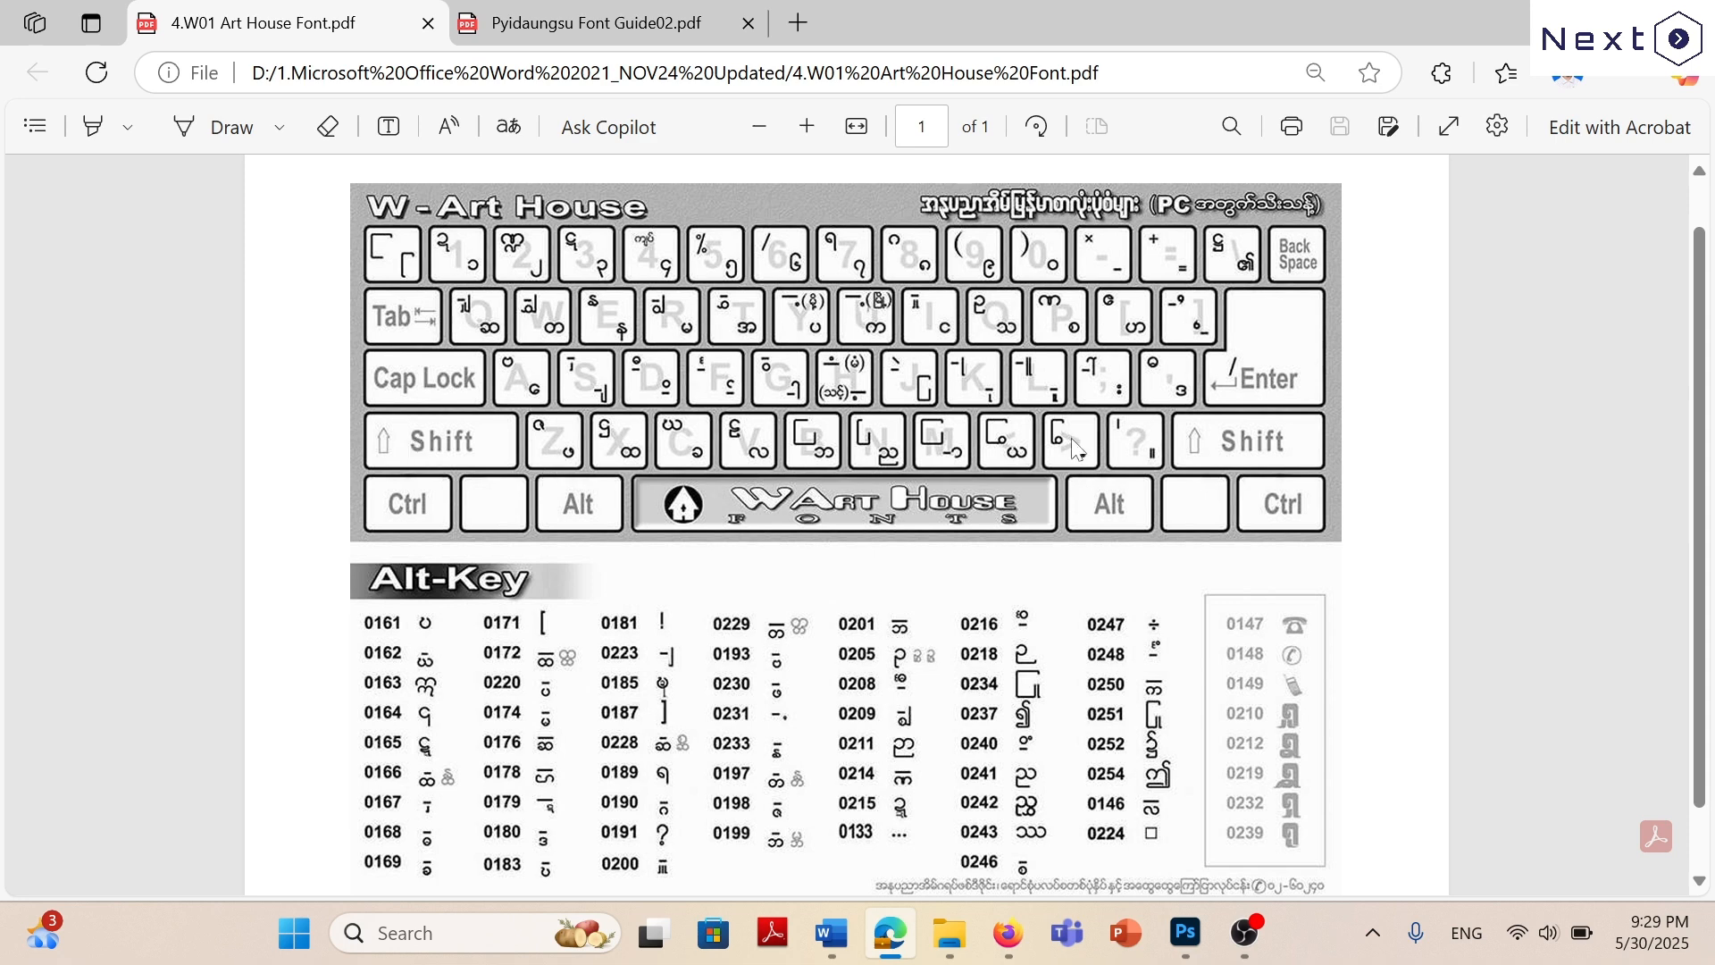
Read further Win Font Practice exercises in Word, check the Shift+, and Shift+. characters on the Edge keyboard layout, and return to Word.
click(831, 932)
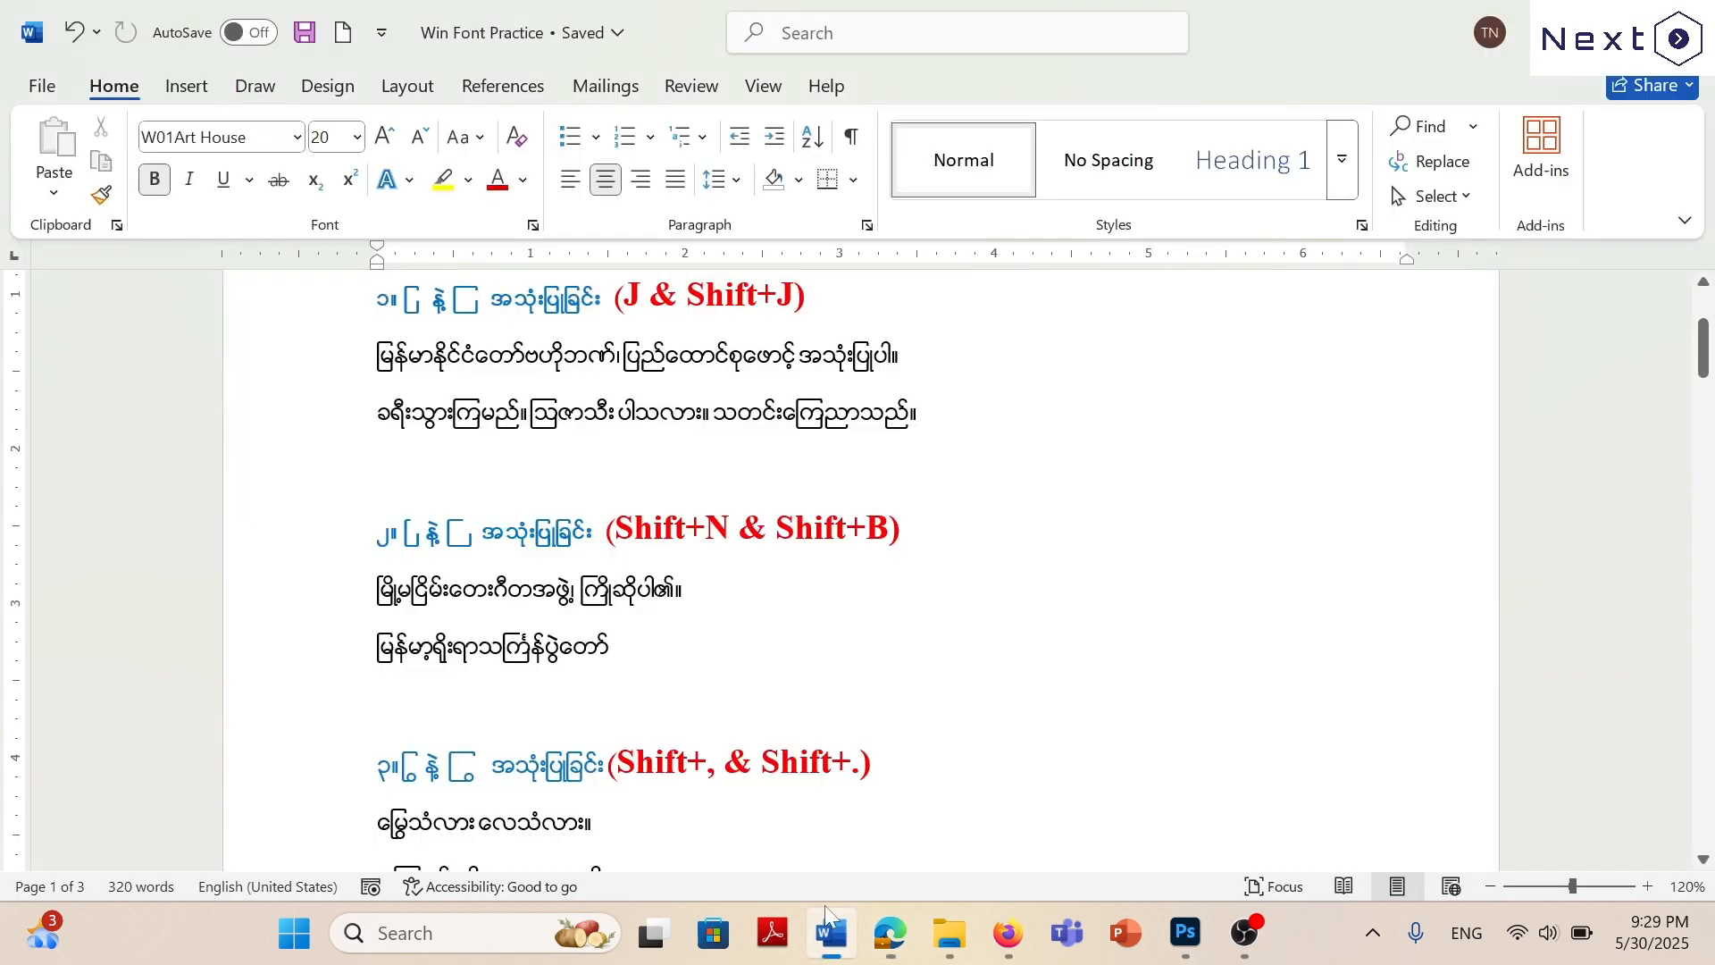
scroll(861, 572, down, 5)
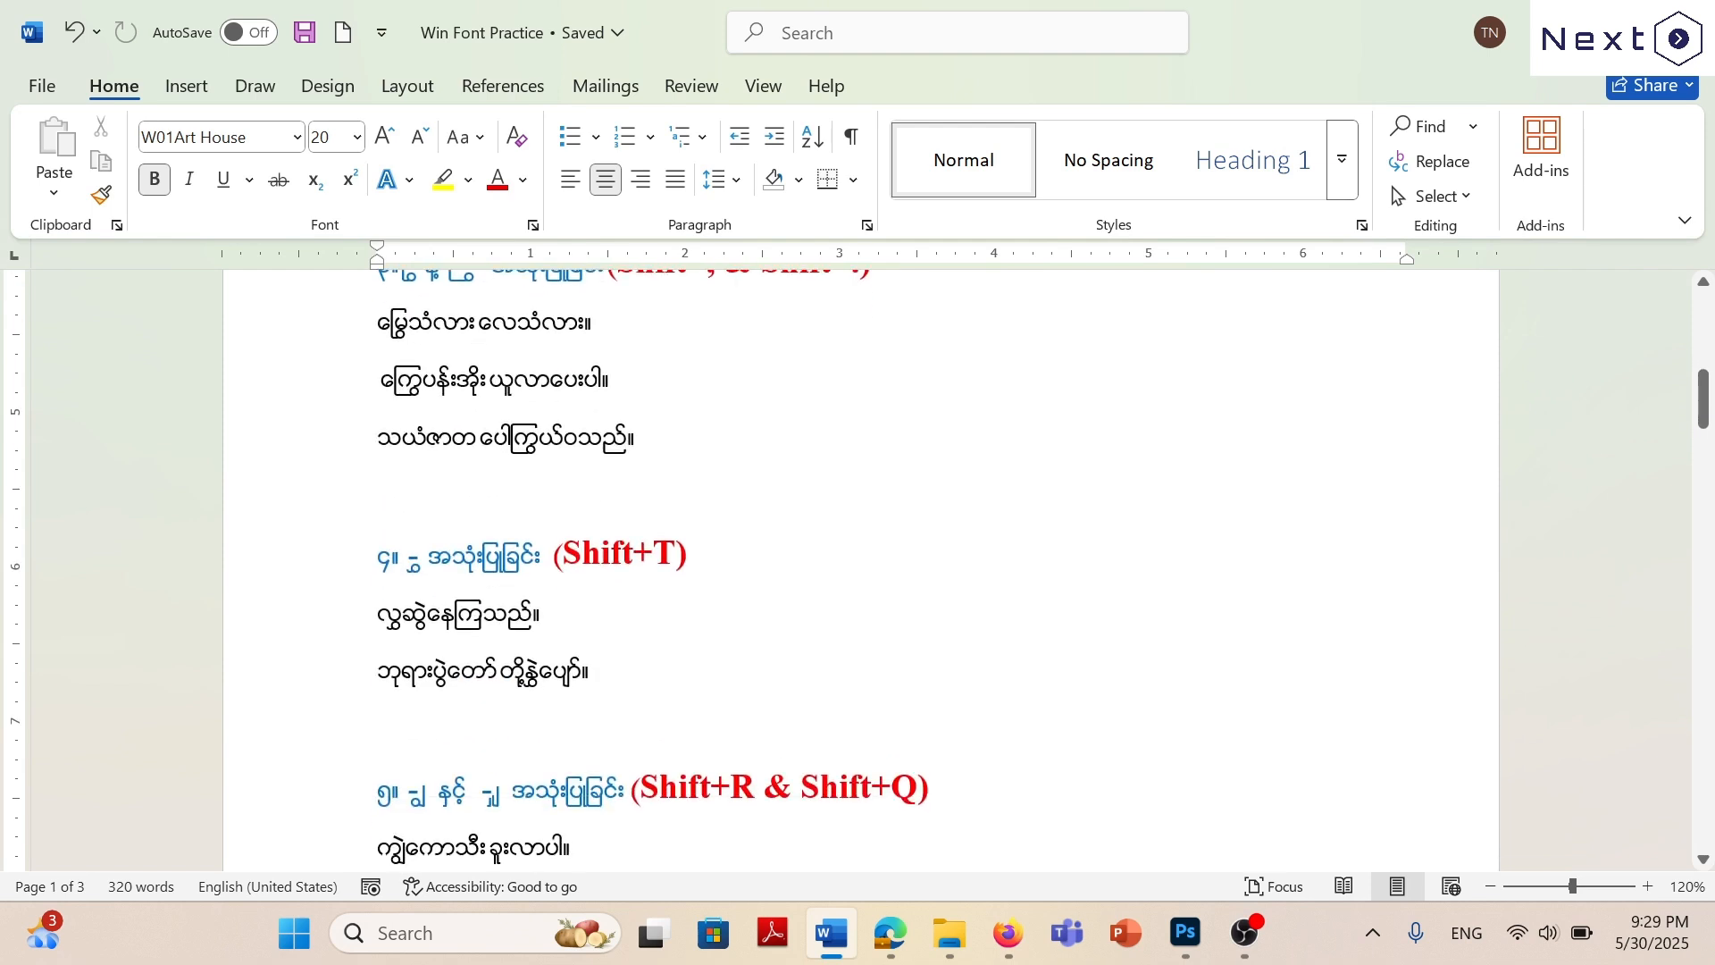
scroll(861, 572, up, 3)
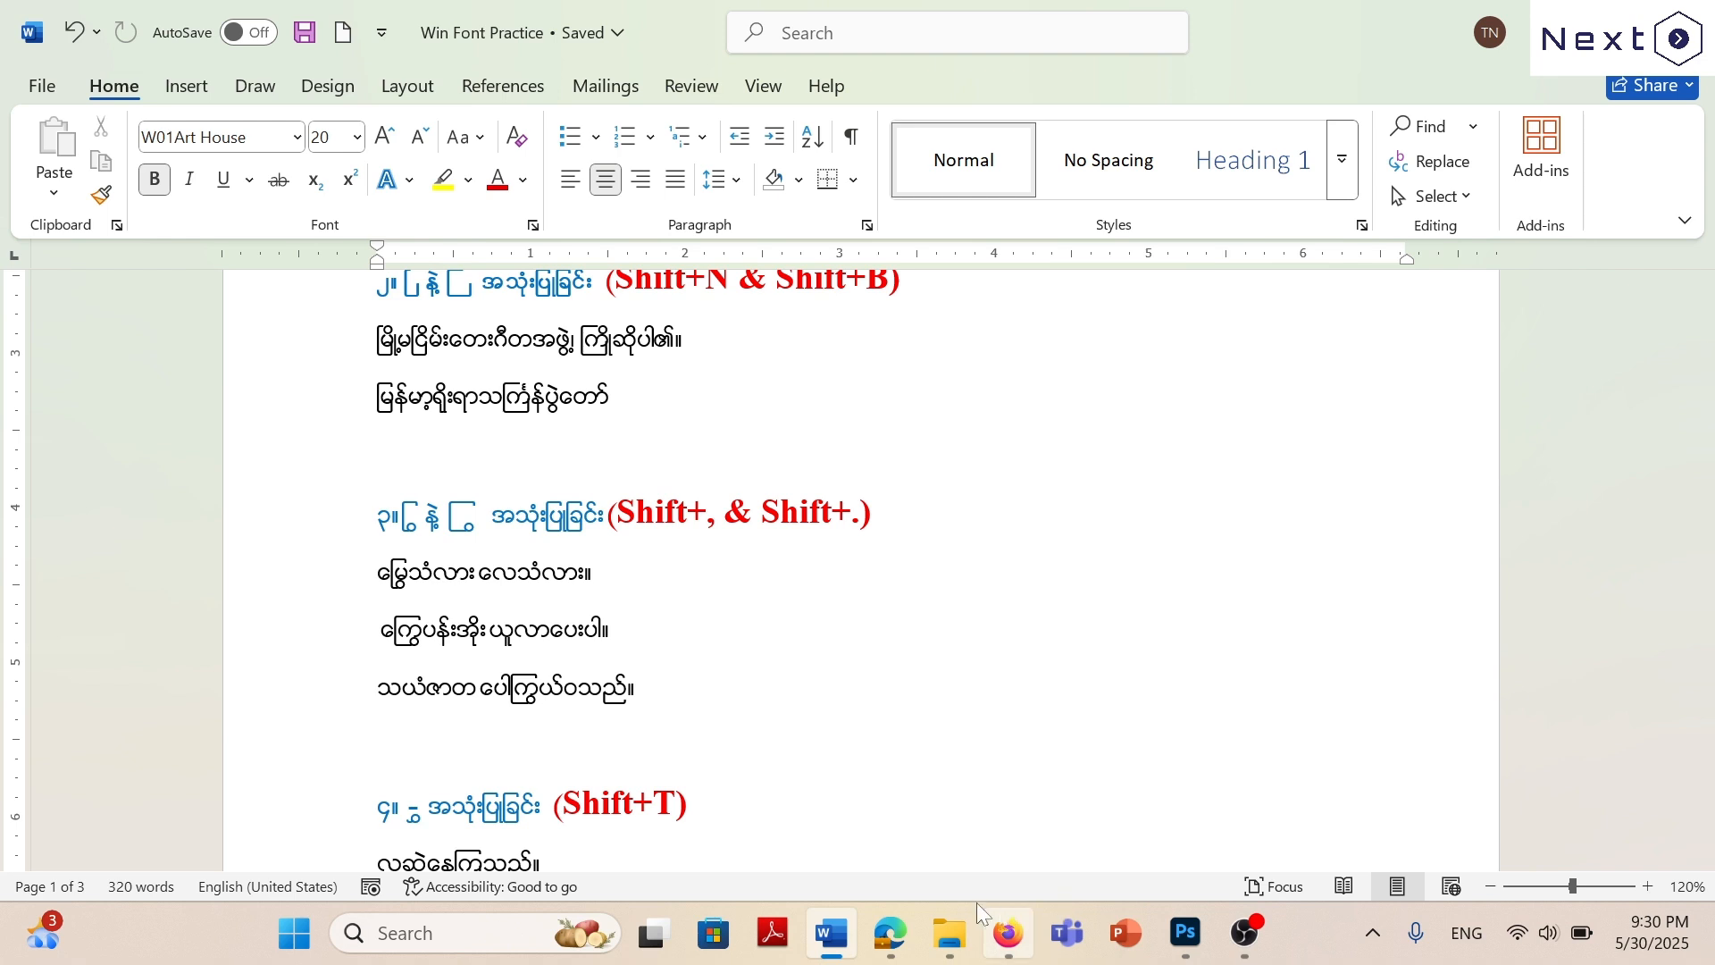
click(891, 934)
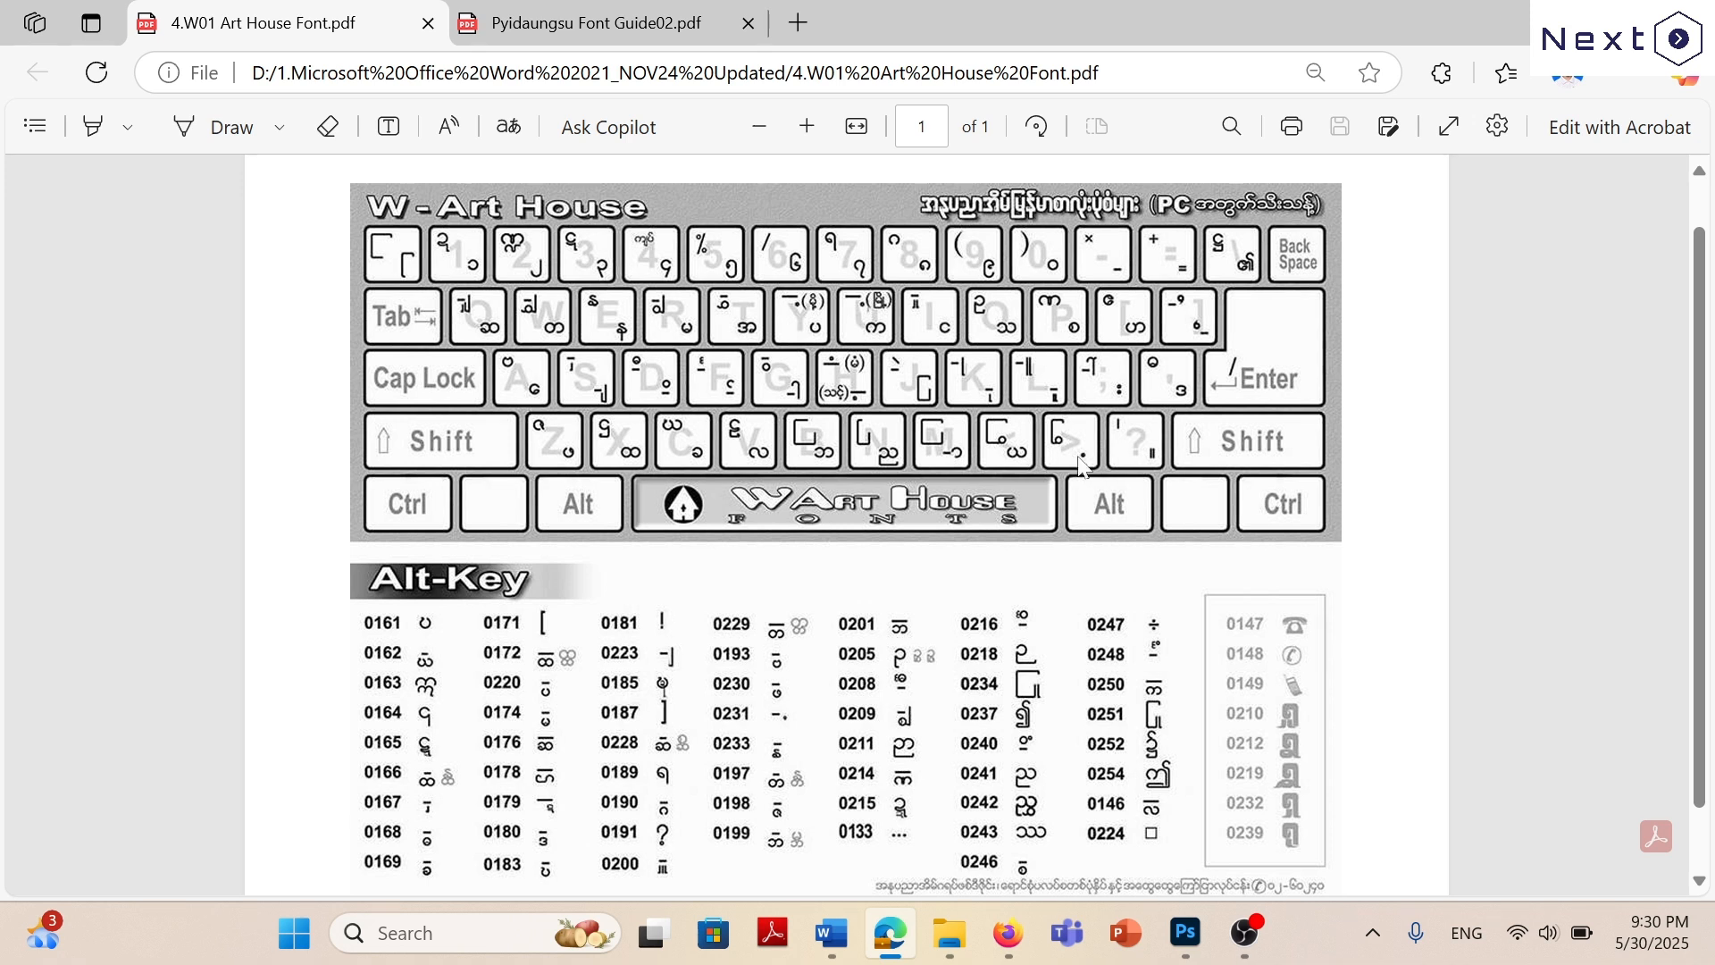
mouse_move(901, 943)
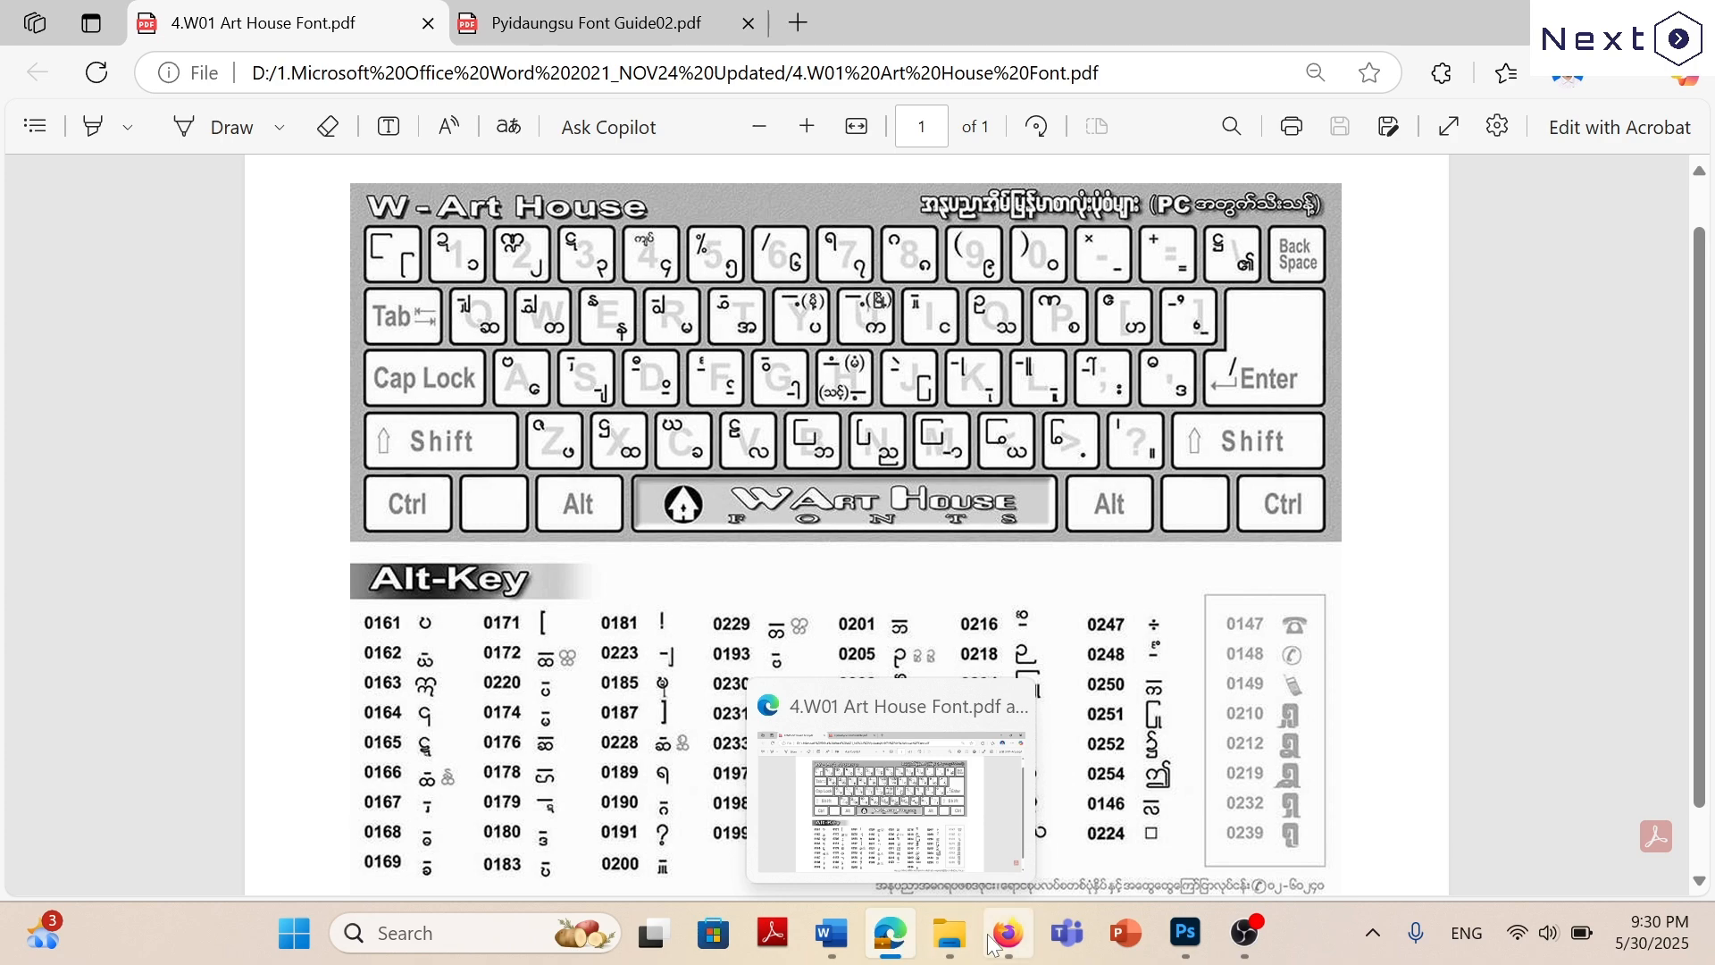
click(887, 935)
click(888, 936)
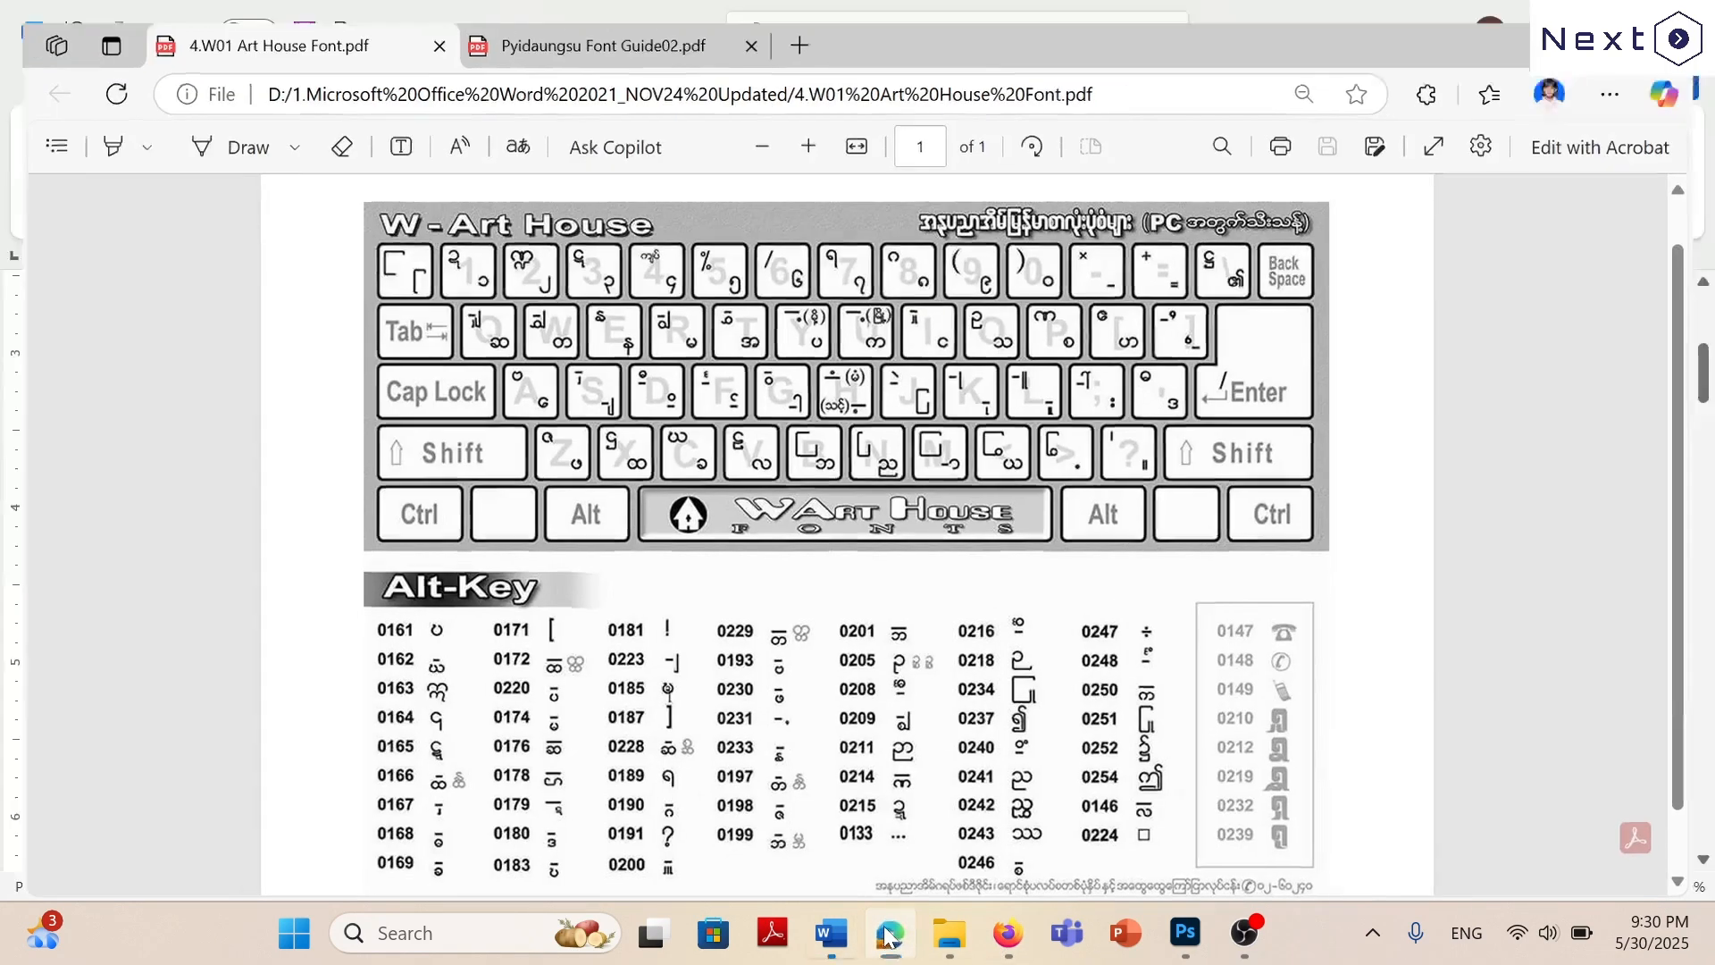
click(887, 935)
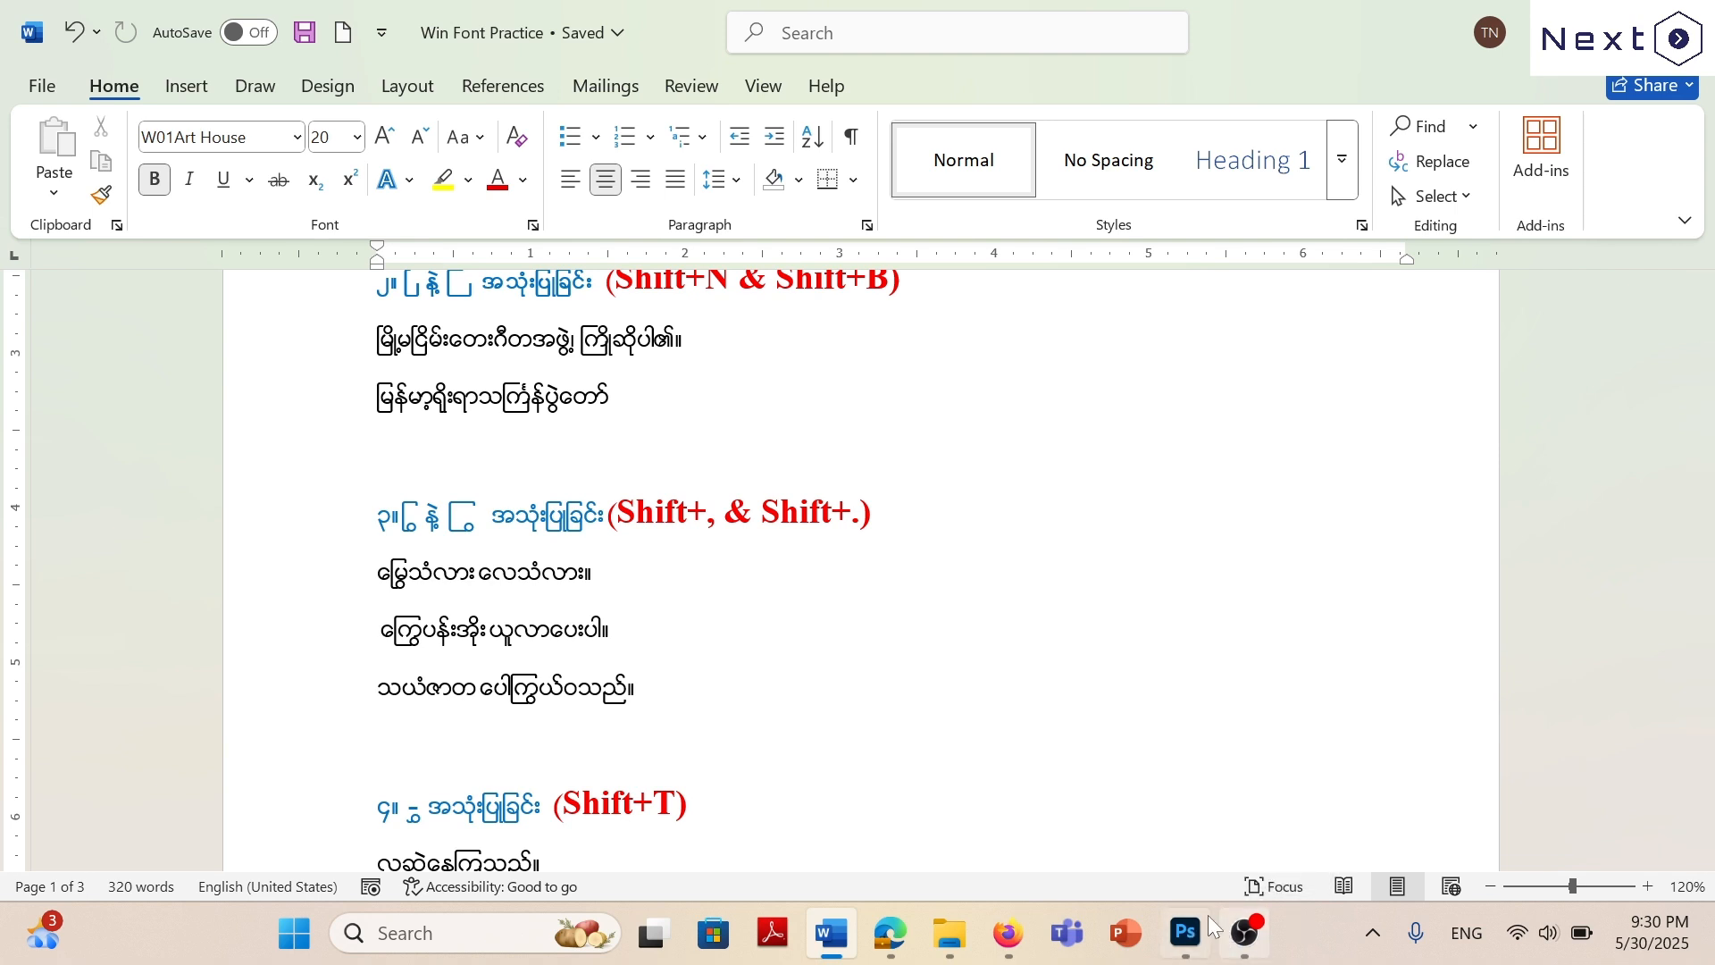
Switch to Photoshop, open the blank Untitled-2 document, and activate the Horizontal Type tool.
click(1185, 933)
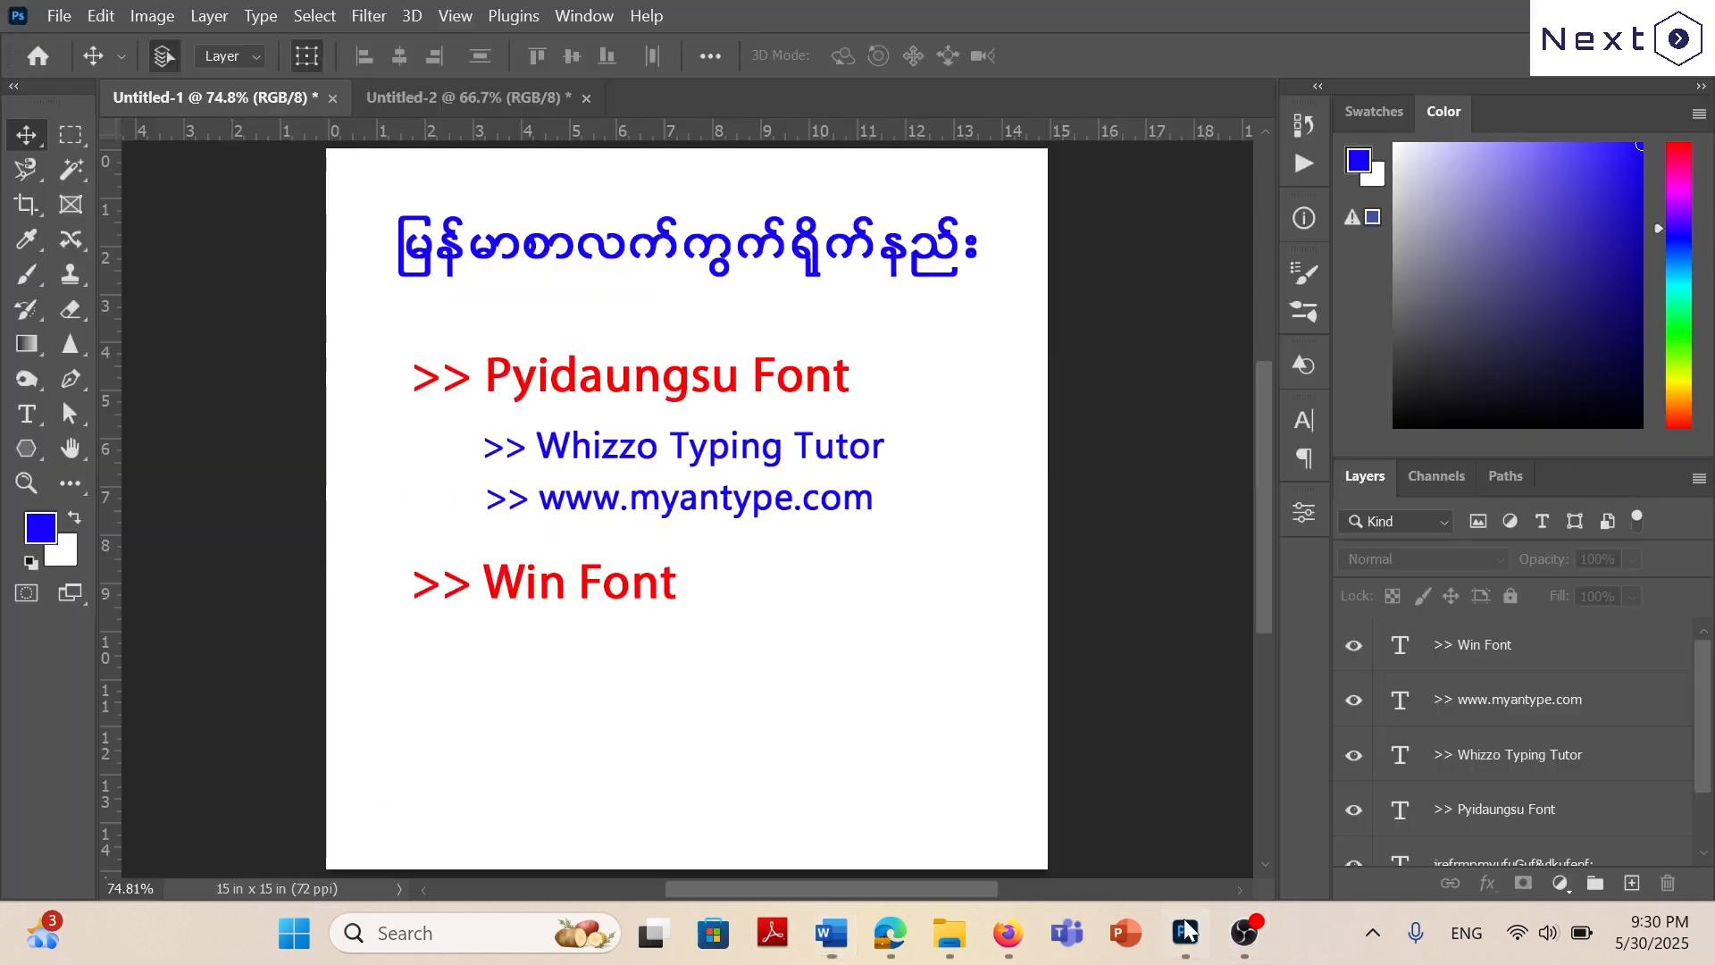
click(492, 96)
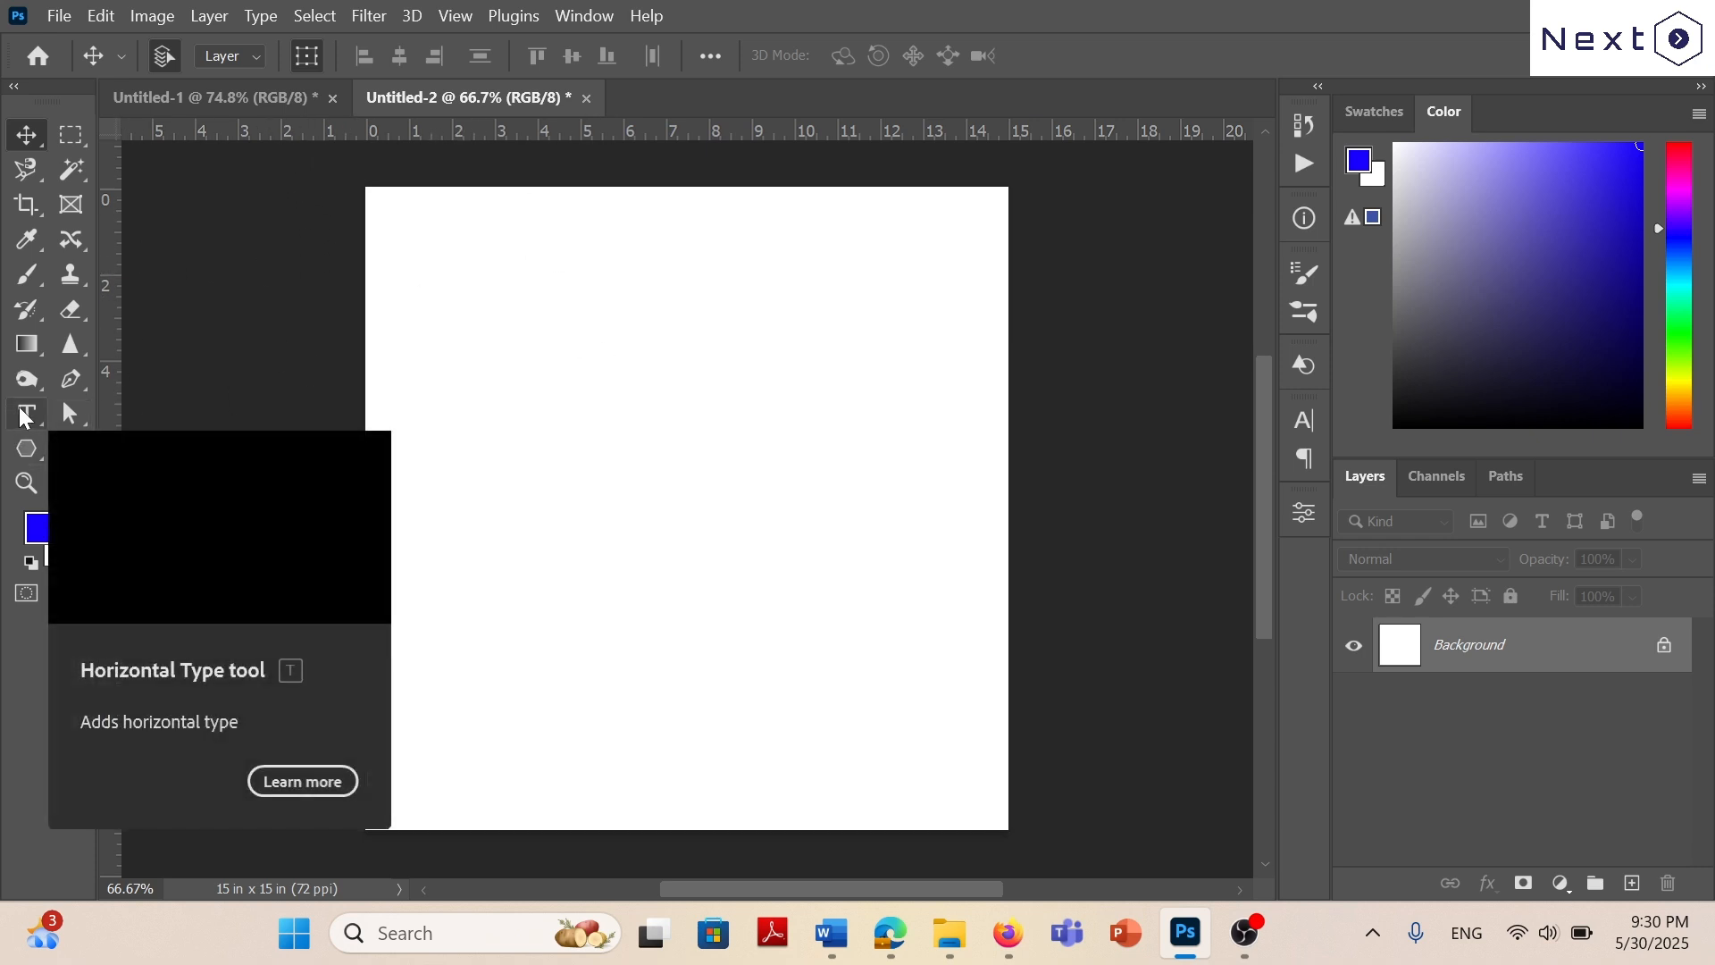
click(28, 420)
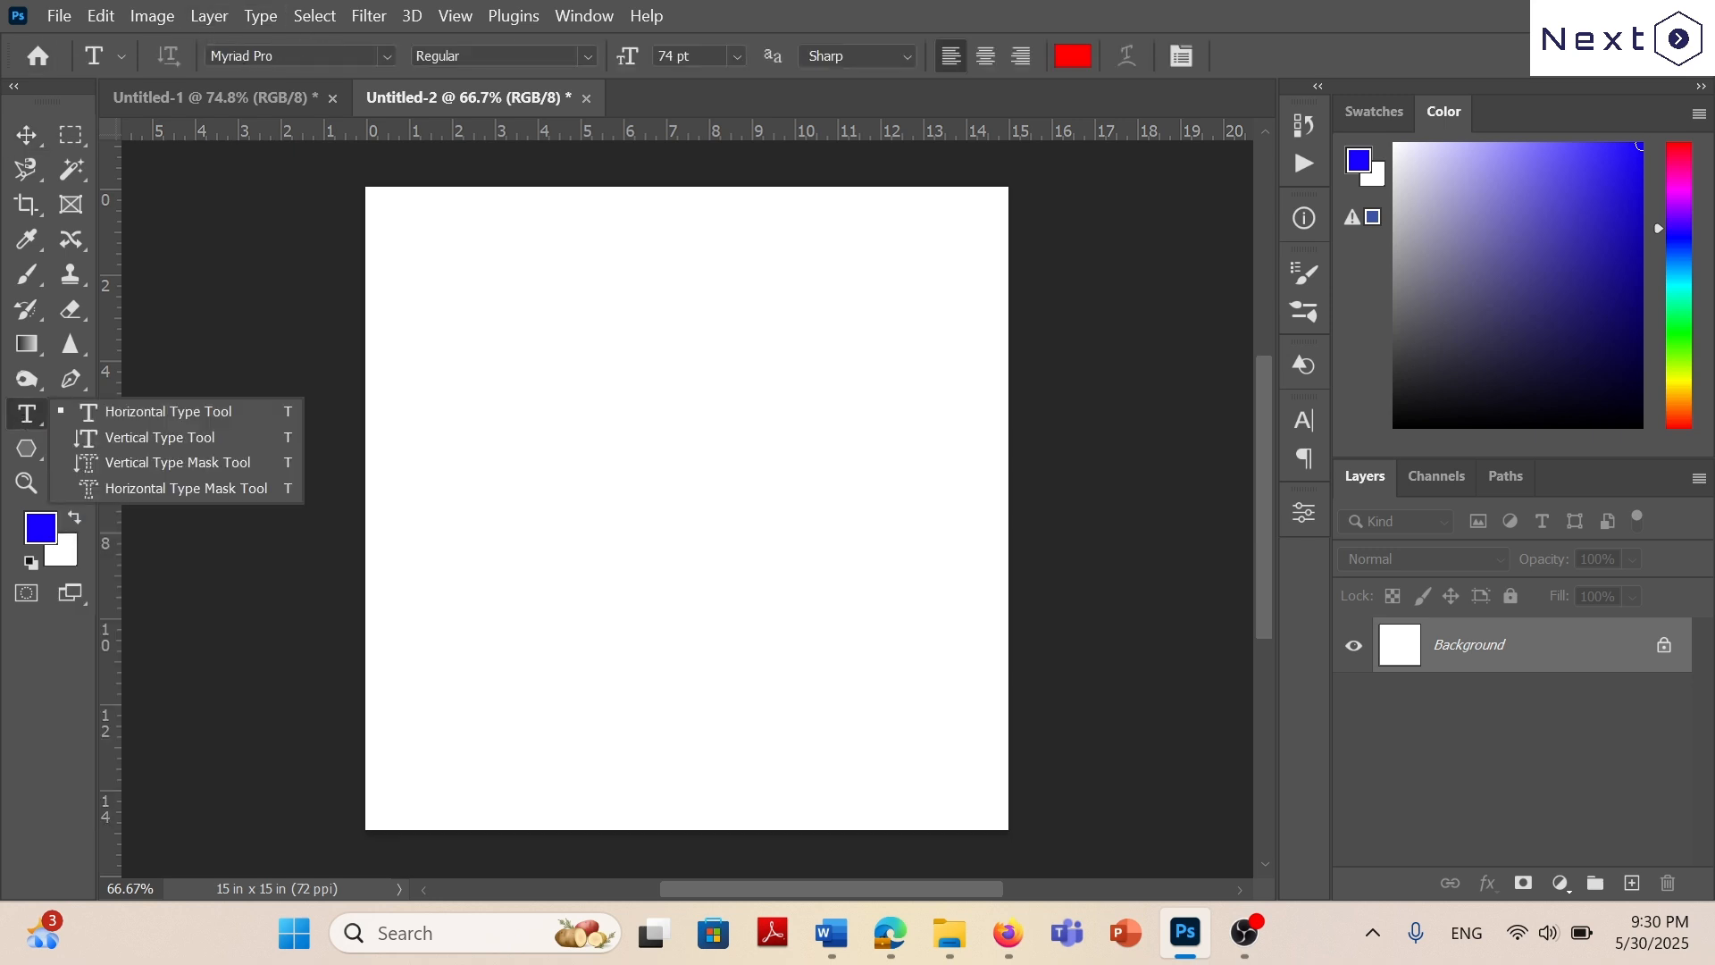
Search the fonts for W0 and set the text font to W01Art House in the Win style.
click(388, 56)
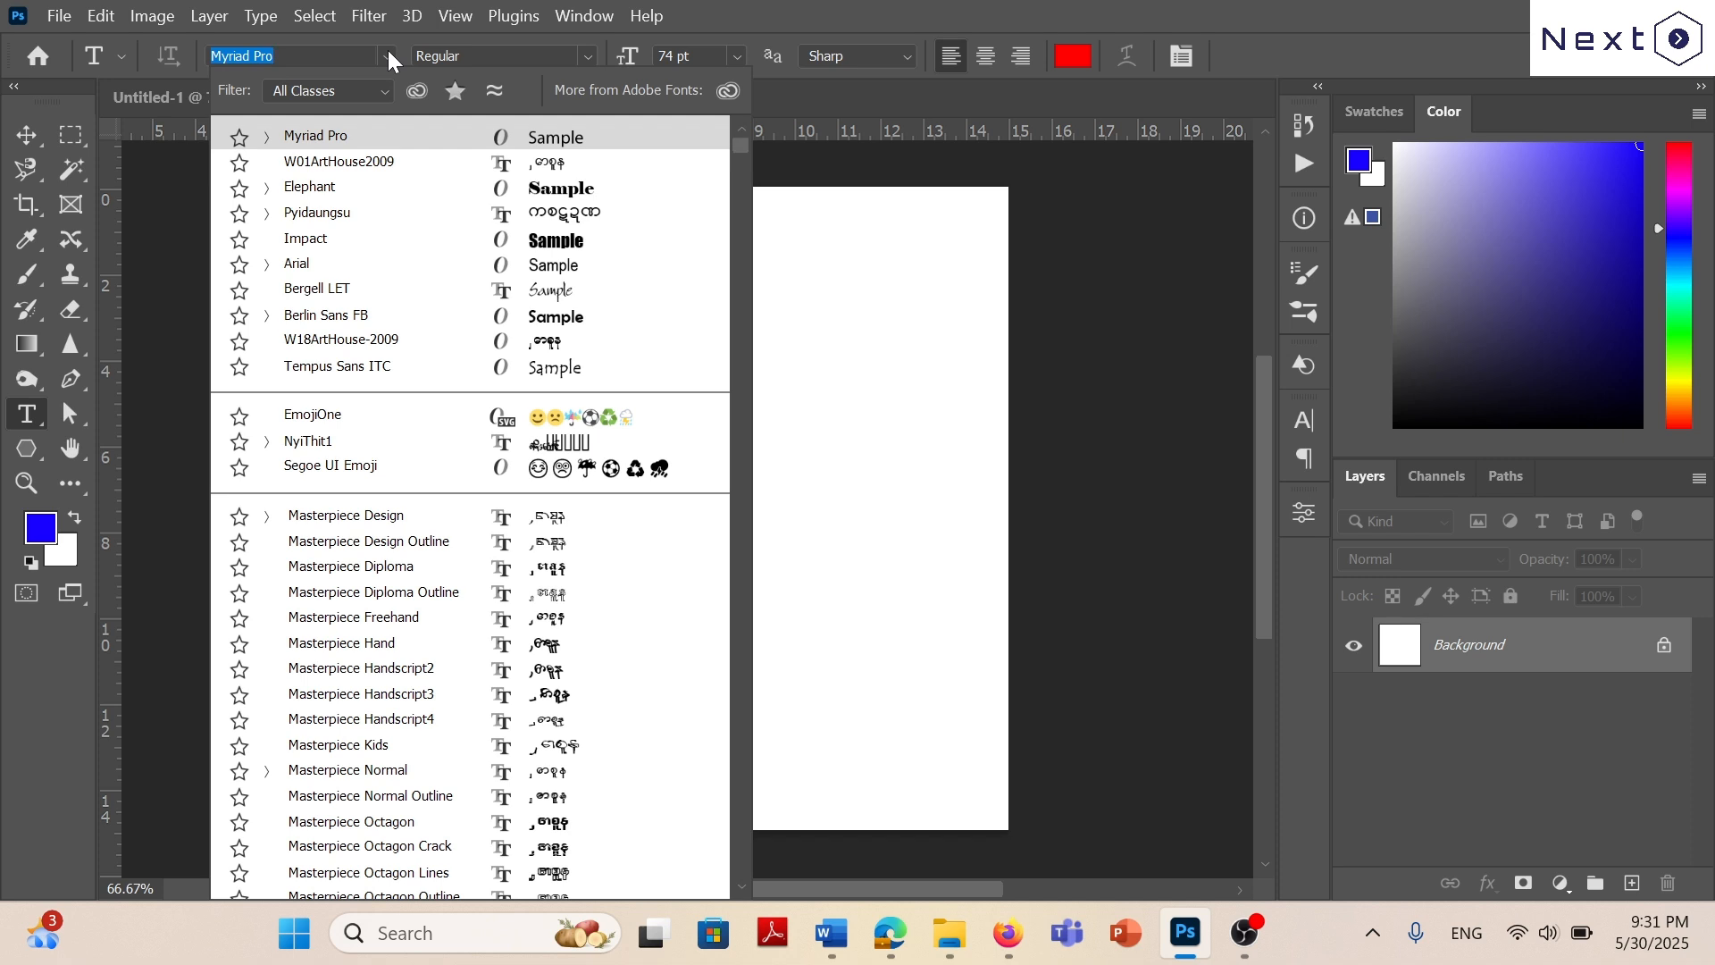
text(wo)
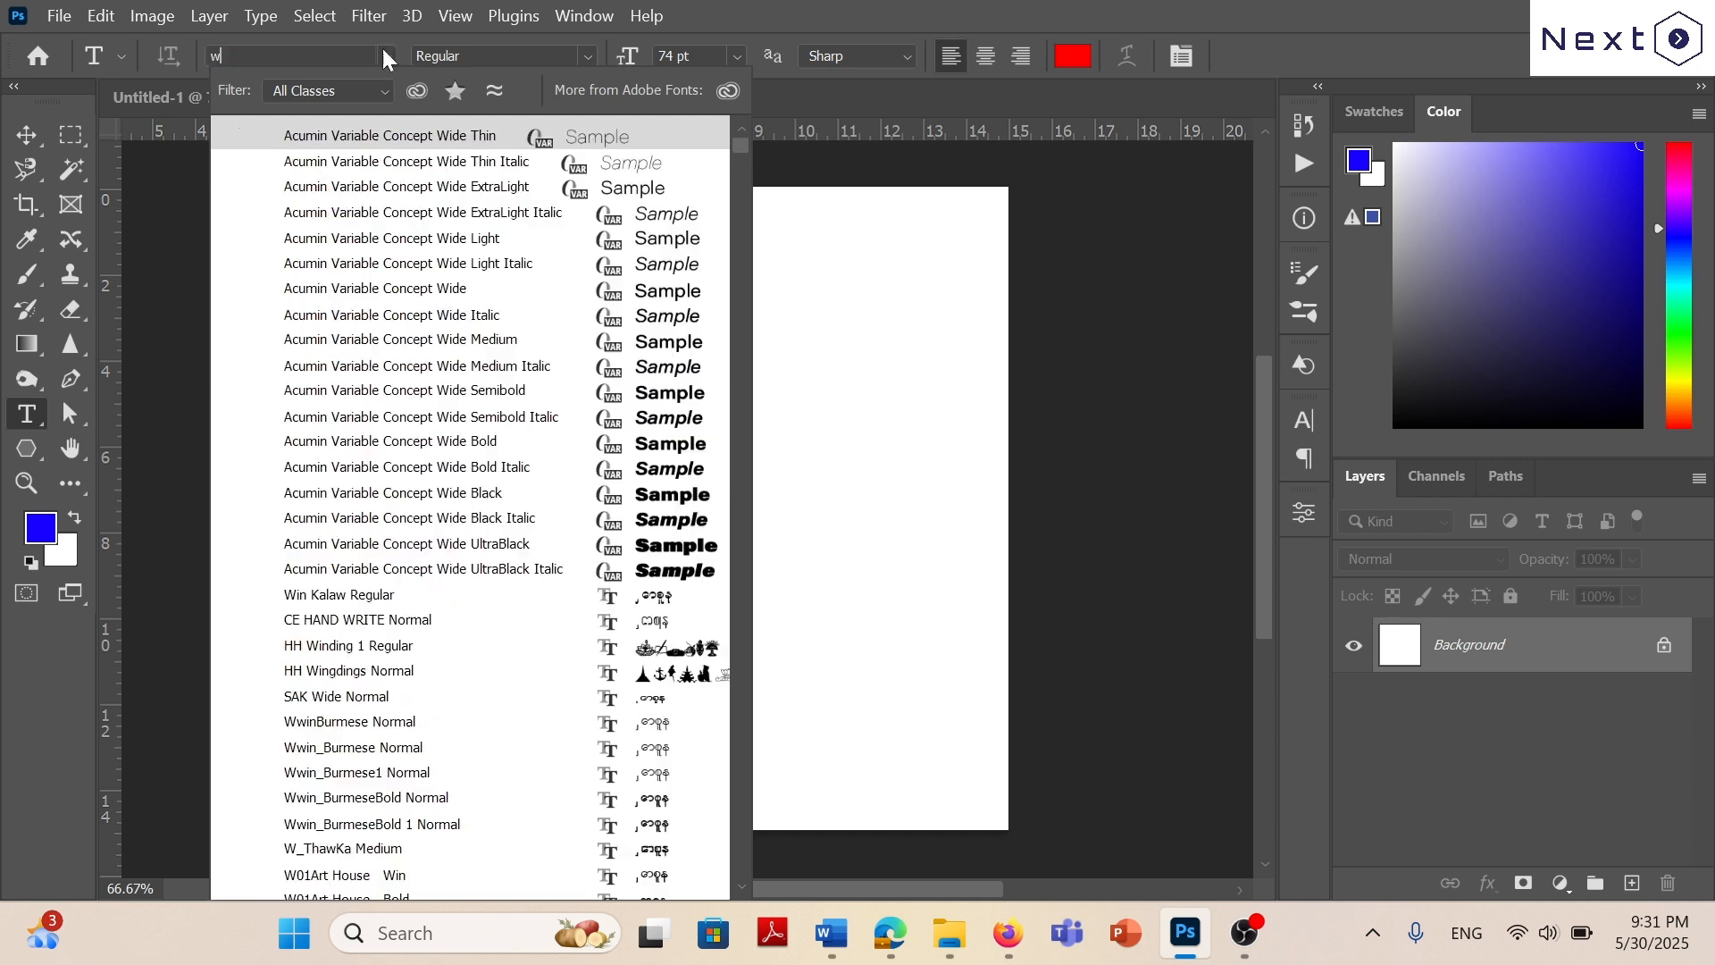
key(BackSpace)
key(BackSpace)
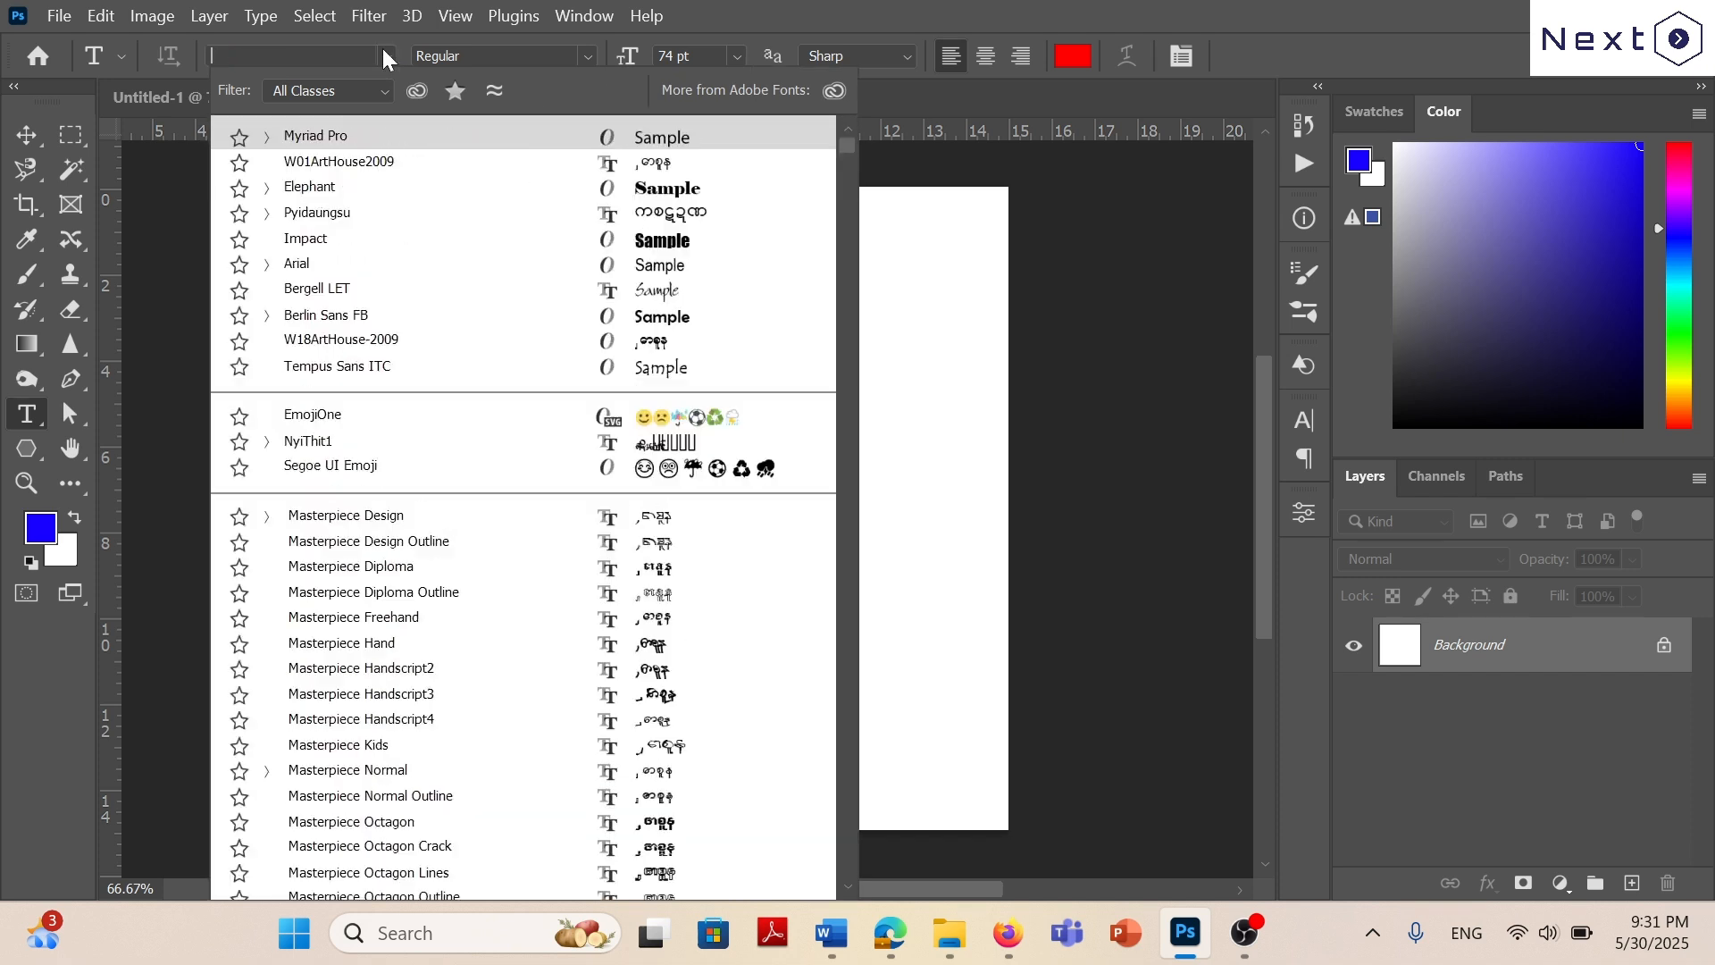
text(W)
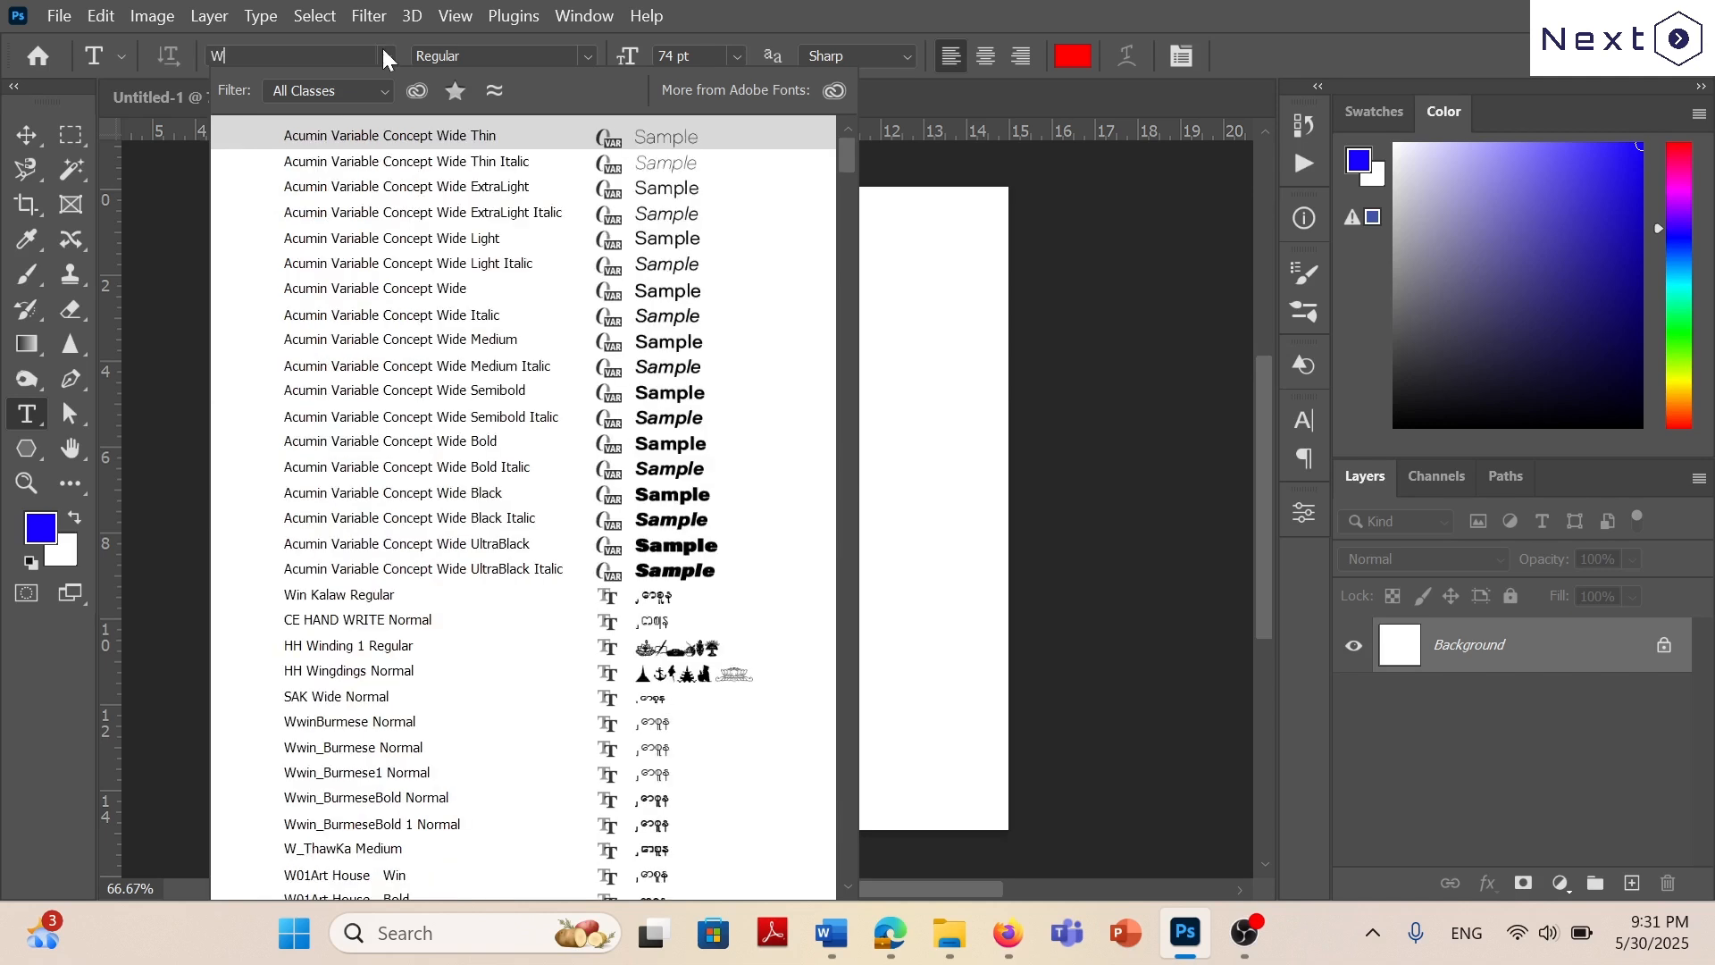
text(01Art House)
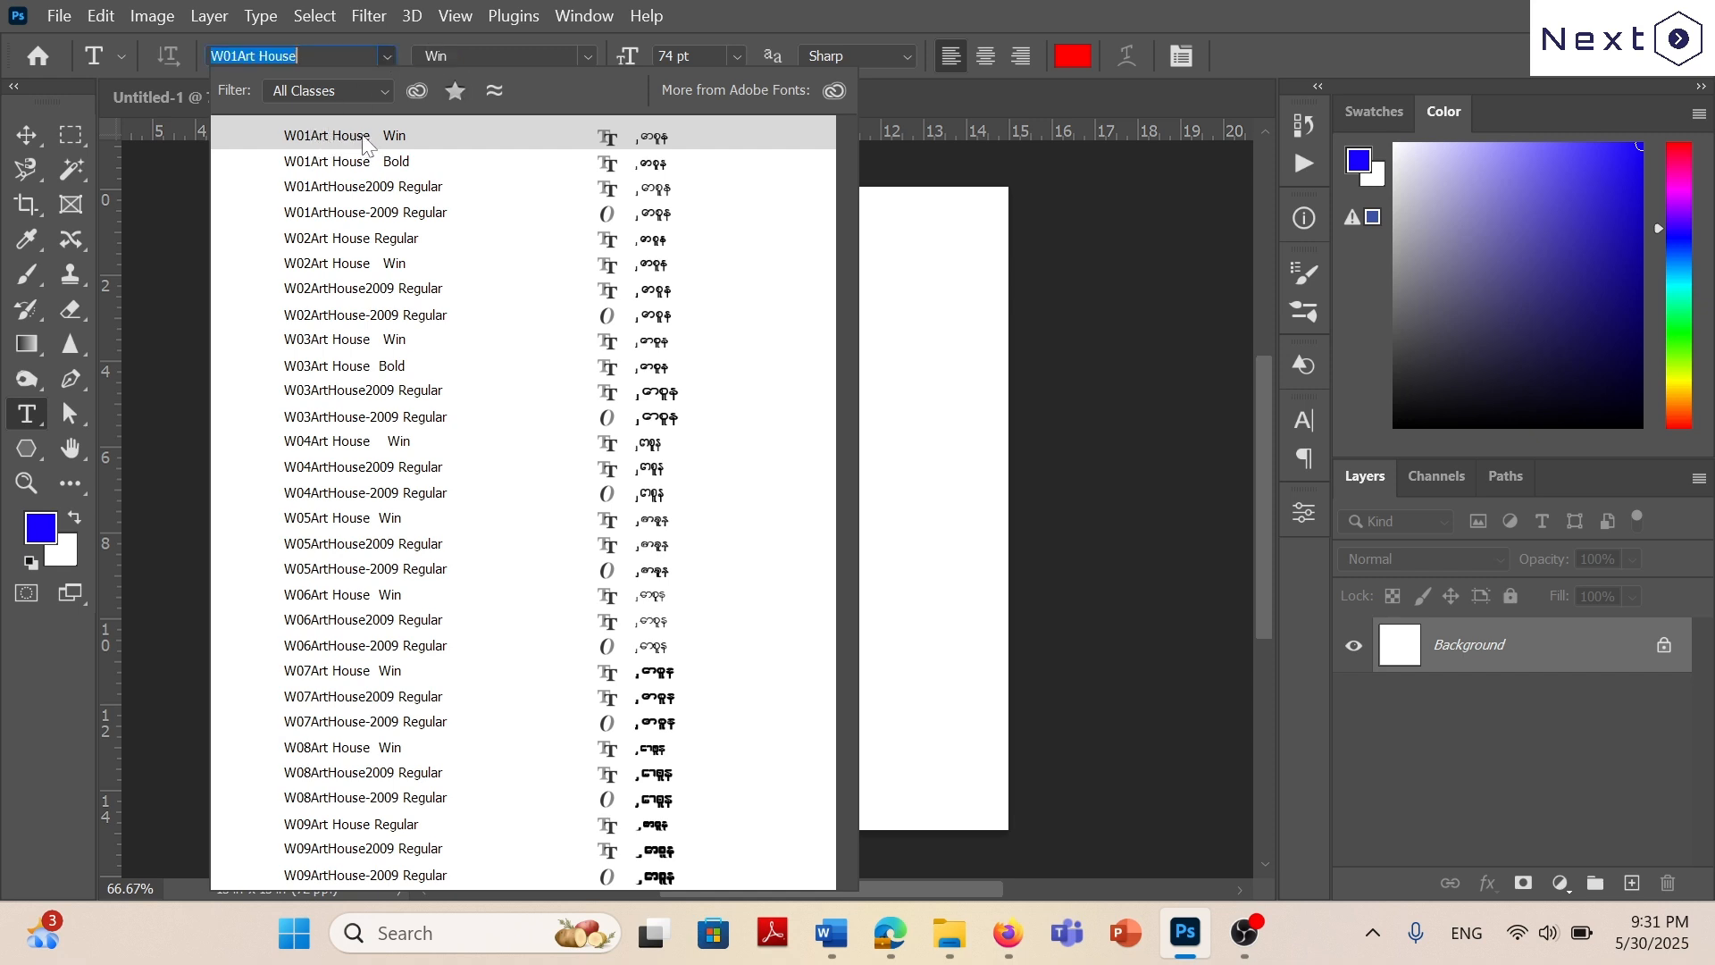
click(349, 137)
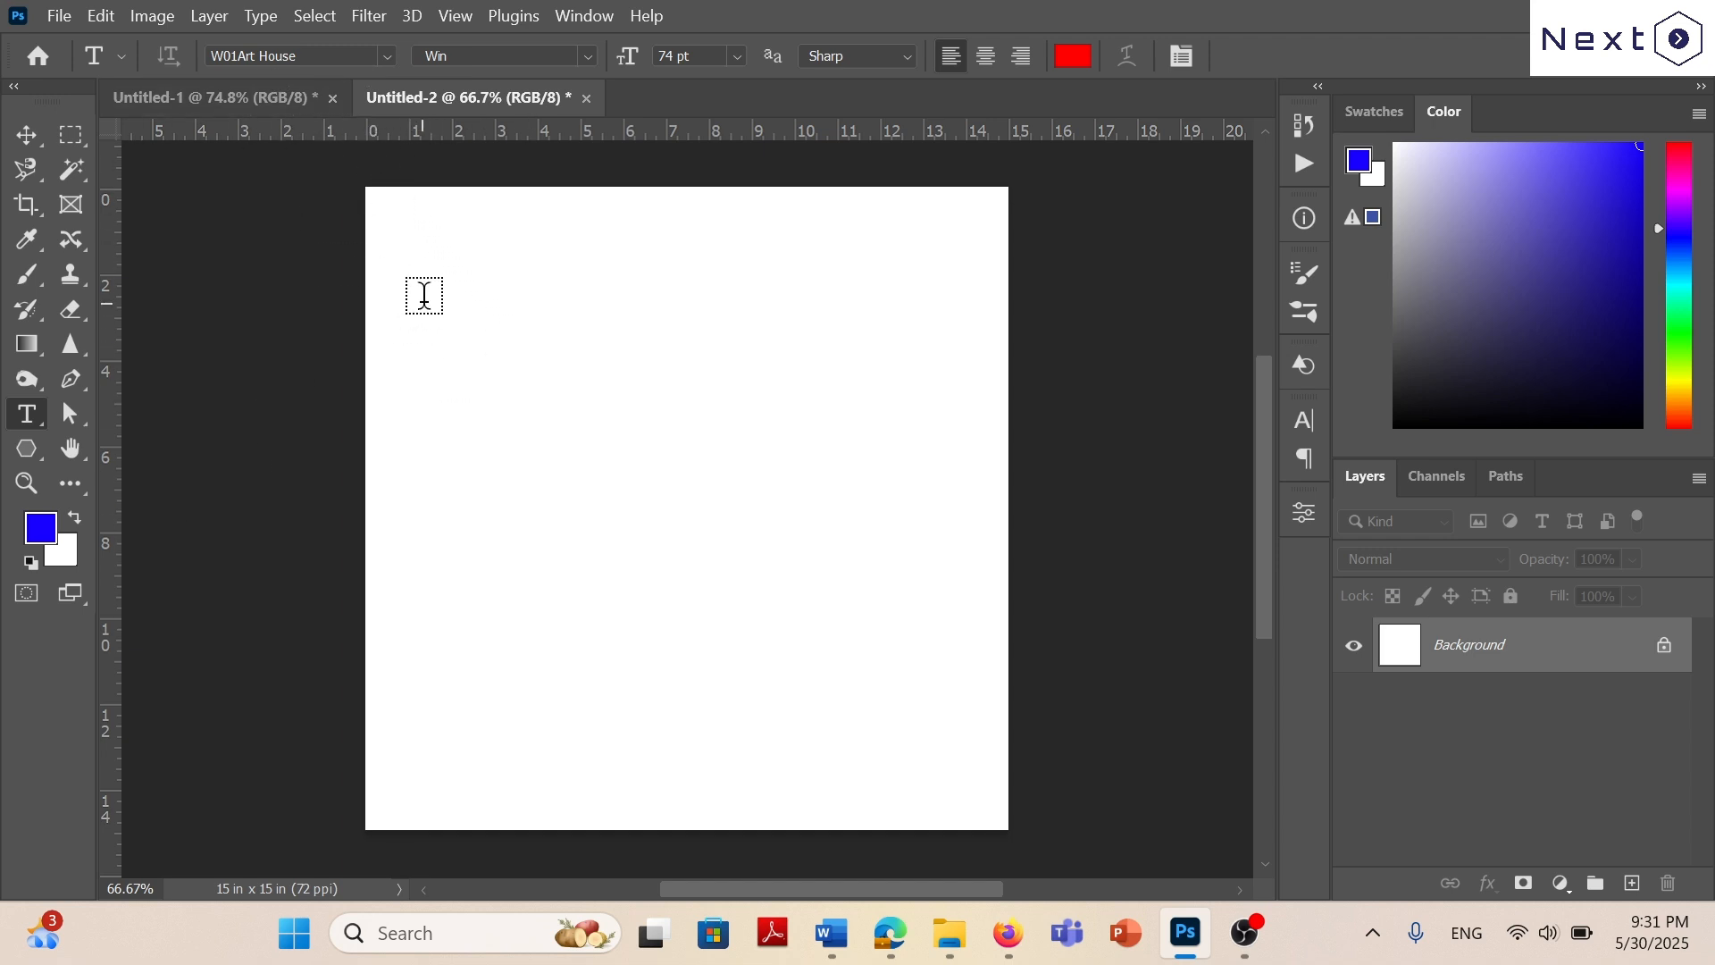
Start a text layer near the canvas's upper-left corner and enter the word မြန်မာ.
click(427, 293)
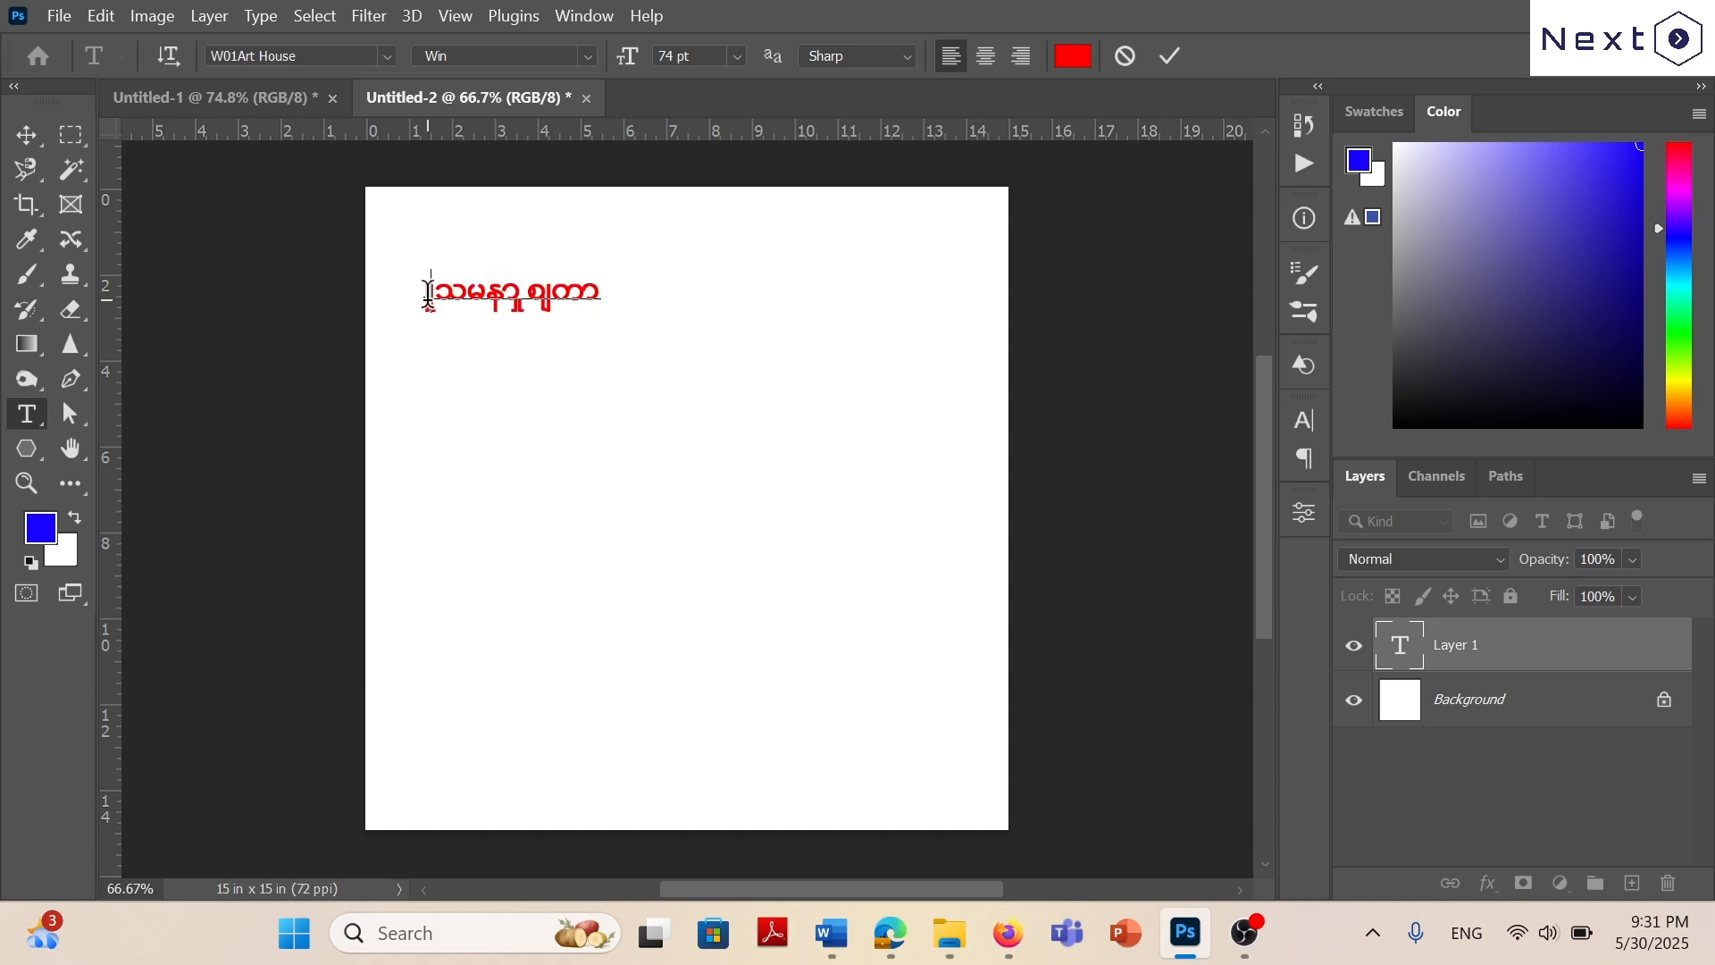
text(jref)
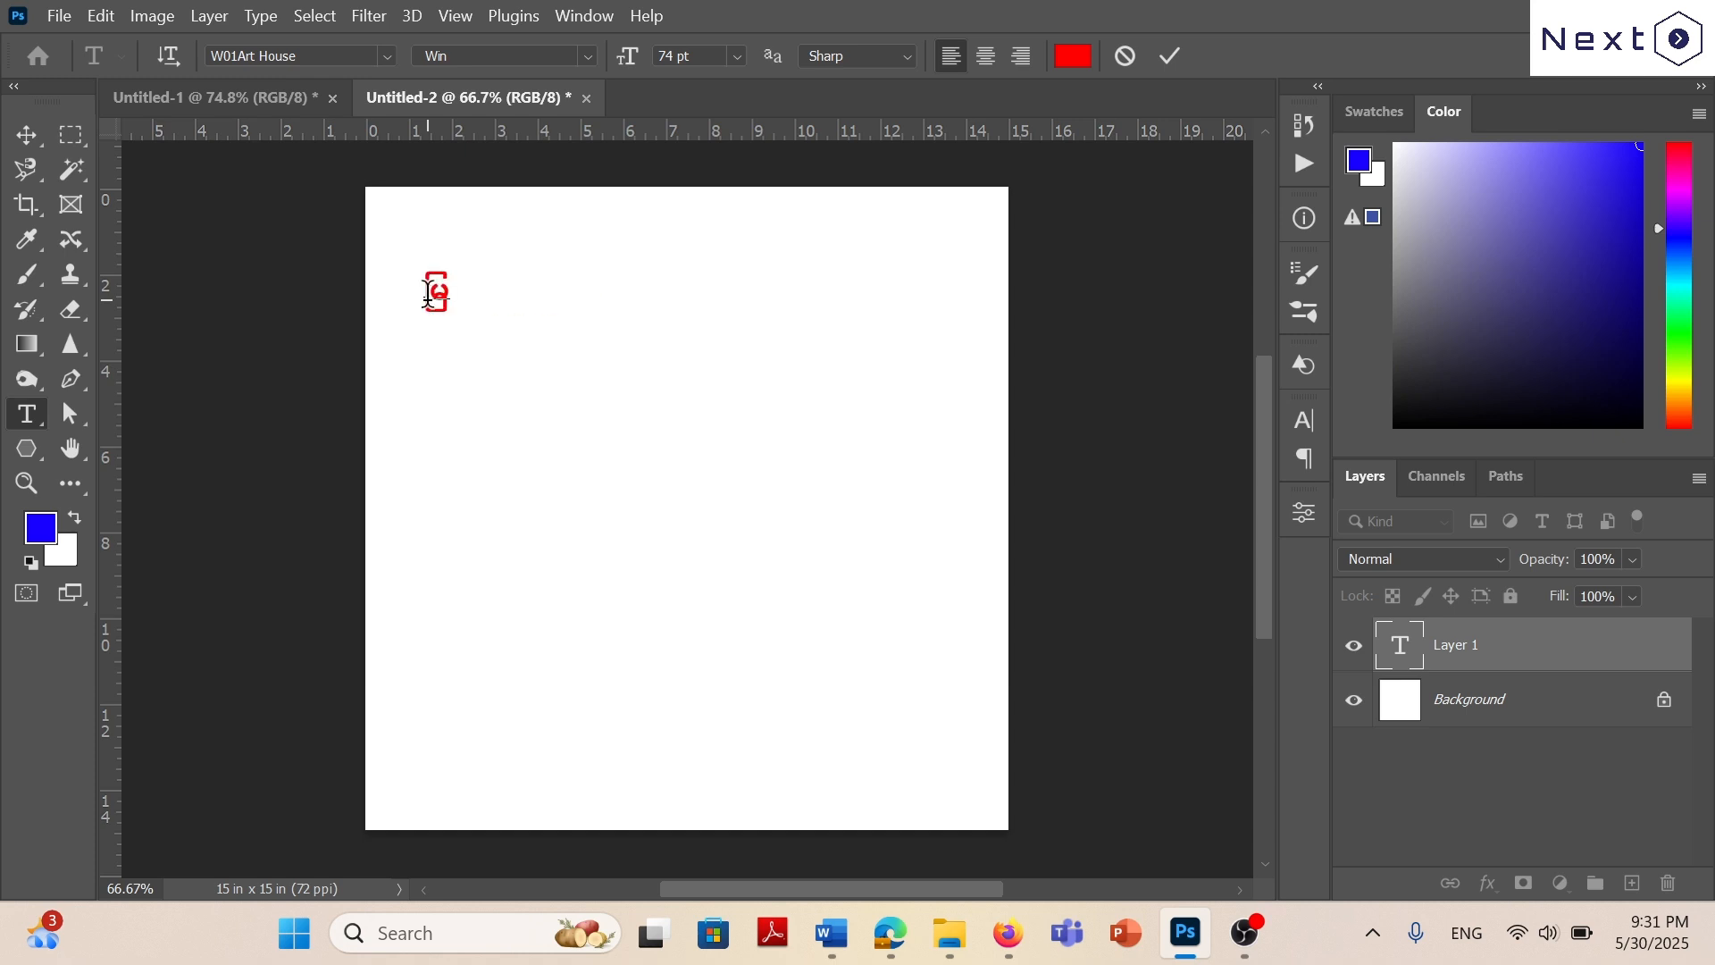
text(rm)
Add a second line reading သြဇာသီး to the text layer.
key(Return)
text(M)
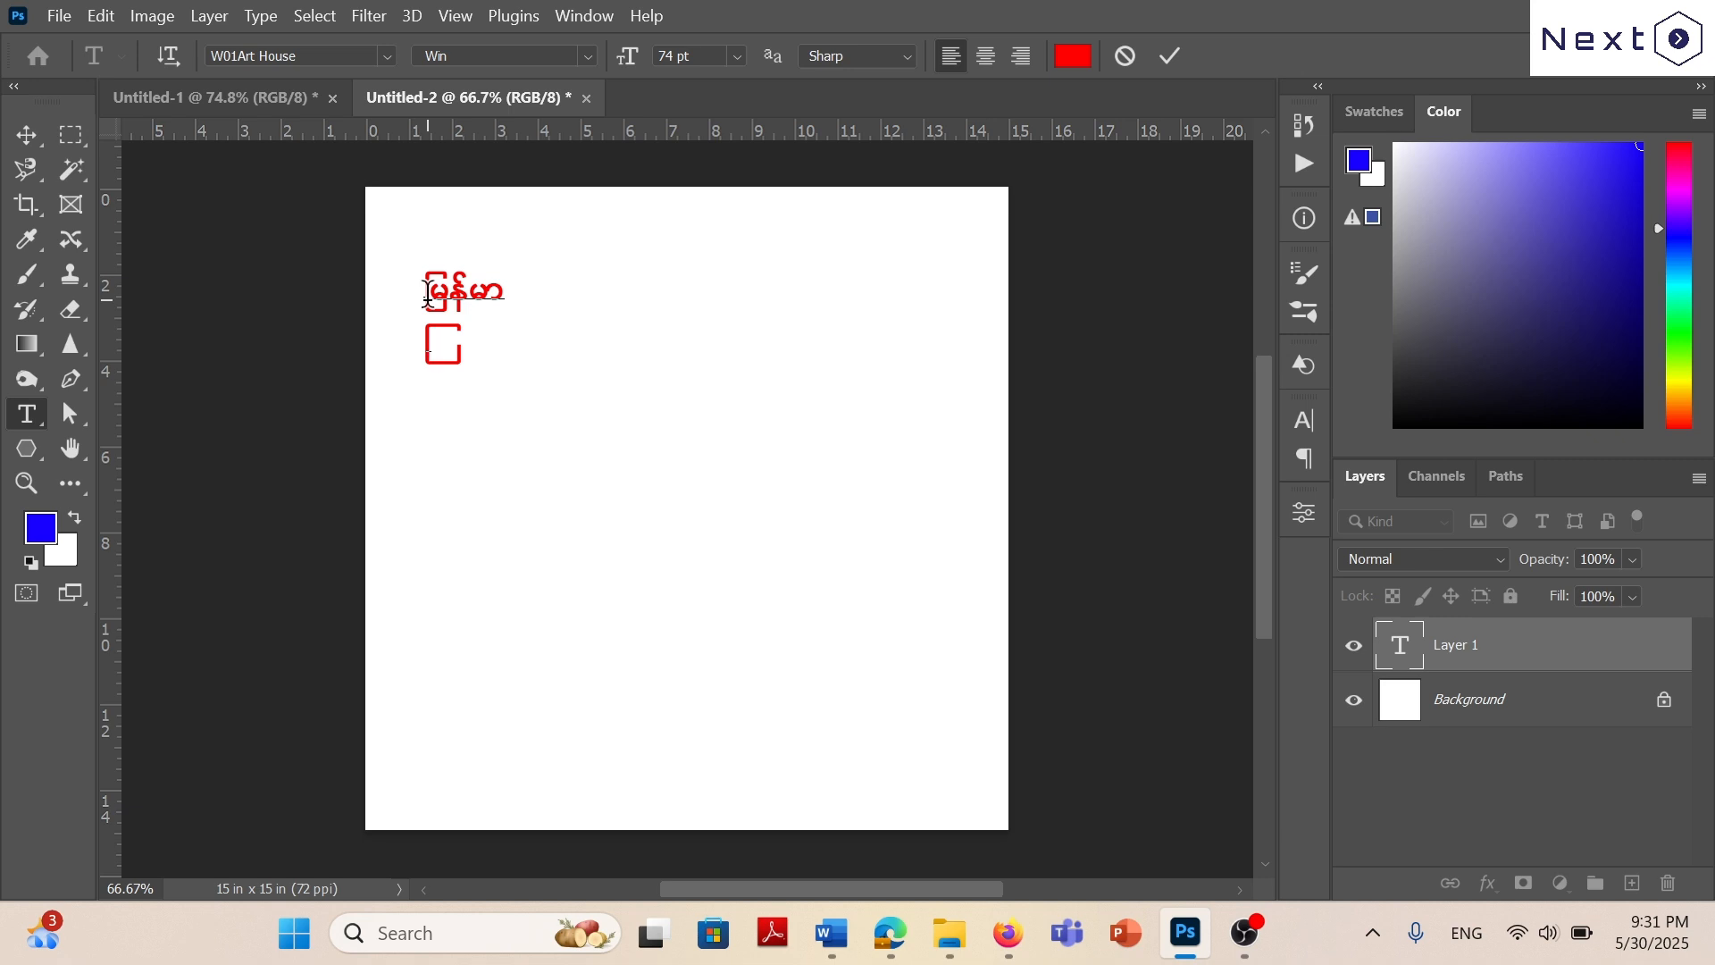
text(oZmoD;)
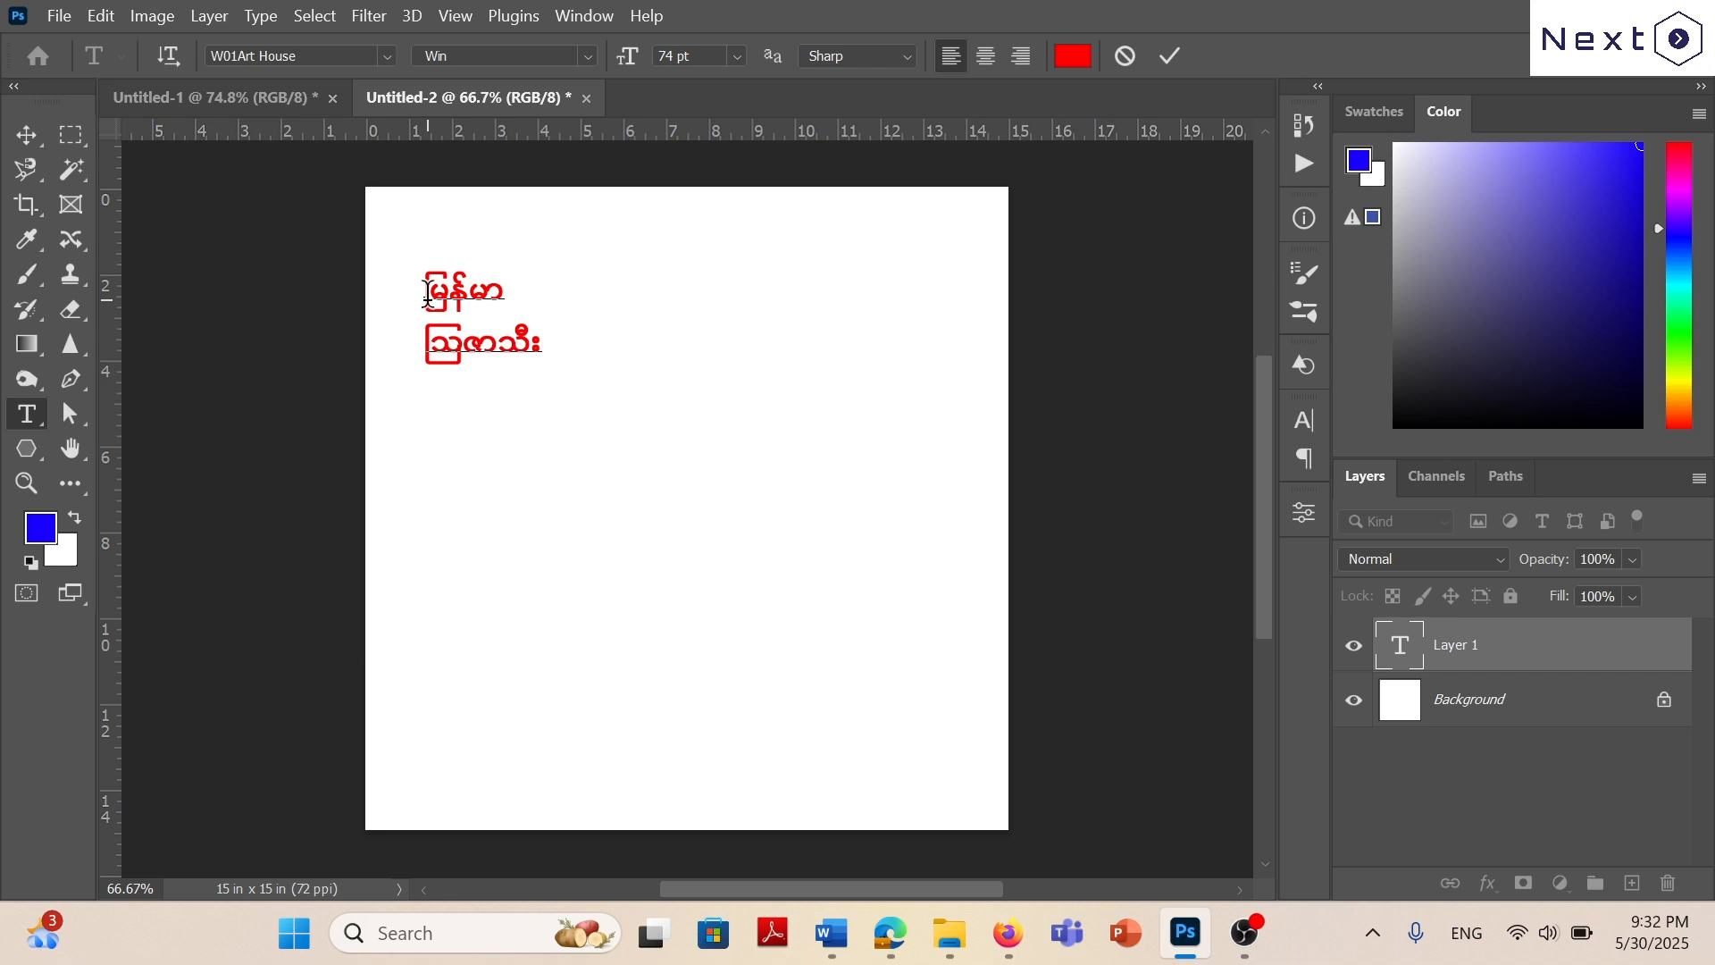
Add a third line reading မြို့မငြိမ်း to the text layer, correcting the mistyped characters.
text(ြ)
text(မ)
text(ိ)
text(ု)
text(့)
key(BackSpace)
text(့)
text(y)
key(BackSpace)
key(BackSpace)
key(BackSpace)
text(့)
text(မ)
text(ြို့မ)
text(ငြ)
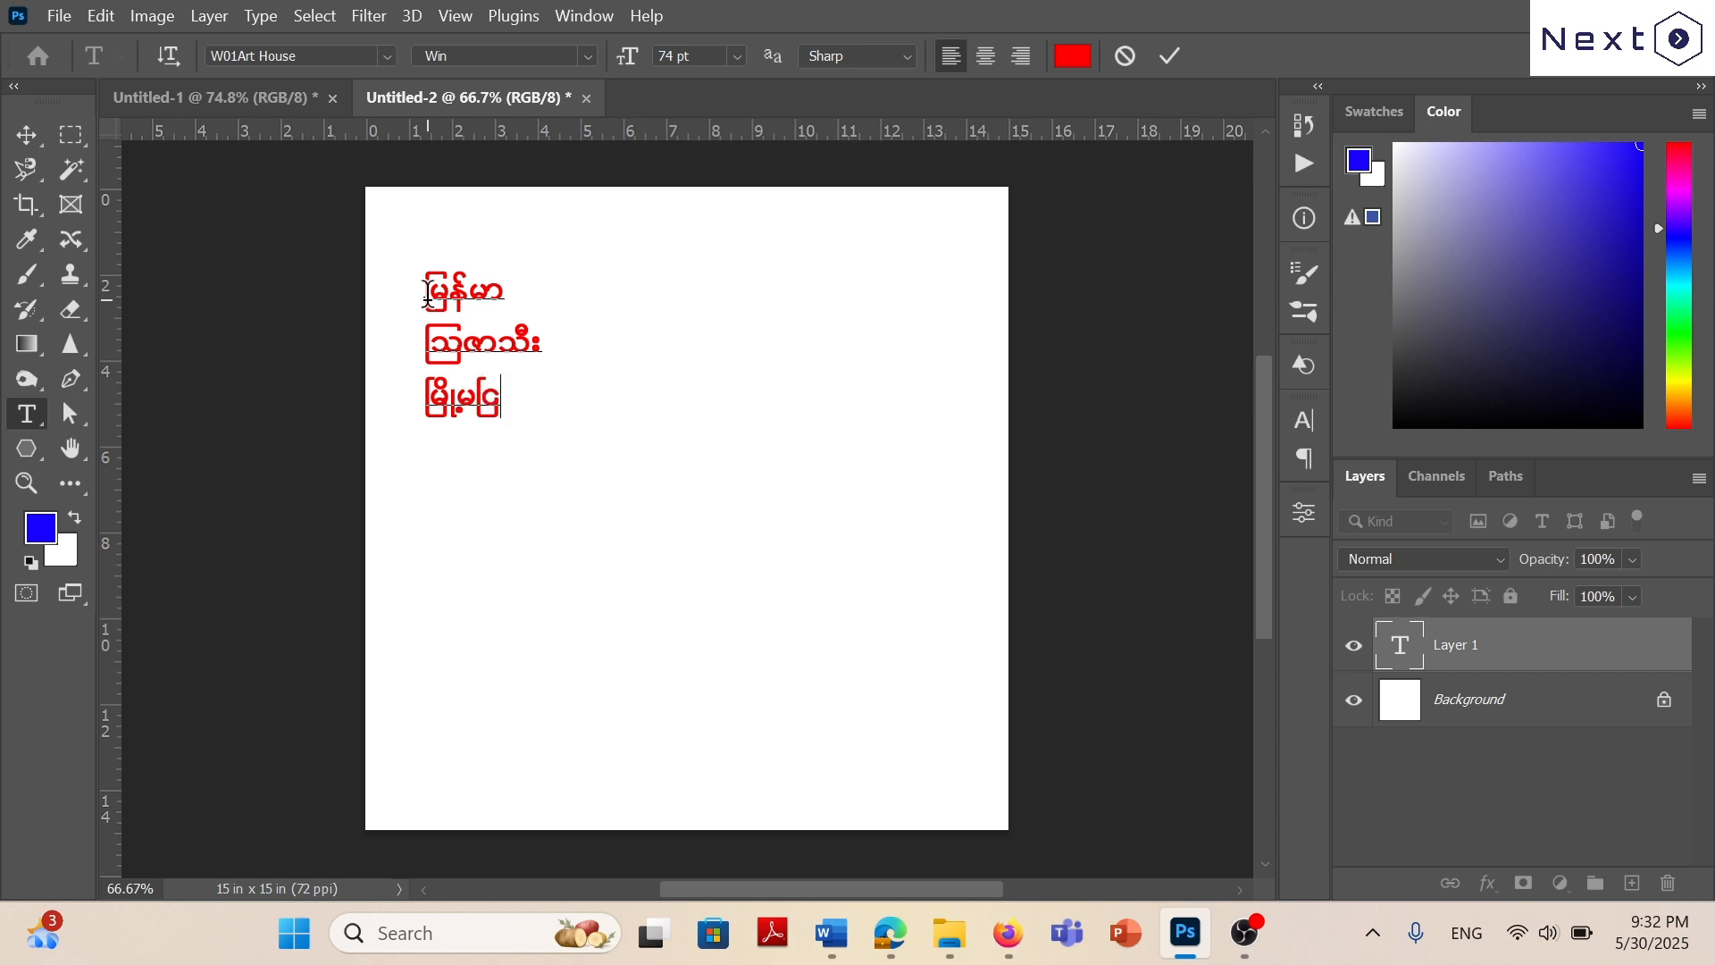
text(ိမ်း)
Add a fourth line reading ကြိုဆိုပါ၏ to the text layer.
key(Return)
text(ြ)
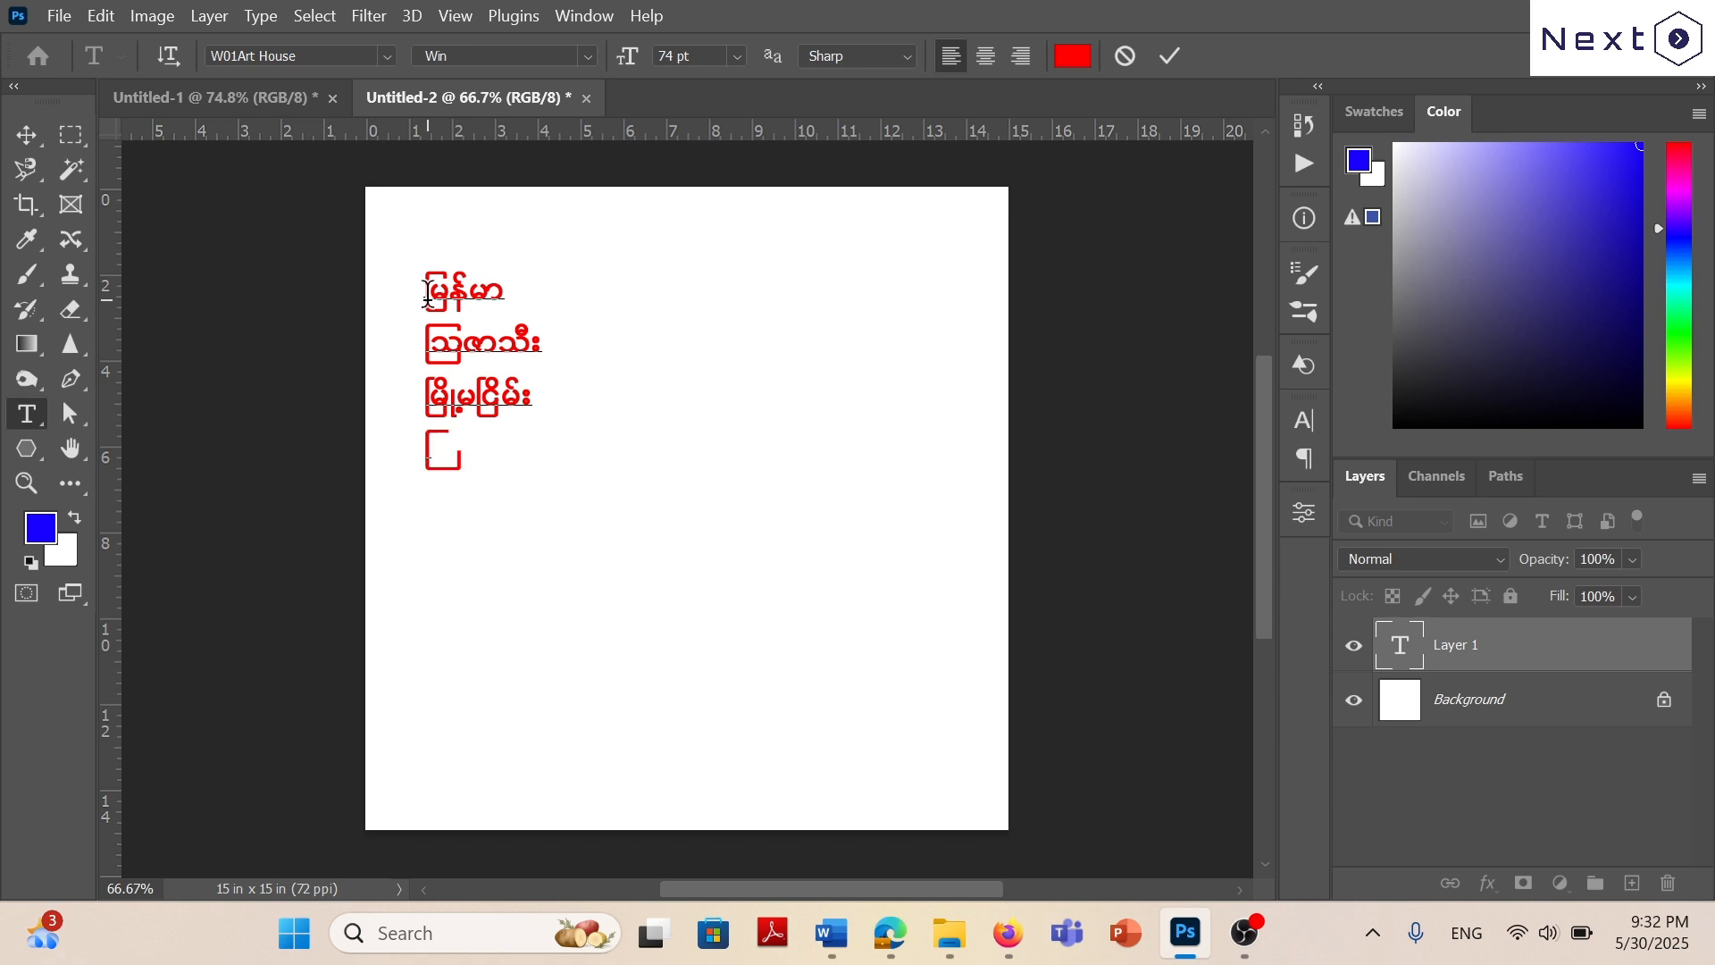
text(က)
text(ိ)
text(ုဆိုပါ)
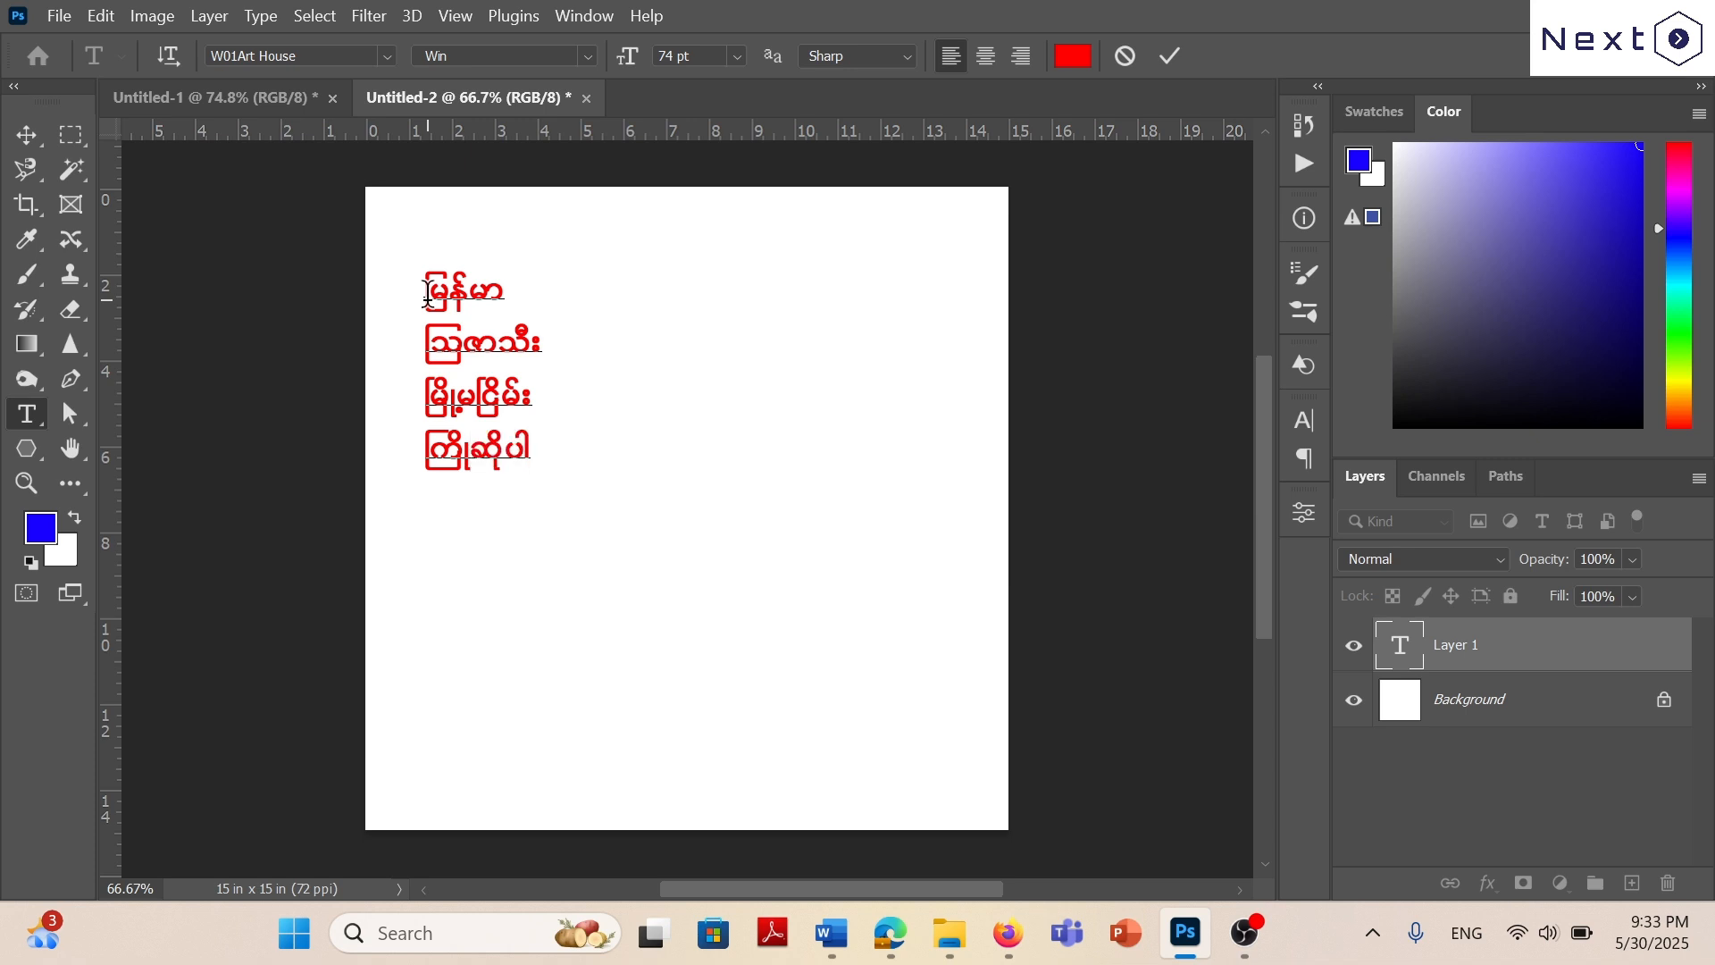
text(၏)
click(427, 295)
Add a fifth line reading မြွေသံလား to the text layer.
key(Return)
text(ေငွ)
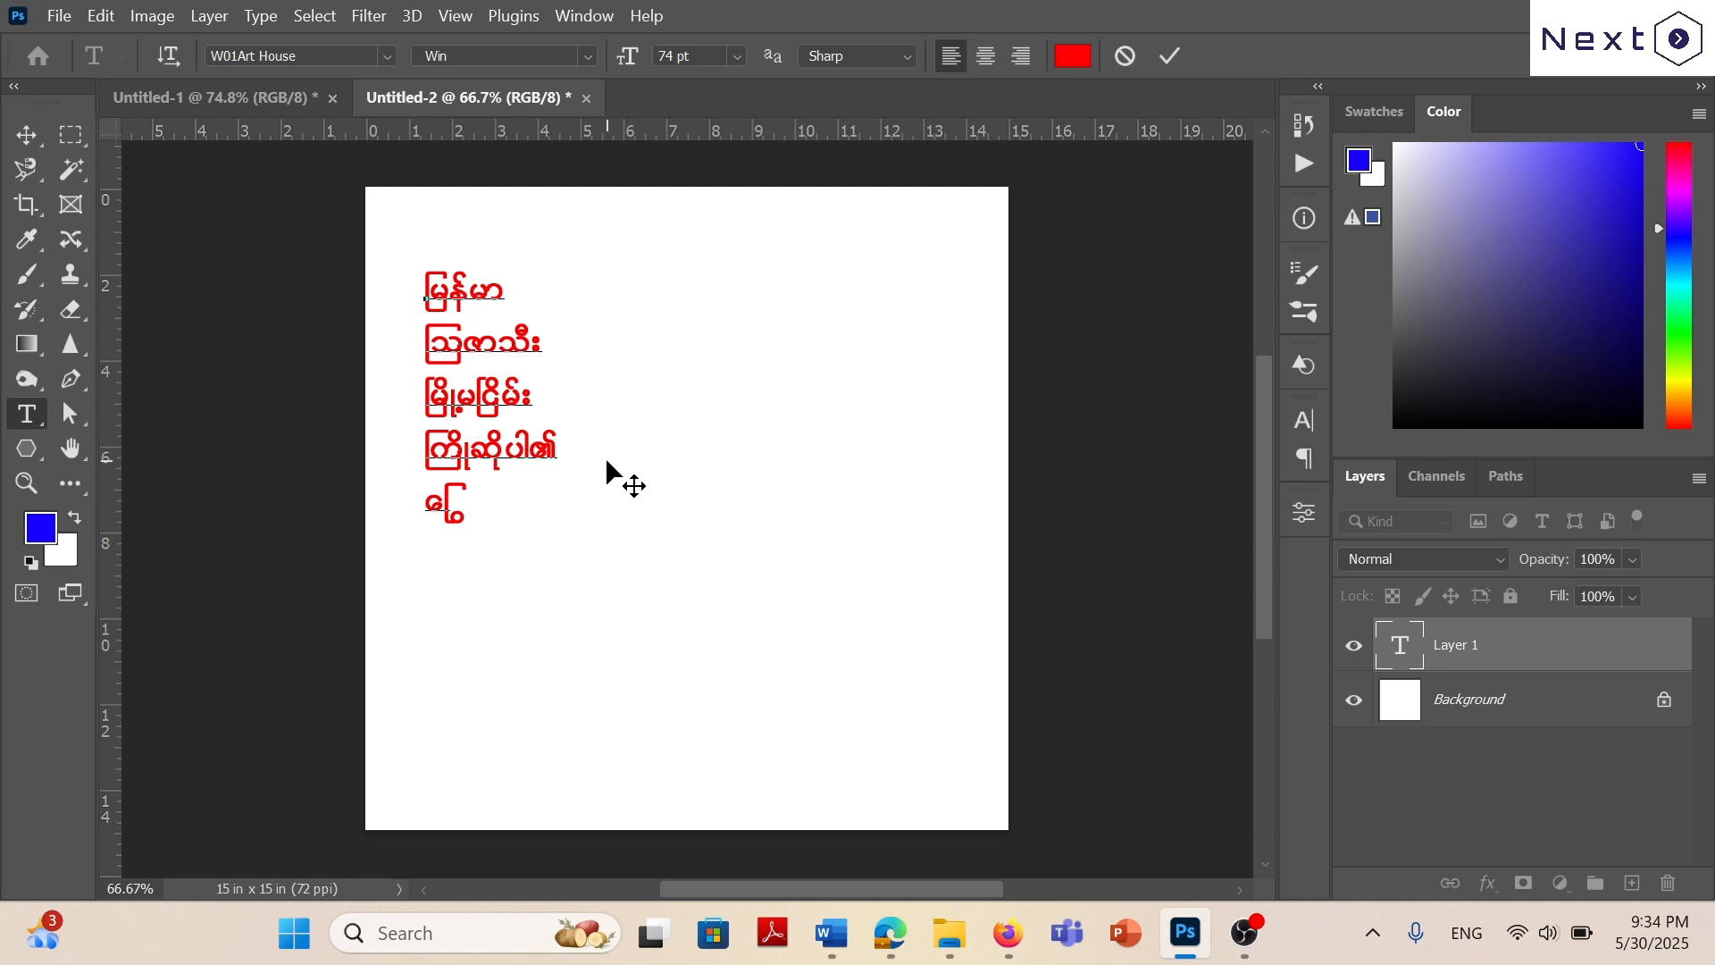
text(မ)
text(သံလား)
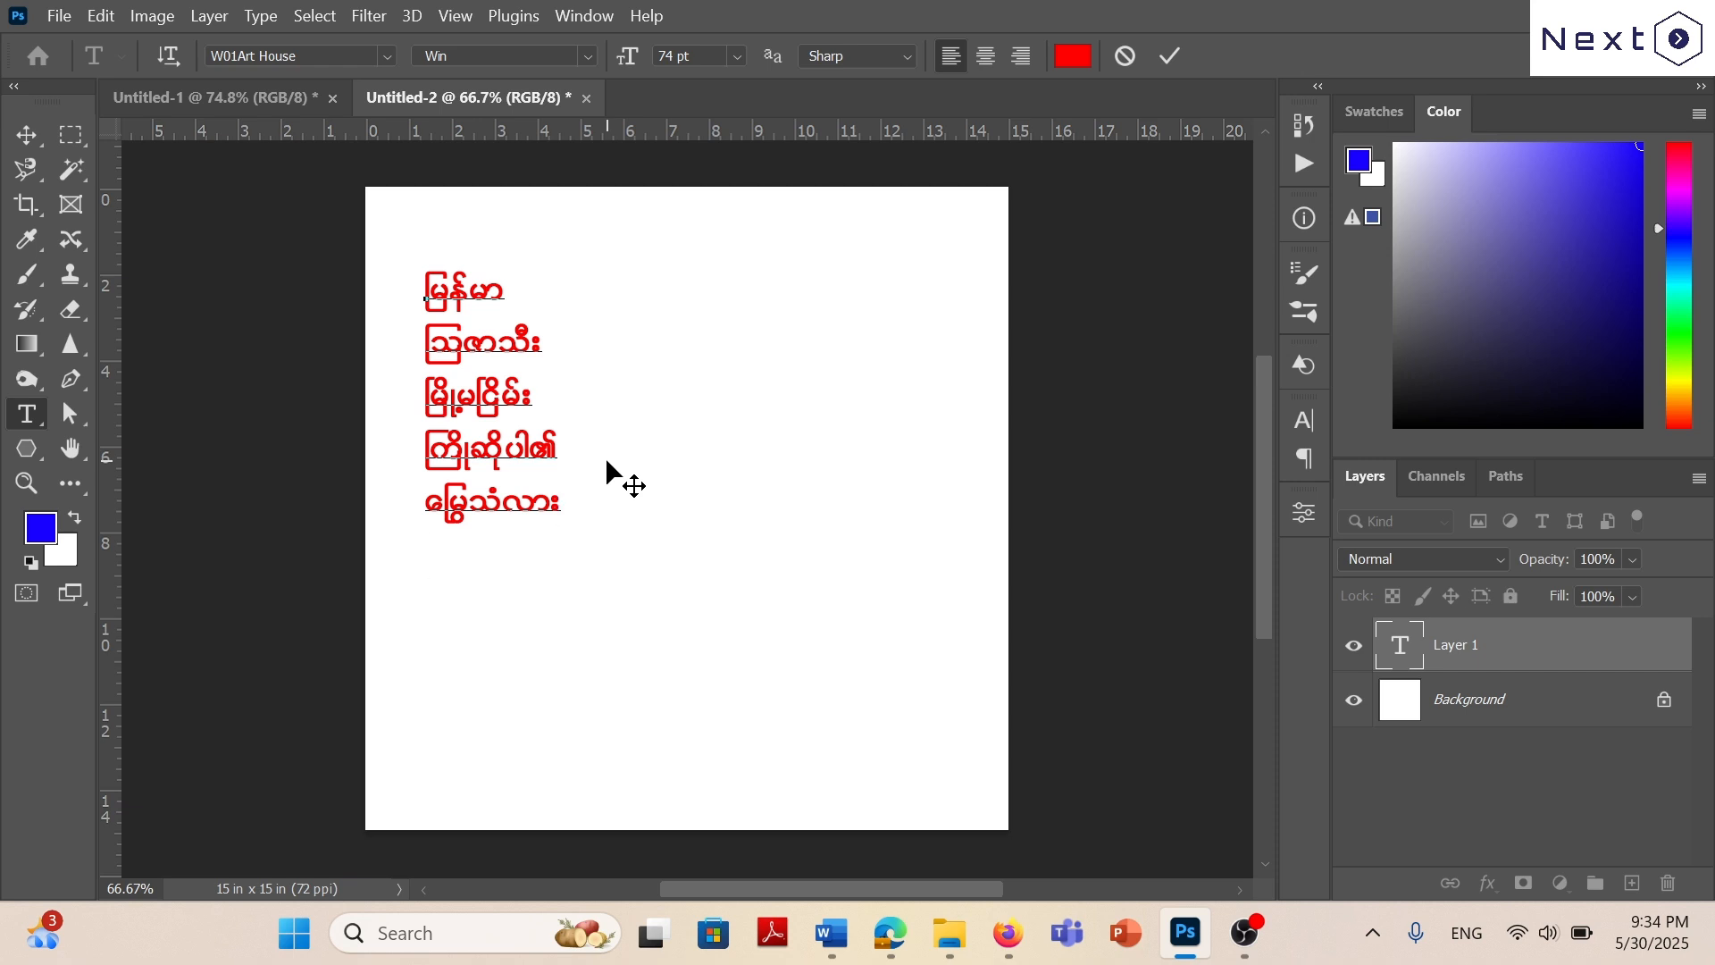
Add a sixth line reading ကြွေပန်းအိုး to the text layer.
key(Return)
text(ေြကွ)
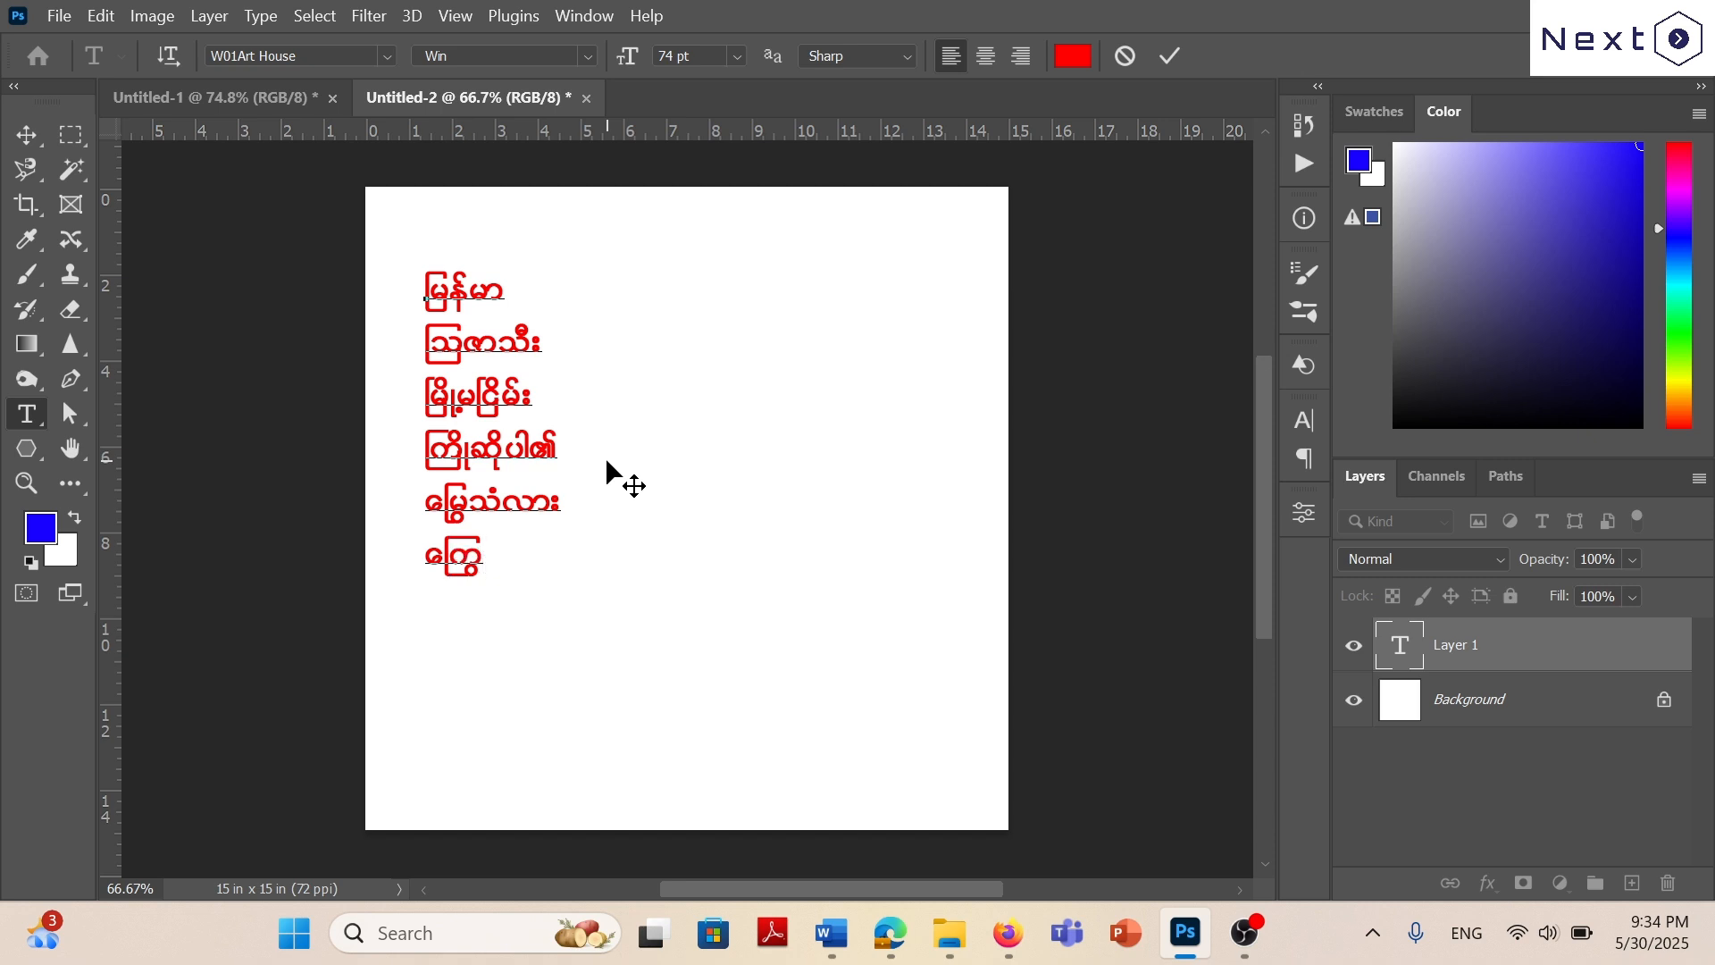
text(ပန်းအိုး)
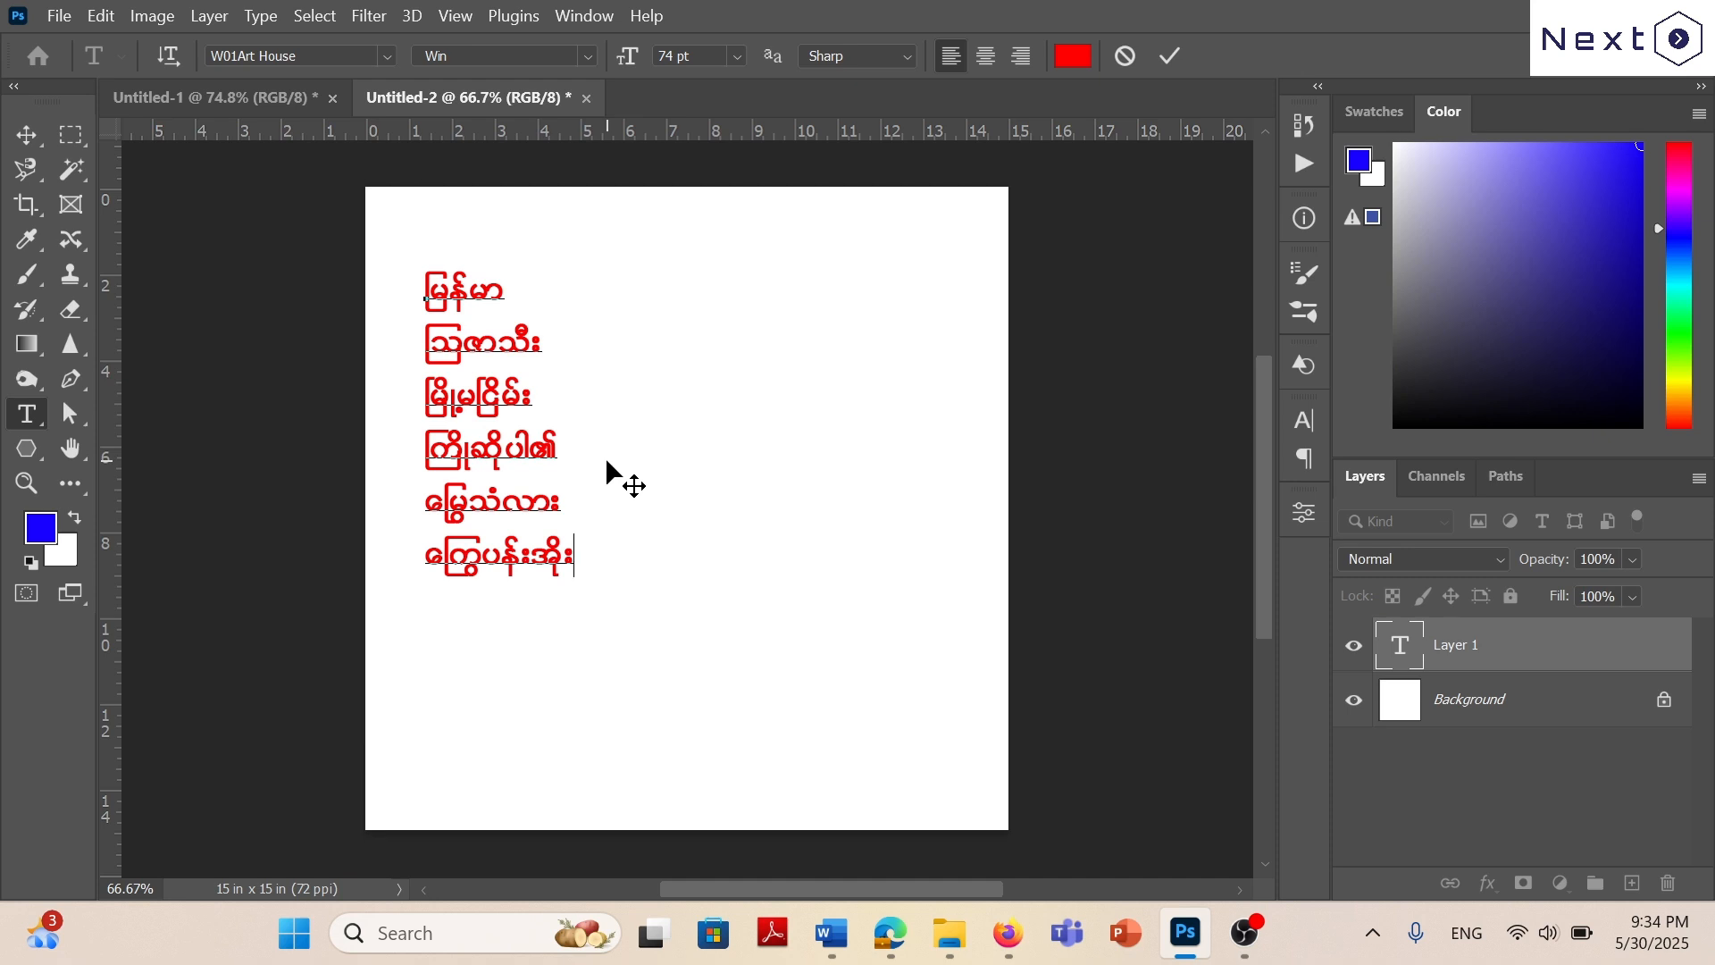
Look up exercise 4 in the Word practice document and add a seventh line reading လွှ to the Photoshop text layer.
click(831, 932)
scroll(858, 572, down, 3)
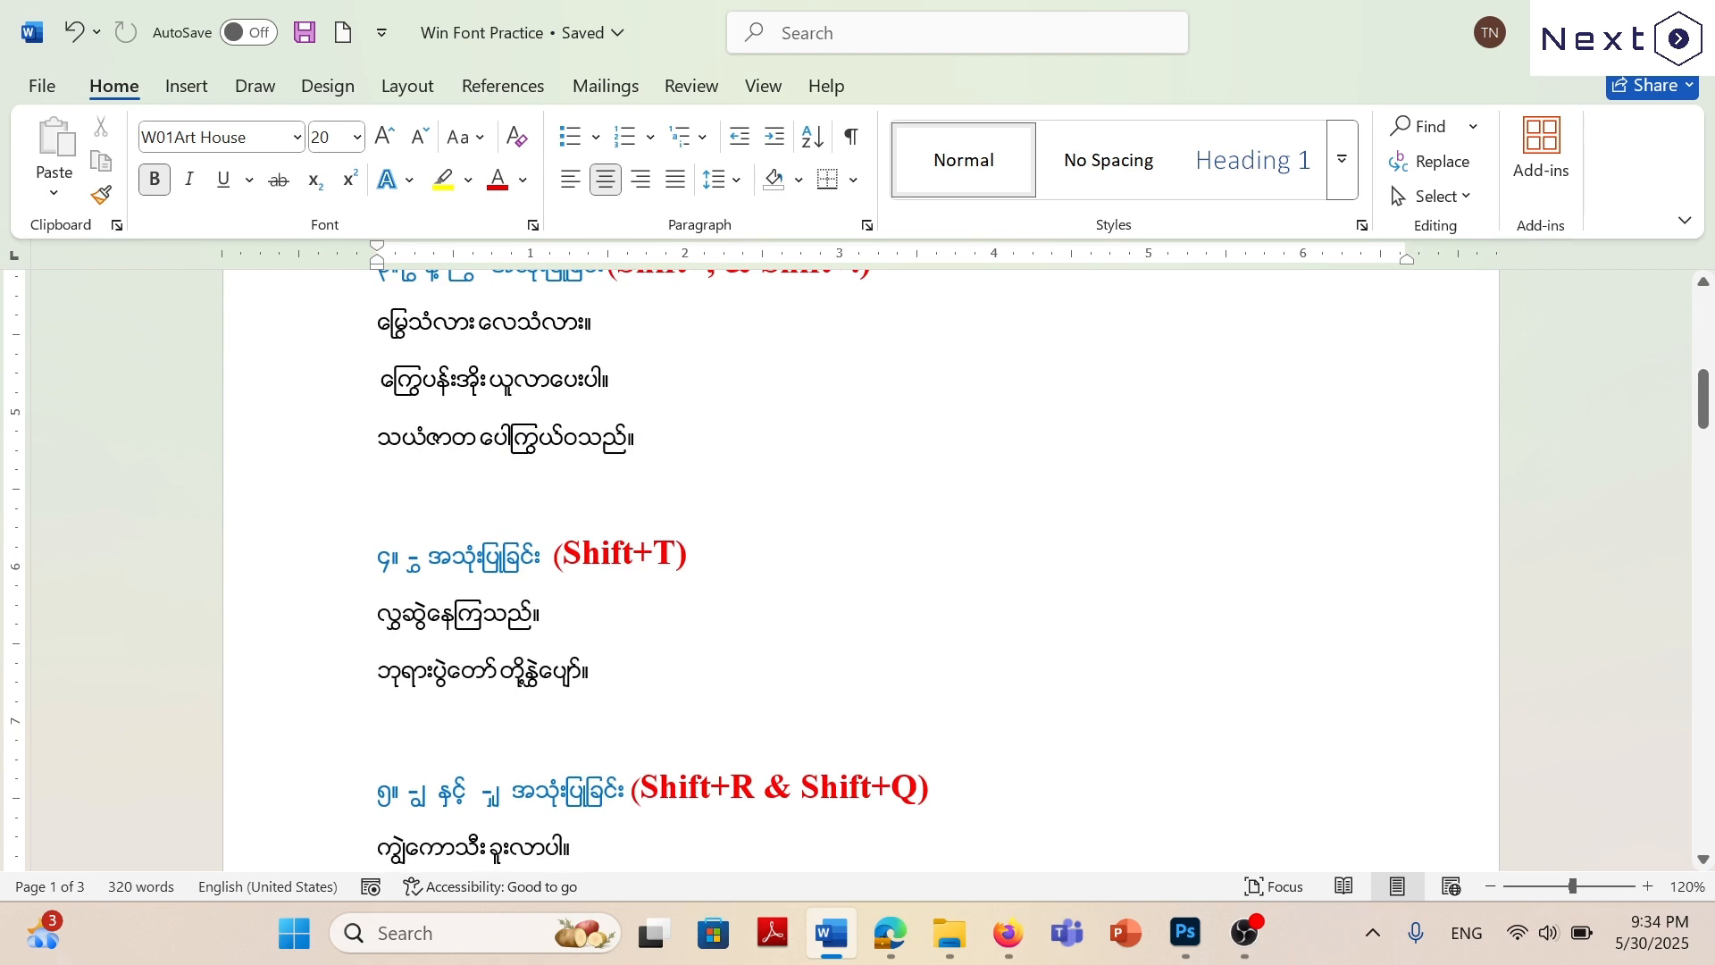
scroll(858, 571, down, 3)
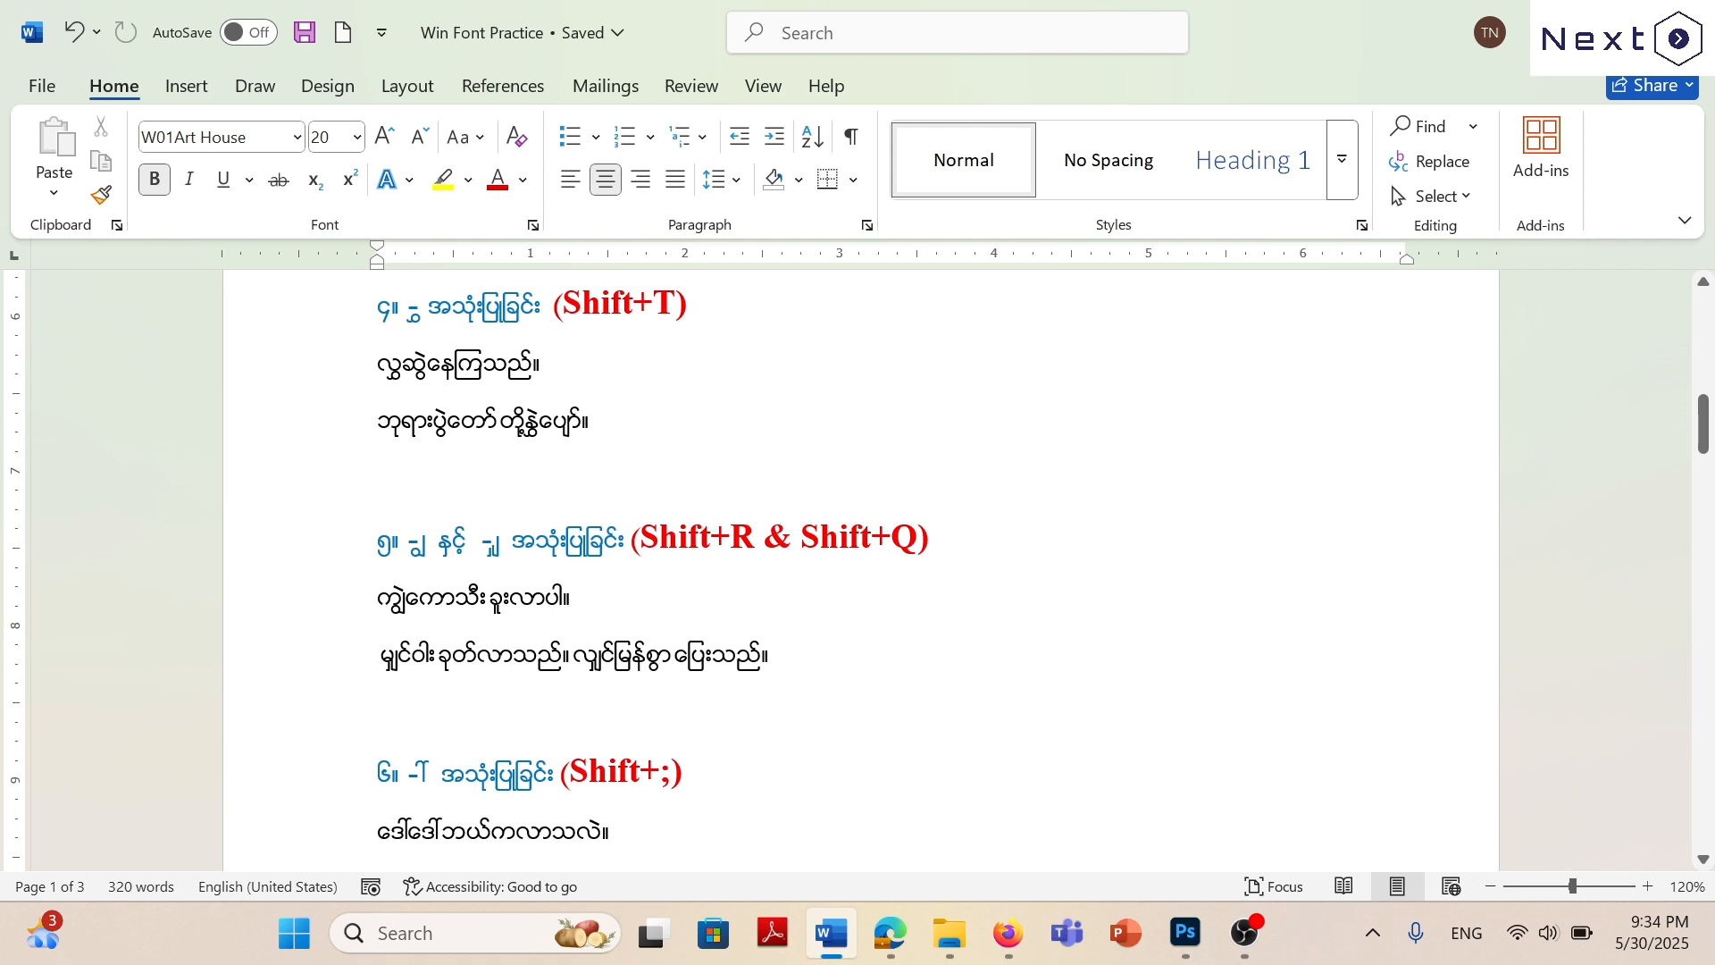
click(1185, 932)
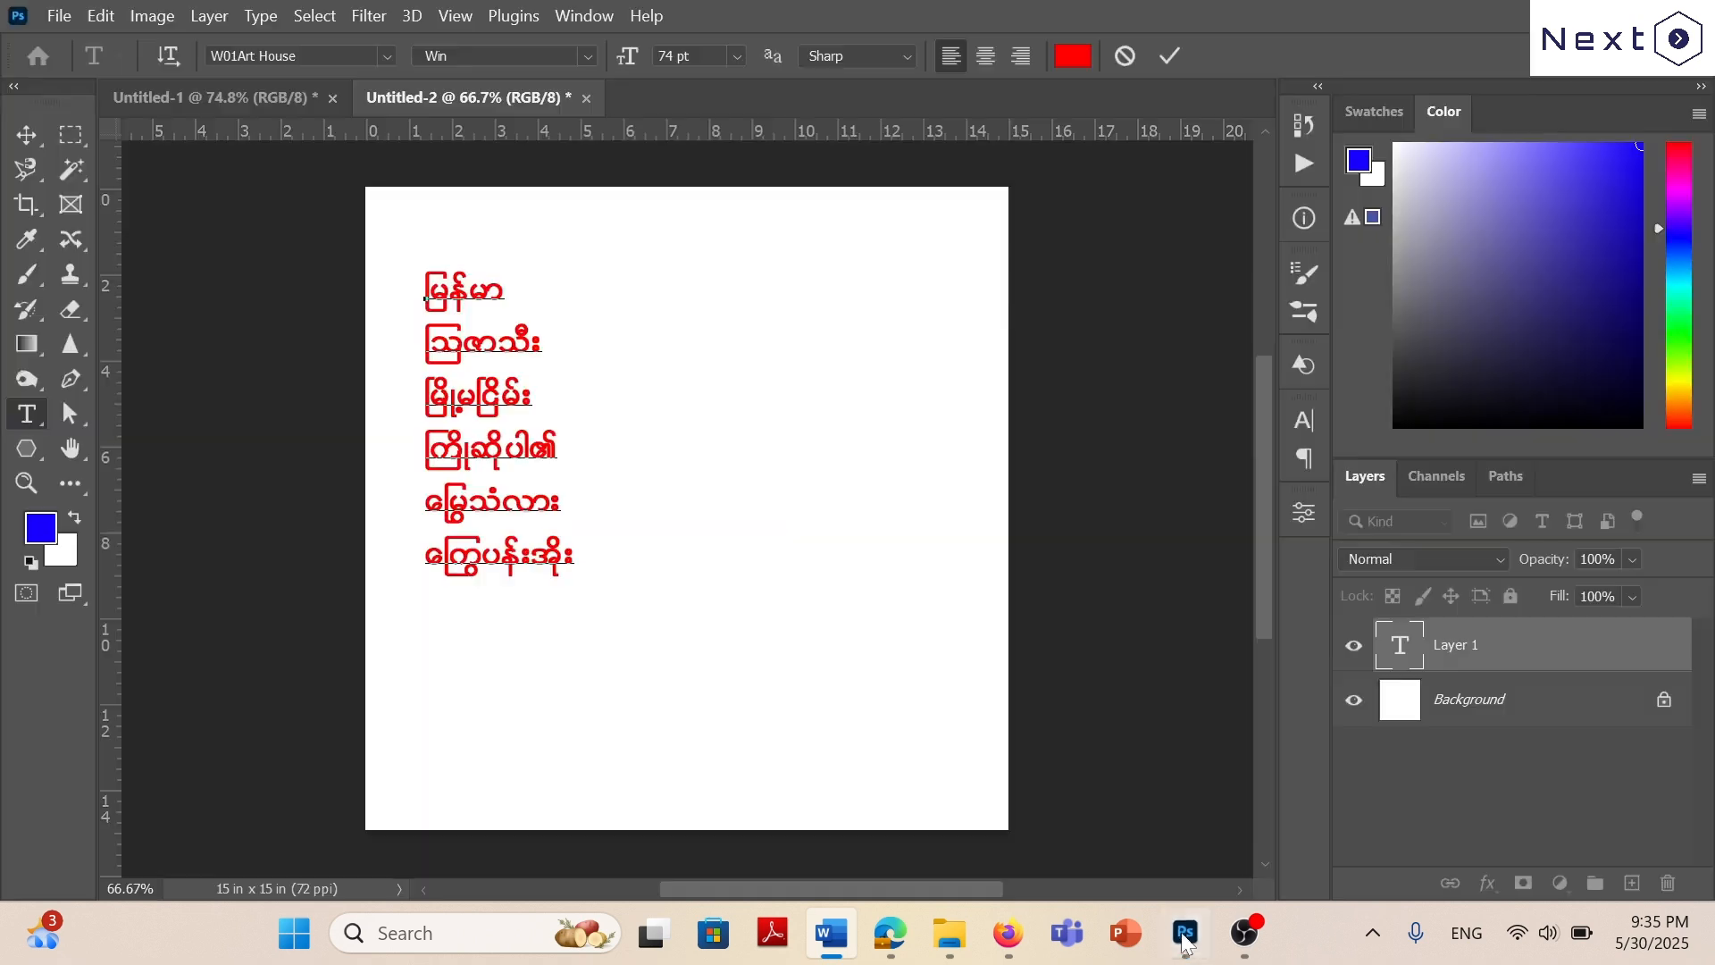
key(Return)
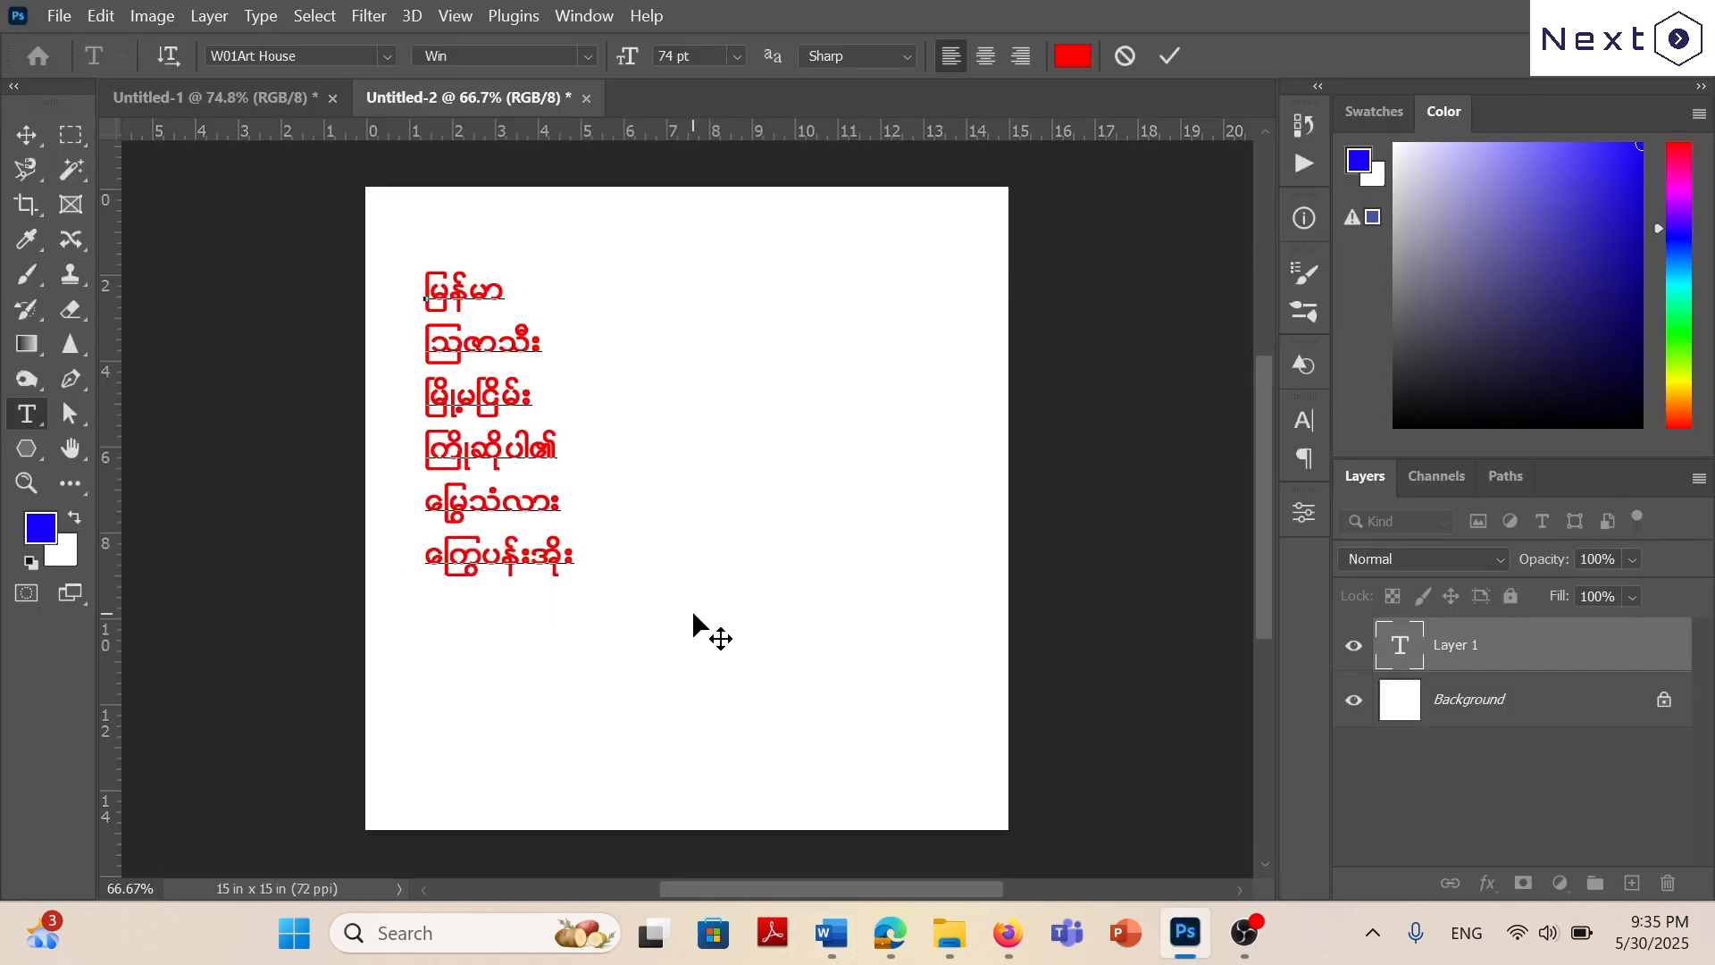
text(လွ)
key(Return)
Recheck exercise 5 in Word and add an eighth line reading ကျွဲကောသီး to the Photoshop text layer.
click(832, 933)
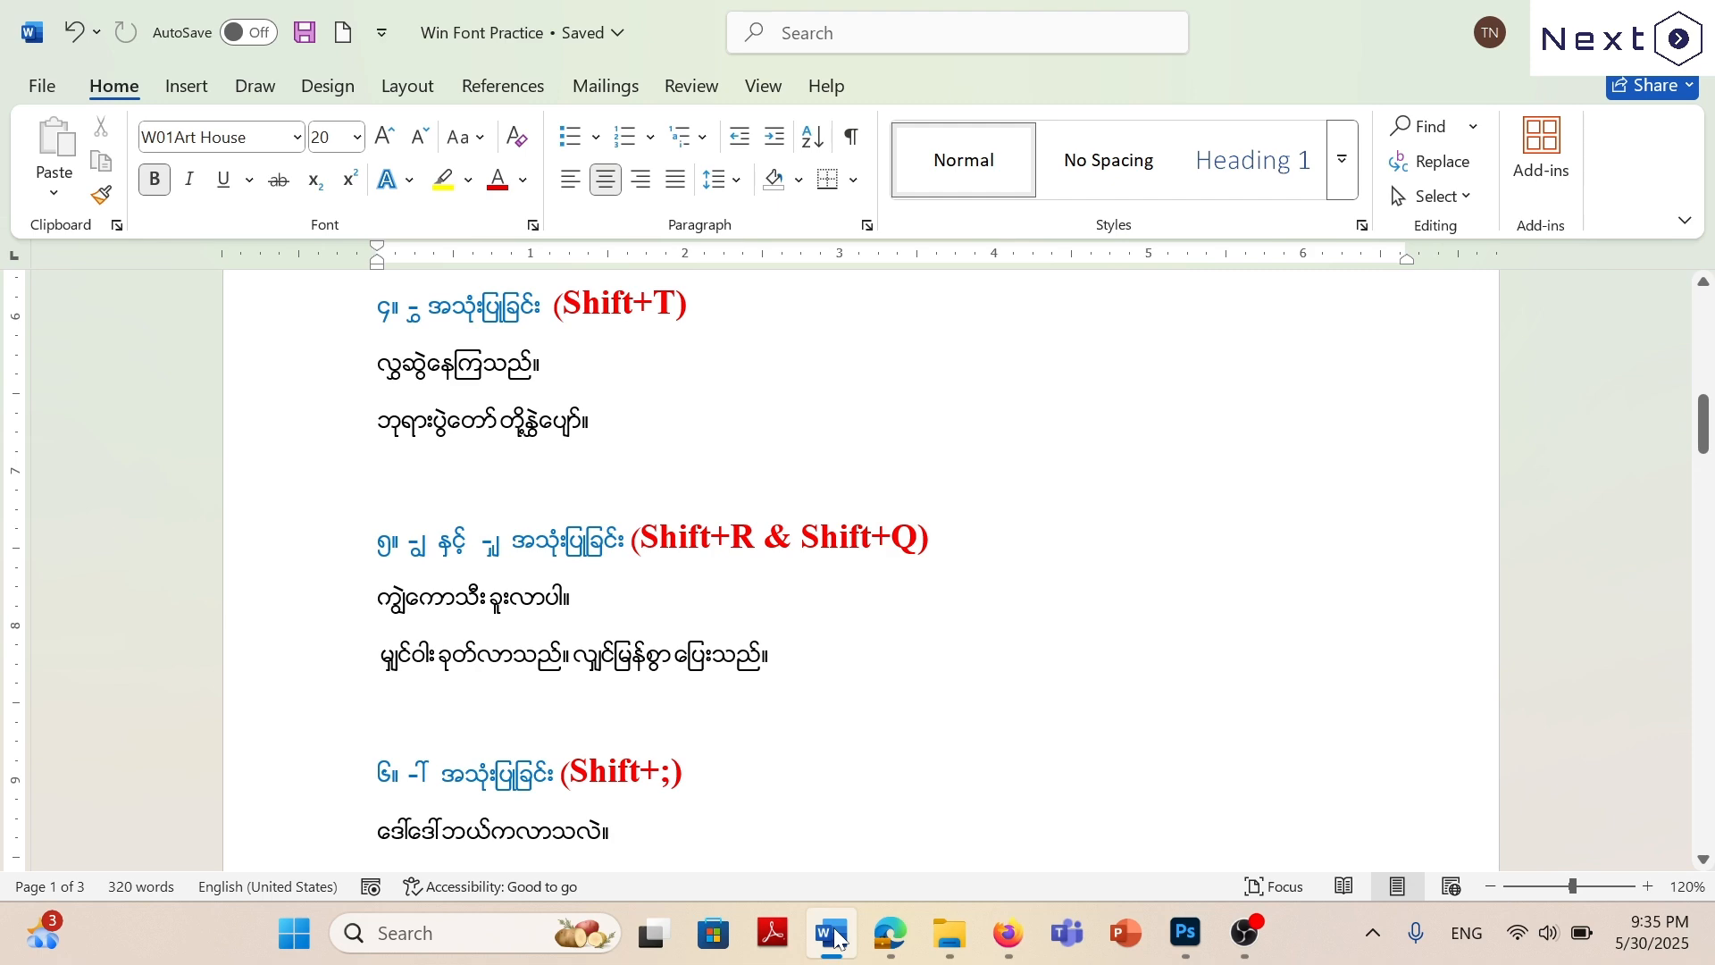
click(833, 934)
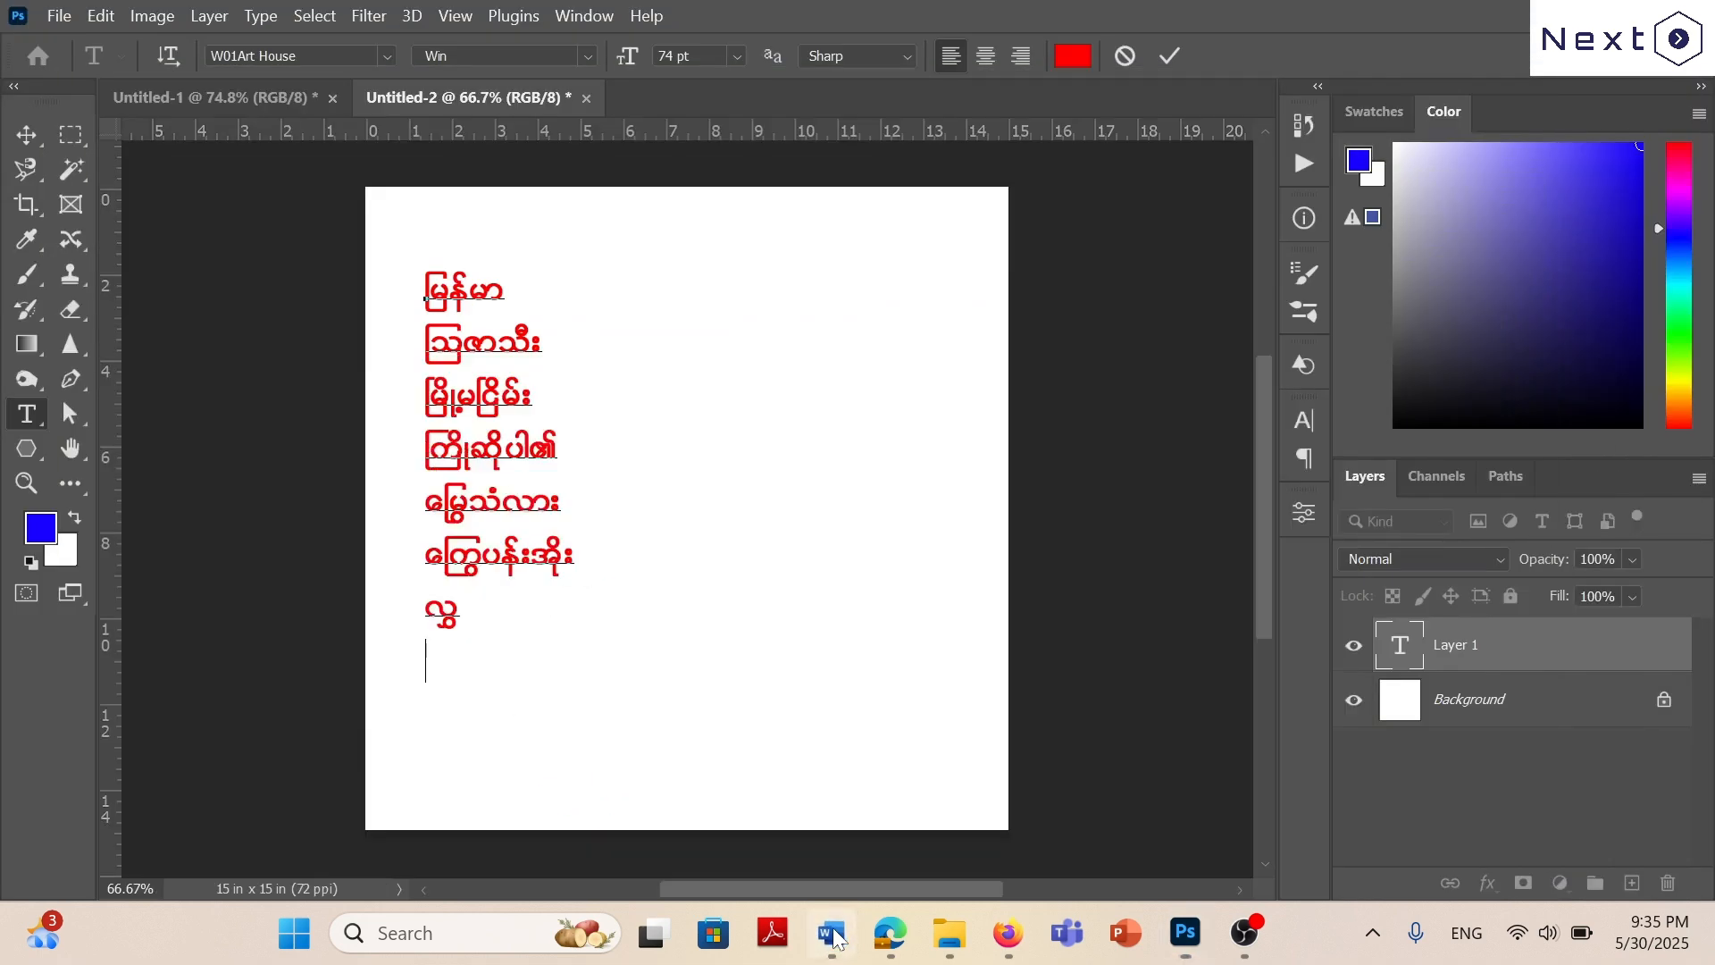
click(832, 934)
click(833, 933)
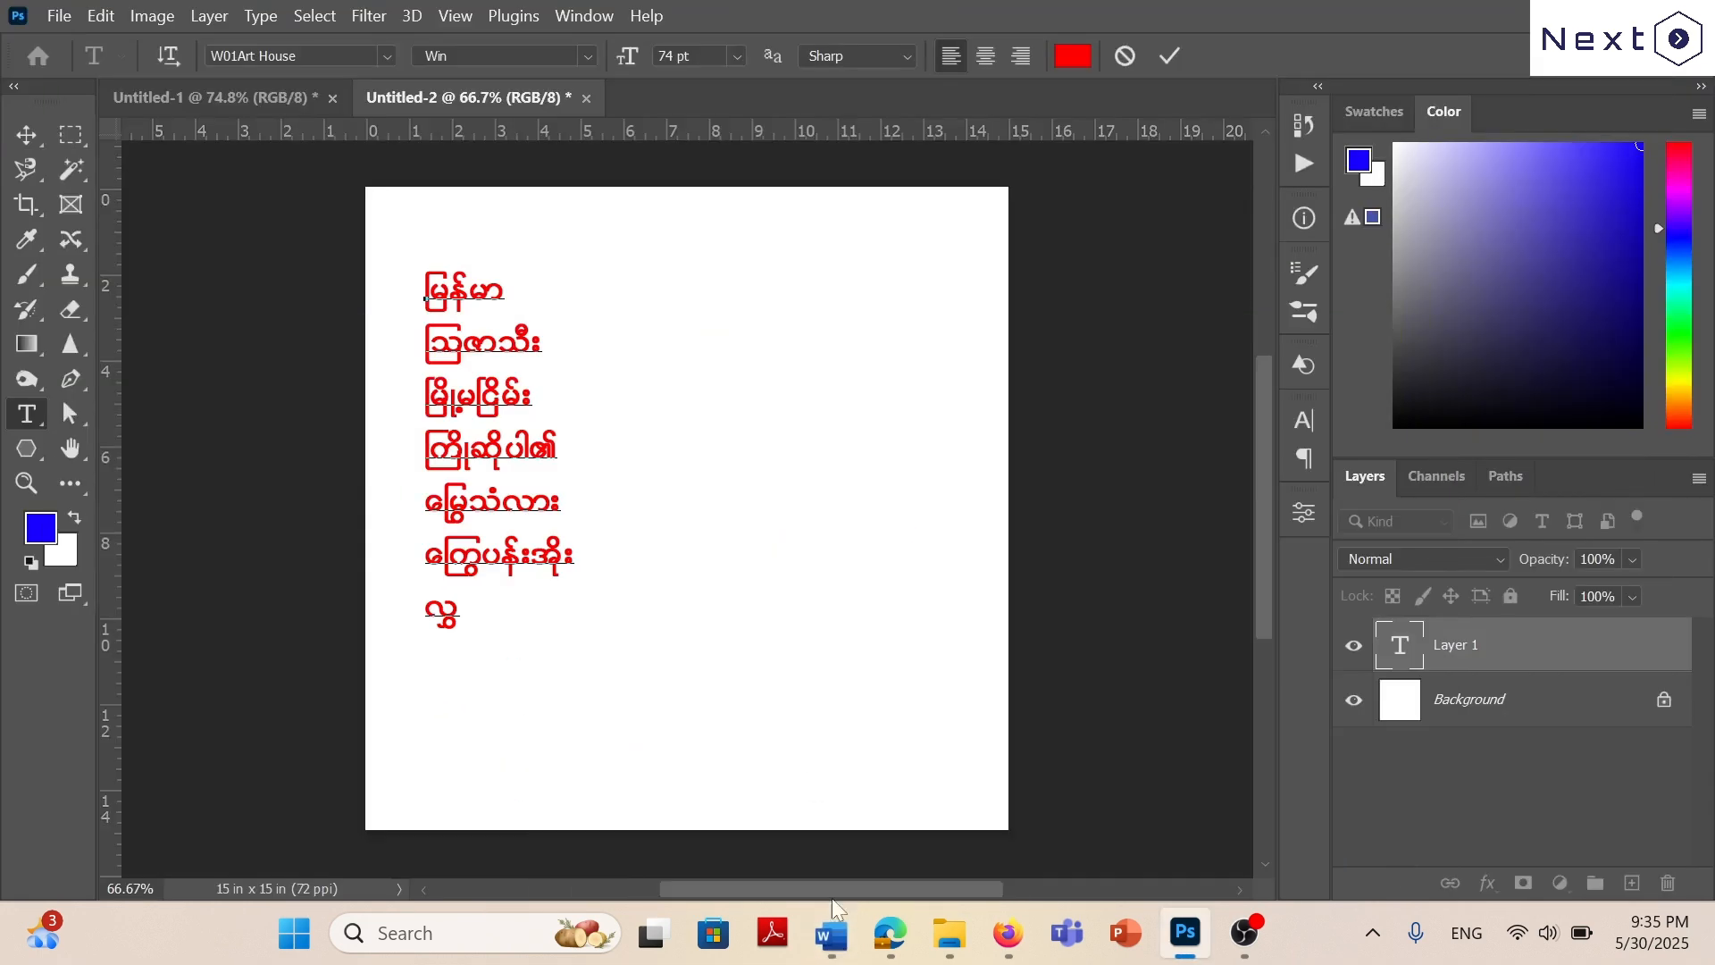
text(wRJaumoD;)
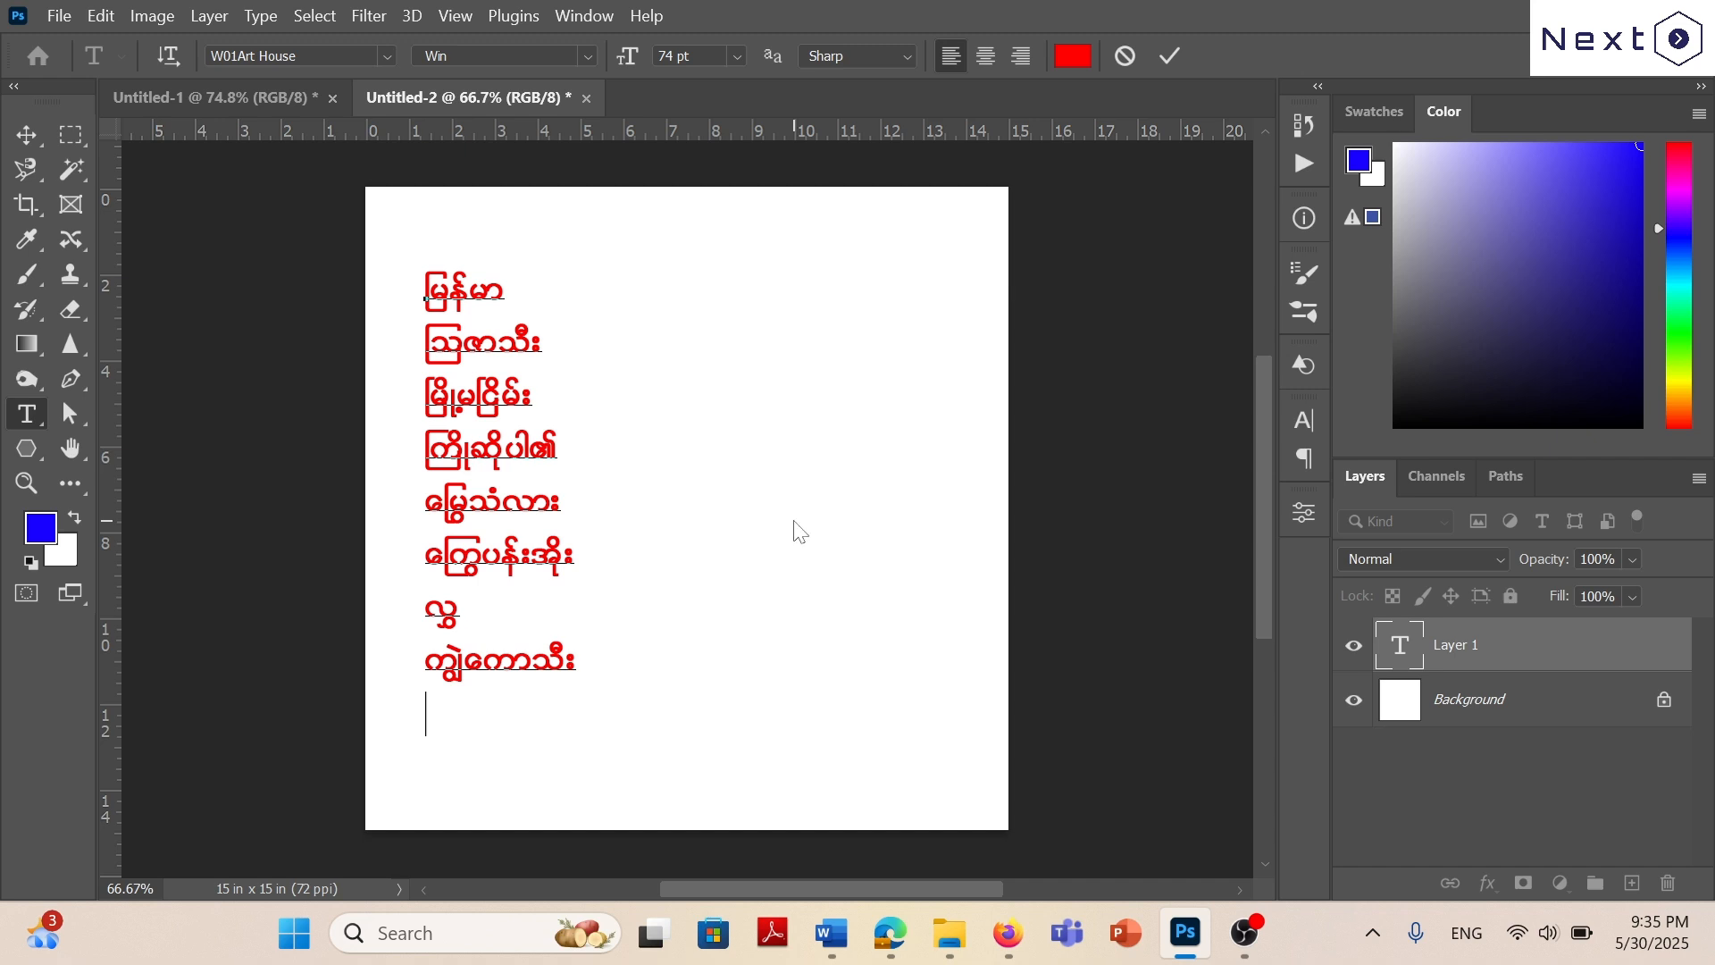
text(s)
Add a ninth line reading မျှင်ဝါး to the text layer, correcting the mistyped first character.
key(BackSpace)
text(r)
text(sSif)
text(ဝ)
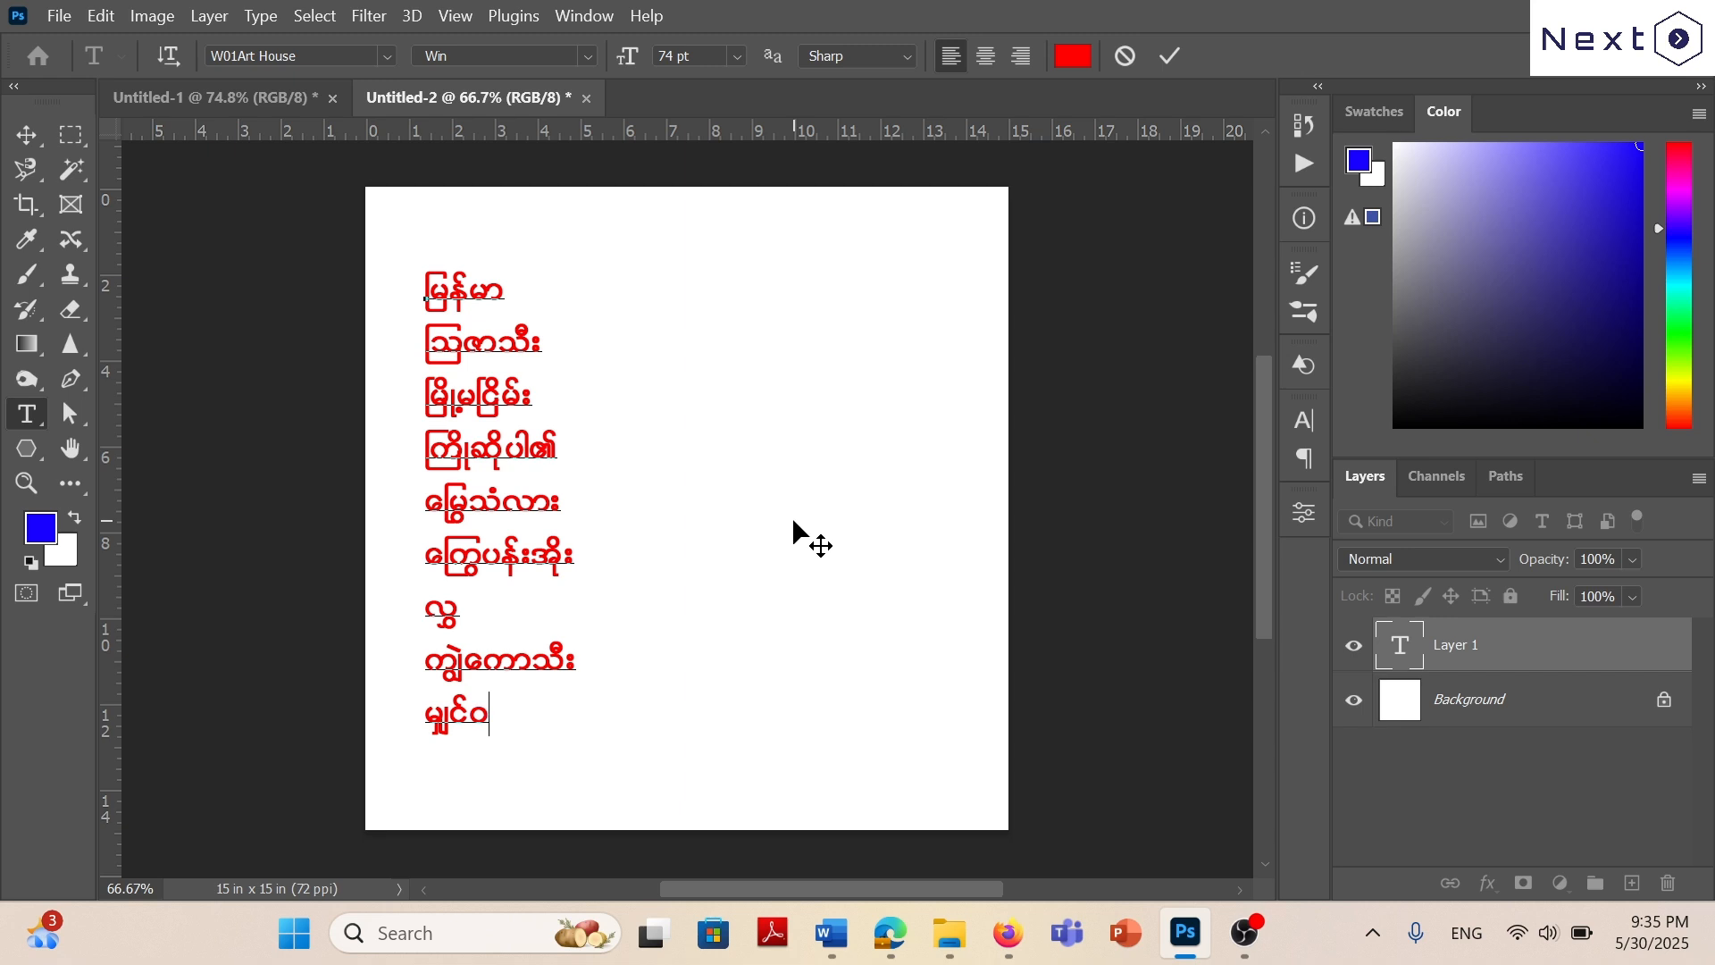
text(ါး)
Look up exercise 6 in Word, and in Photoshop move the text block slightly right and down and hide its layer.
click(826, 936)
scroll(892, 733, down, 5)
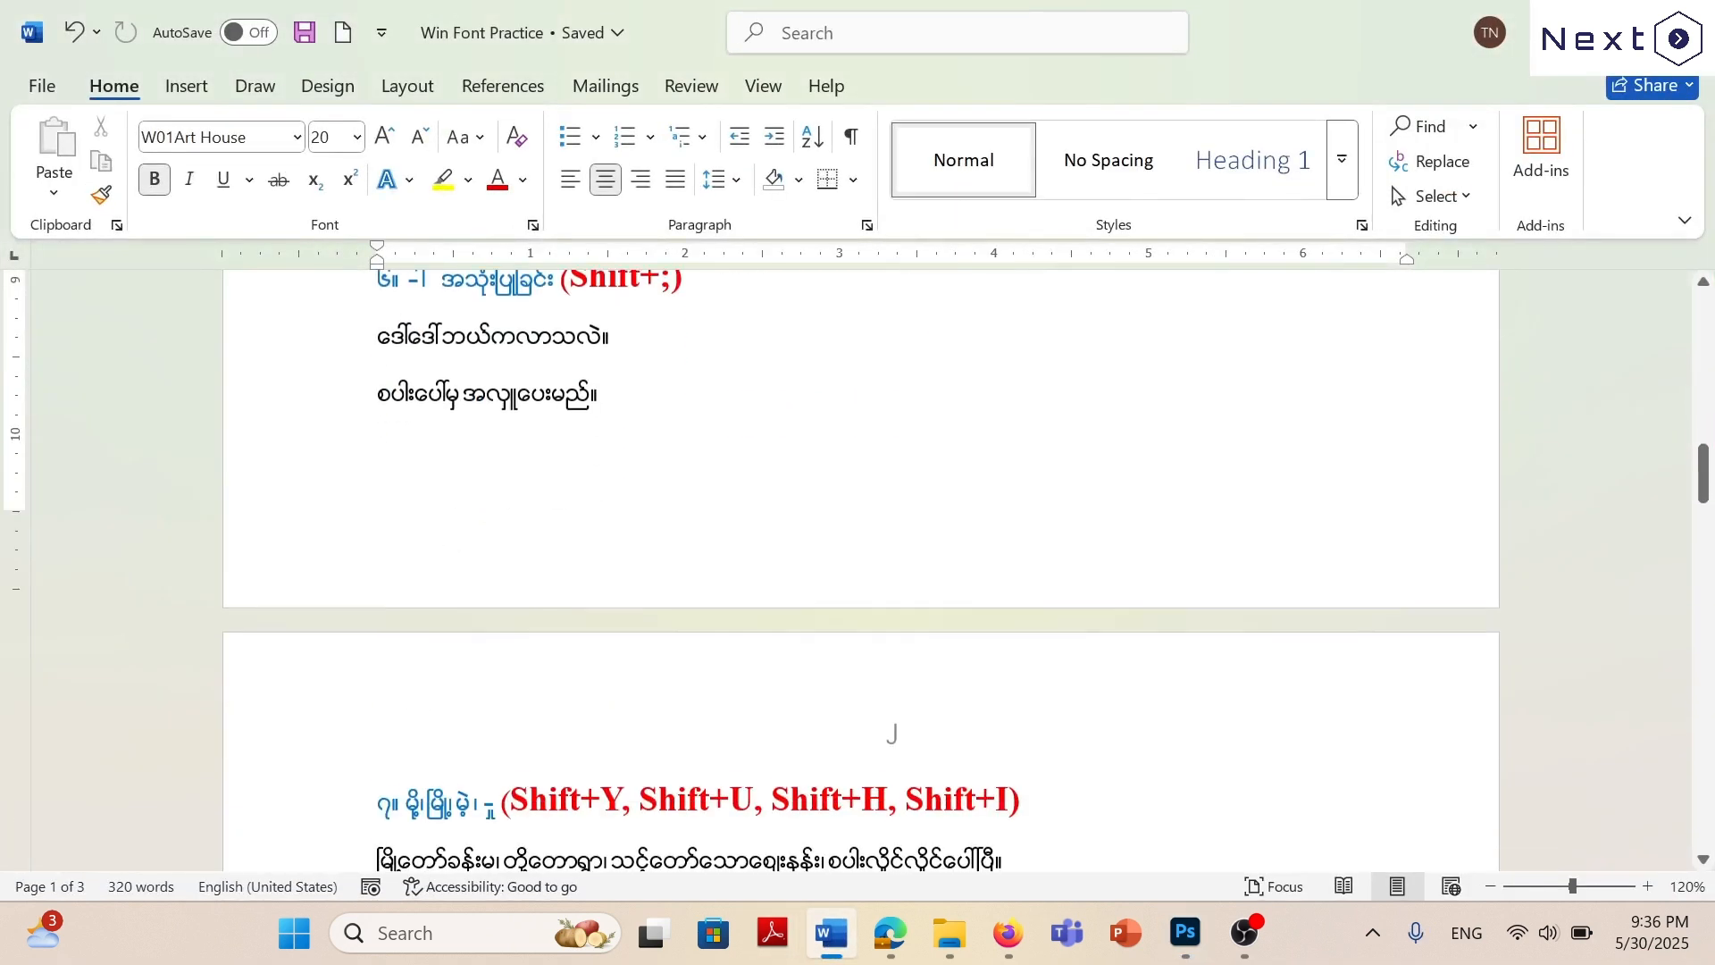
scroll(892, 733, up, 3)
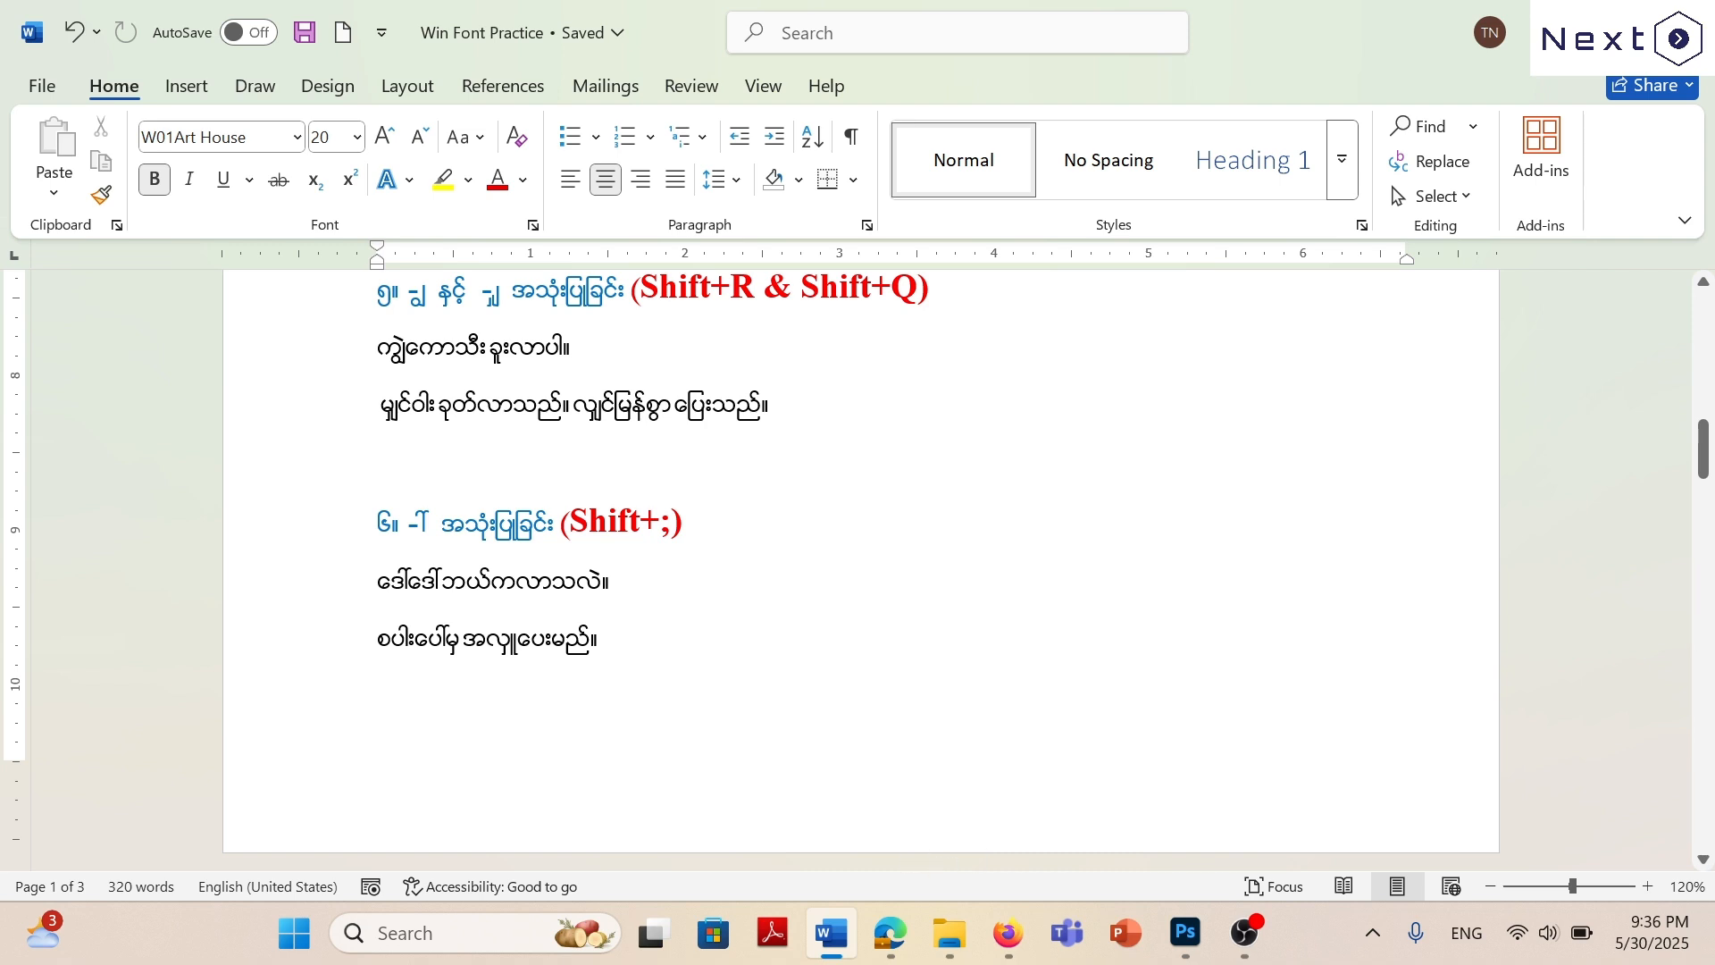
click(1208, 940)
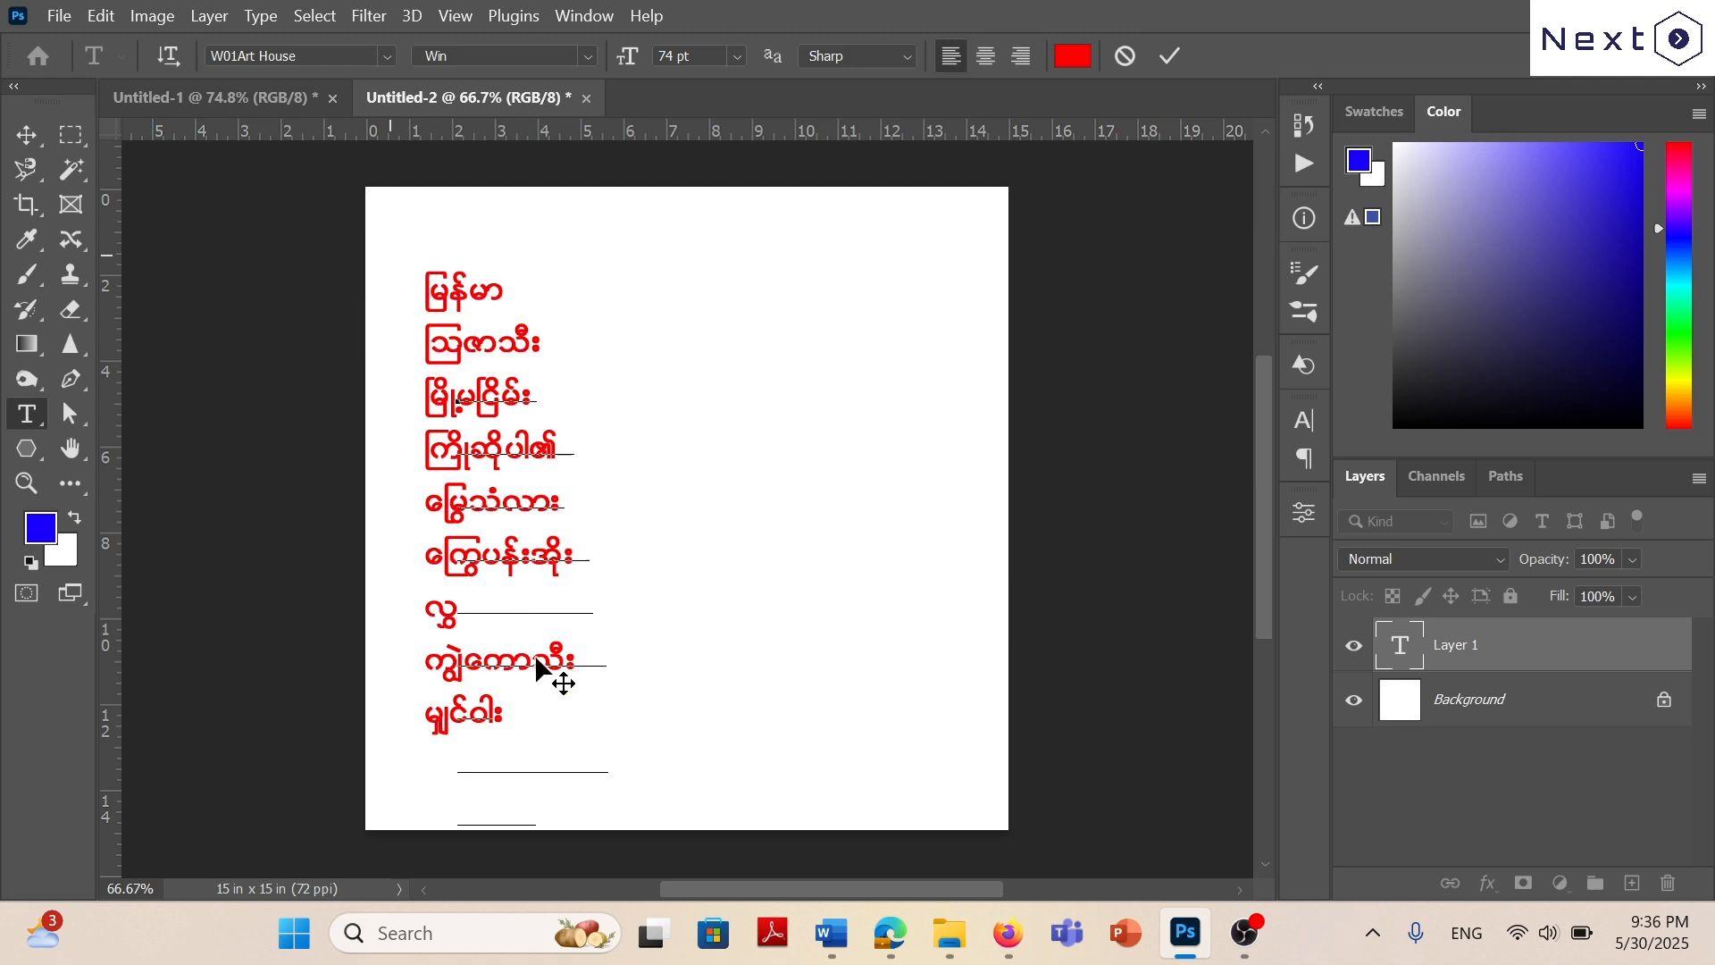
drag(536, 659, 473, 277)
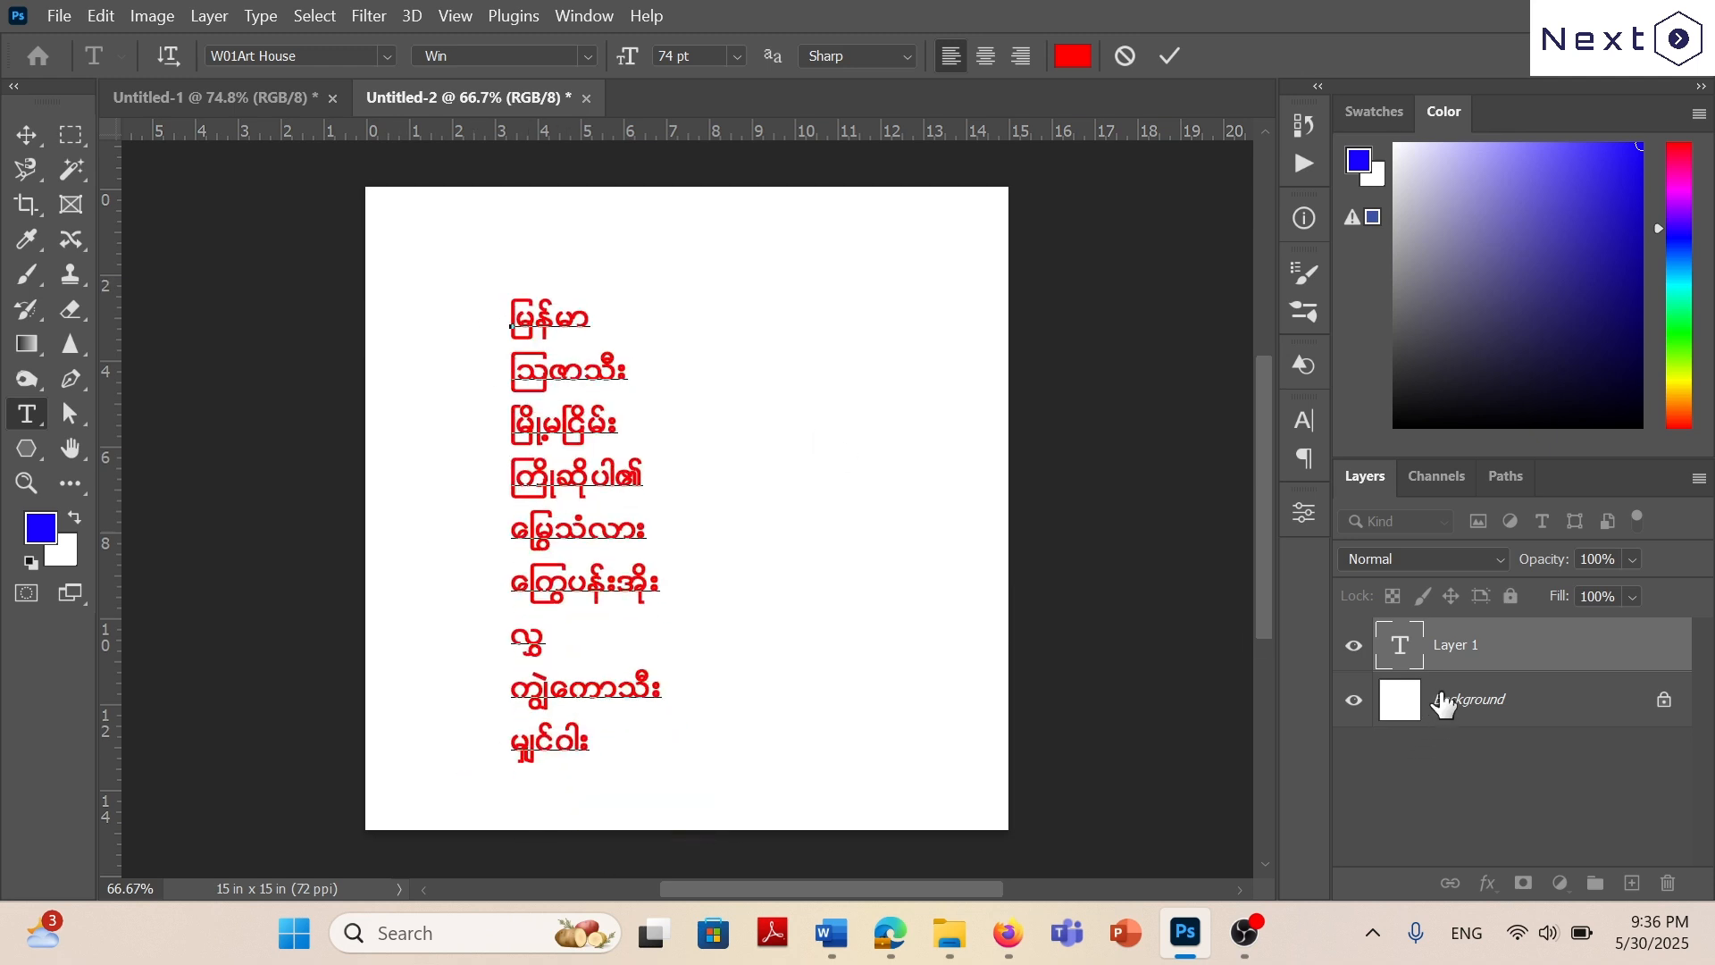
click(1351, 645)
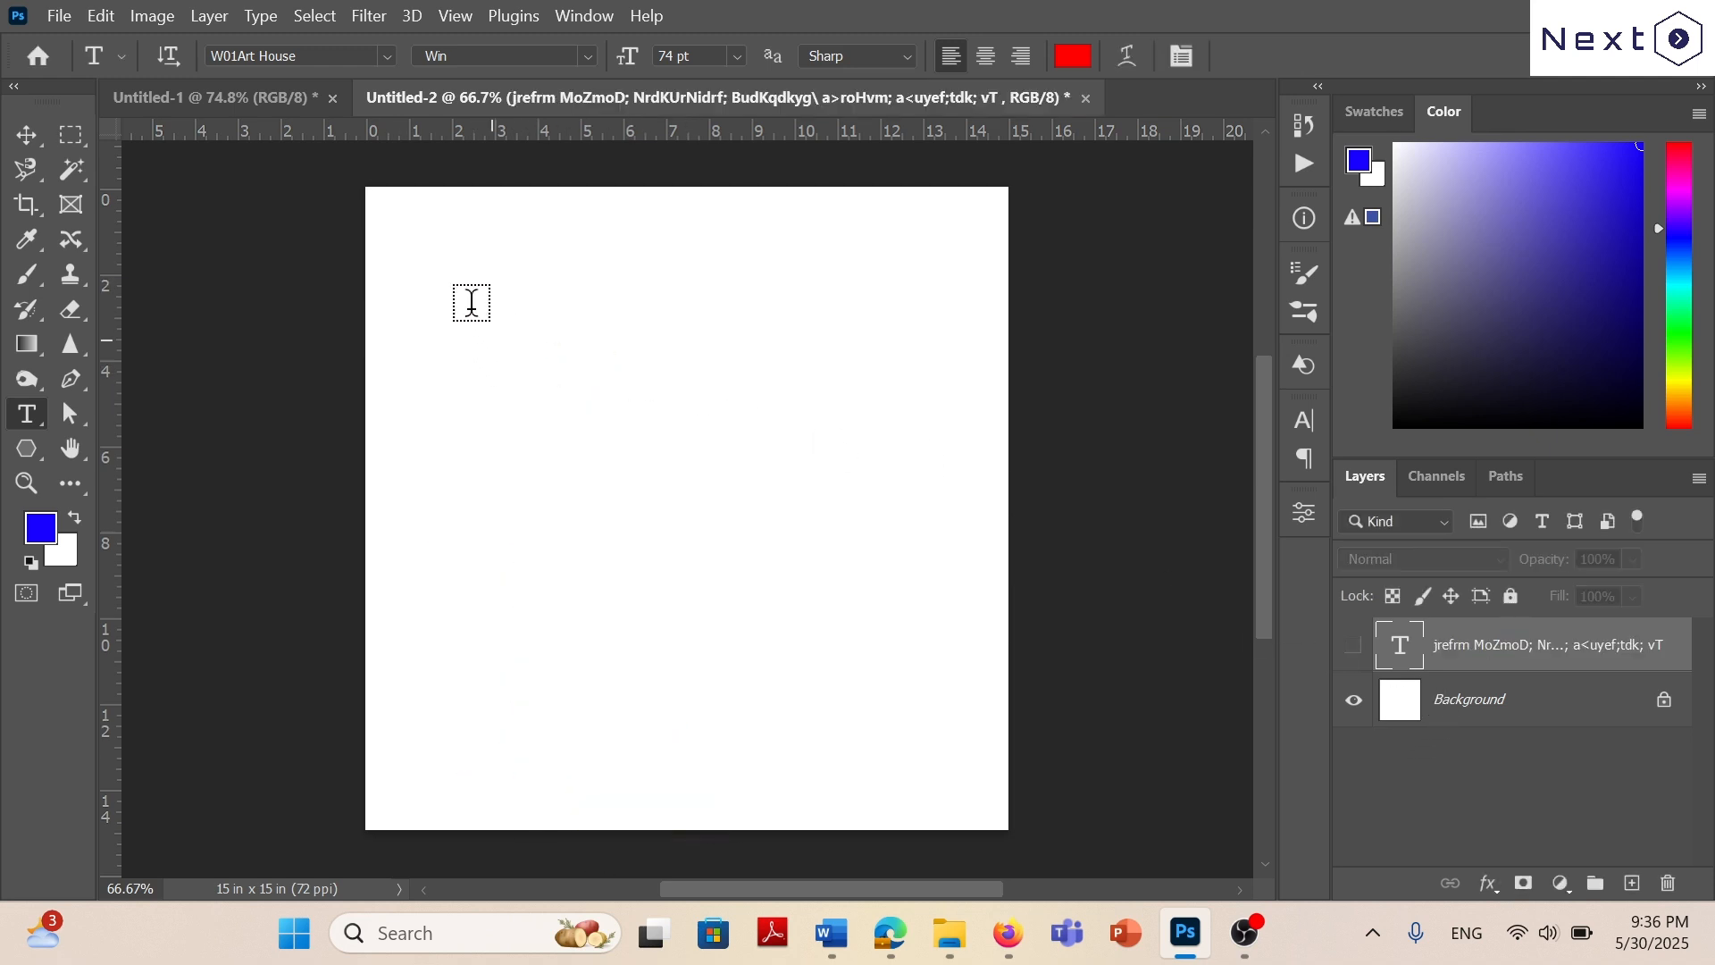
Create a new text layer near the canvas's upper-left corner with the first characters of ဒေါ်ဒေါ် and commit the text.
click(453, 279)
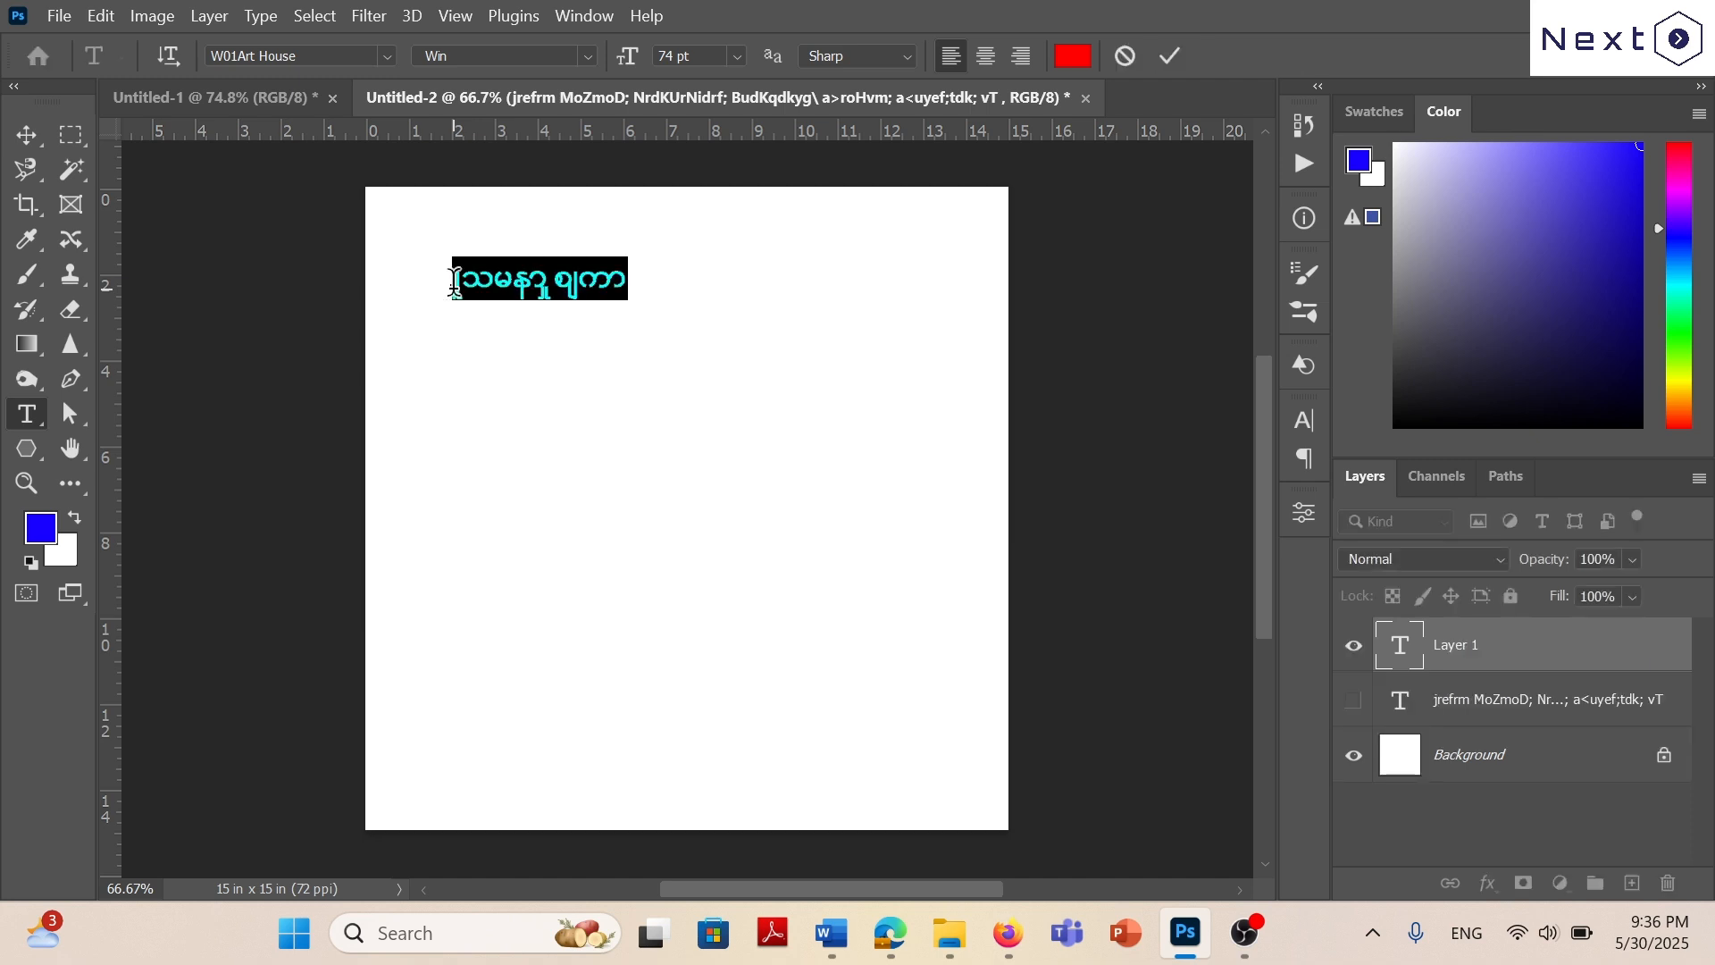
text(a)
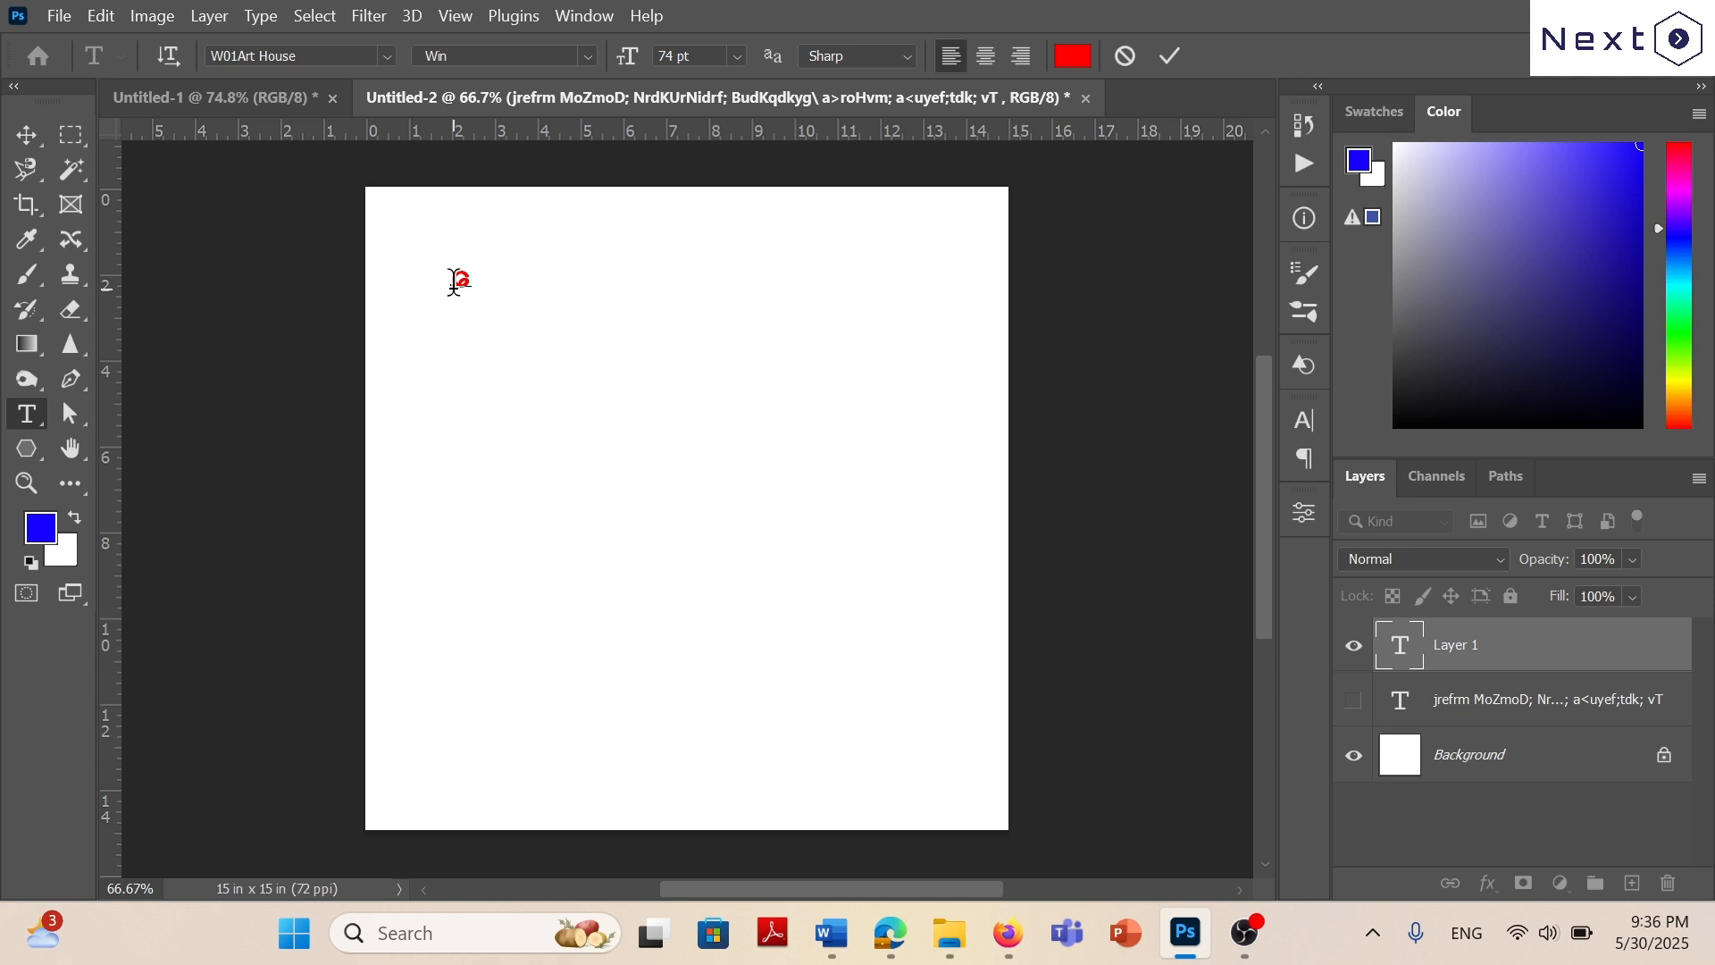
text(3)
click(104, 14)
mouse_move(68, 16)
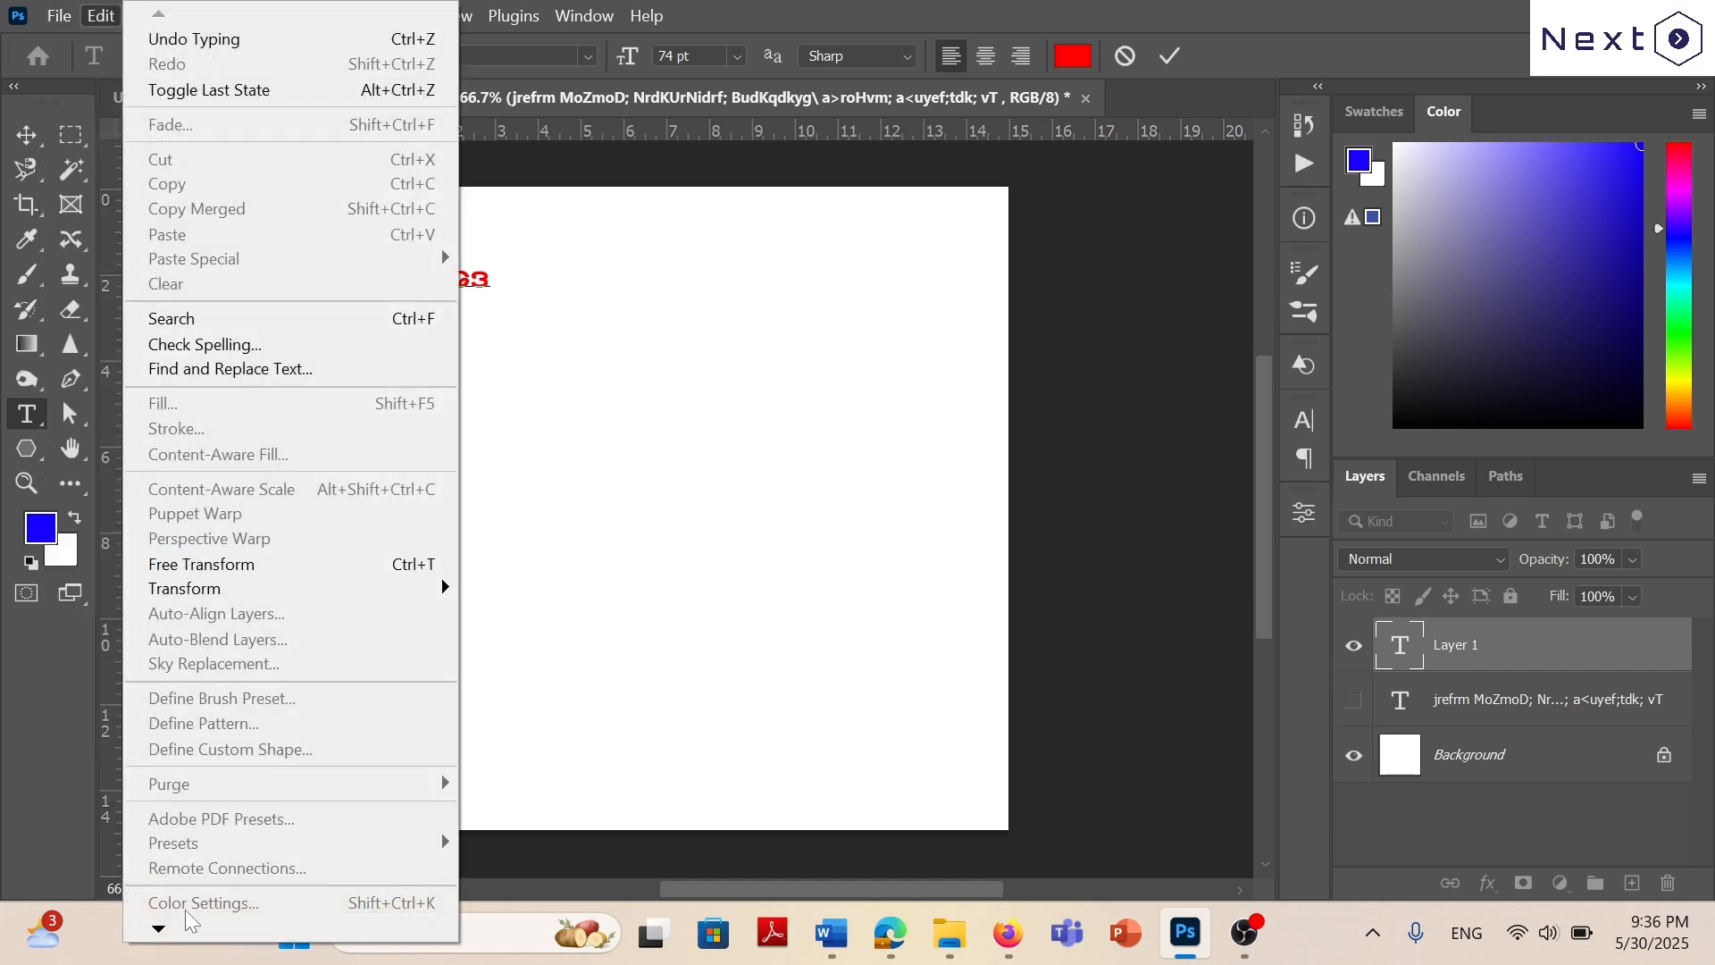
click(1165, 63)
click(1169, 59)
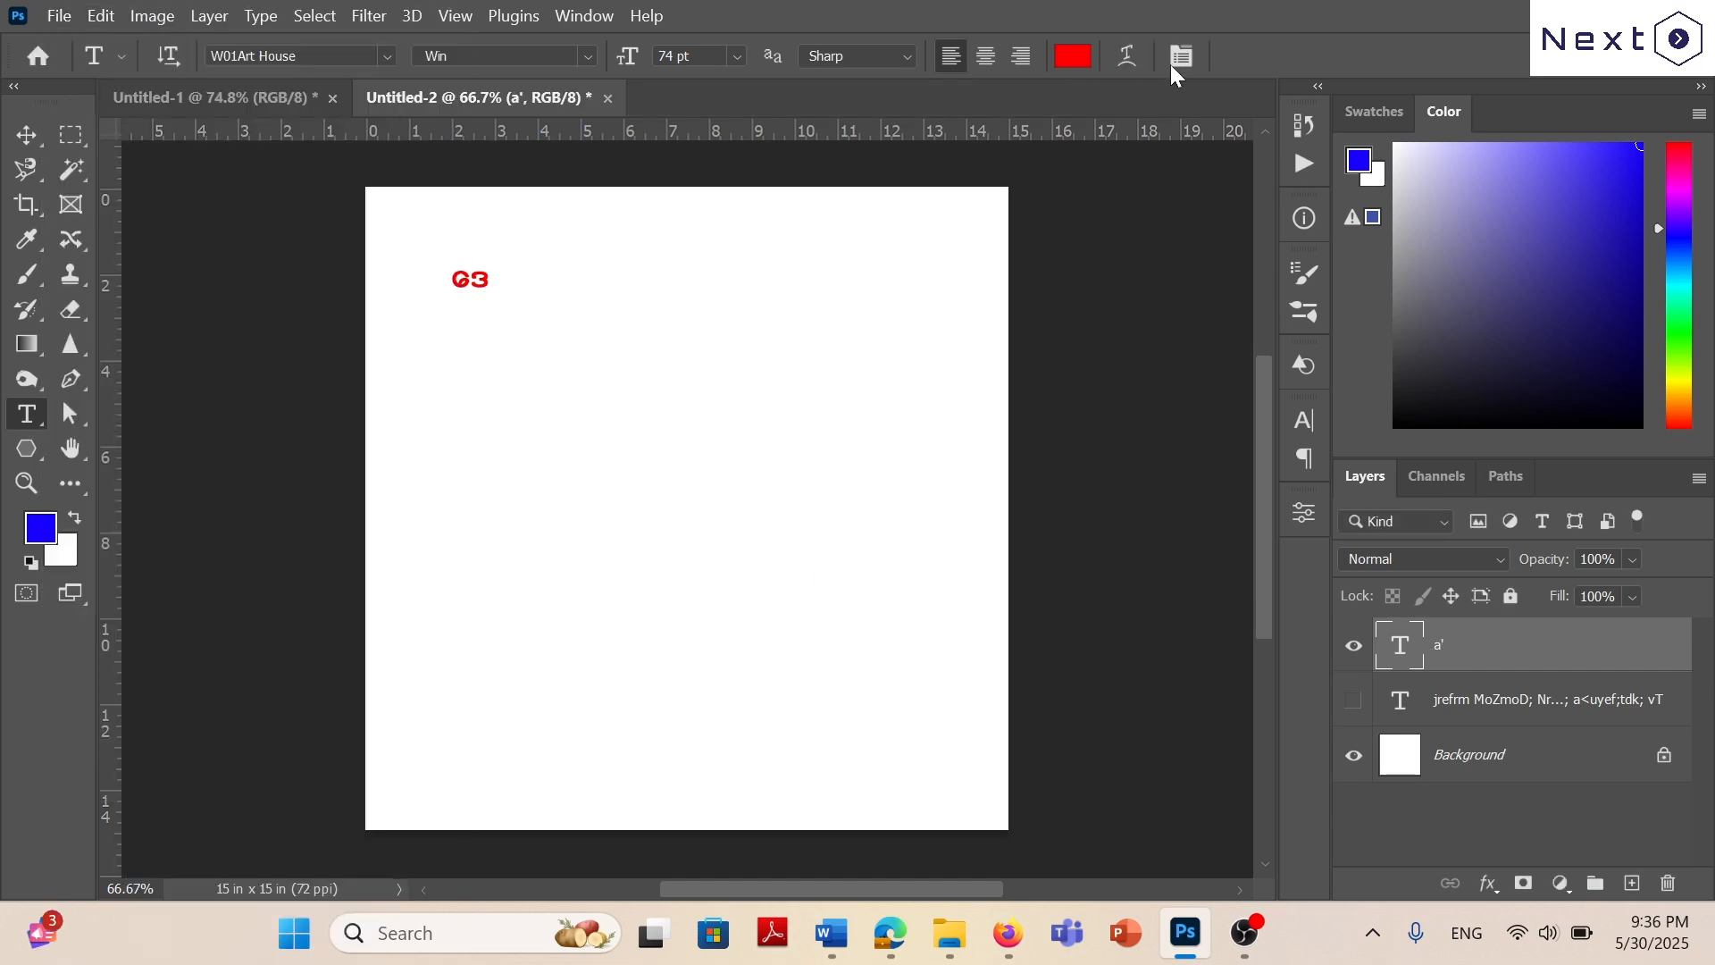
Check in the Type preferences that Use Smart Quotes is turned off, and close the preferences.
click(101, 16)
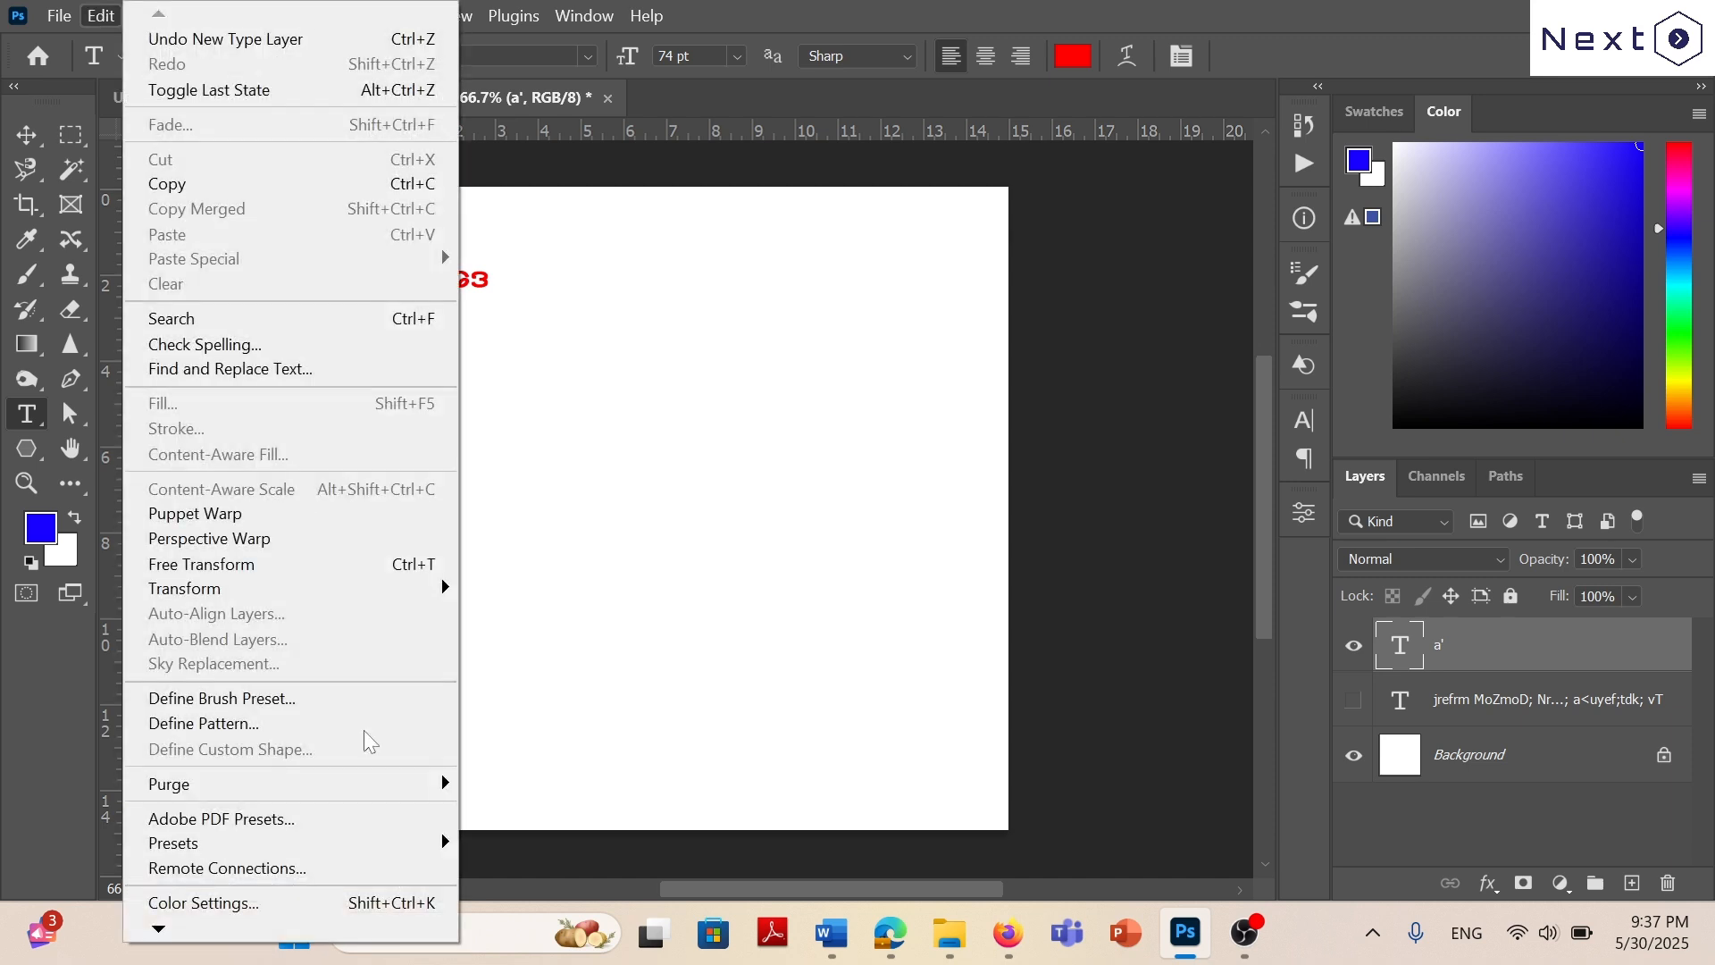
mouse_move(161, 931)
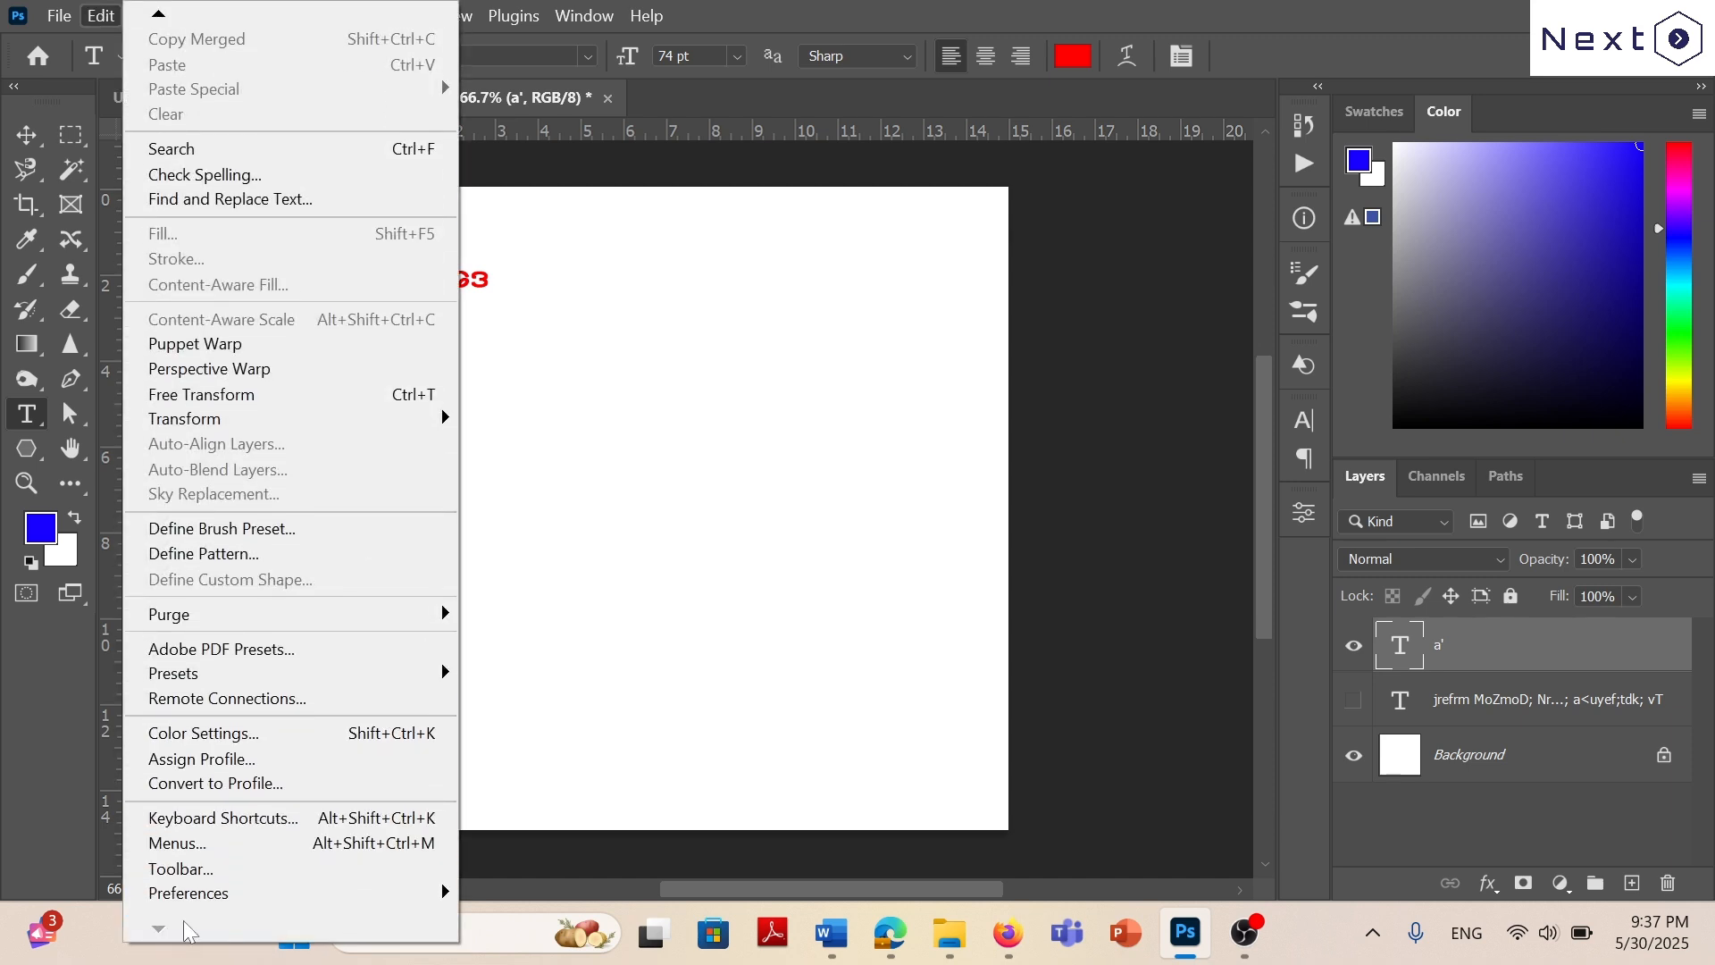
mouse_move(420, 895)
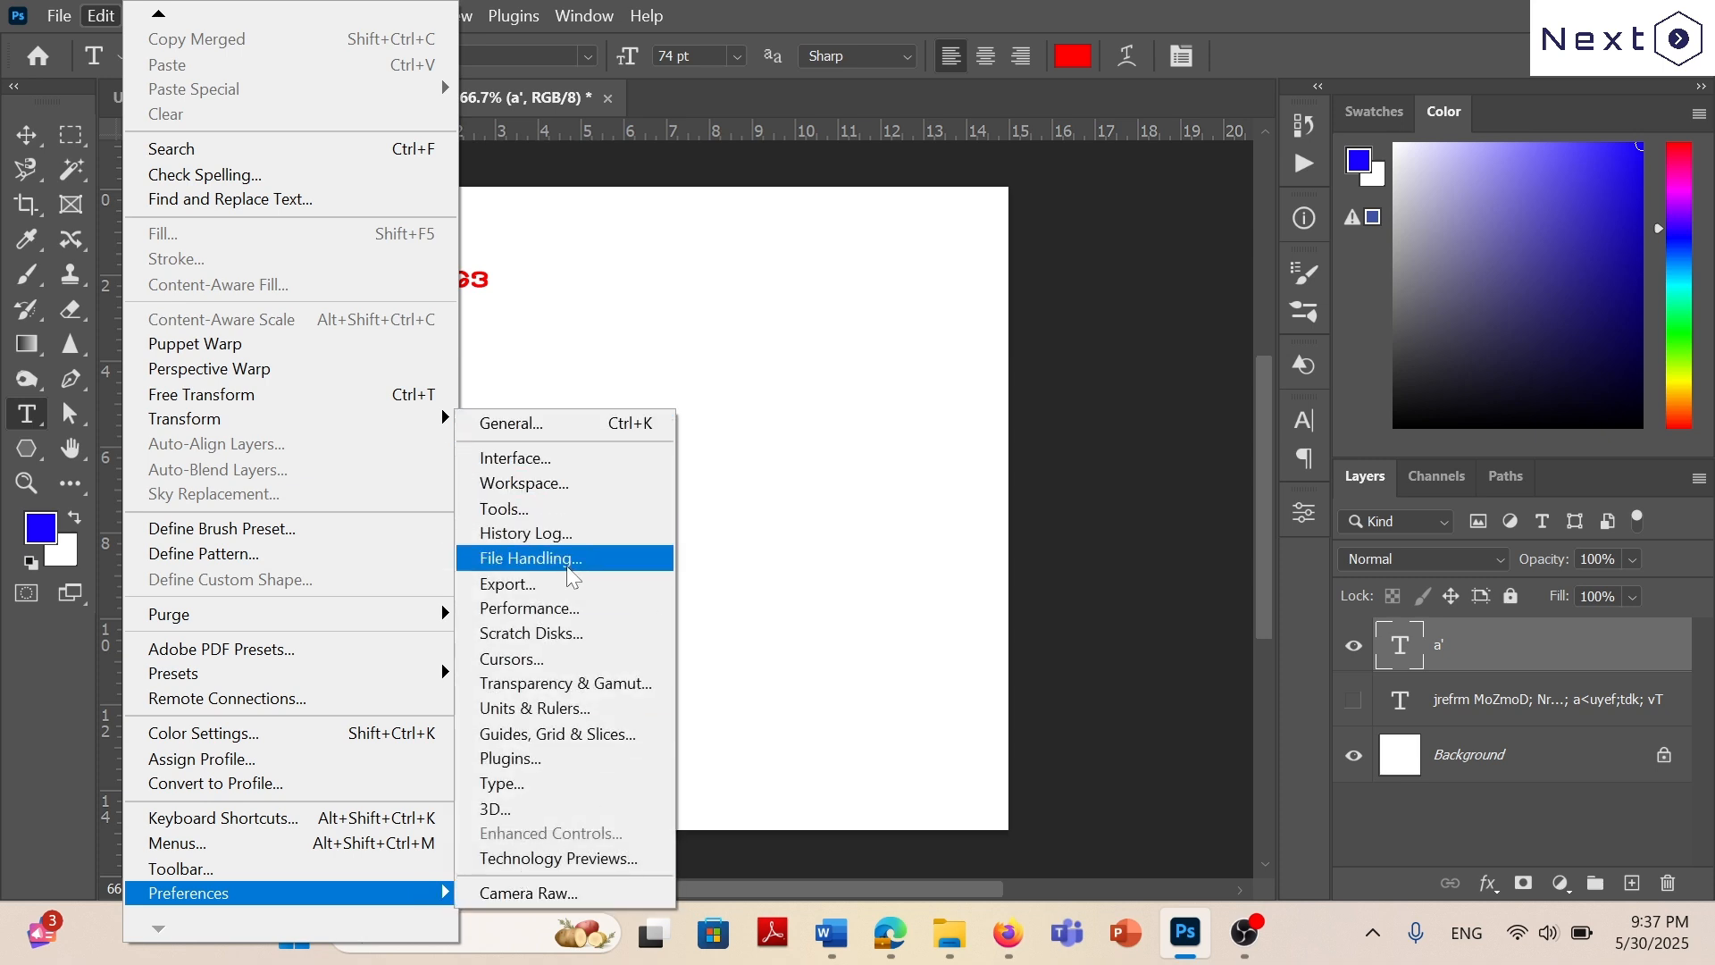
click(521, 793)
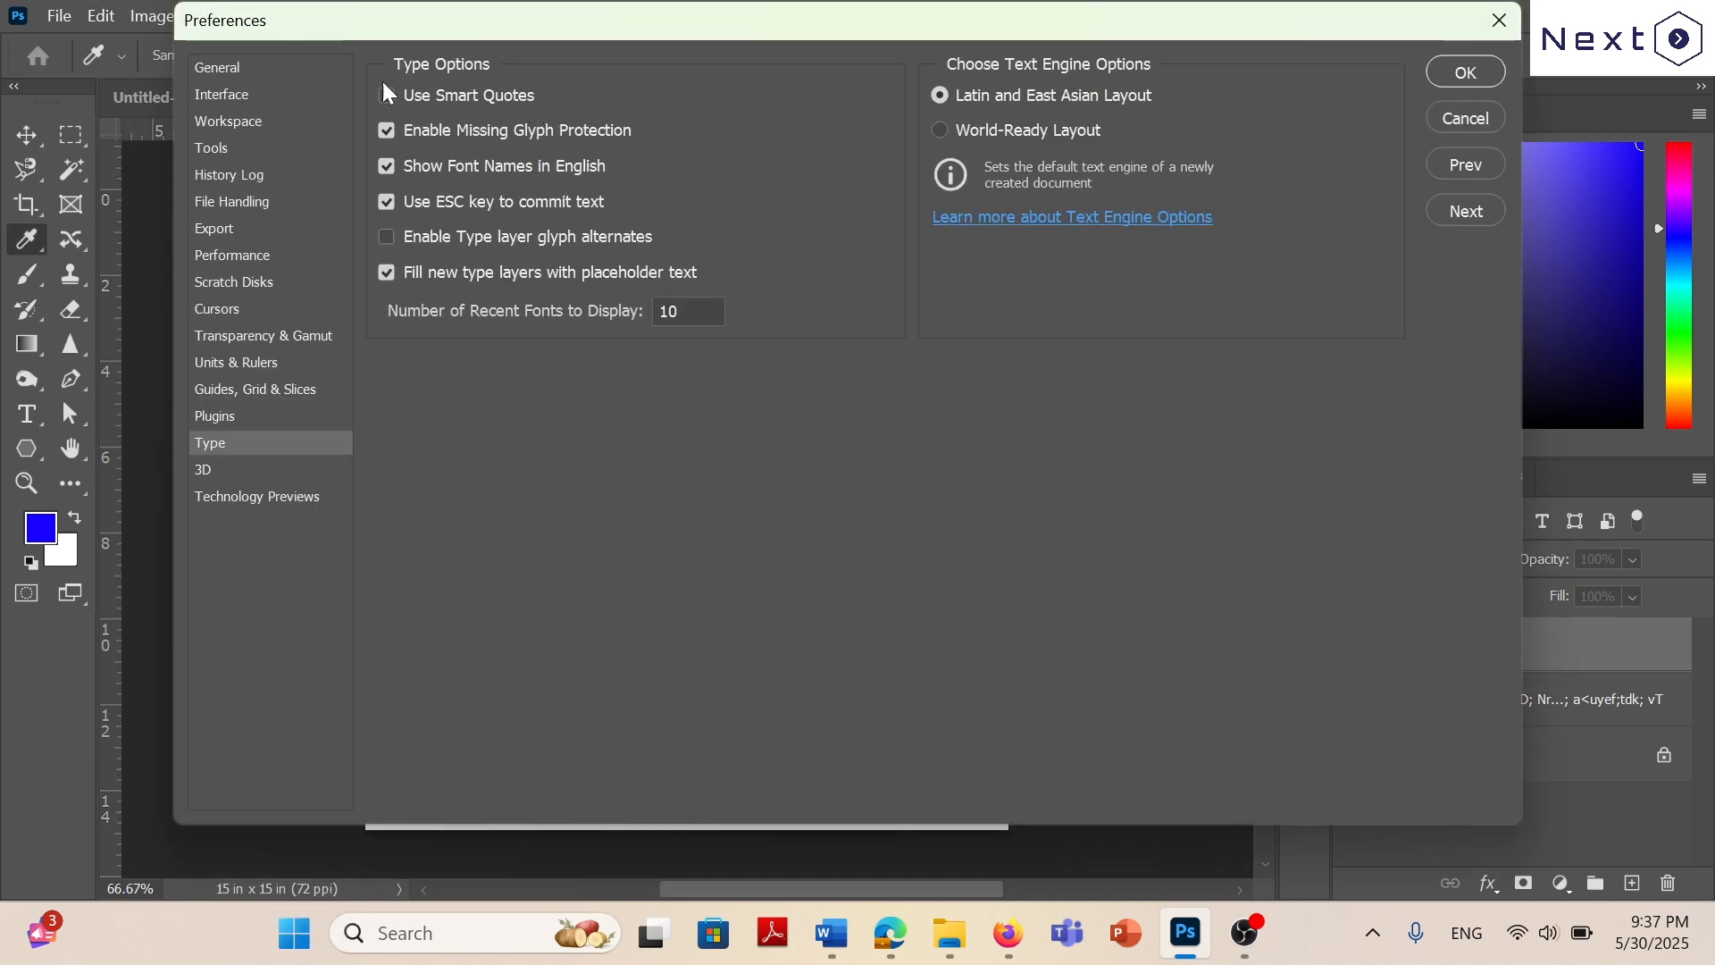
click(387, 92)
click(1490, 22)
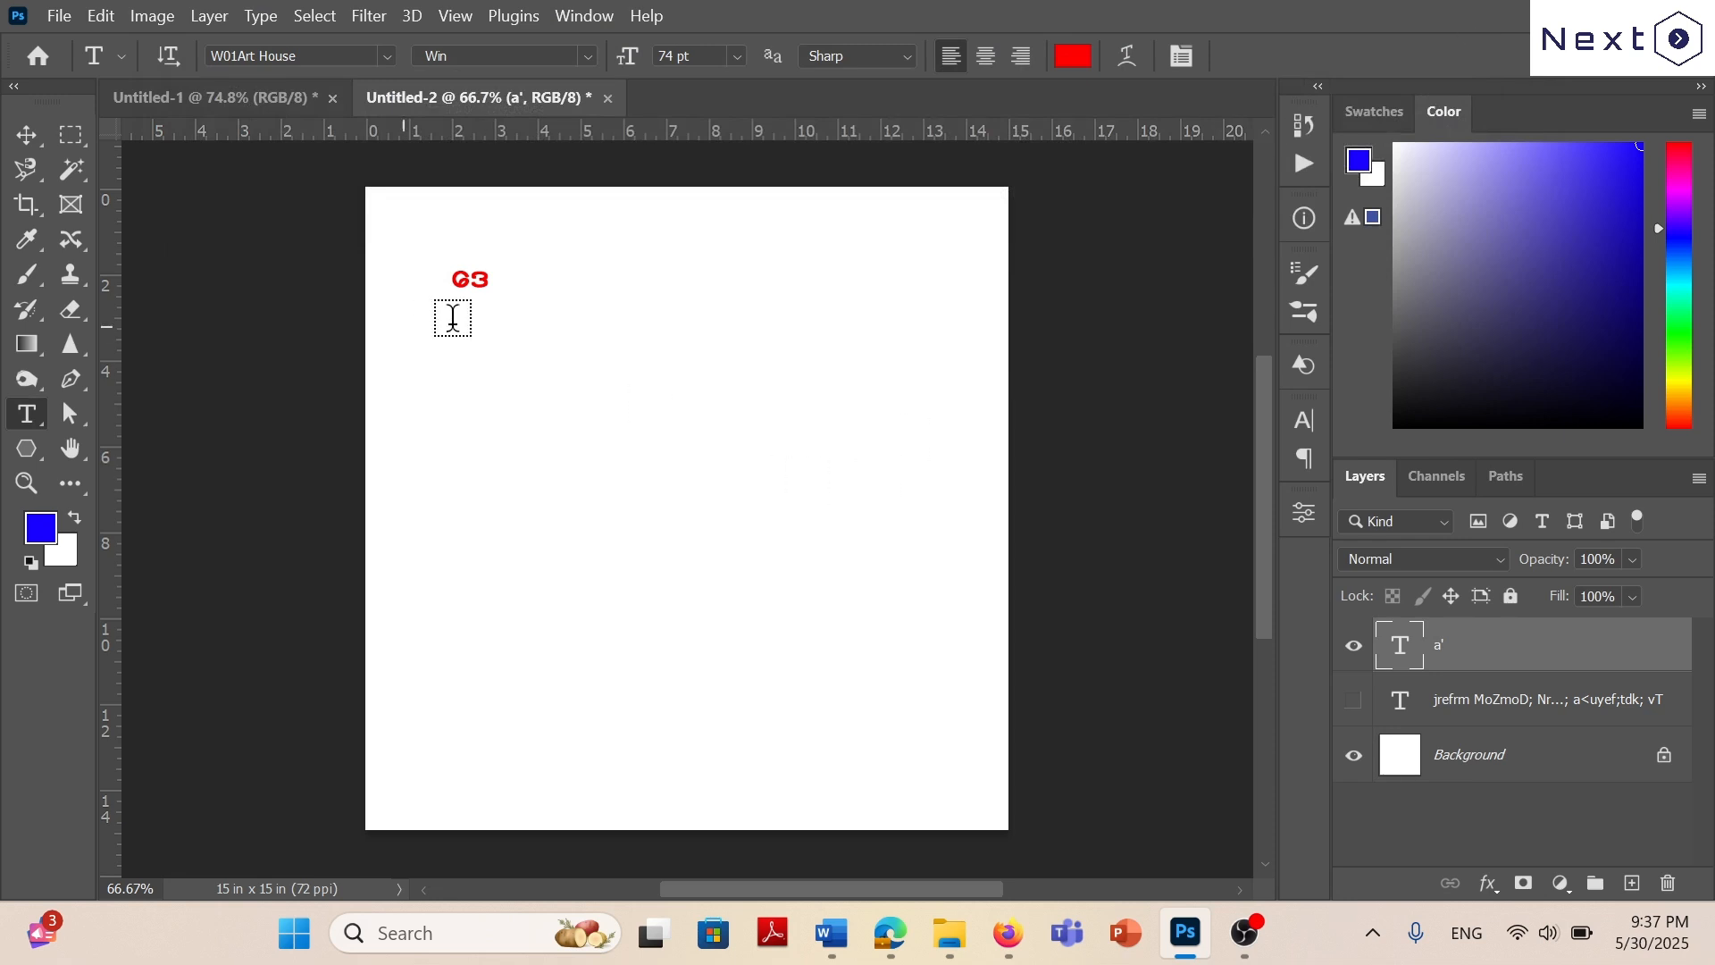
Reopen the new text layer for editing and complete its first line as ဒေါ်ဒေါ်.
click(480, 276)
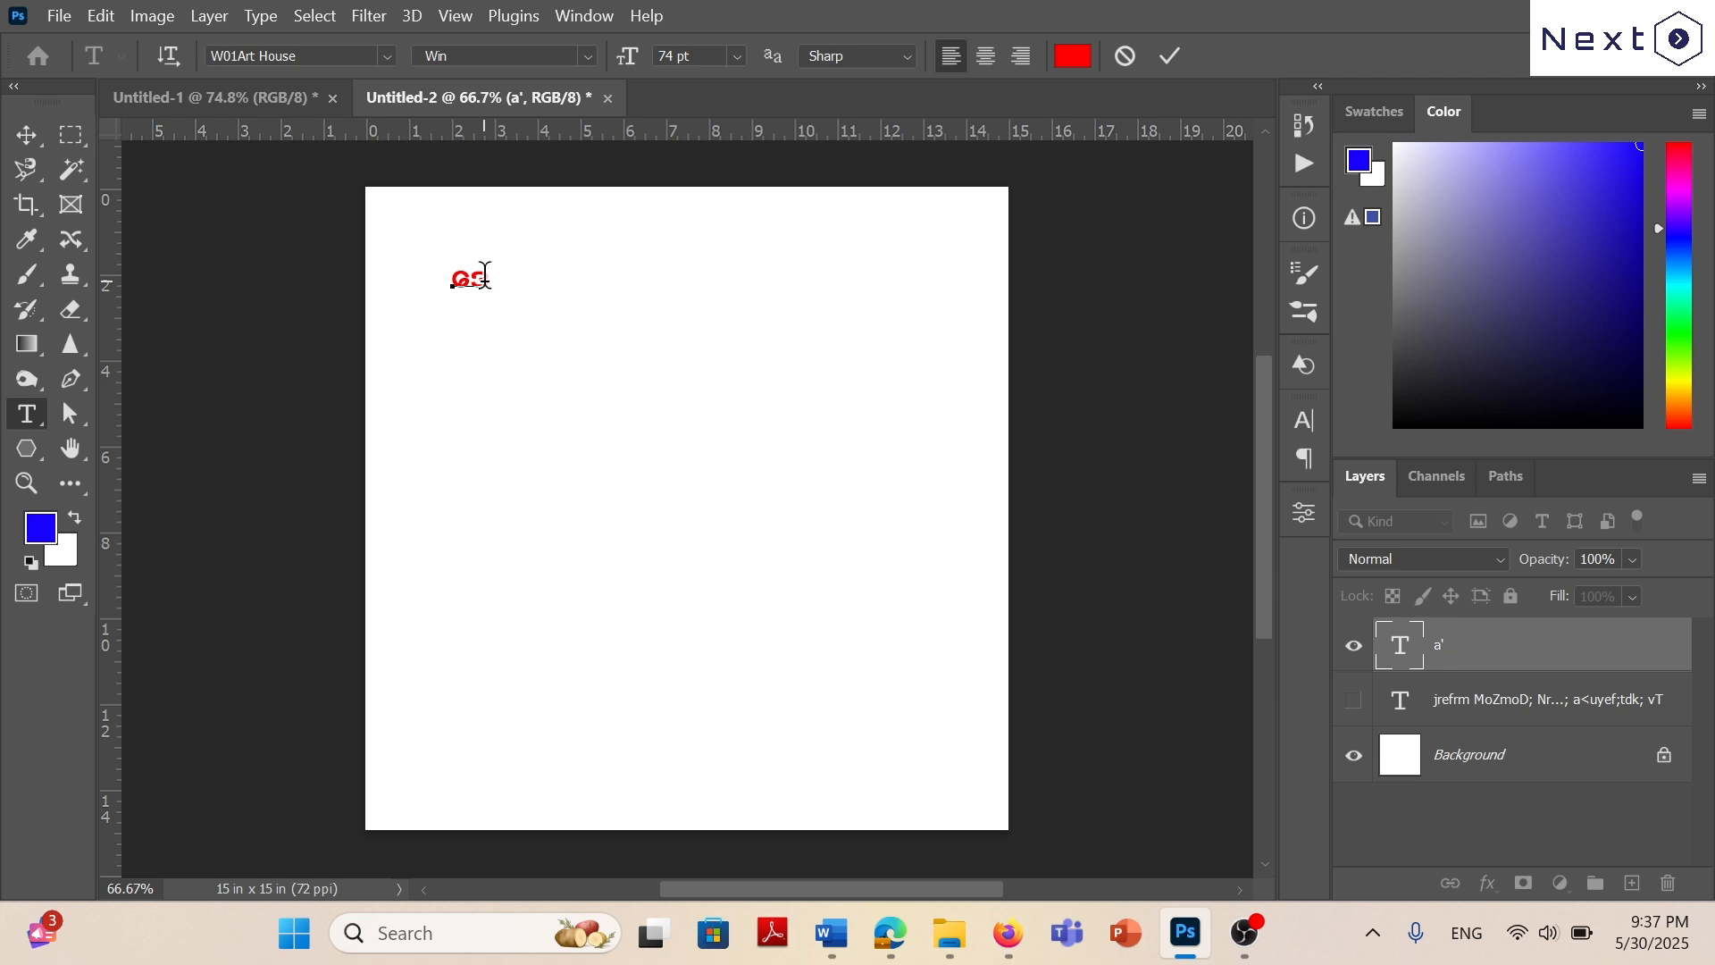
text(:a'g)
Look up exercise 7 in Word and add a second line reading မို့ to the Photoshop text layer.
click(831, 933)
scroll(861, 572, down, 10)
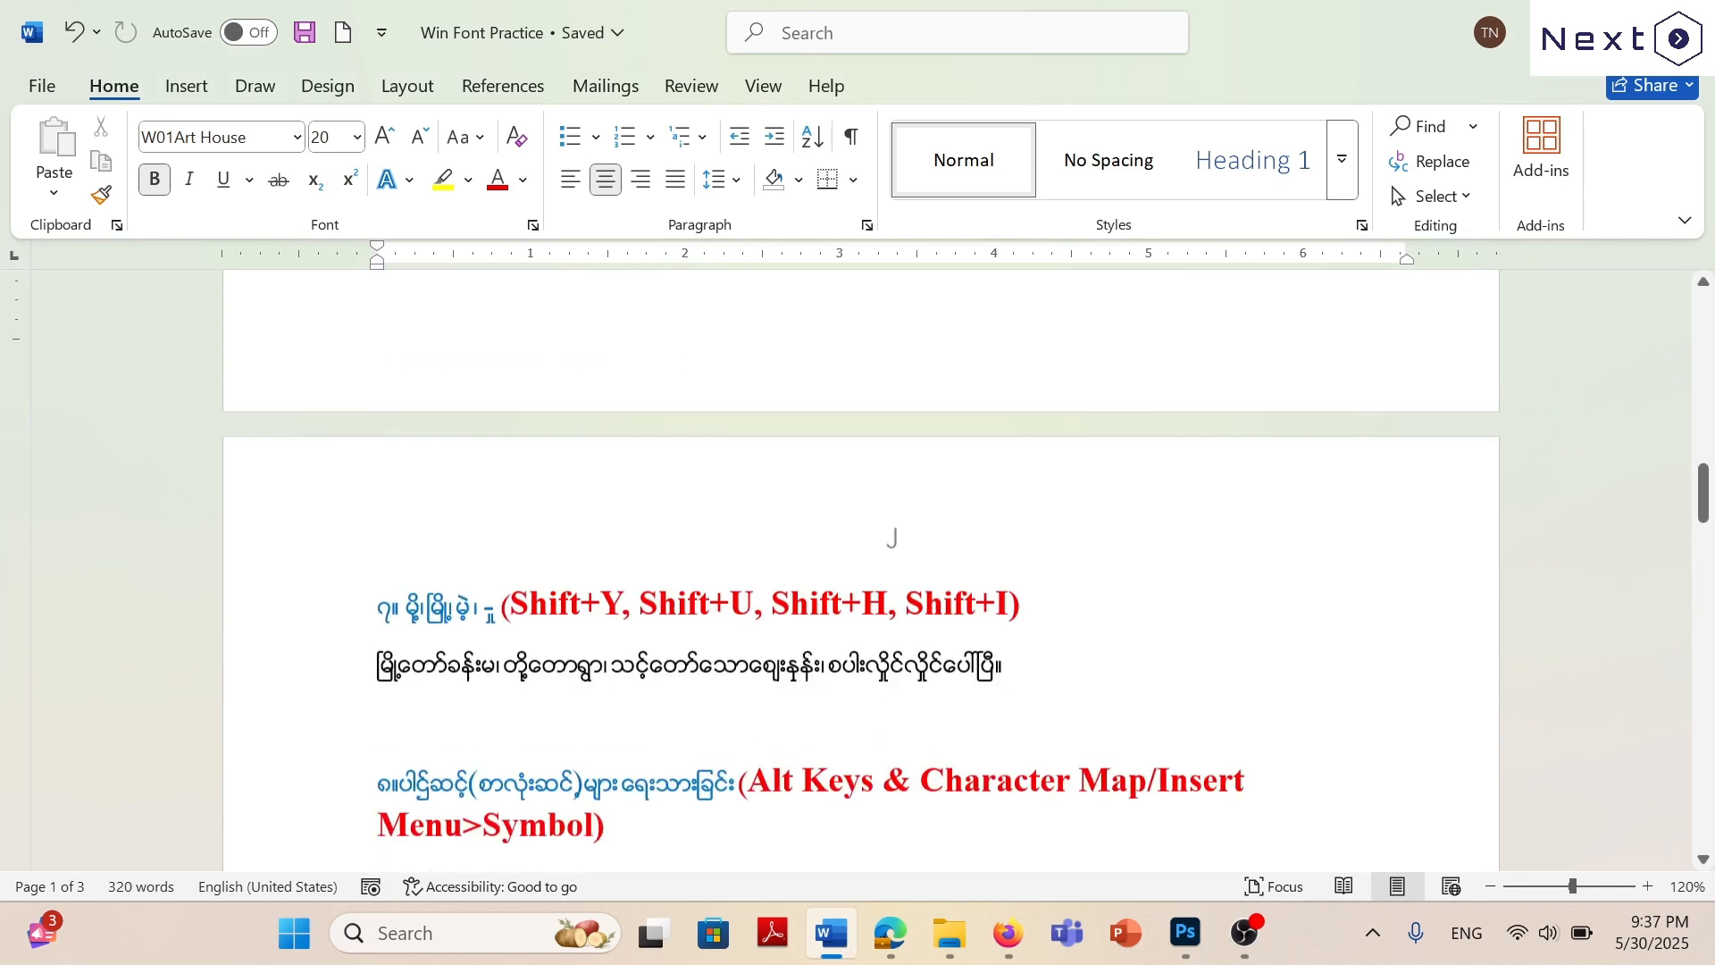
scroll(892, 478, up, 3)
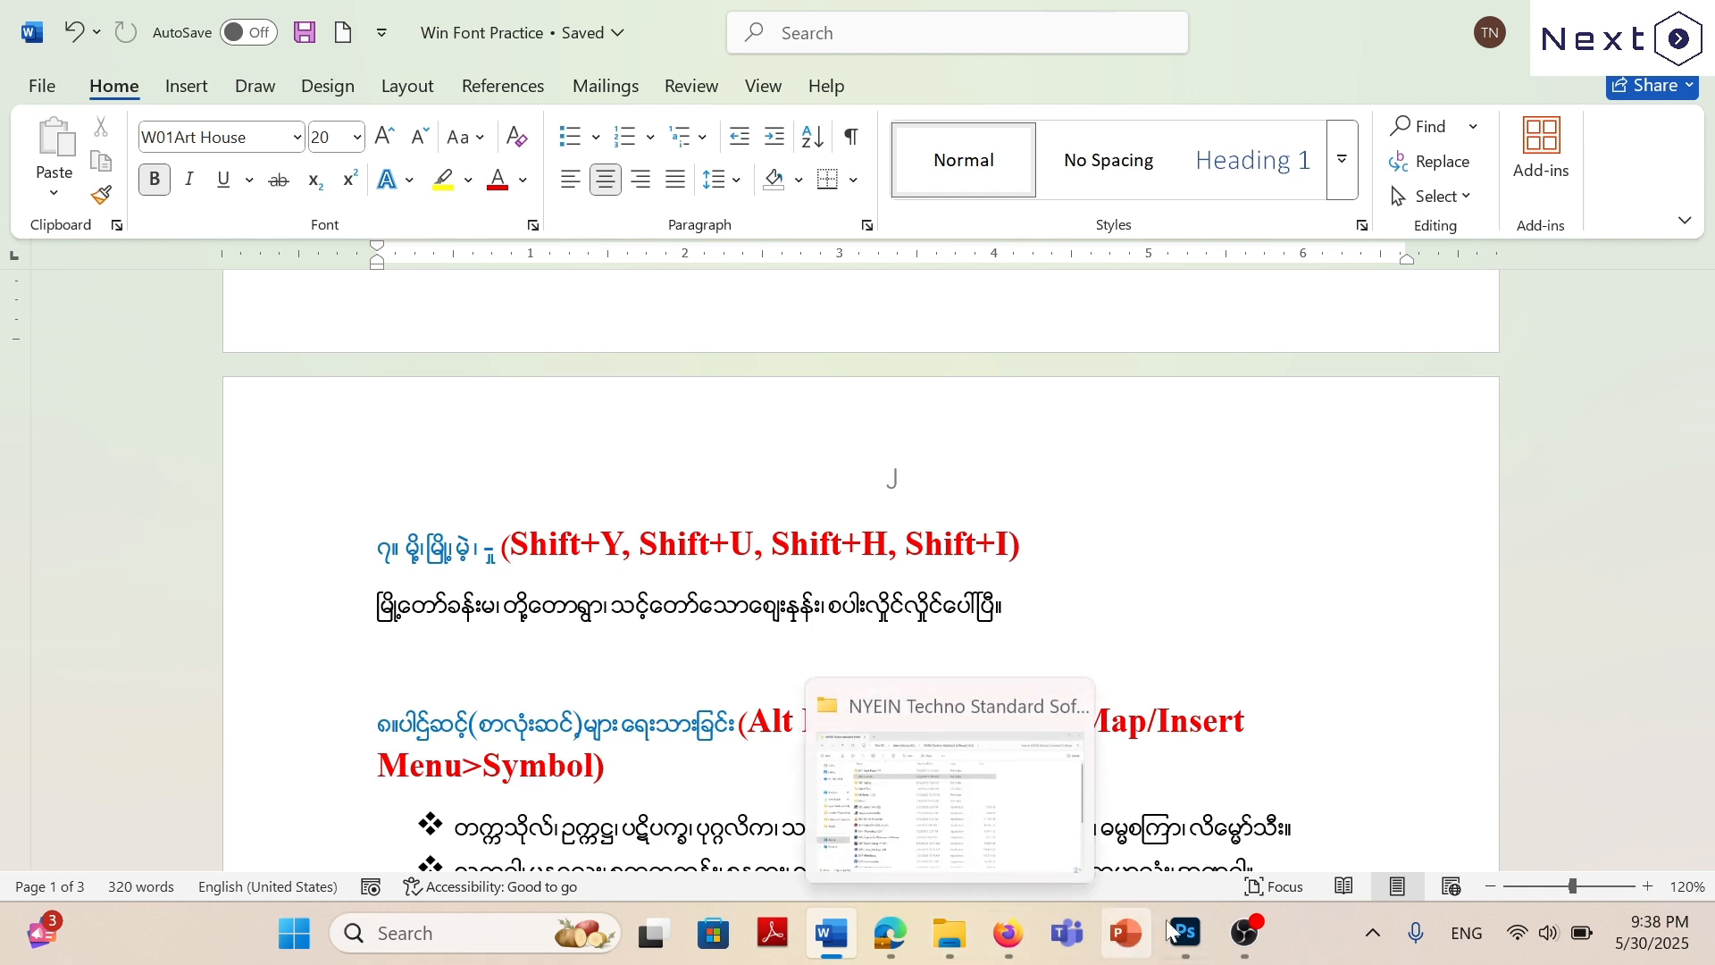
mouse_move(1189, 933)
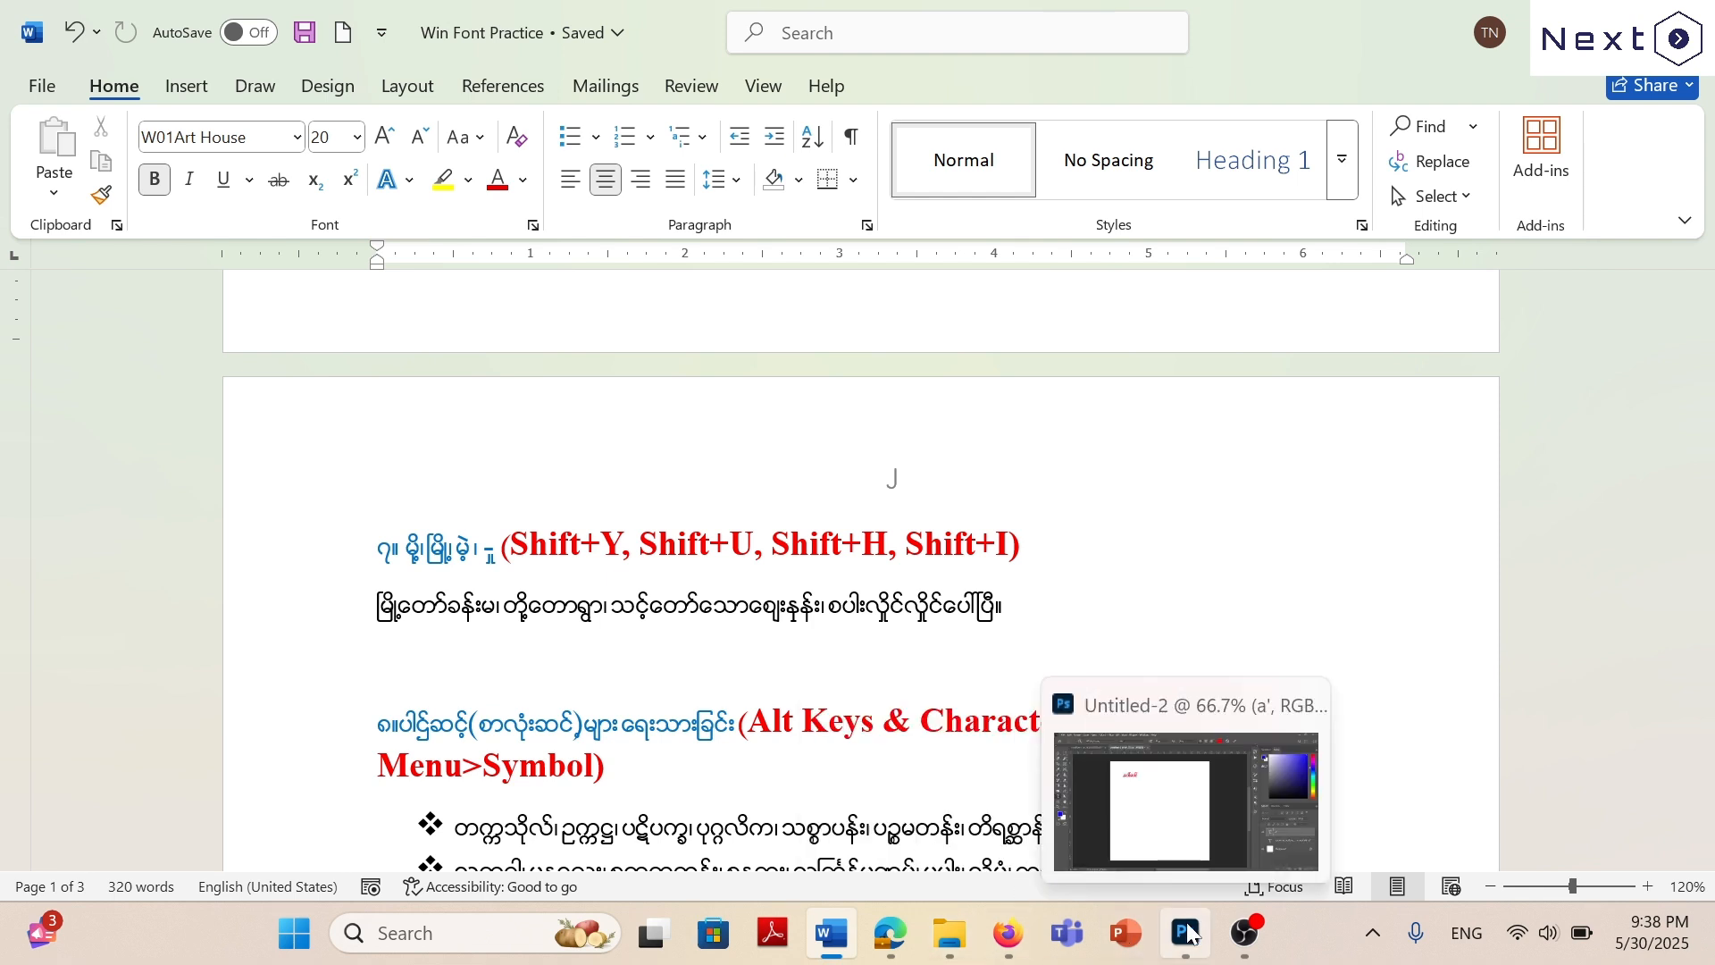
click(1189, 933)
key(Return)
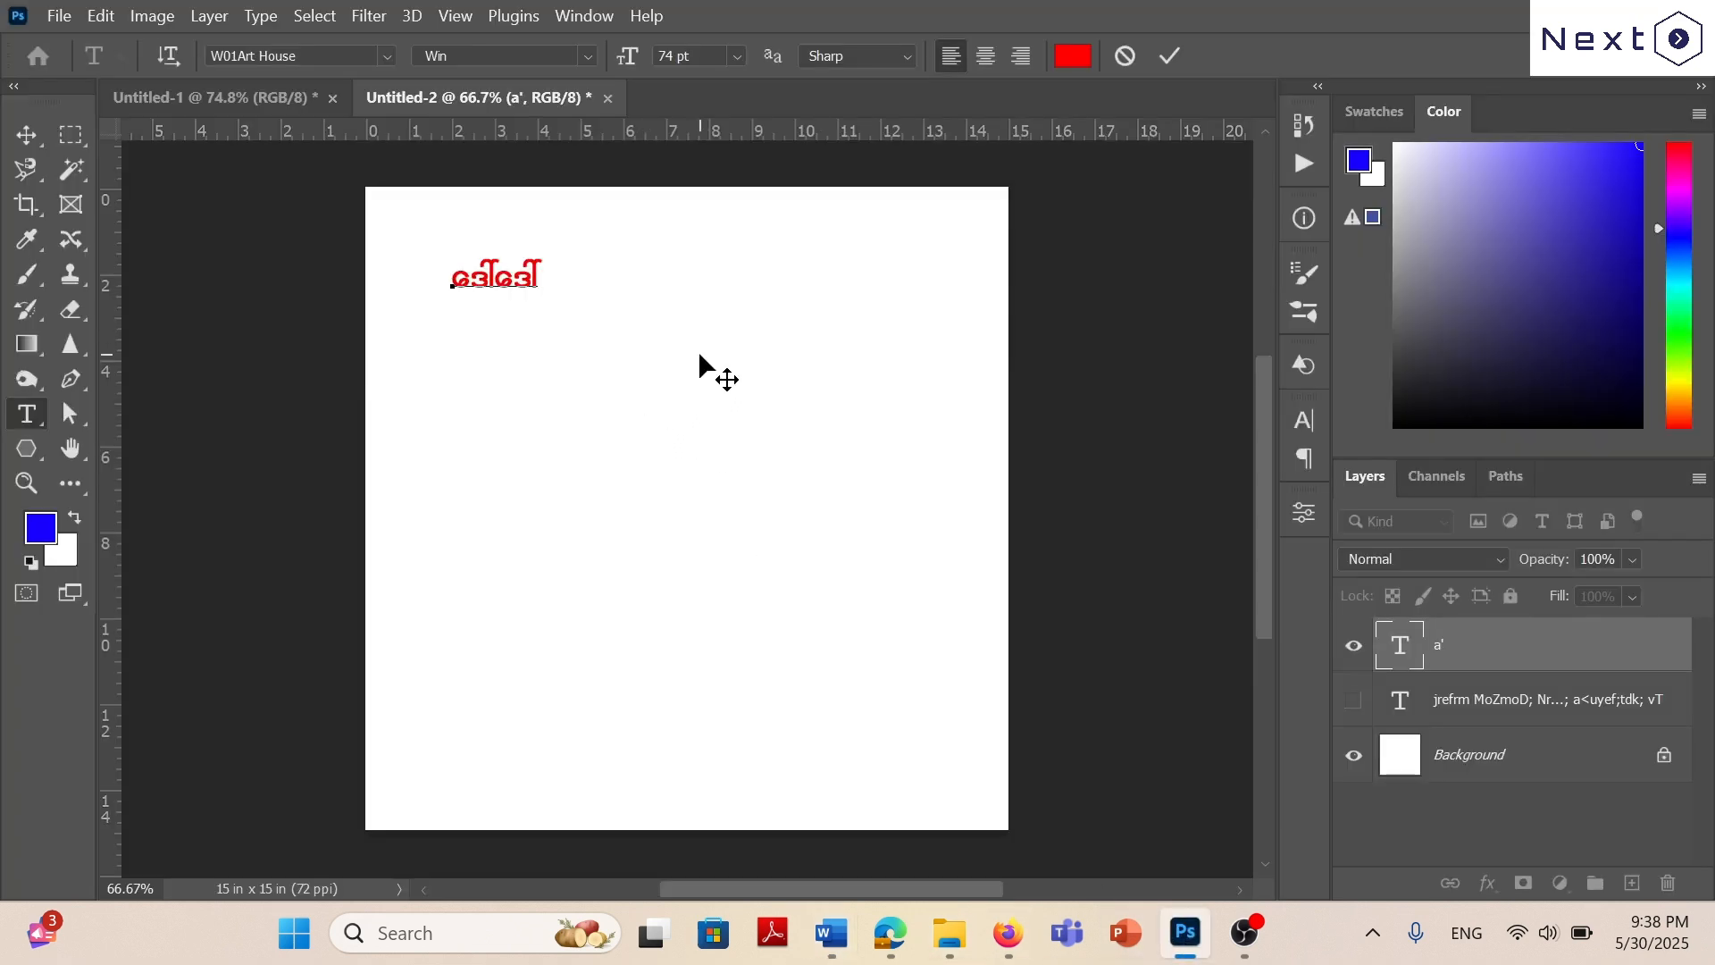
text(zdk)
text(Y)
Add a third line reading မြို့ to the text layer.
key(Return)
text(yrd)
text(K)
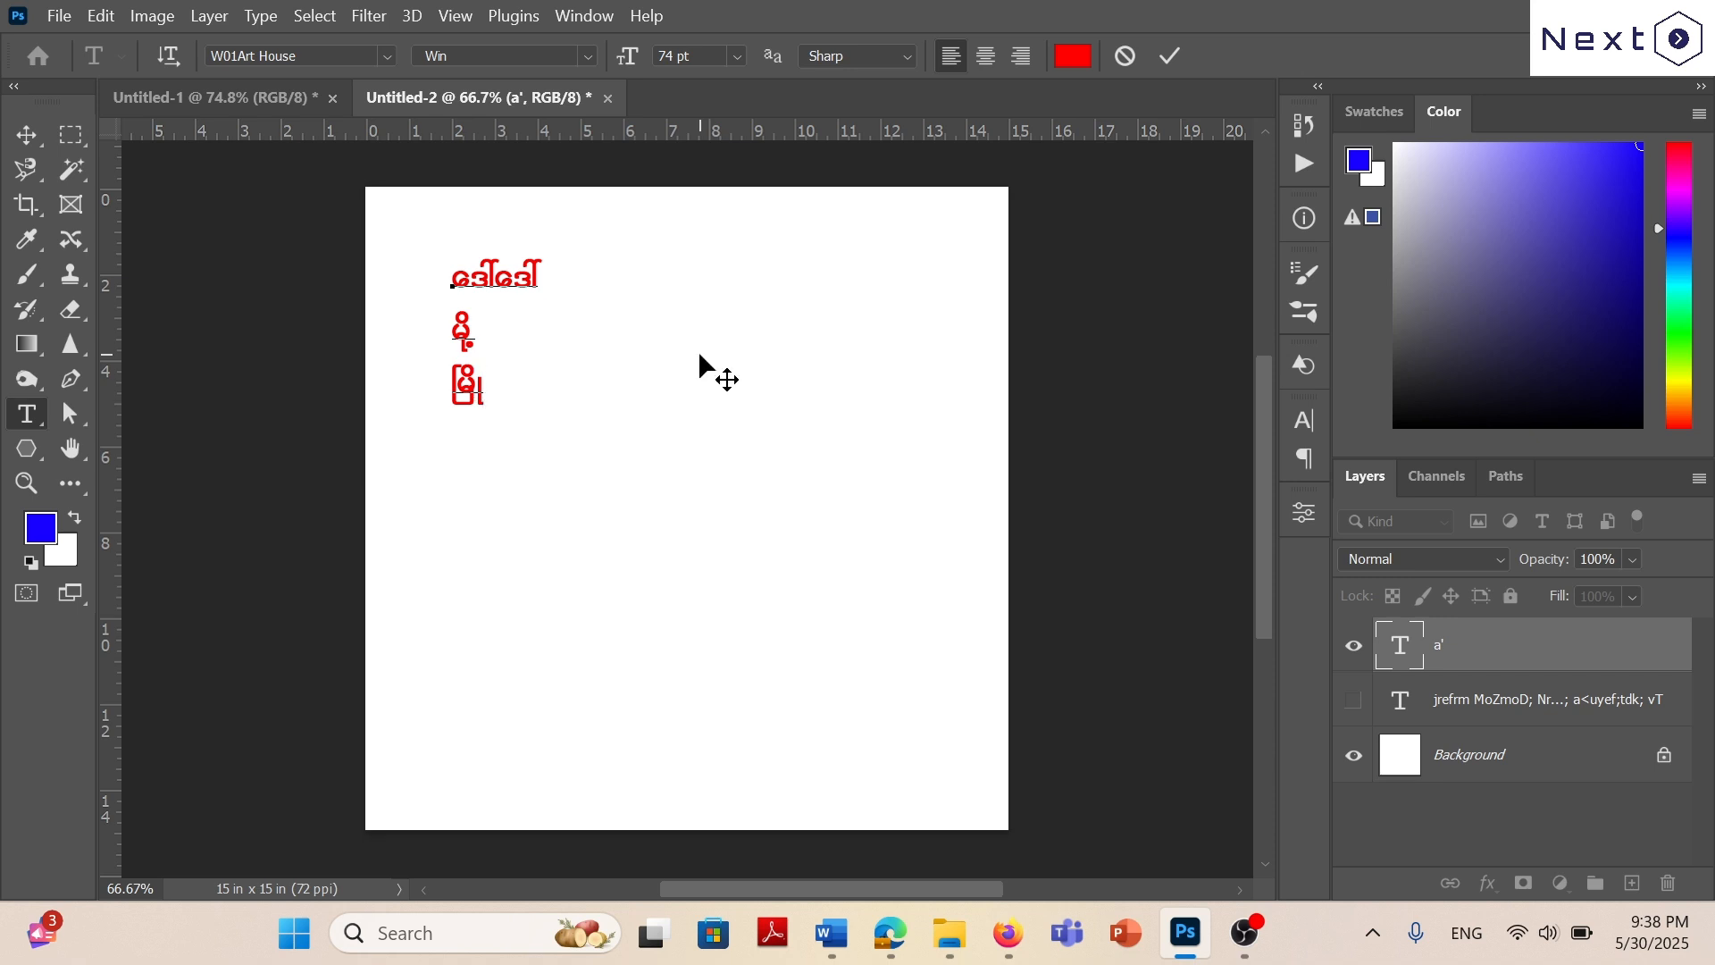
text(h)
Add a fourth line practising ေ with the dot-below mark, deleting and retyping the mark.
key(Return)
text(ah)
key(BackSpace)
text(h)
key(BackSpace)
text(h)
Switch to Word and review exercise 8 on stacked letters with Alt keys, Character Map and symbols.
click(829, 936)
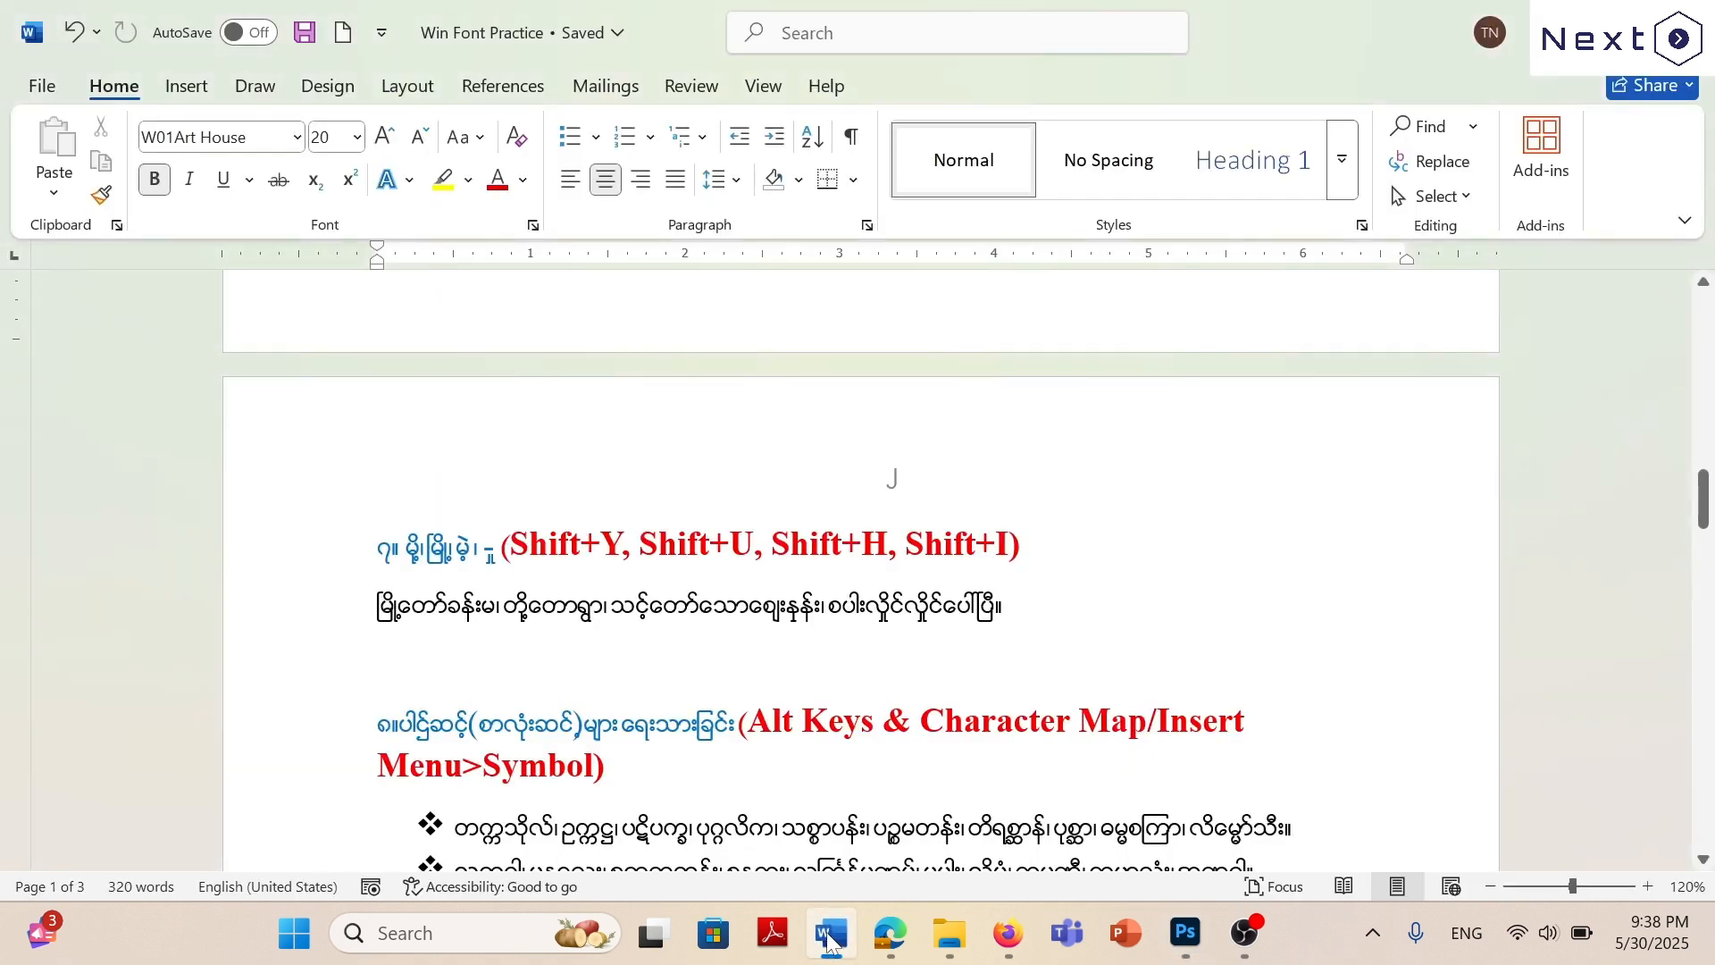
scroll(834, 503, down, 3)
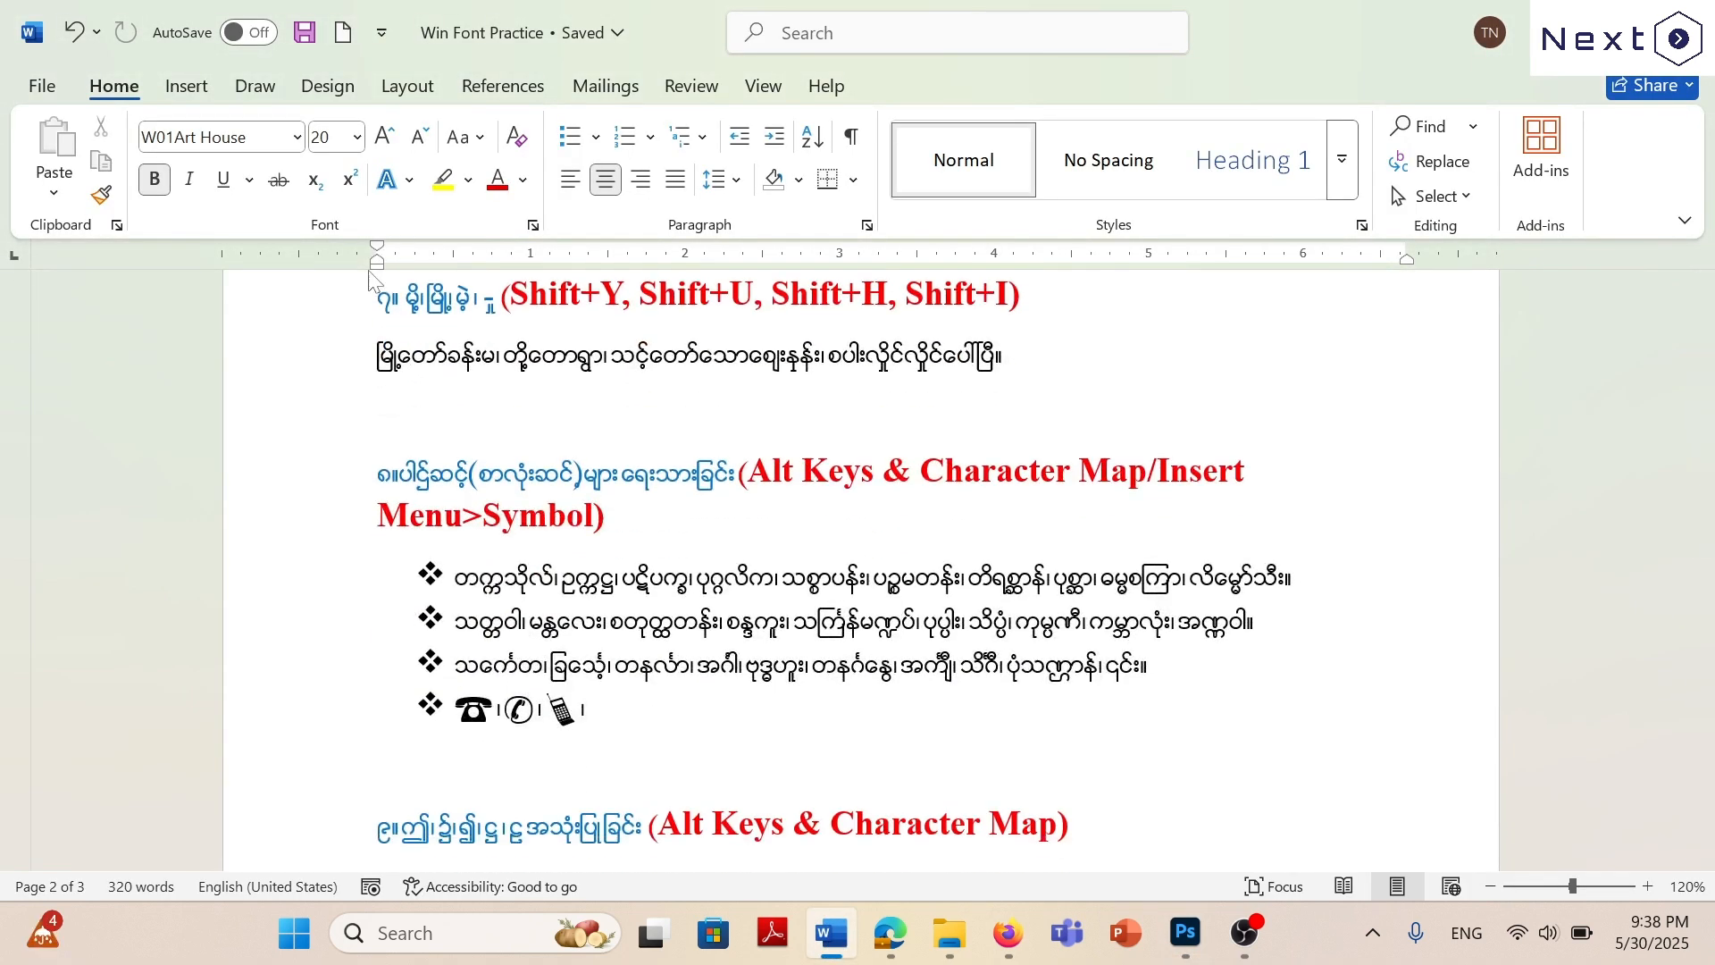
scroll(857, 572, down, 3)
scroll(858, 572, up, 3)
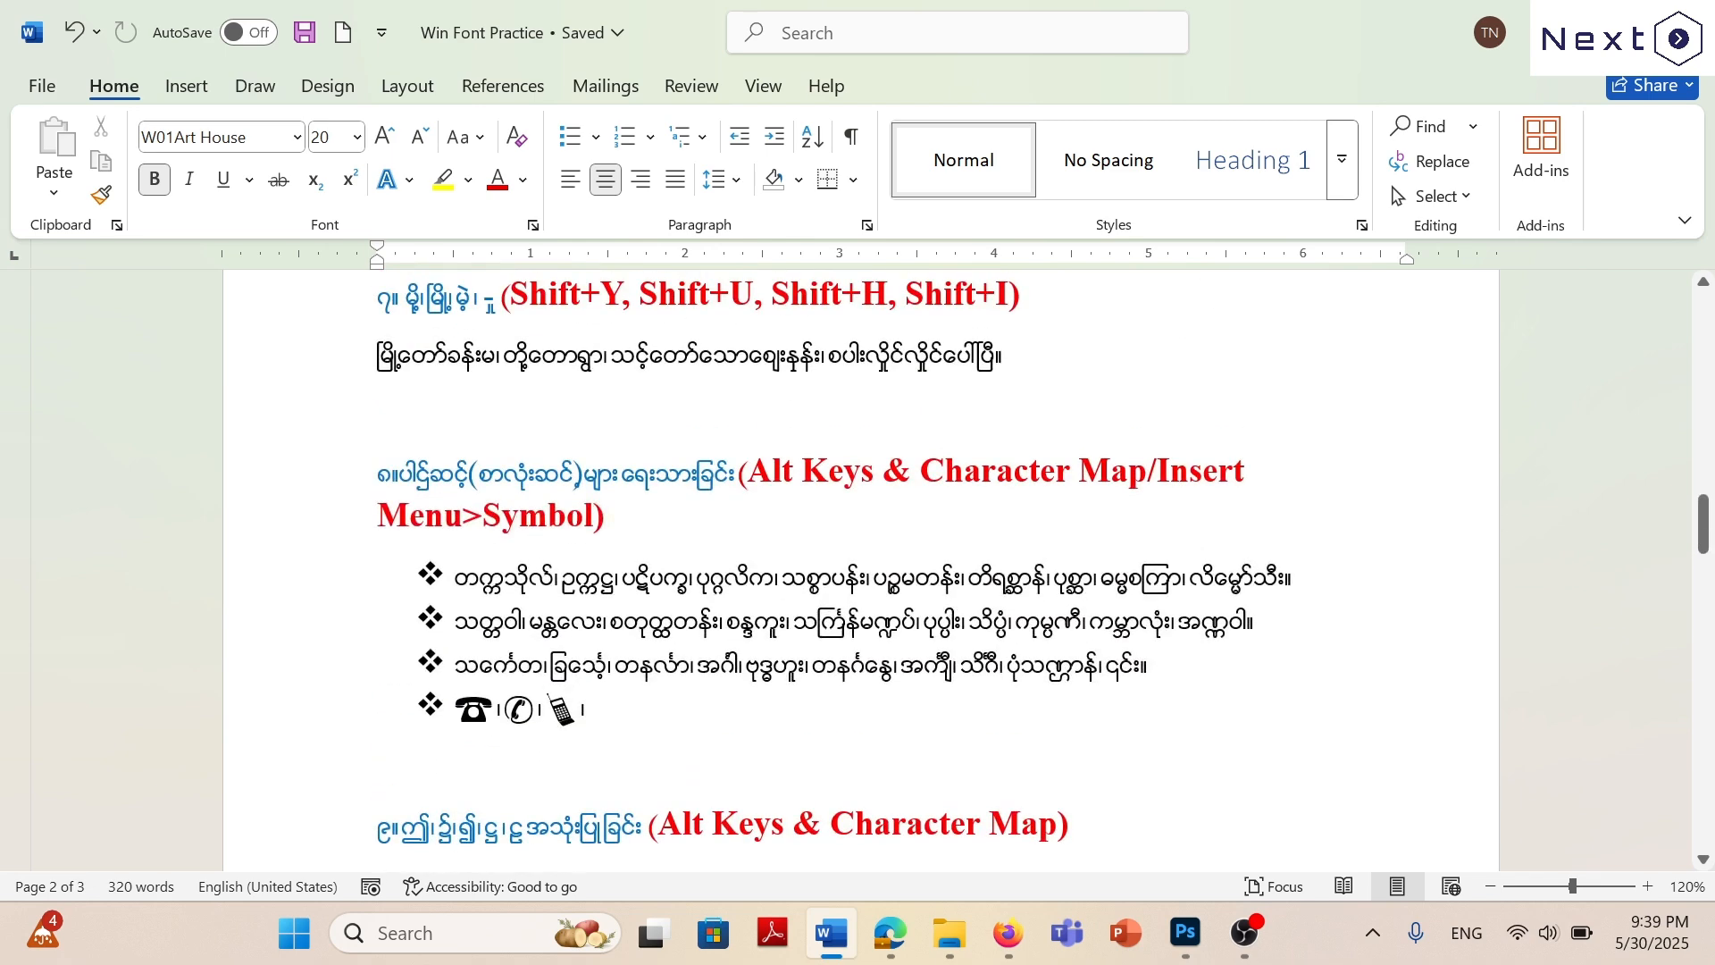
Switch to Photoshop and add a fifth line reading လှိုင်လှိုင် to the text layer.
scroll(858, 571, down, 3)
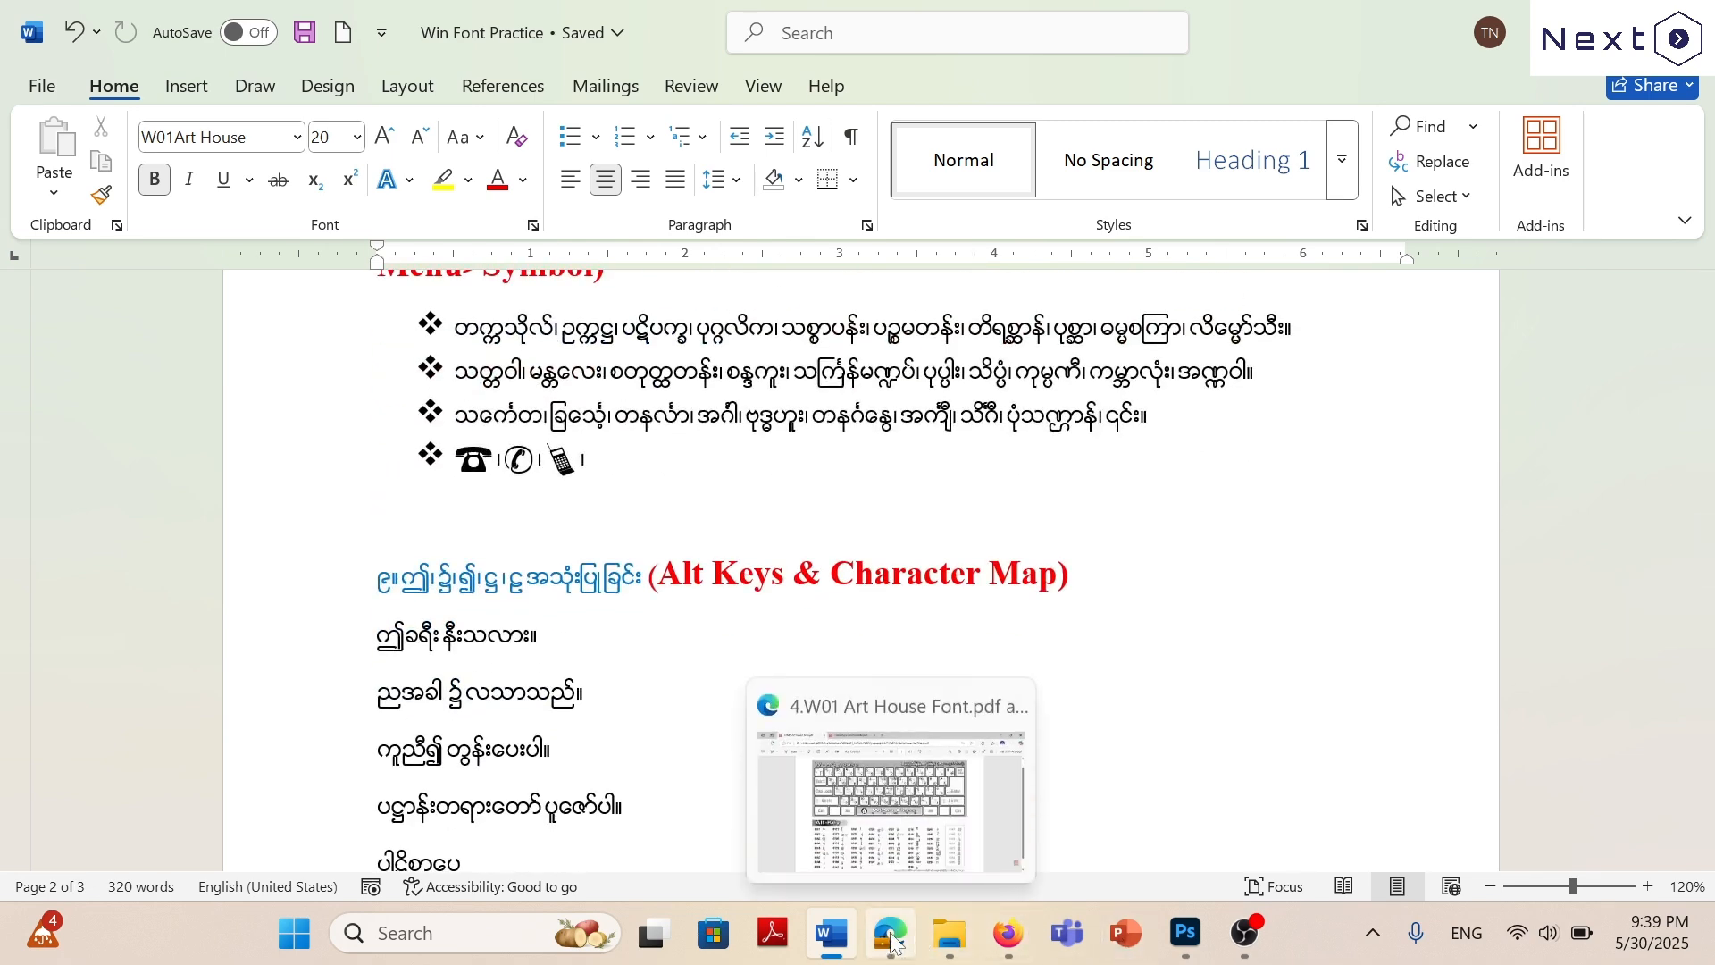
click(1176, 935)
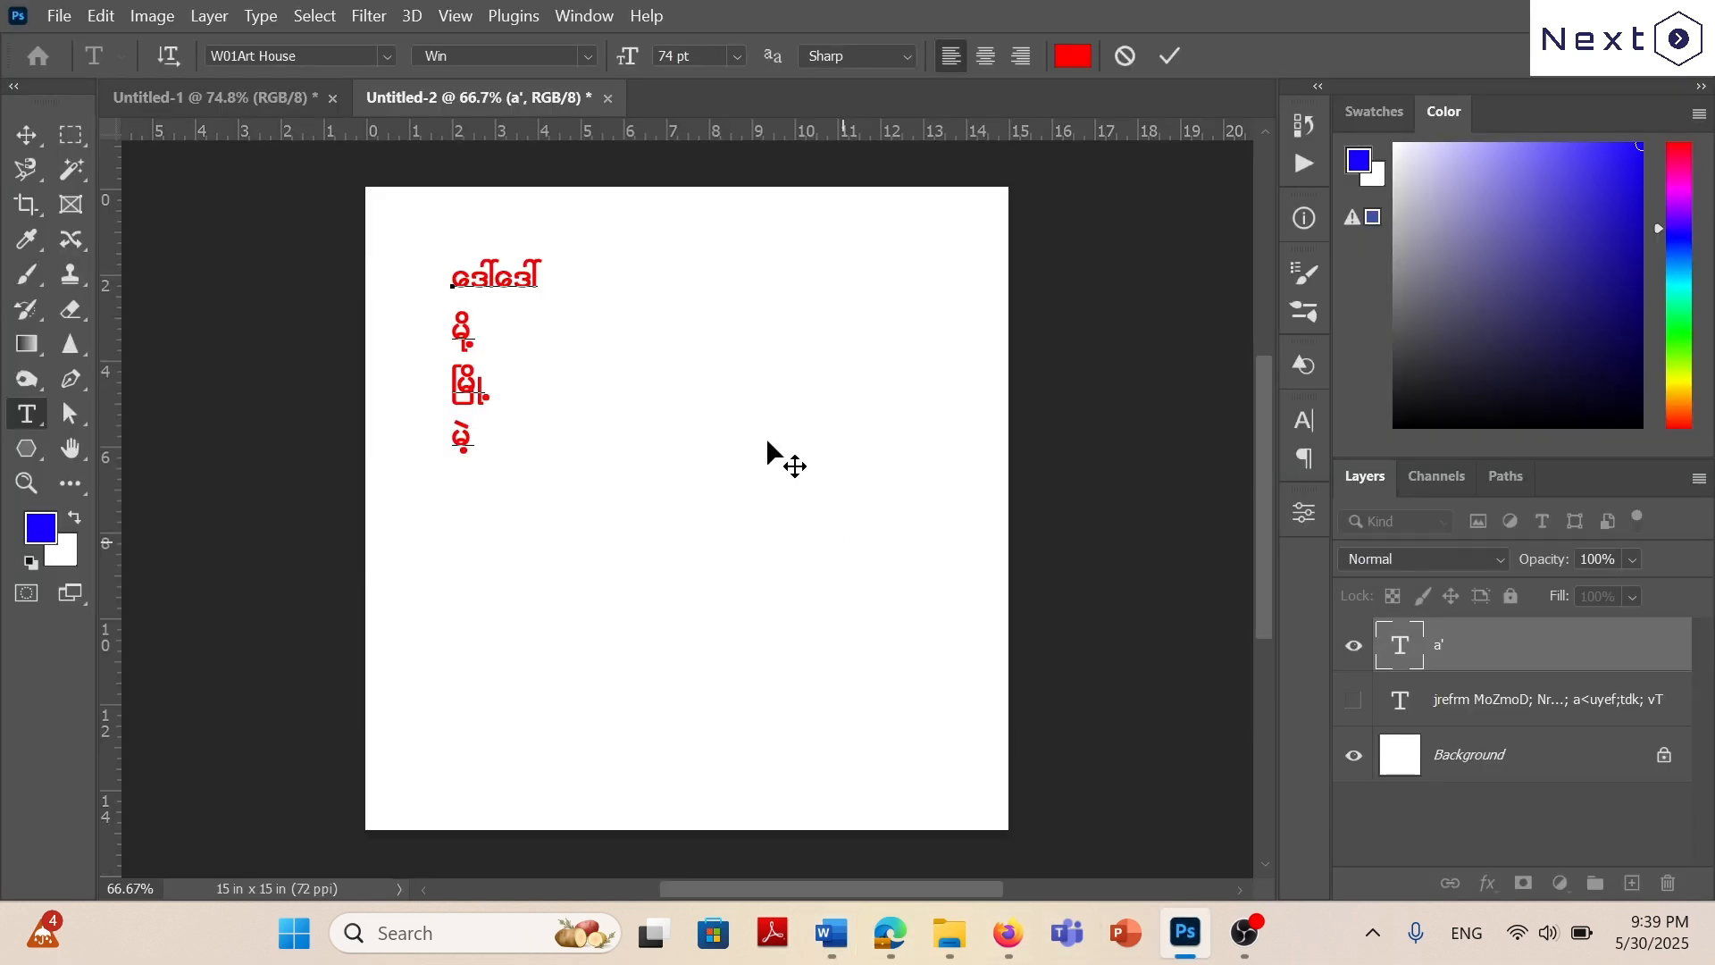
text(vId )
text(i)
text(vdkif)
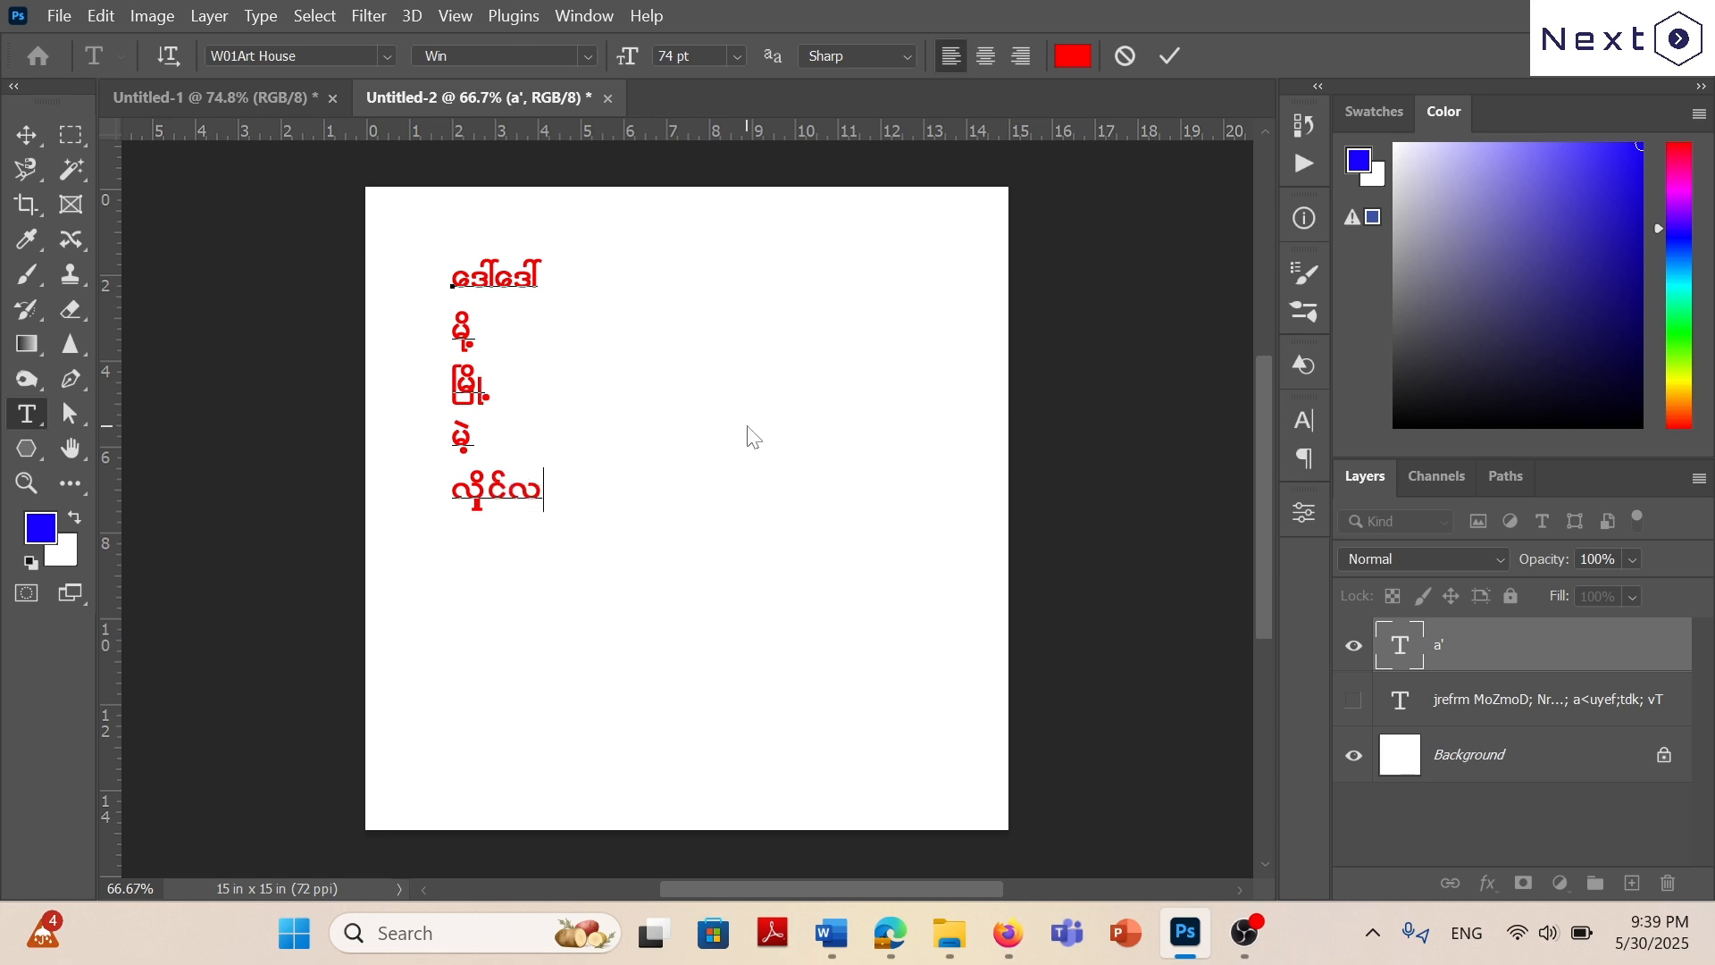
Add a sixth line repeating လှိုင်လှိုင်, correcting the second syllable's vowel marks along the way.
key(Return)
text(v)
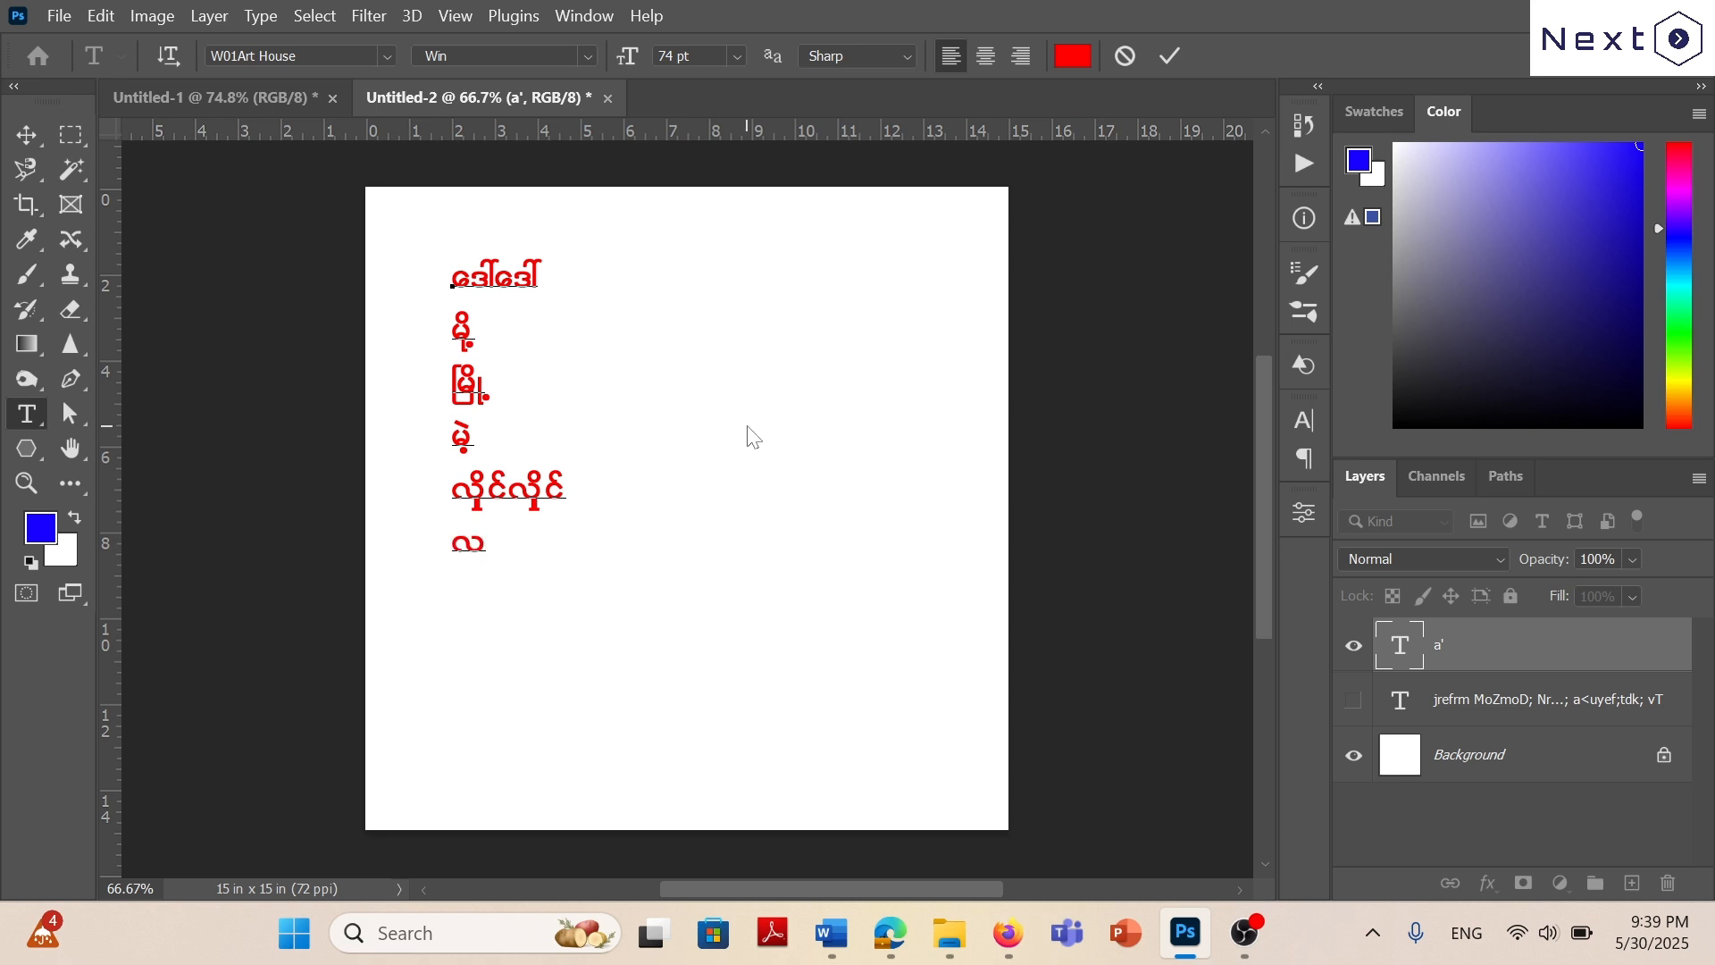
text(ldifvk)
key(BackSpace)
text(l)
key(BackSpace)
text(dkif)
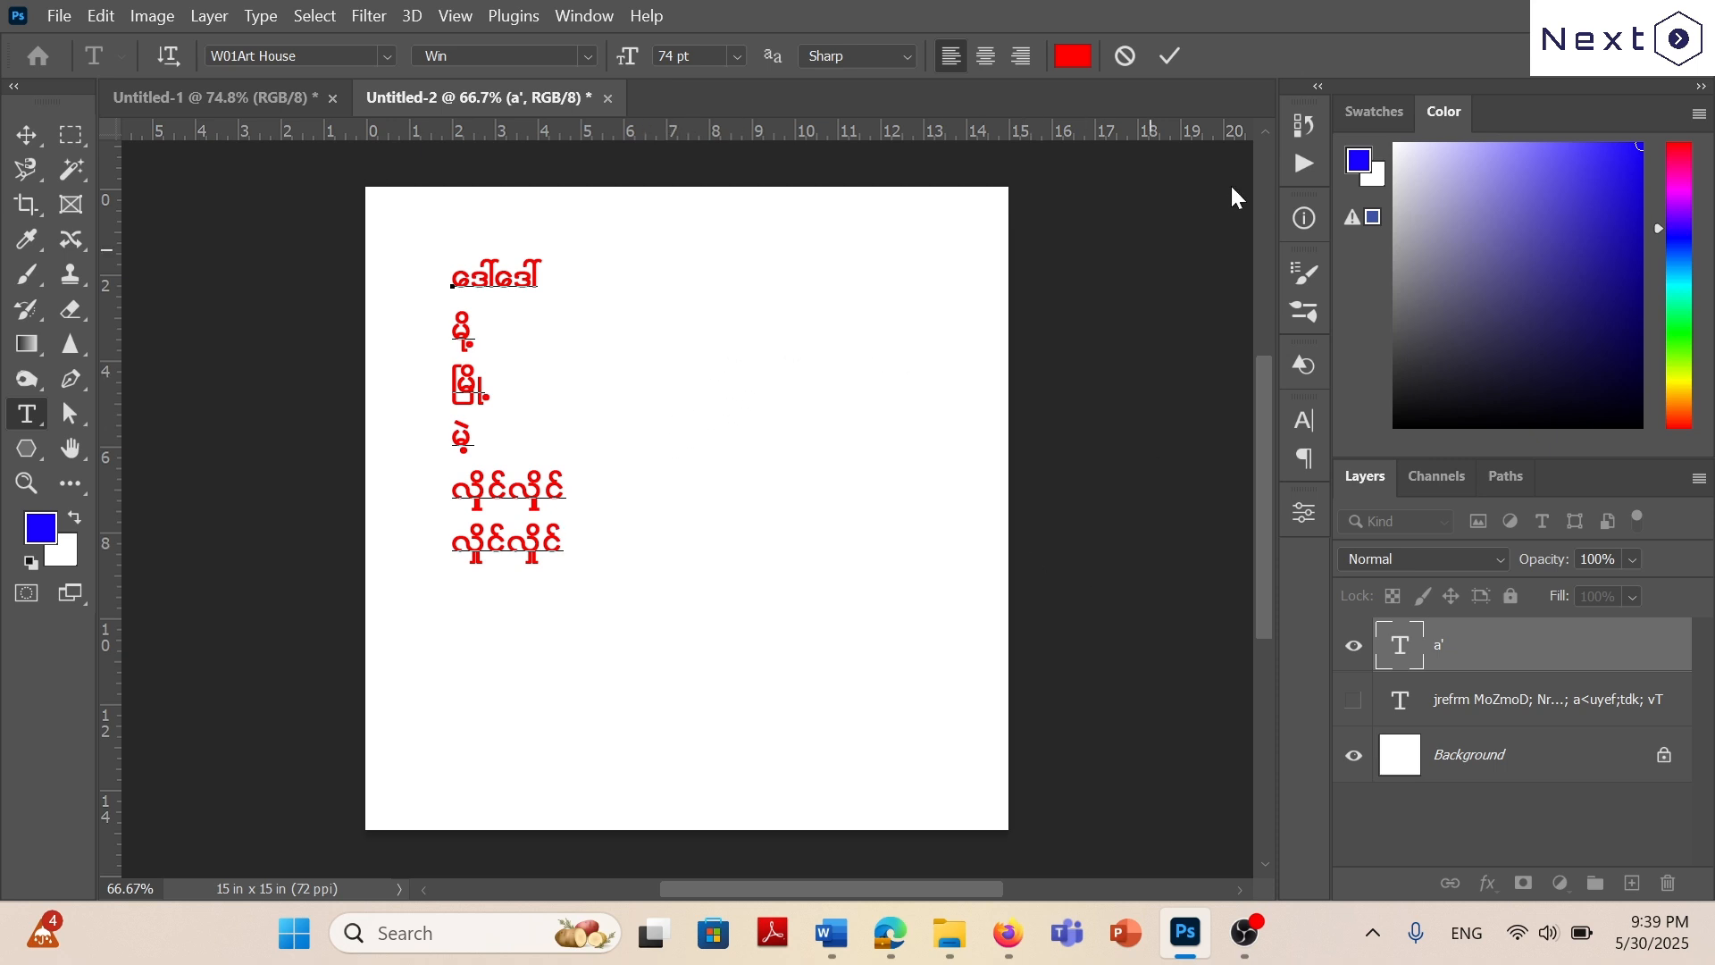
Review the exercise 8 stacked-letter words in Word and the Alt-Key code chart in the W01 Art House Font PDF.
mouse_move(898, 937)
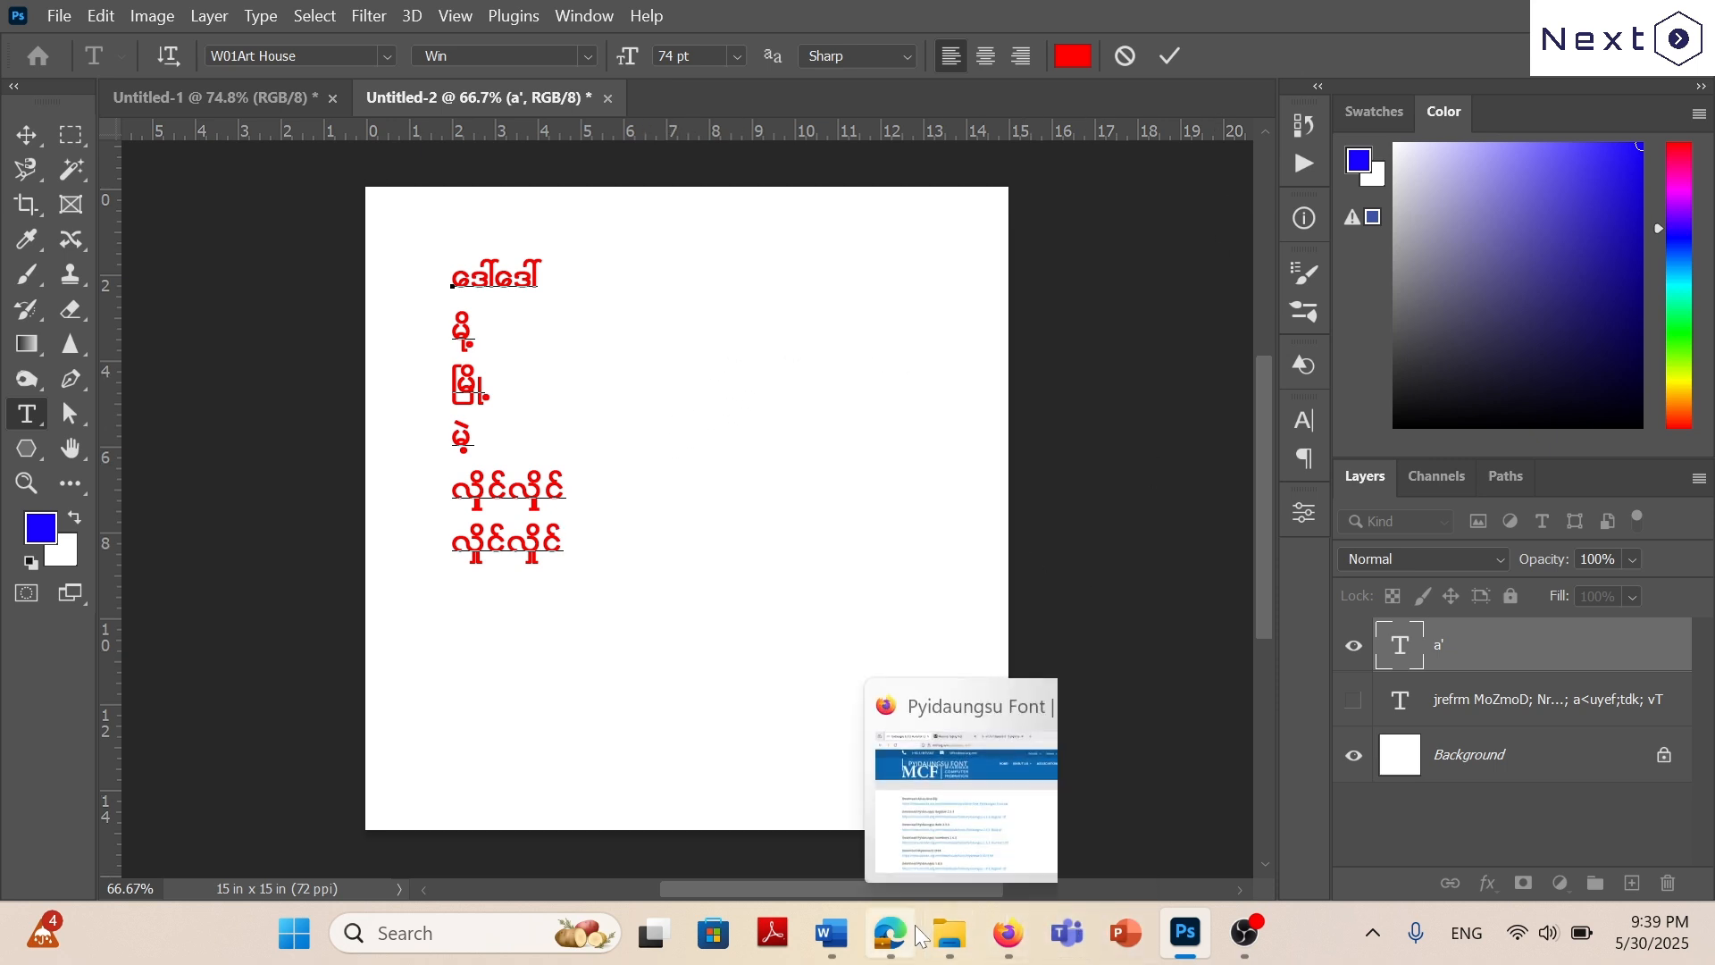
click(831, 932)
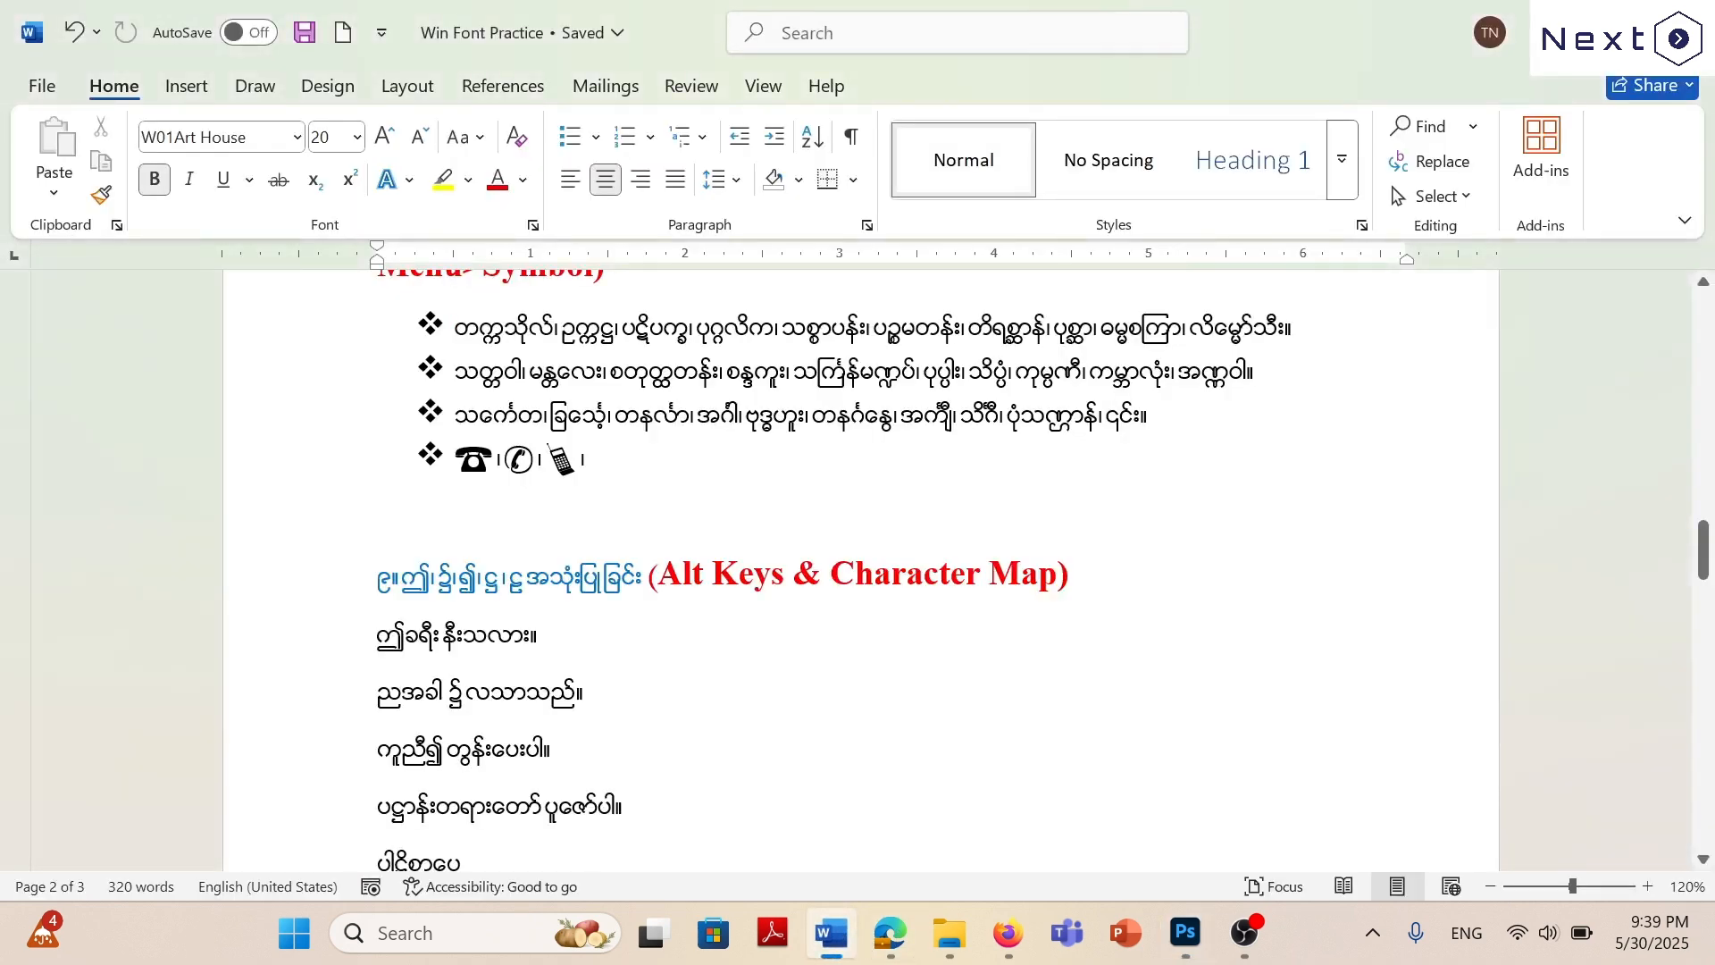
scroll(858, 572, up, 3)
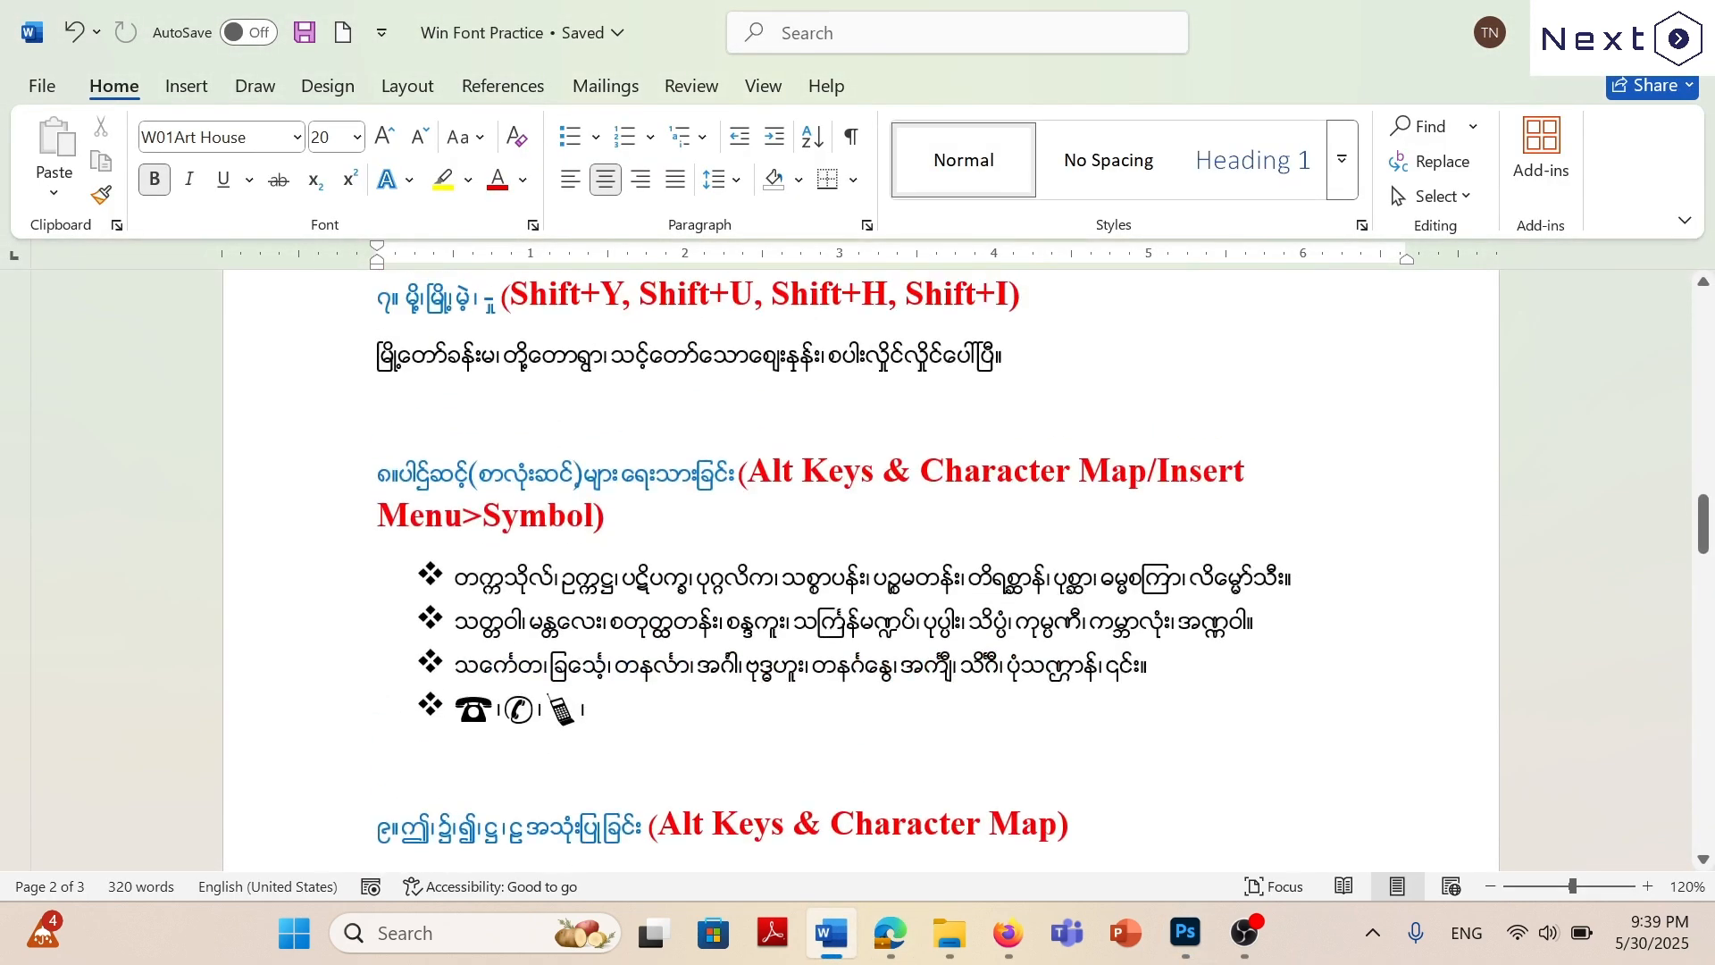
scroll(857, 571, down, 3)
scroll(857, 572, up, 3)
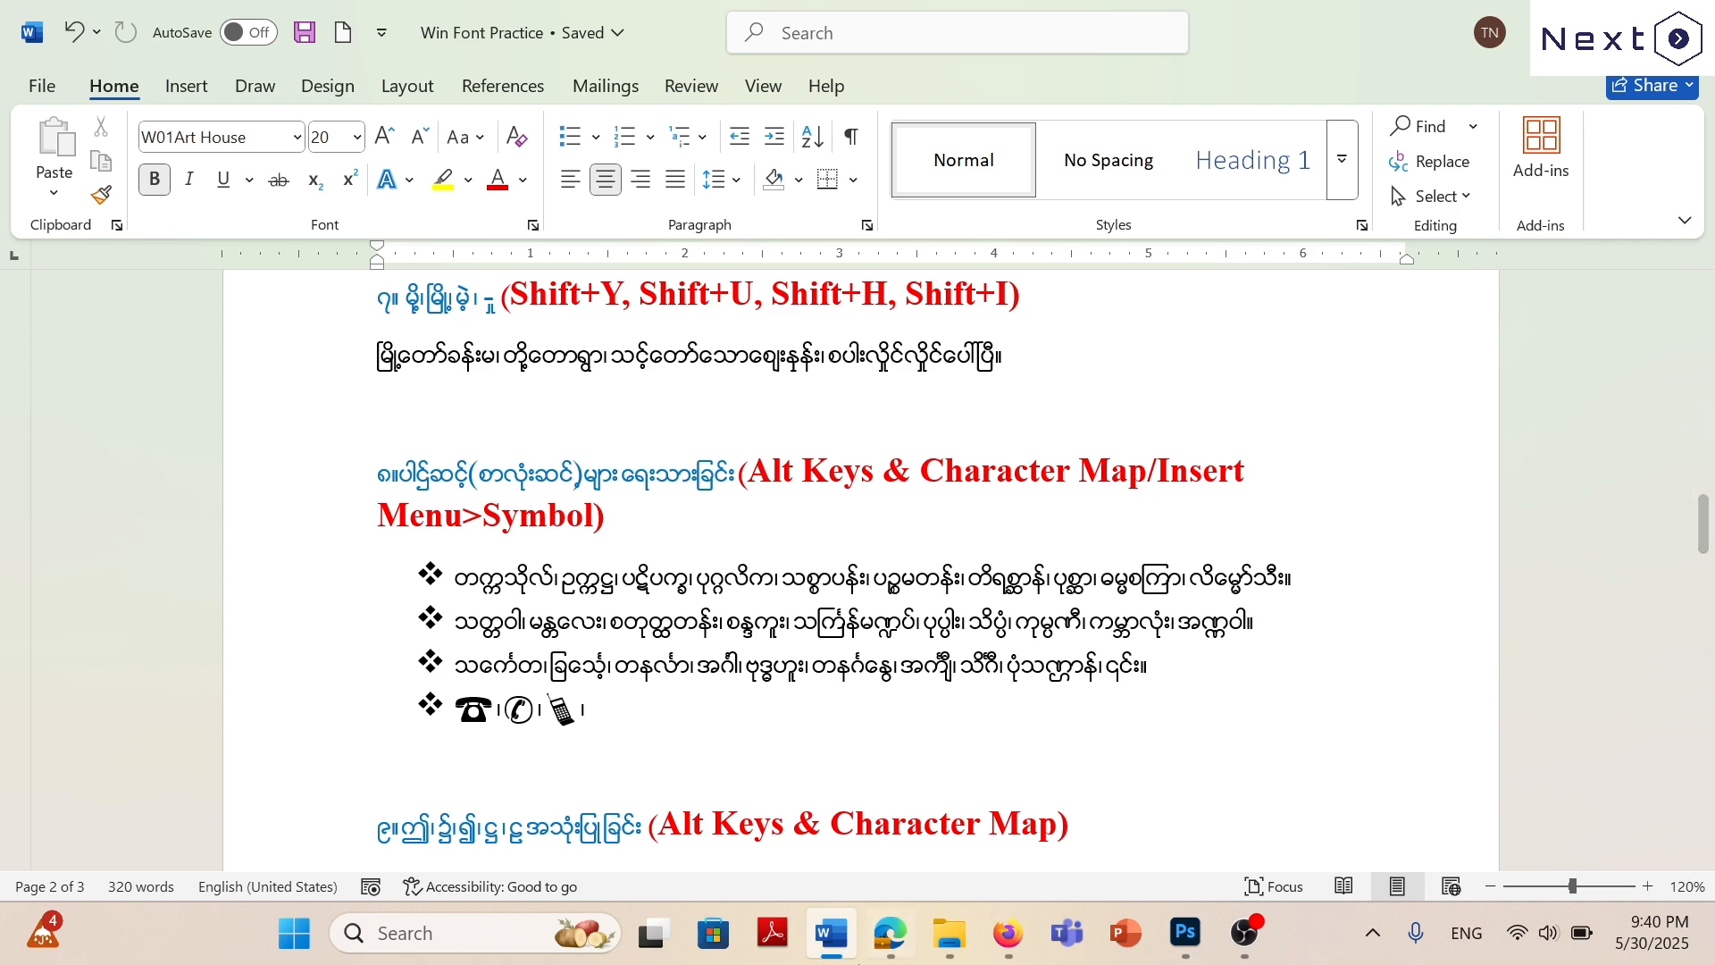
click(890, 932)
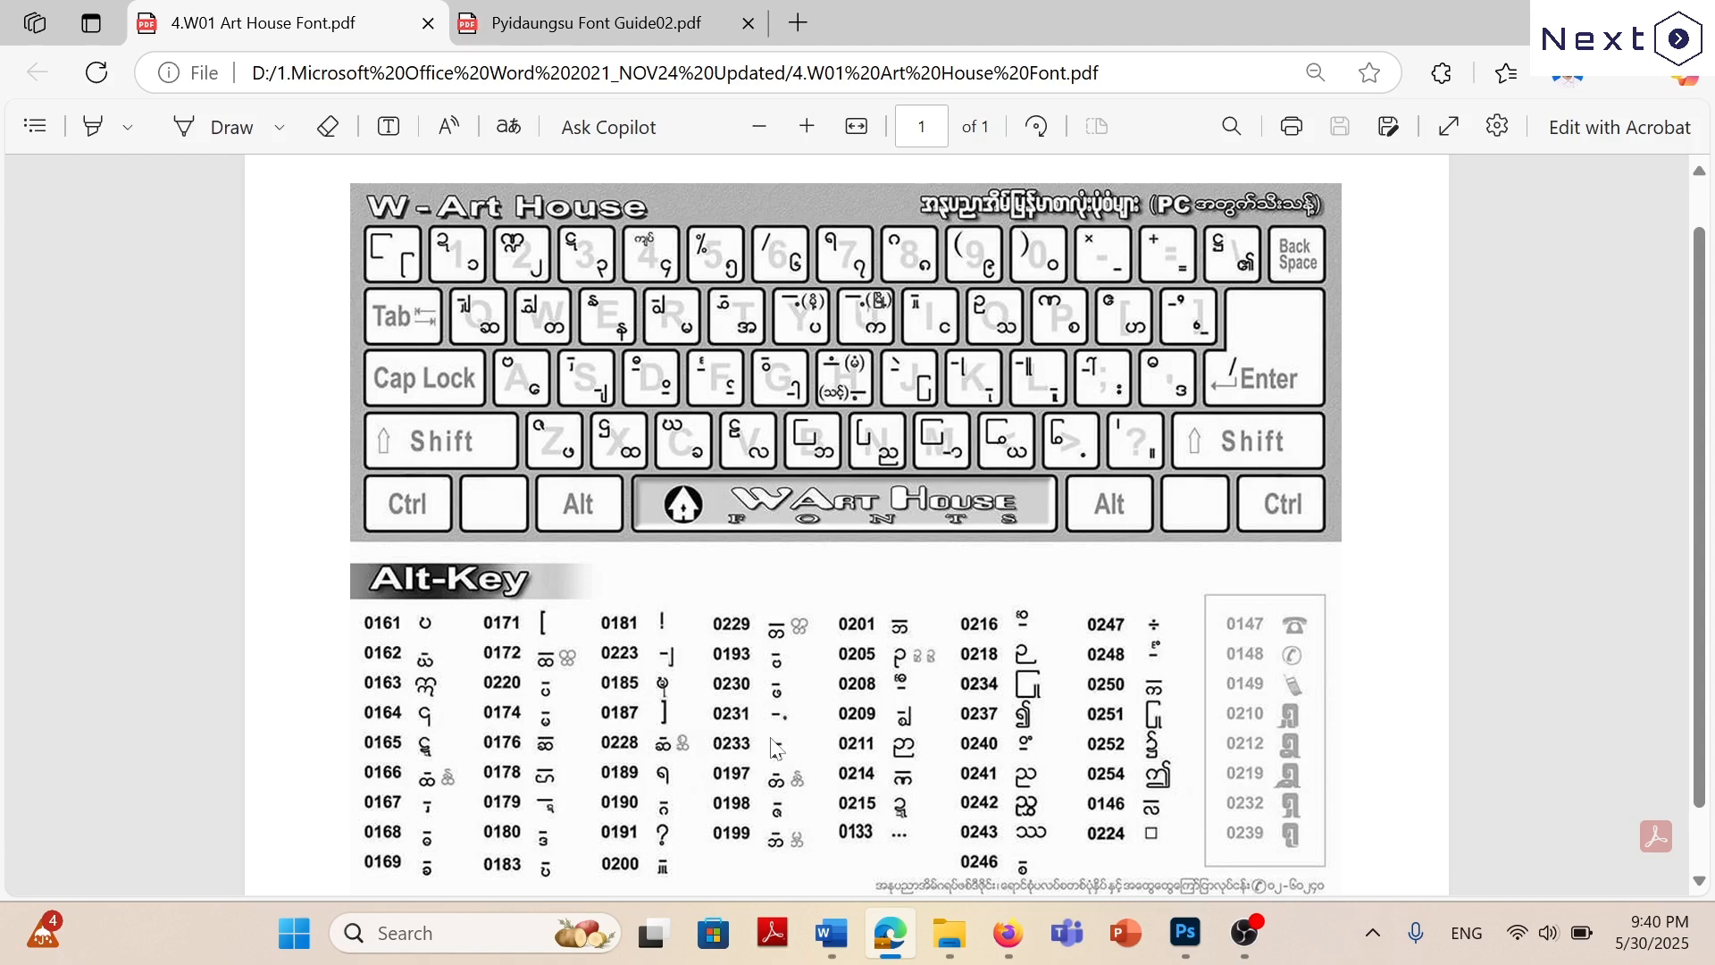
Back in Photoshop, commit and hide the finished text layer, and start a new text layer reading တက.
click(1194, 945)
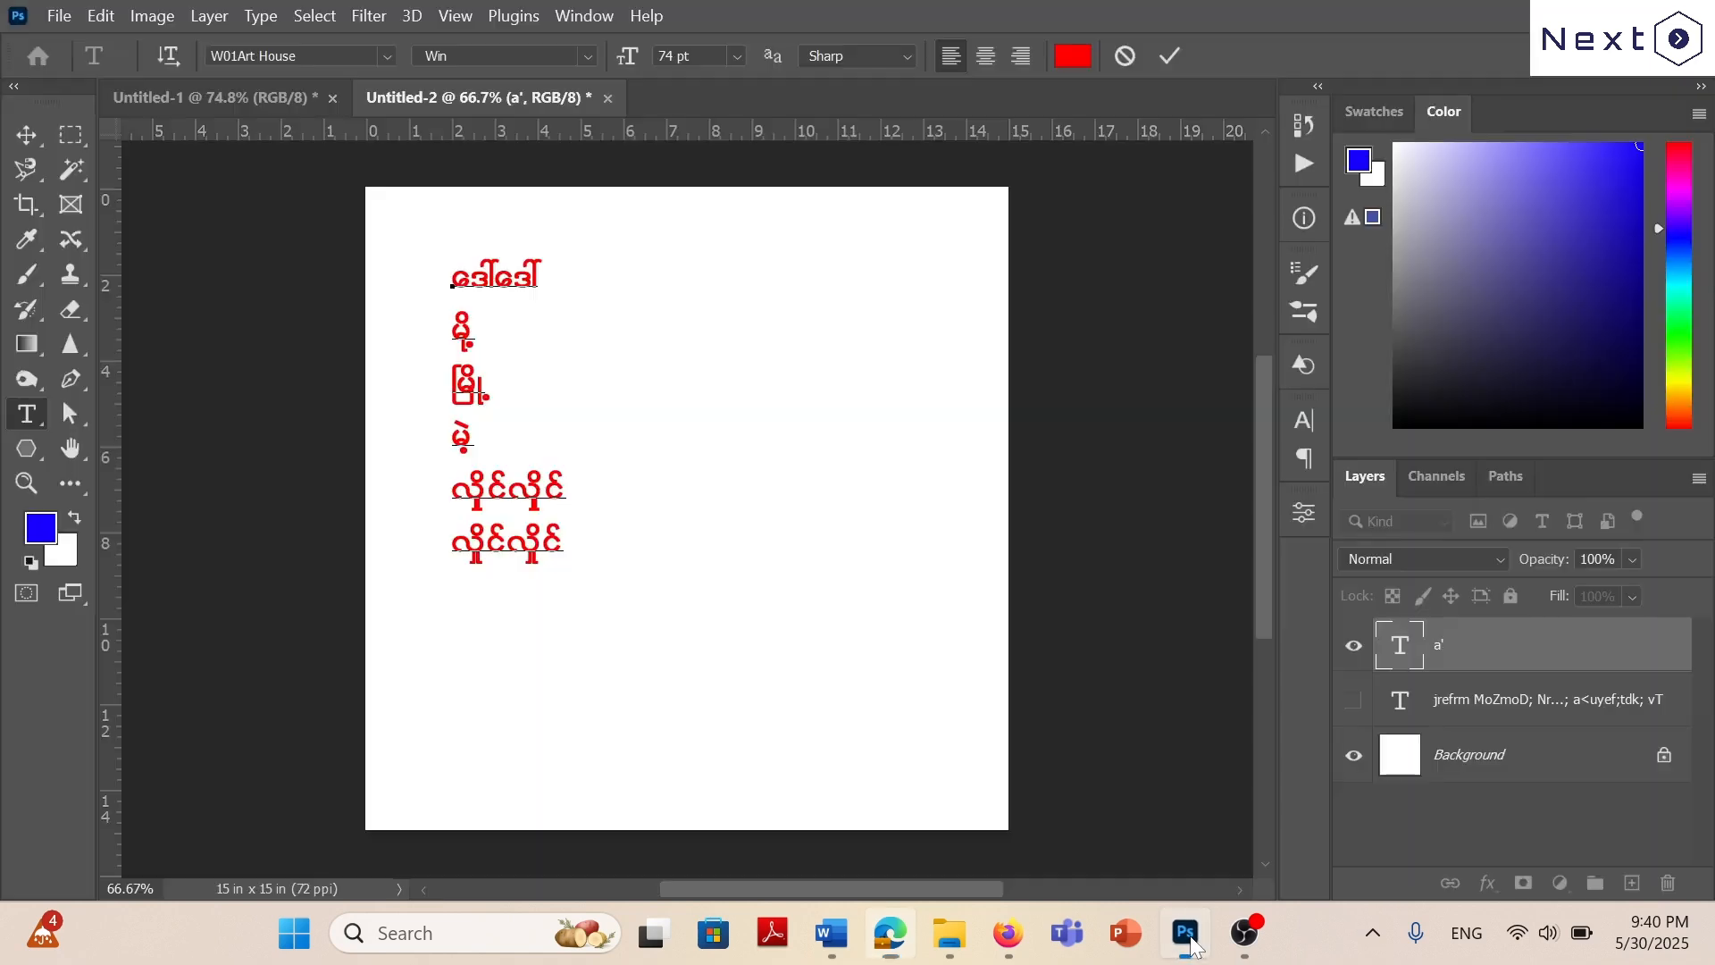
click(1170, 56)
click(1352, 644)
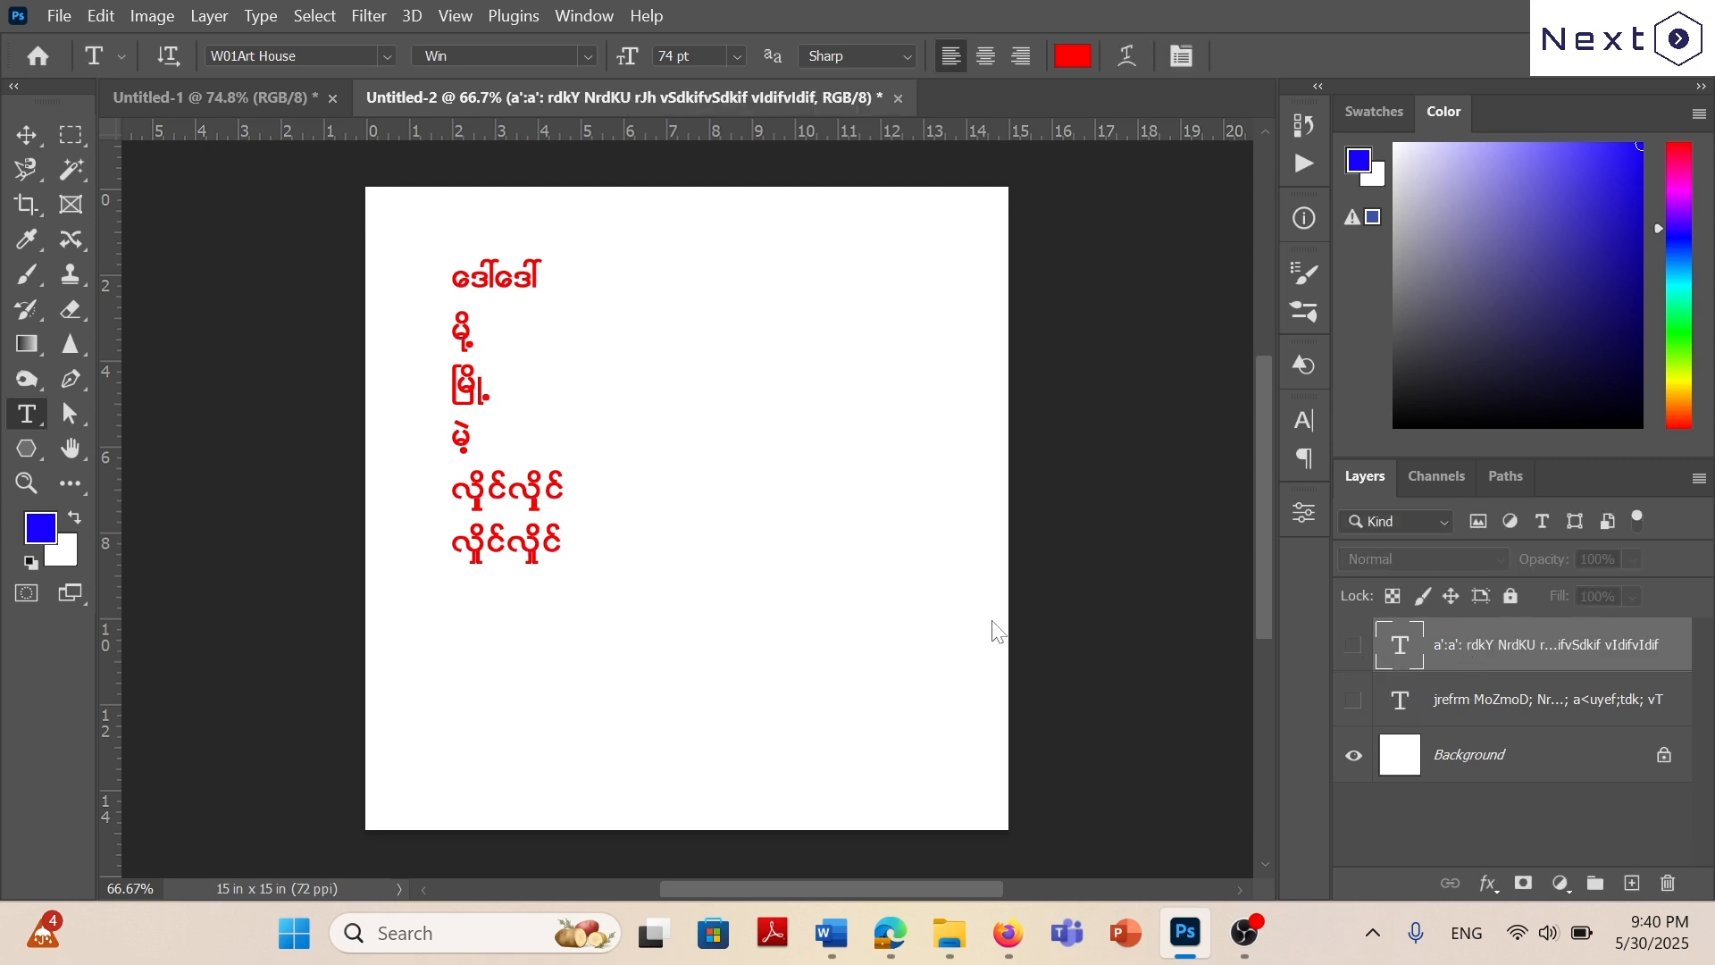
click(478, 300)
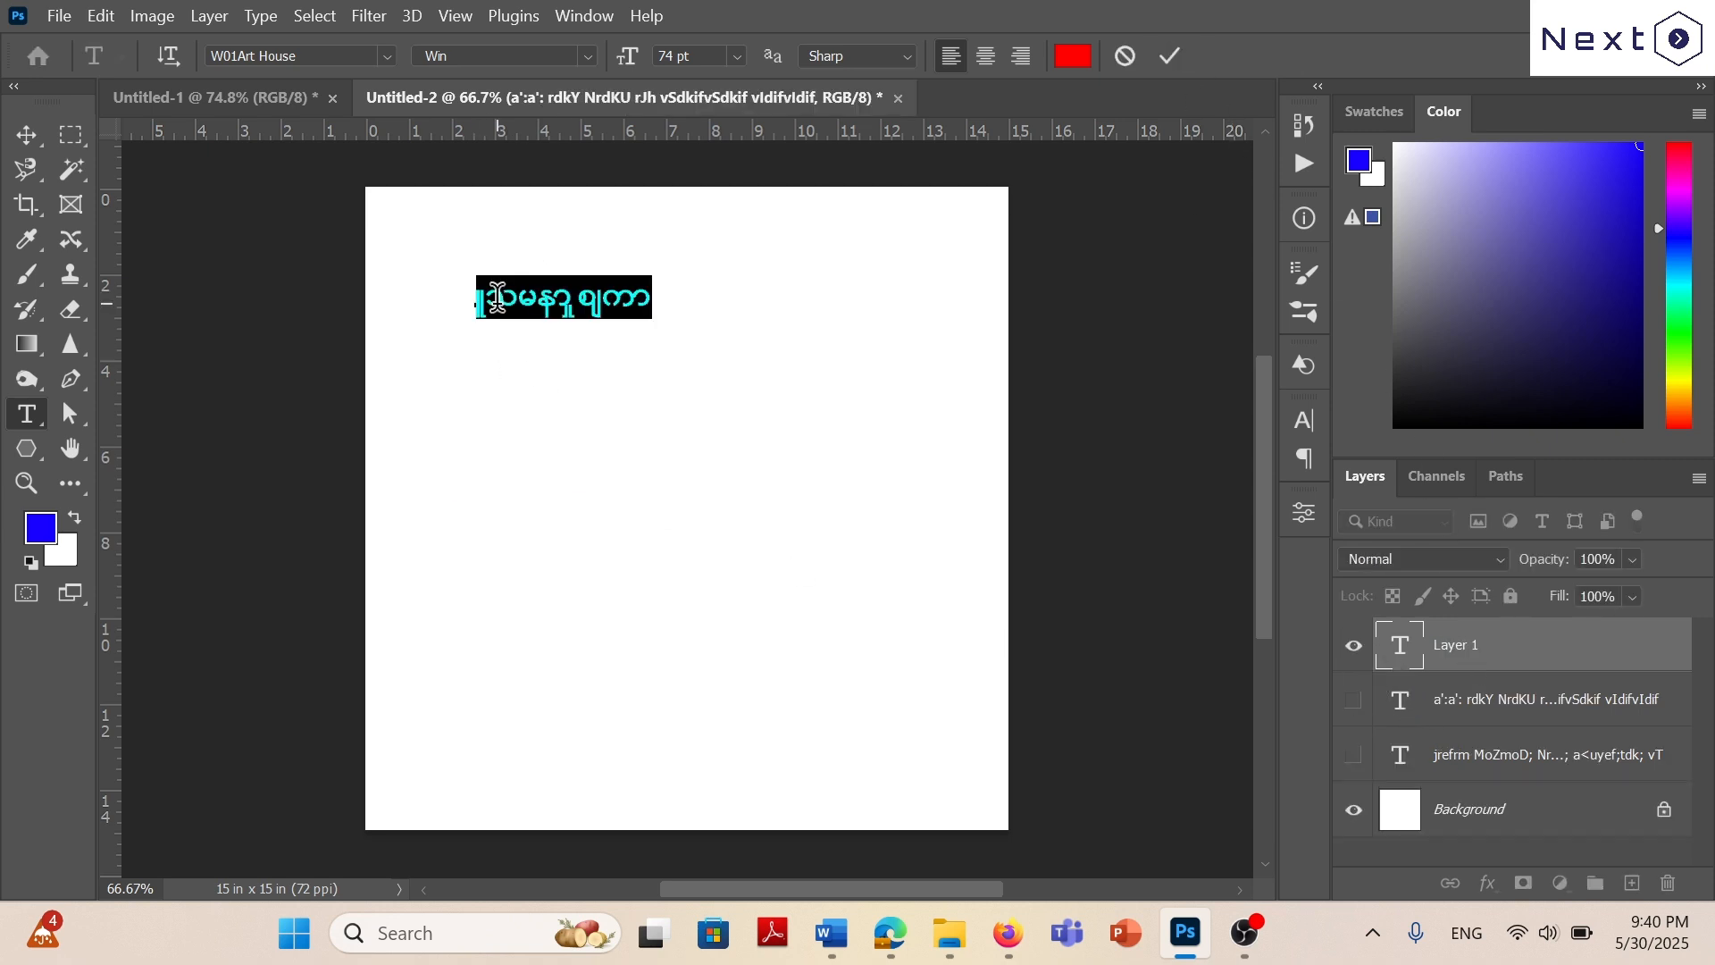
text(wu)
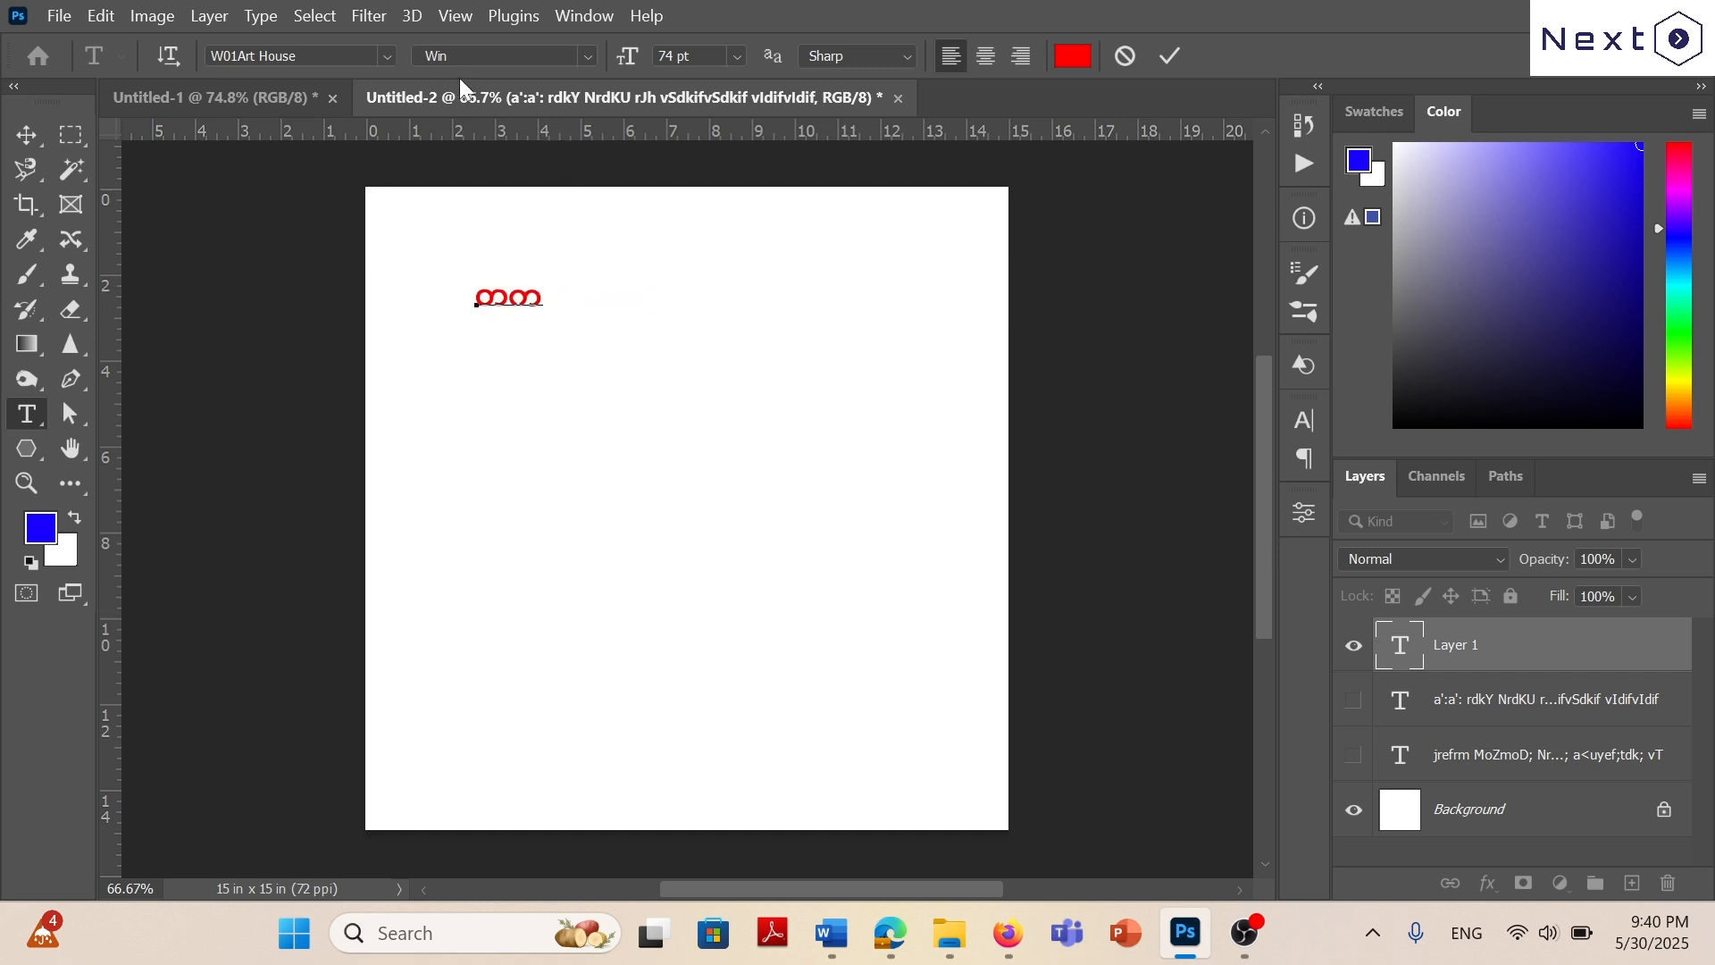
Open the Glyphs panel and insert the stacked က glyph (Unicode 00FA) beneath the last letter.
click(586, 17)
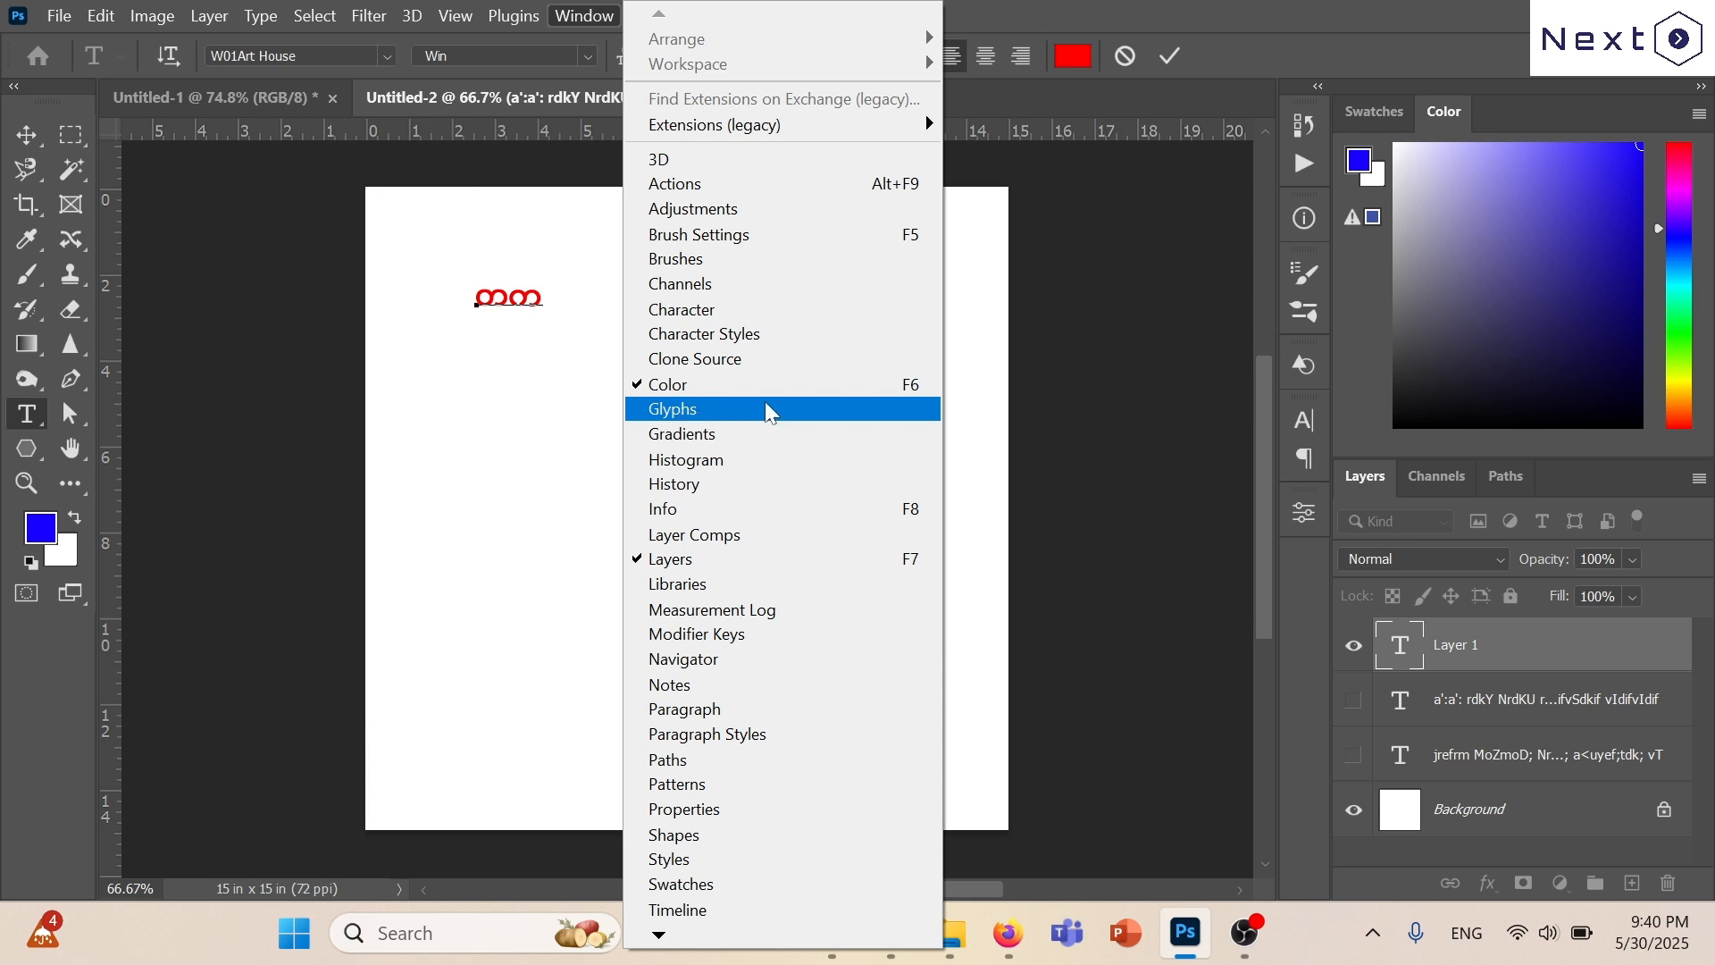
click(720, 407)
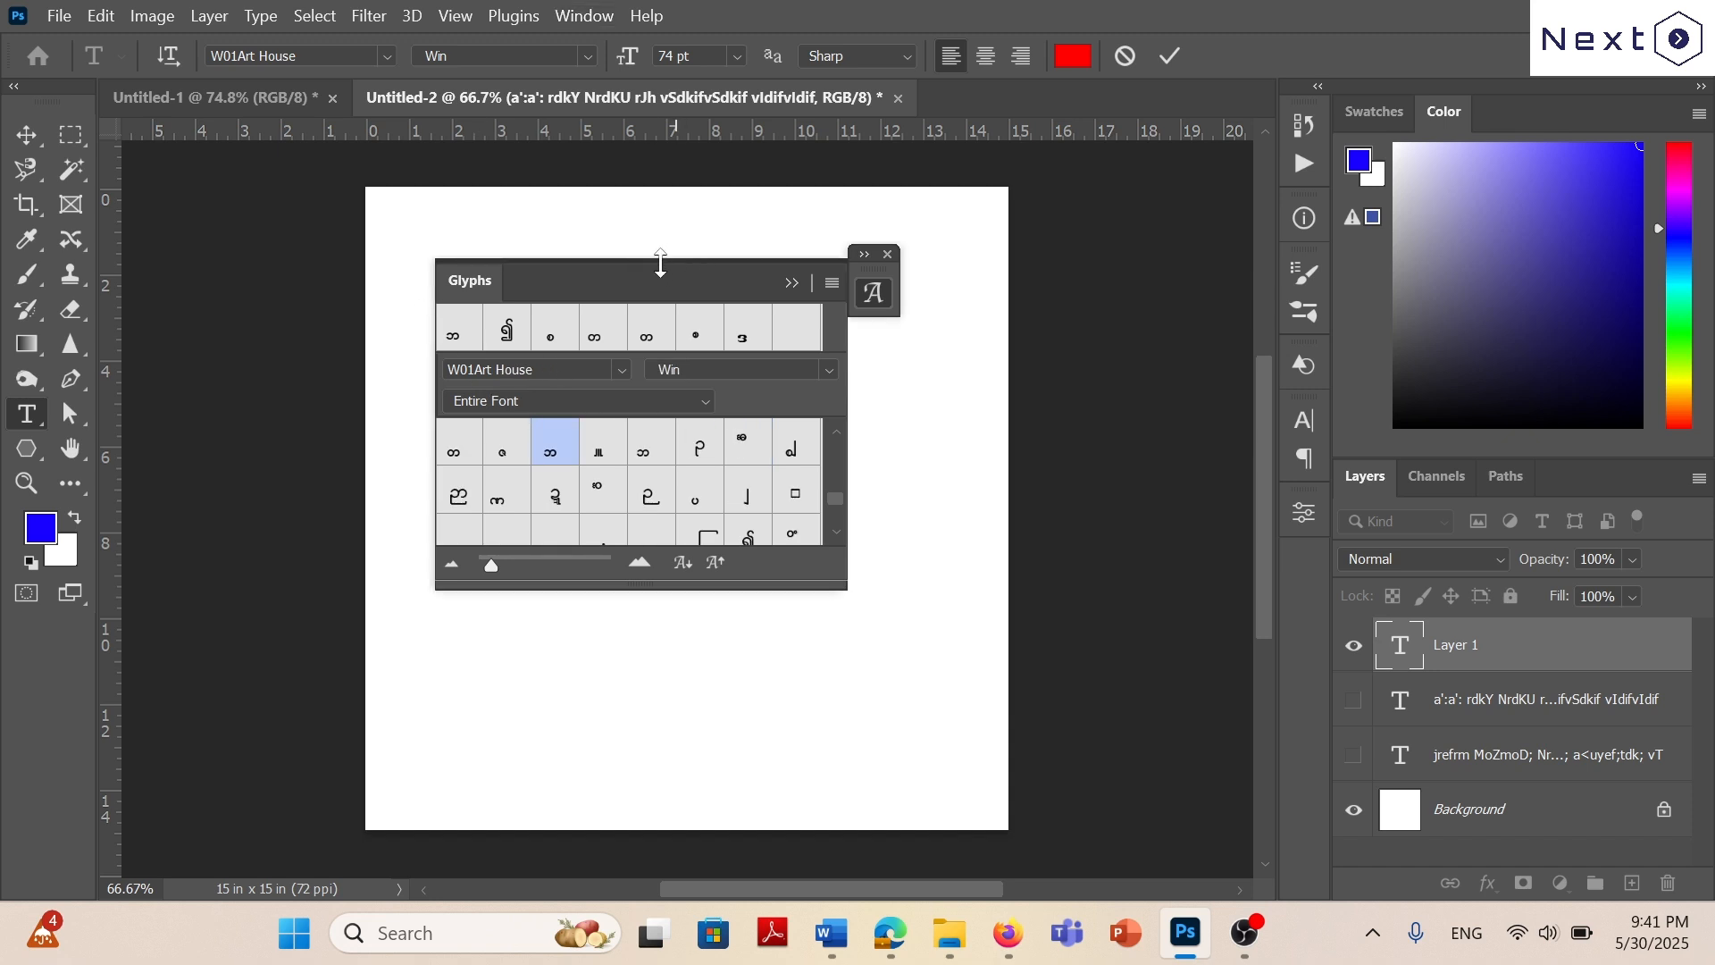
drag(651, 280, 908, 286)
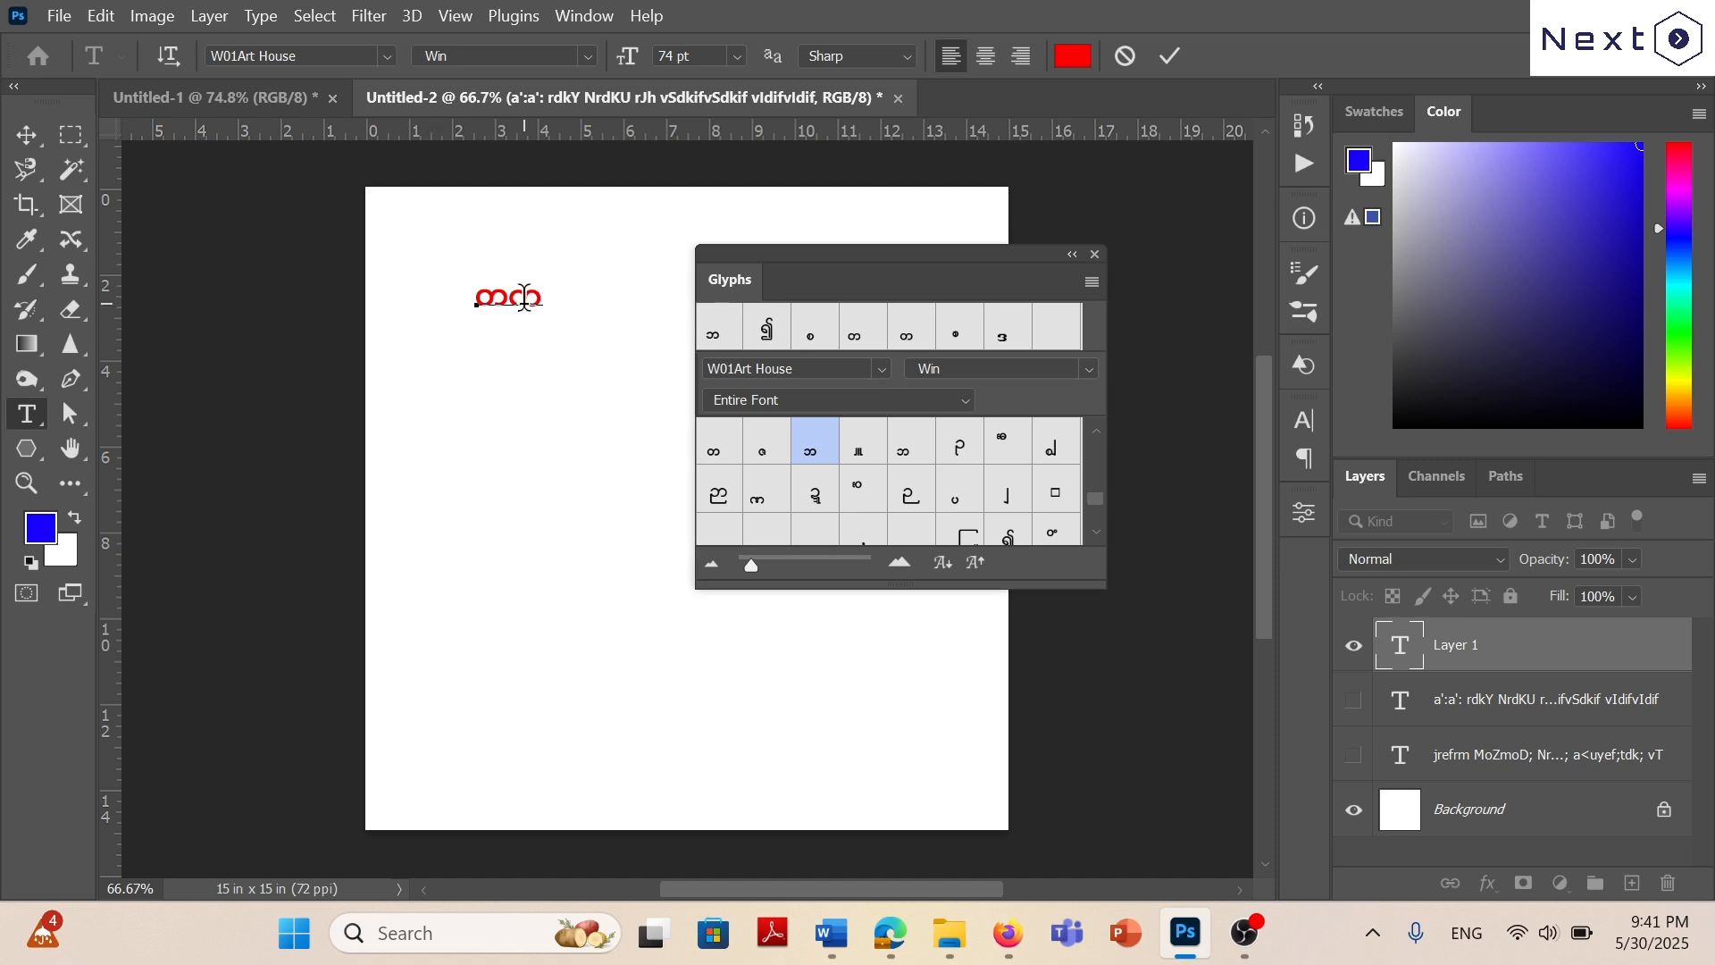
scroll(938, 459, up, 3)
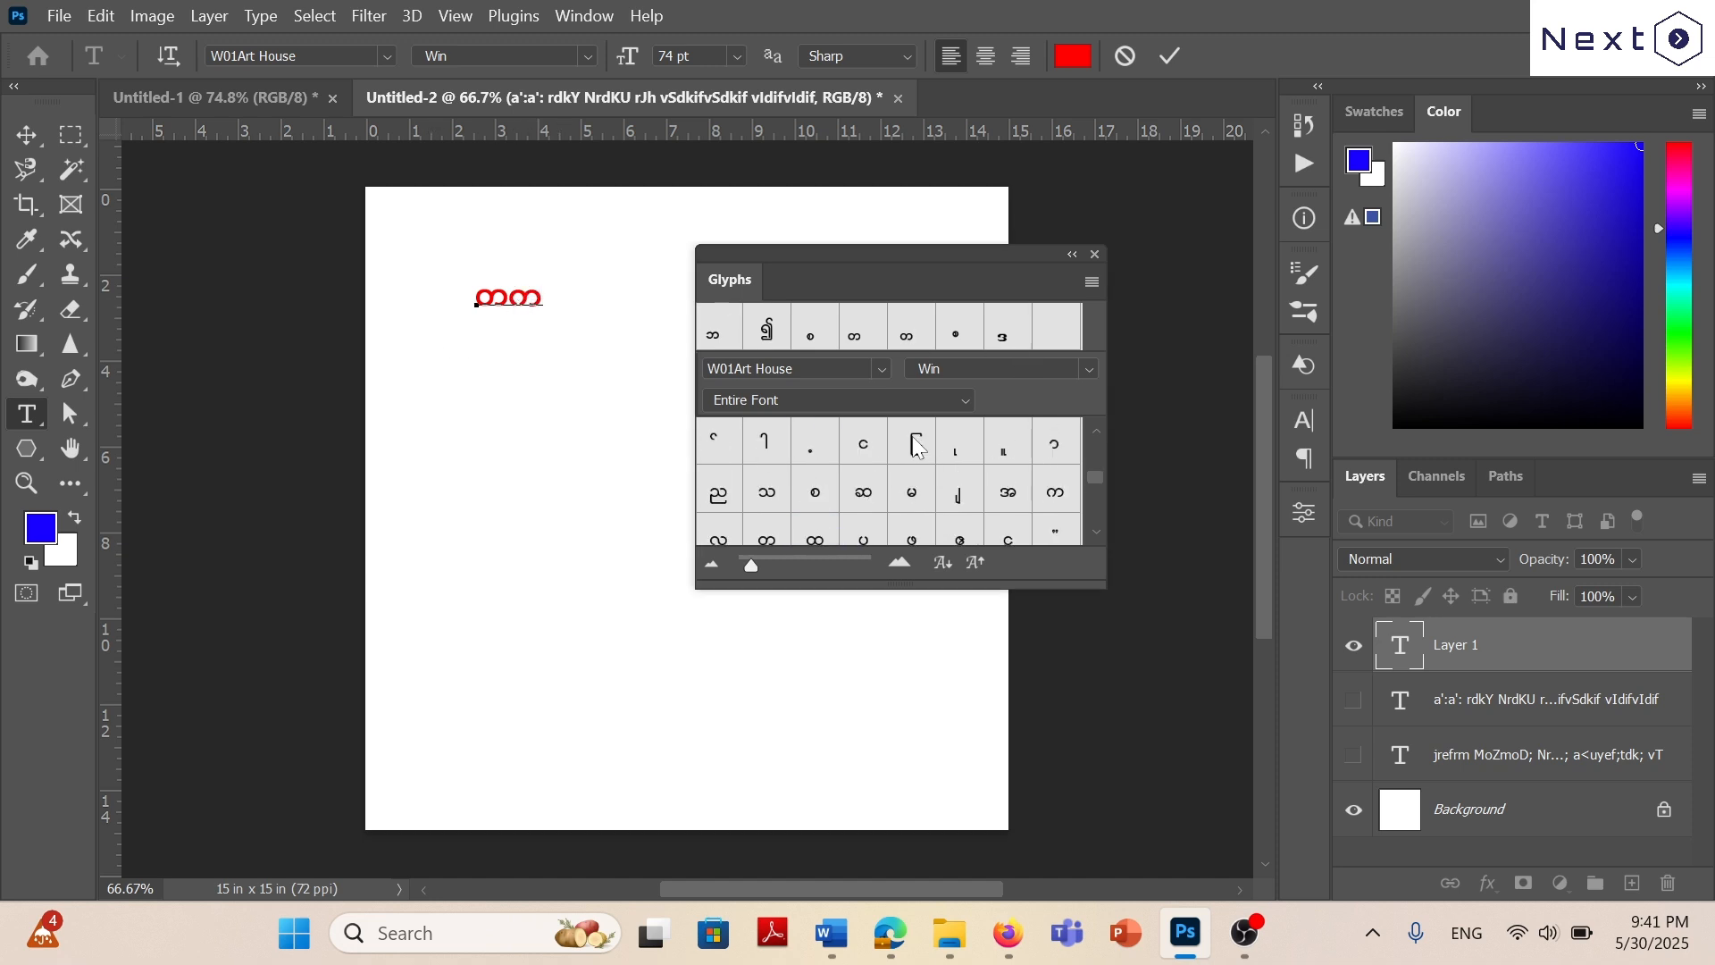
scroll(1068, 487, down, 2)
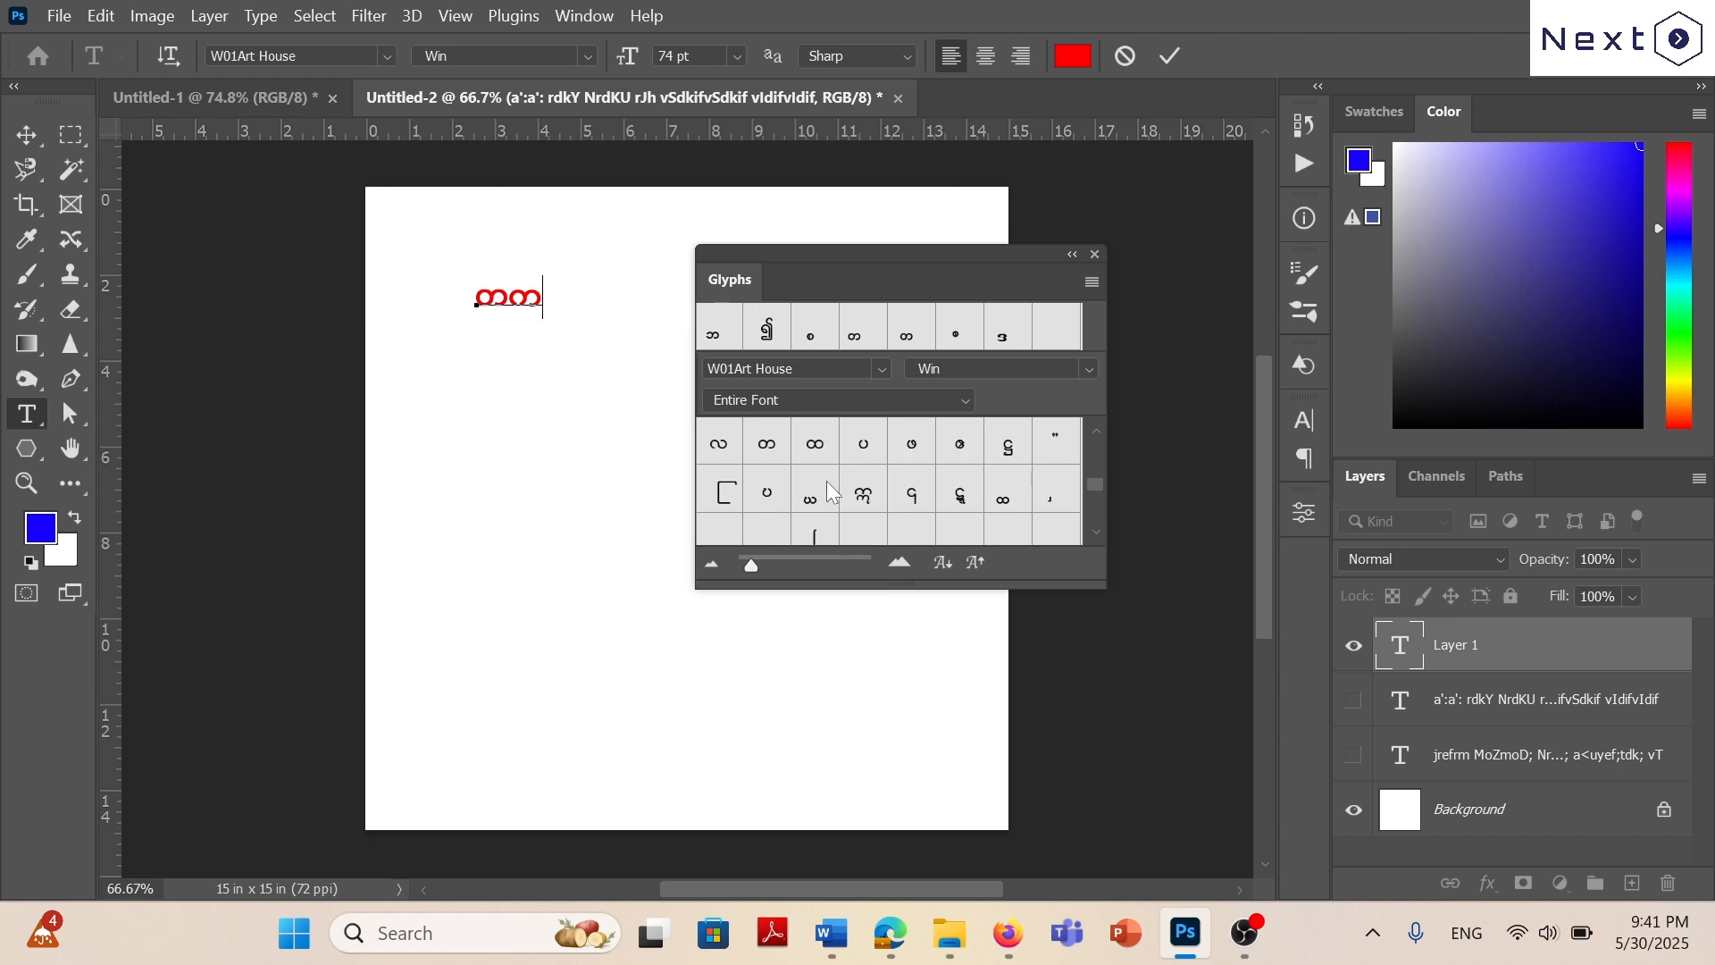
scroll(965, 474, down, 2)
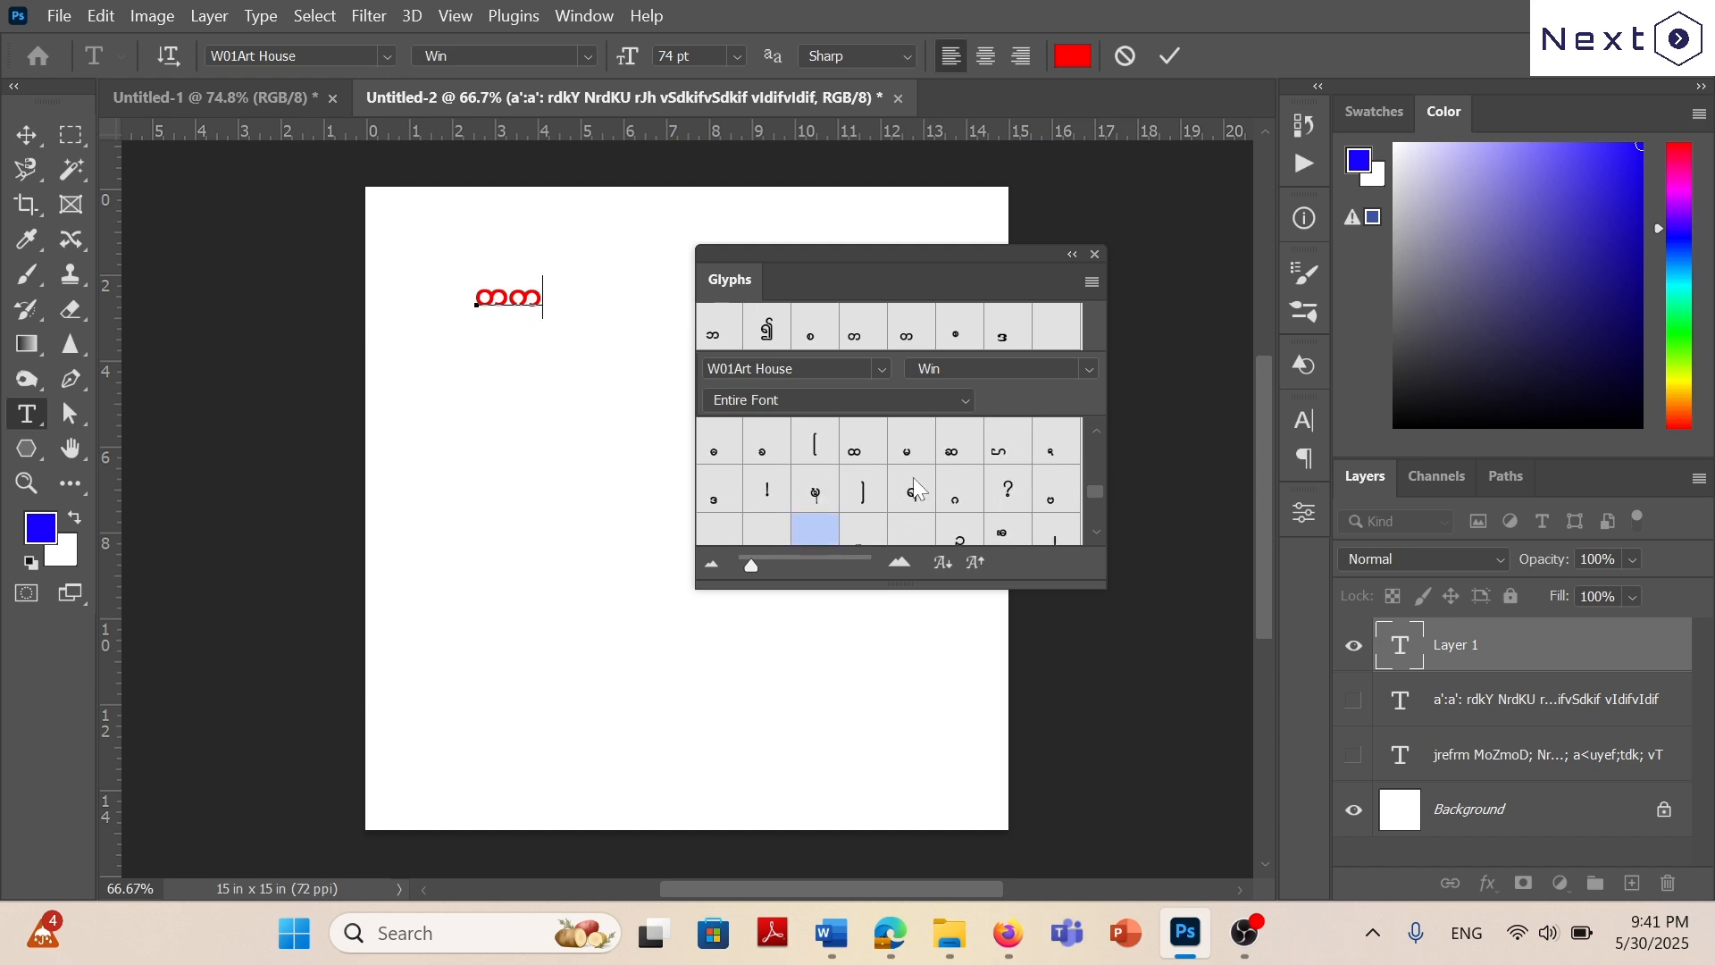
scroll(962, 472, down, 2)
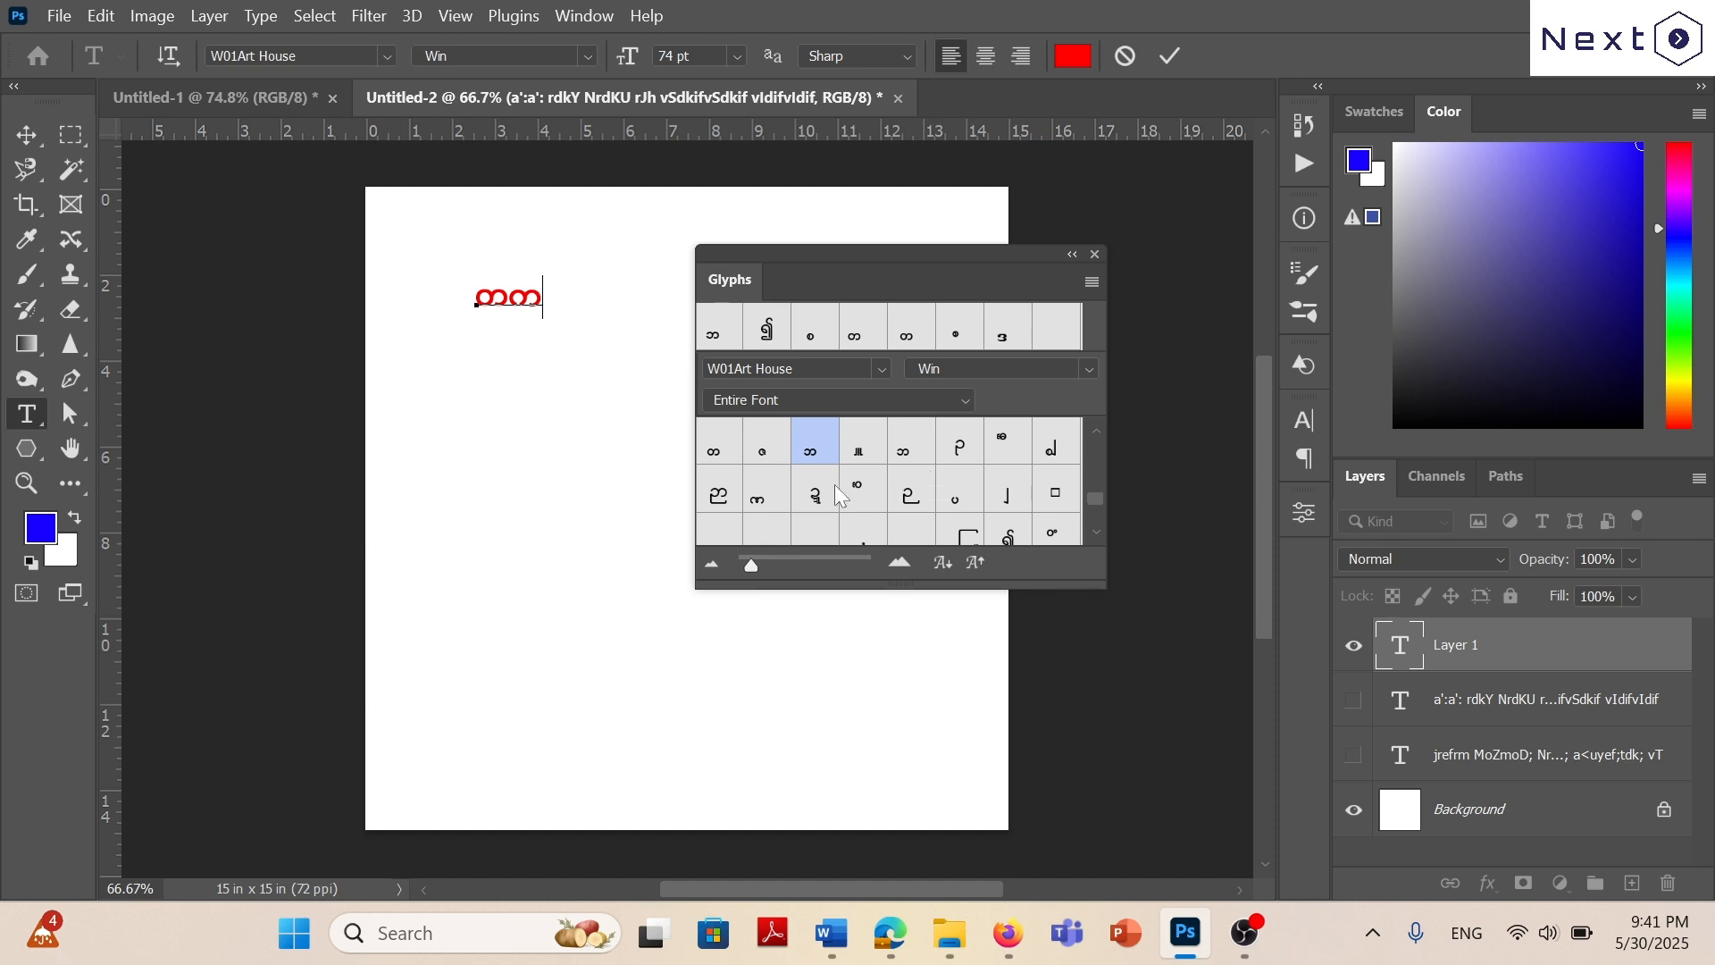
scroll(874, 485, down, 2)
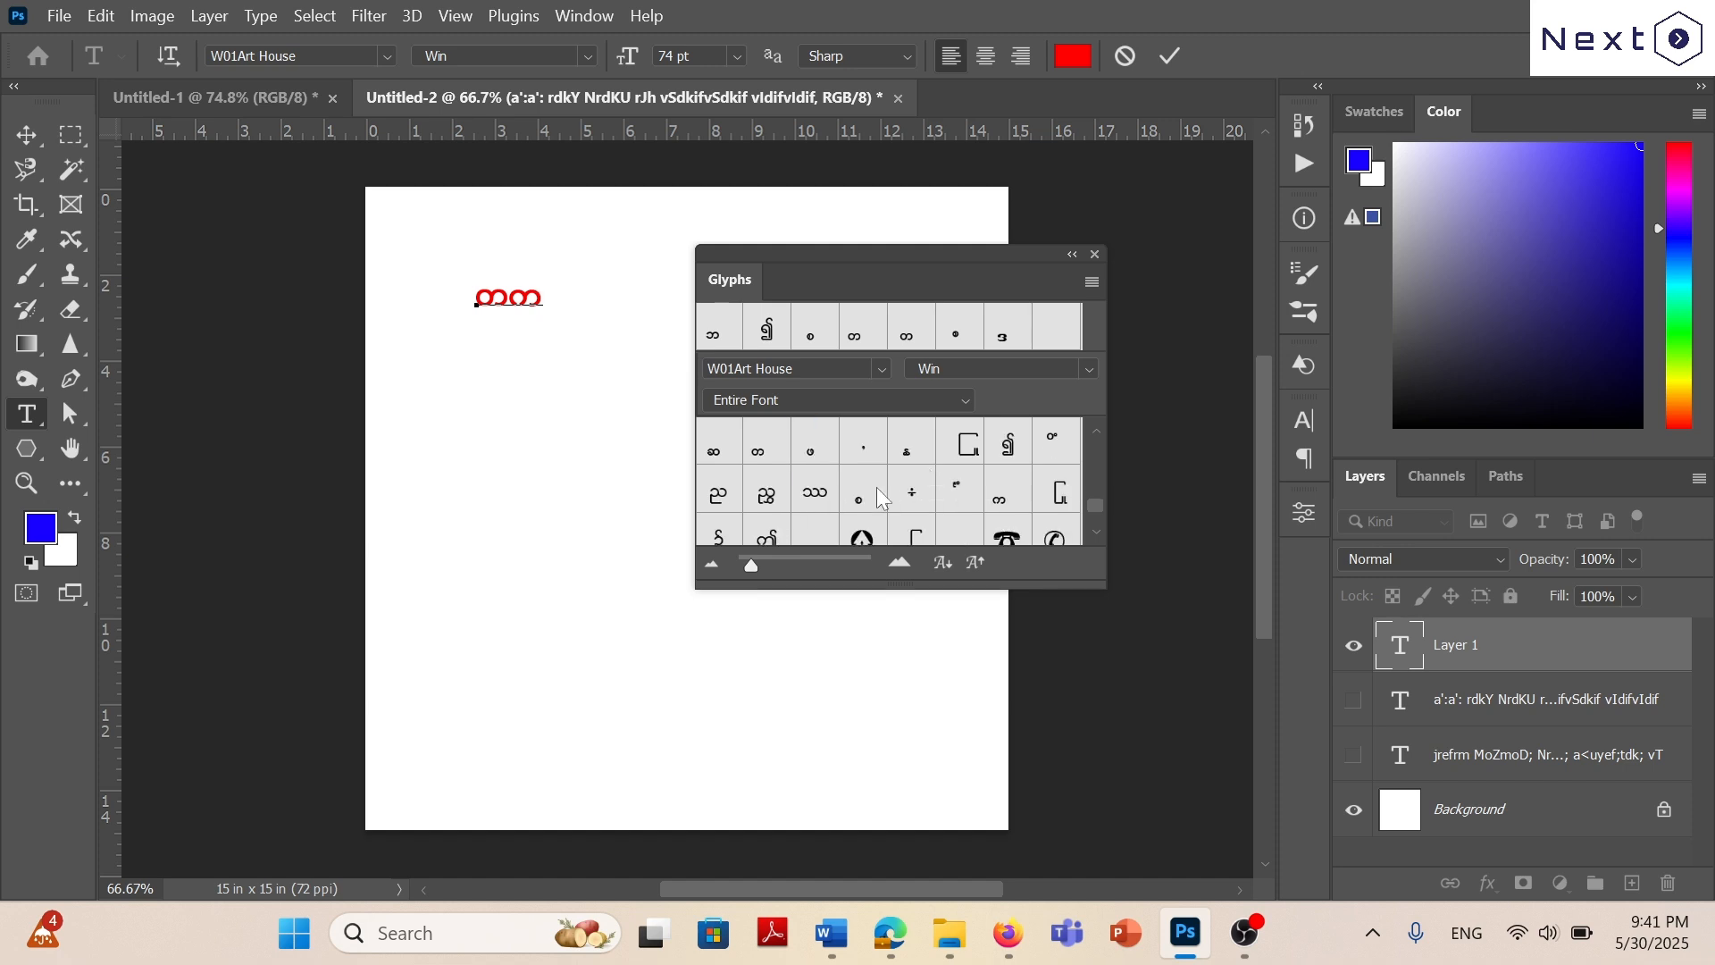
double_click(1010, 500)
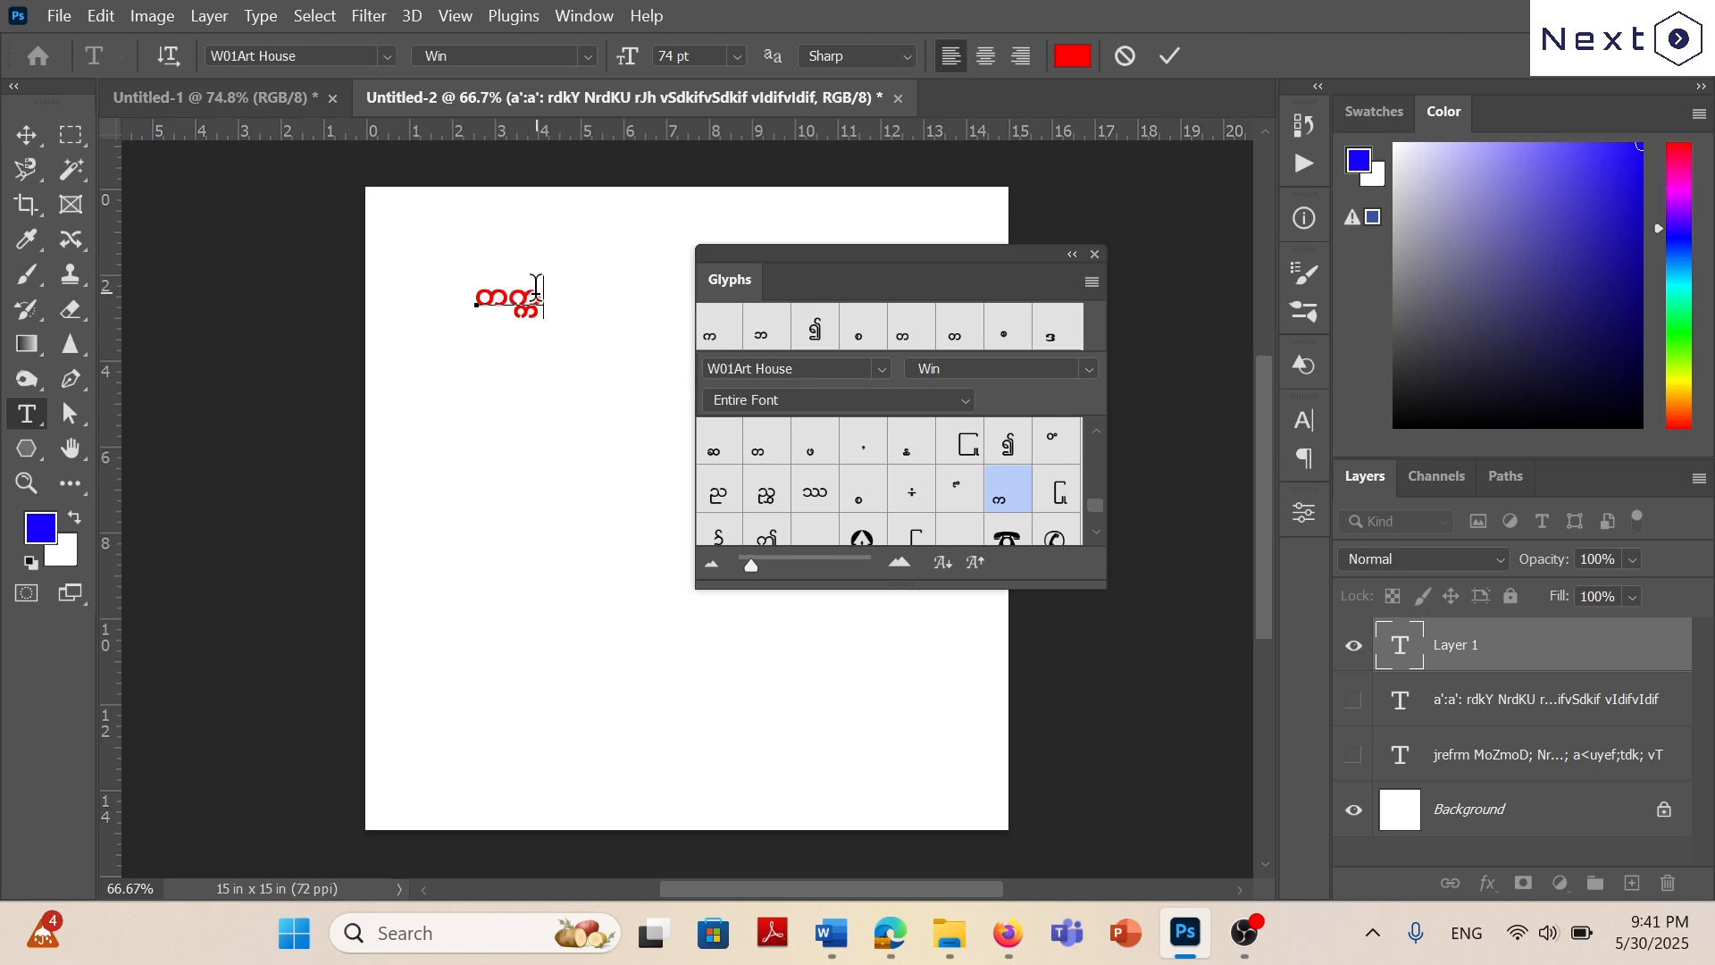
Move the Glyphs panel clear of the text and complete the word as တက္ကသိုလ်.
click(1072, 254)
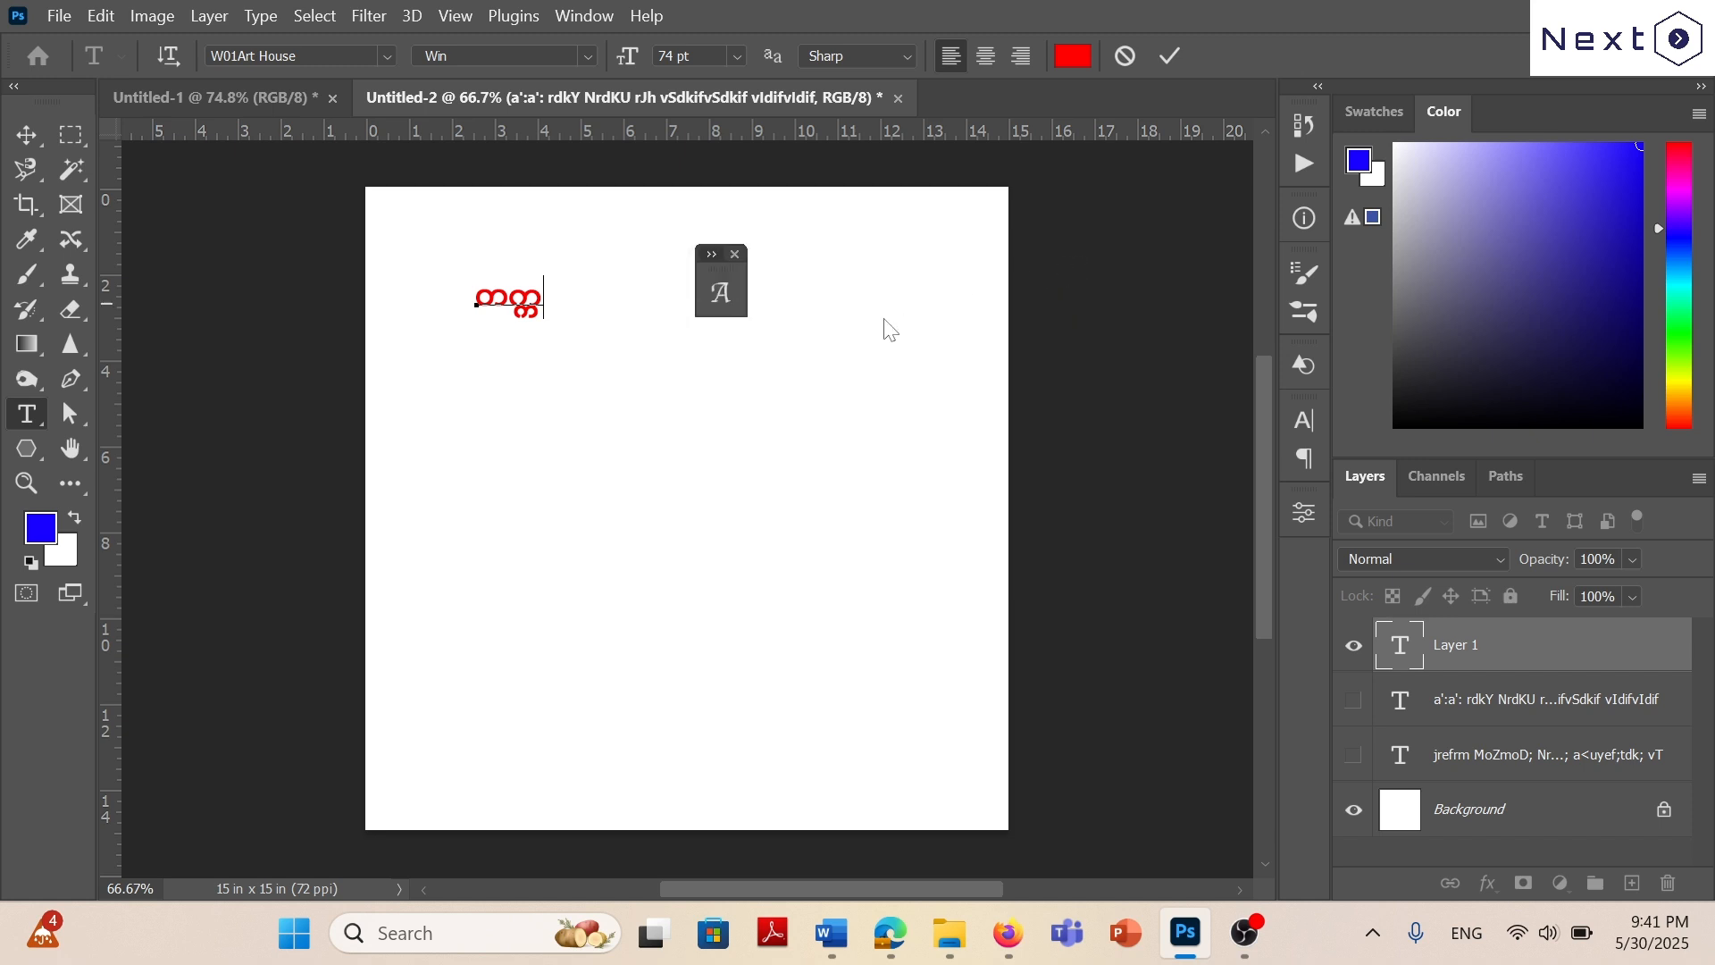
click(716, 282)
drag(889, 265, 1102, 250)
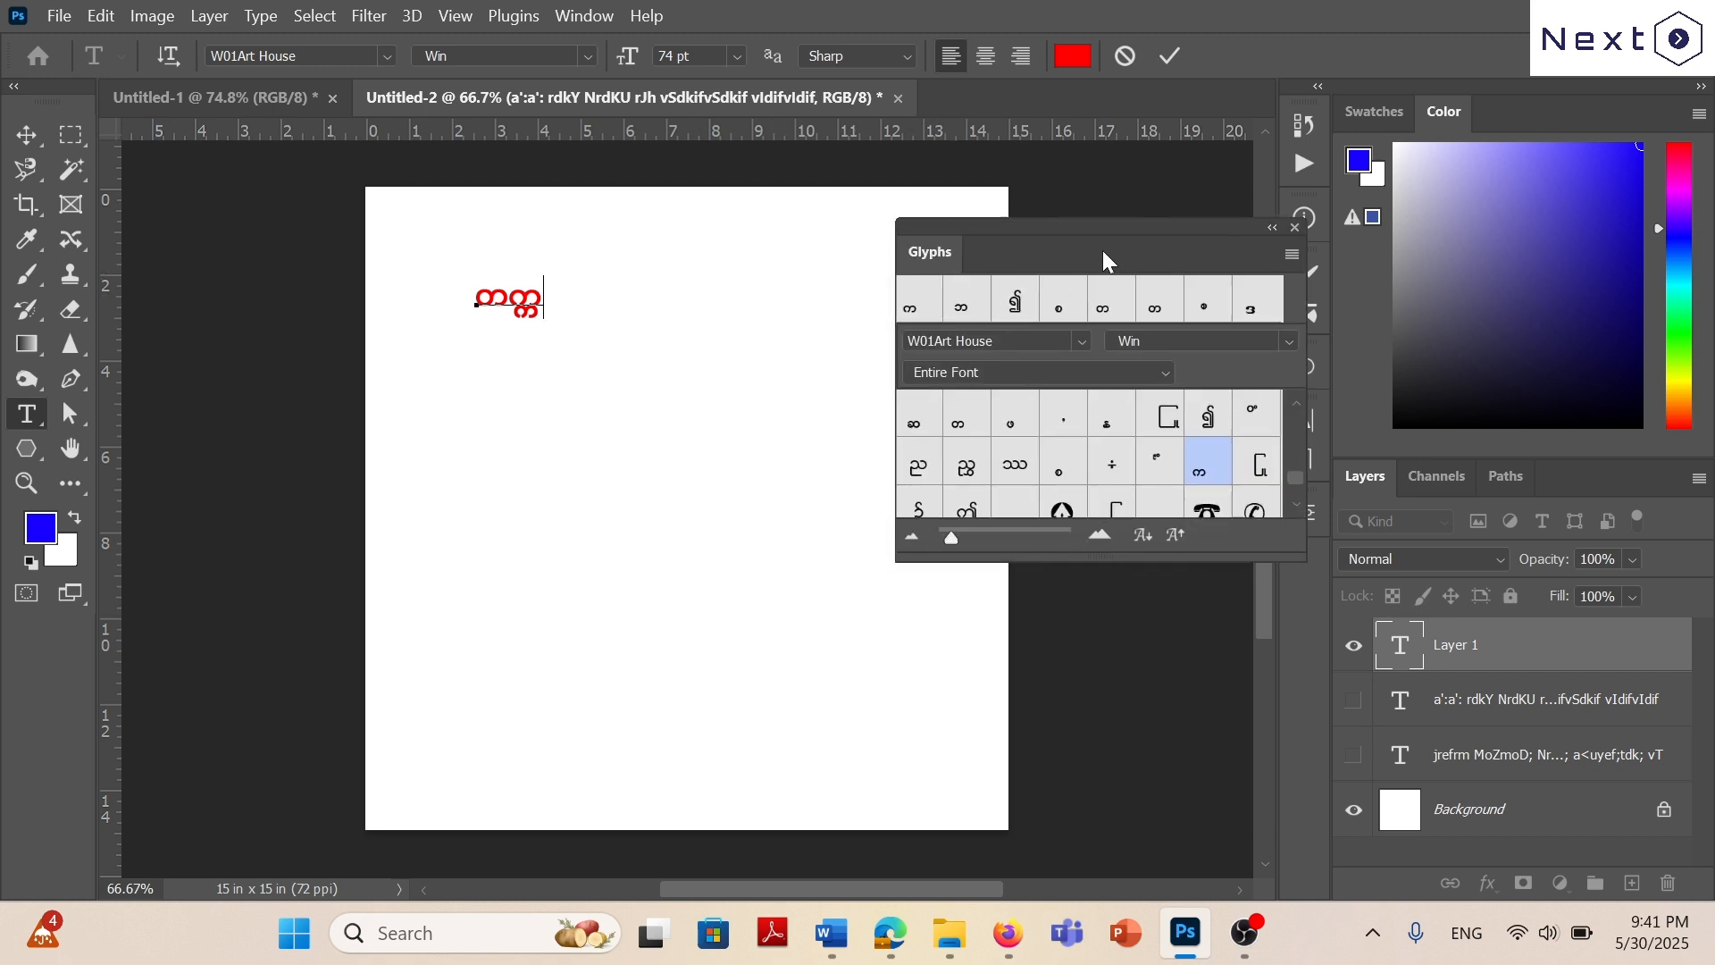
text(od)
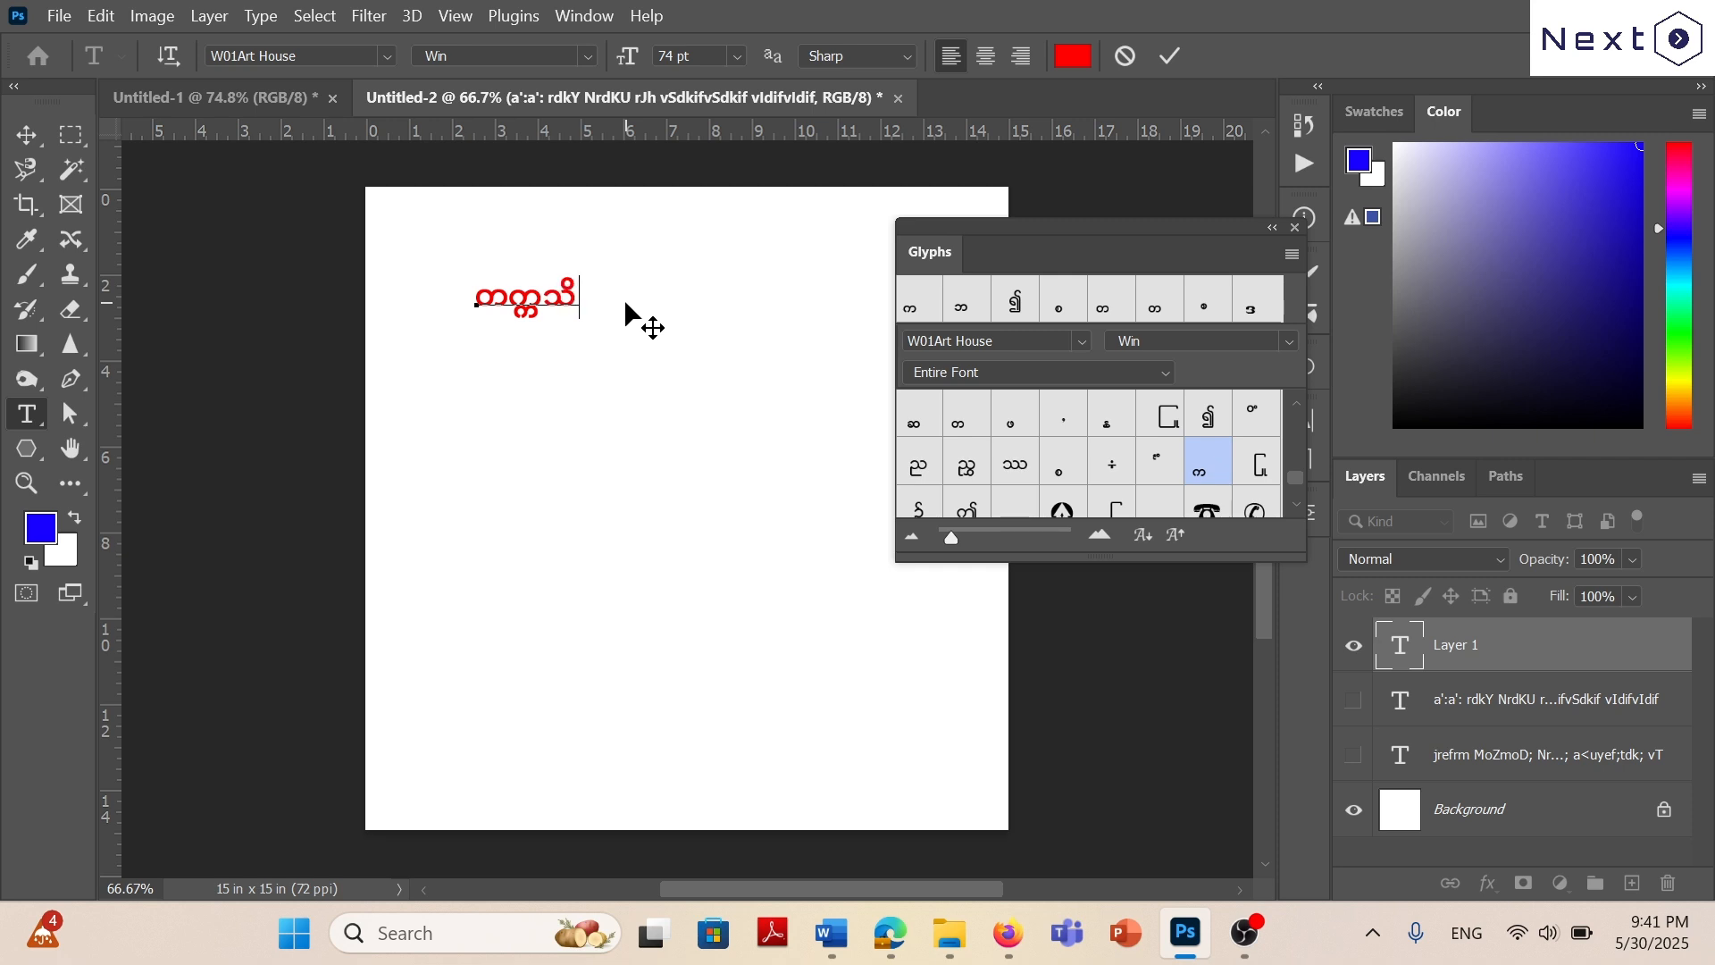
text(kvf)
Add a second line reading ပုပ္ပါး, inserting the stacked ပ from the Glyphs panel.
key(Return)
text(yky)
scroll(1108, 460, down, 2)
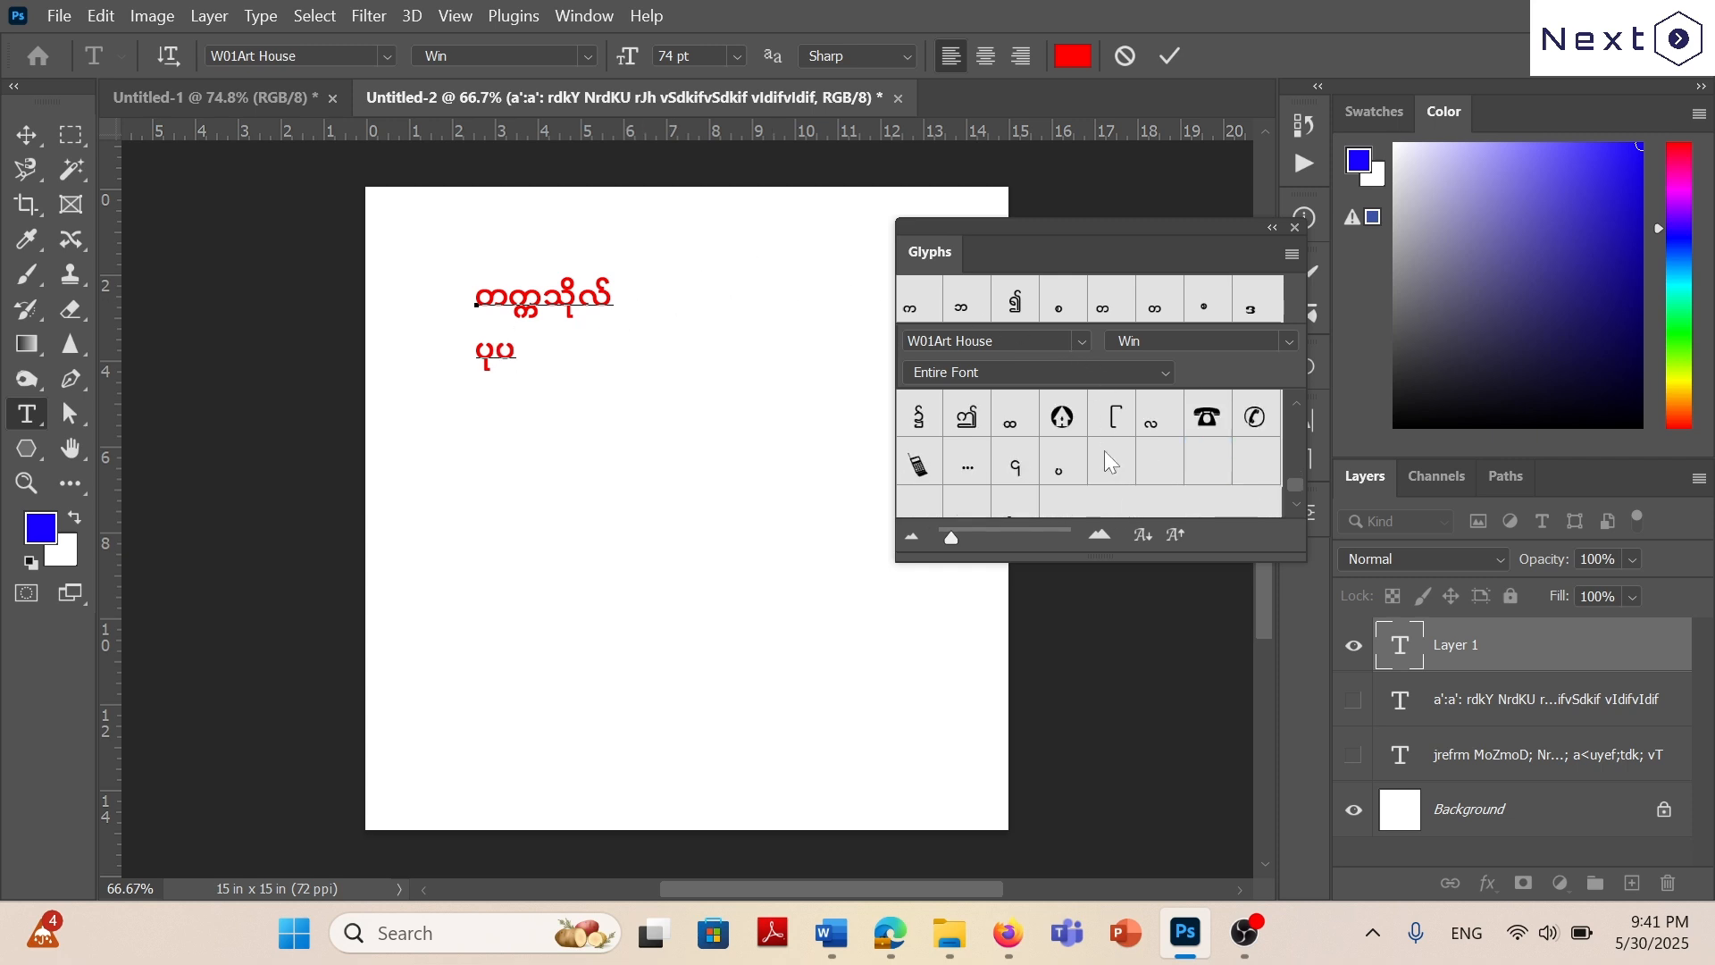
scroll(1112, 451, up, 2)
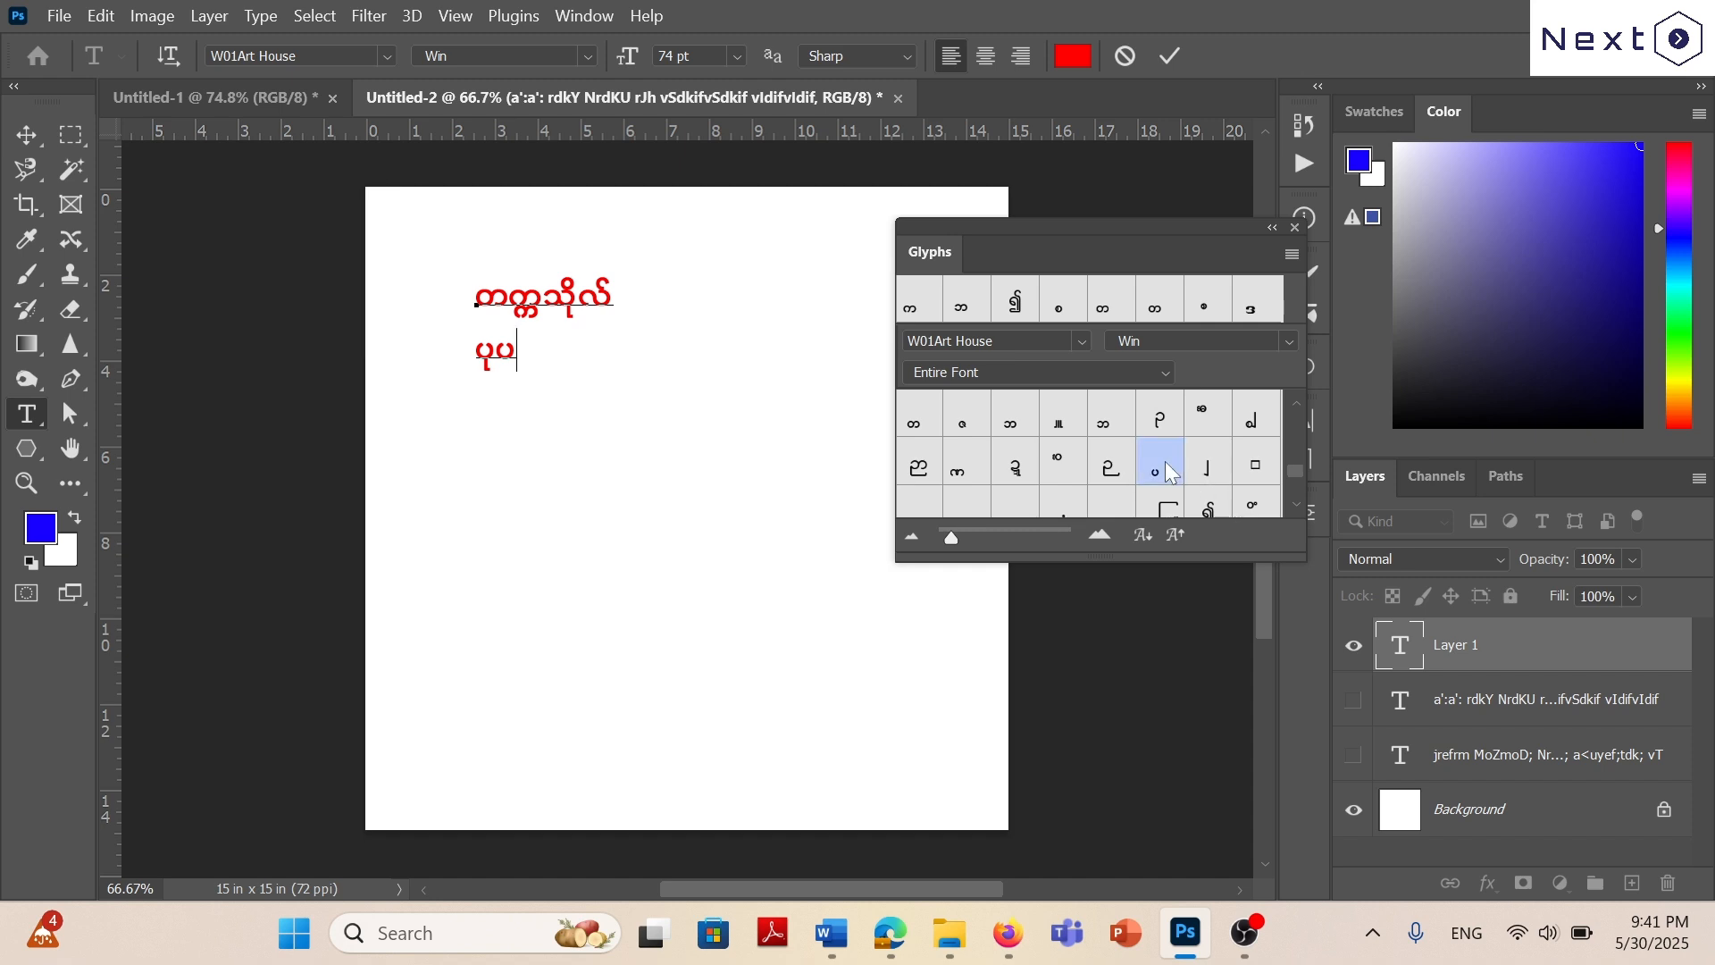
double_click(1165, 461)
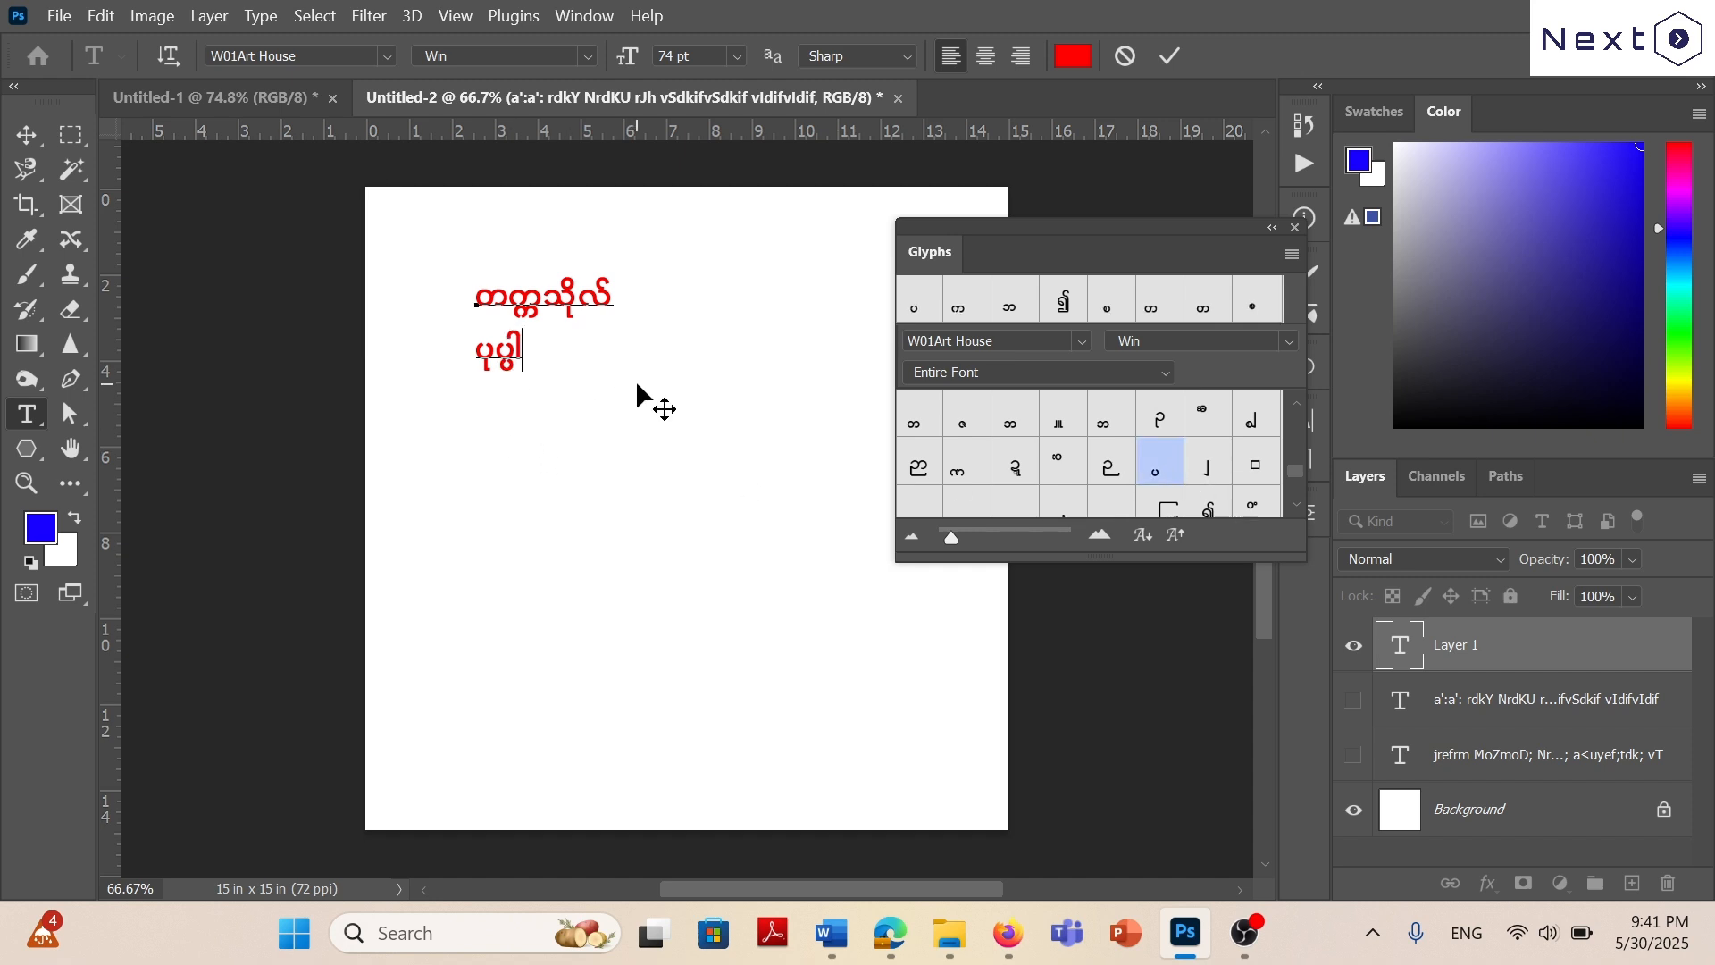
text(;)
Check the exercise word list in Word, and in Photoshop start a third text line with ကမ.
key(Return)
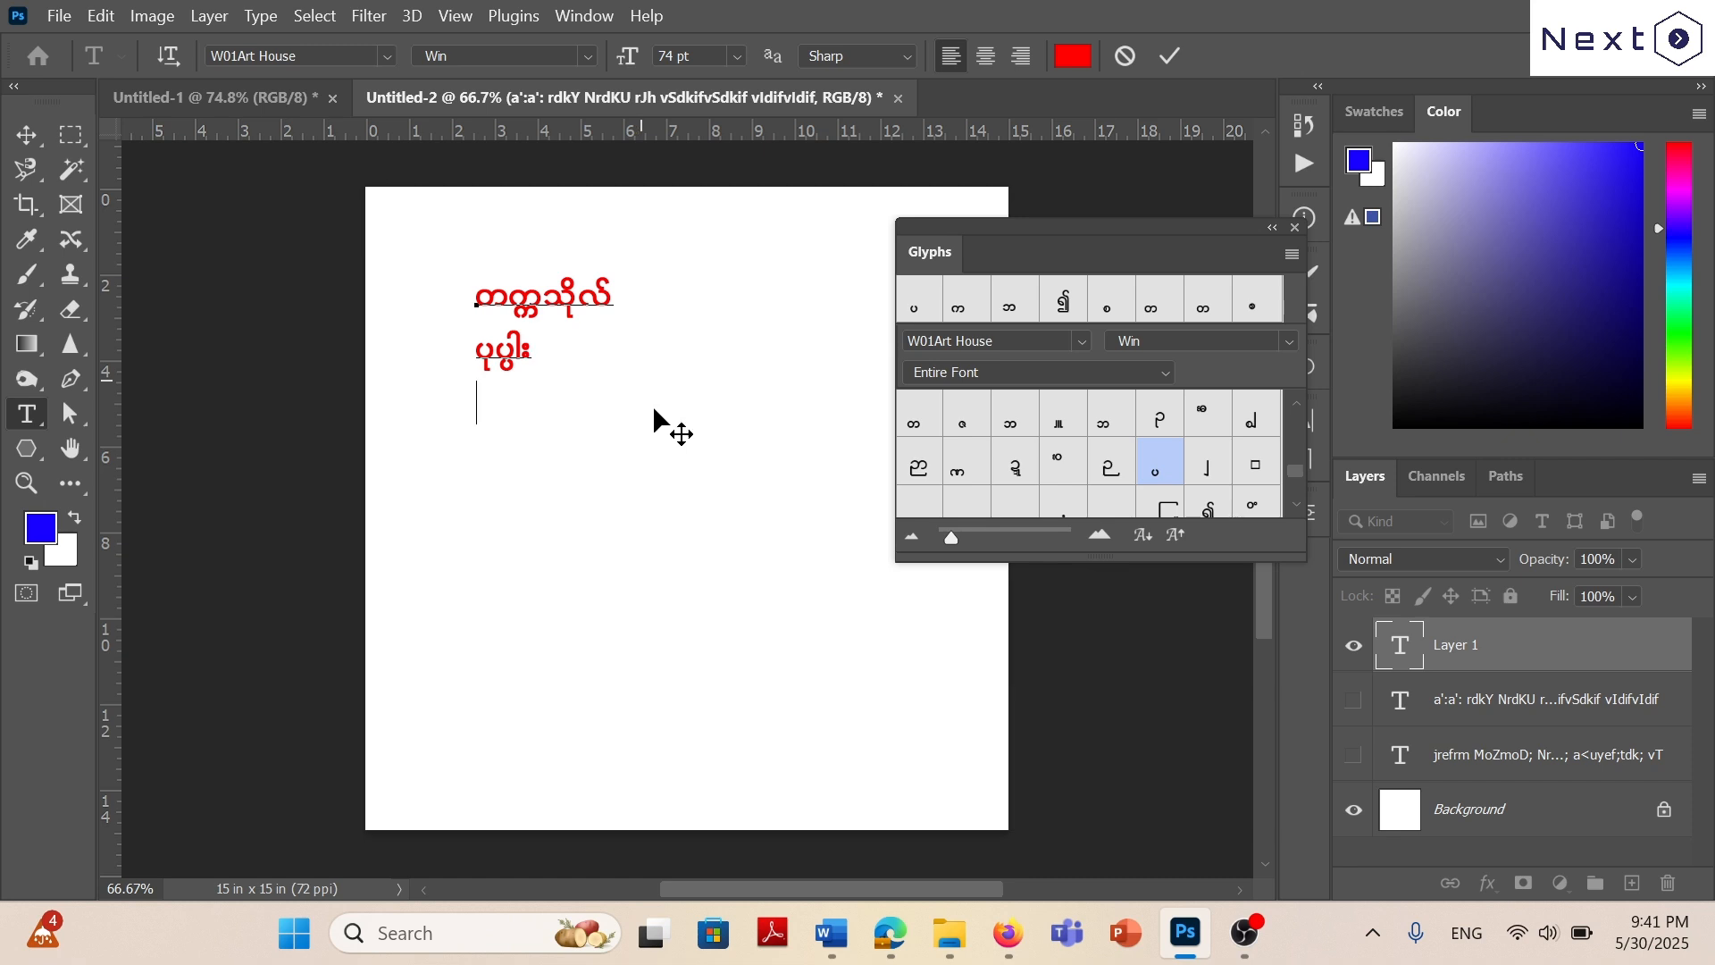
click(853, 939)
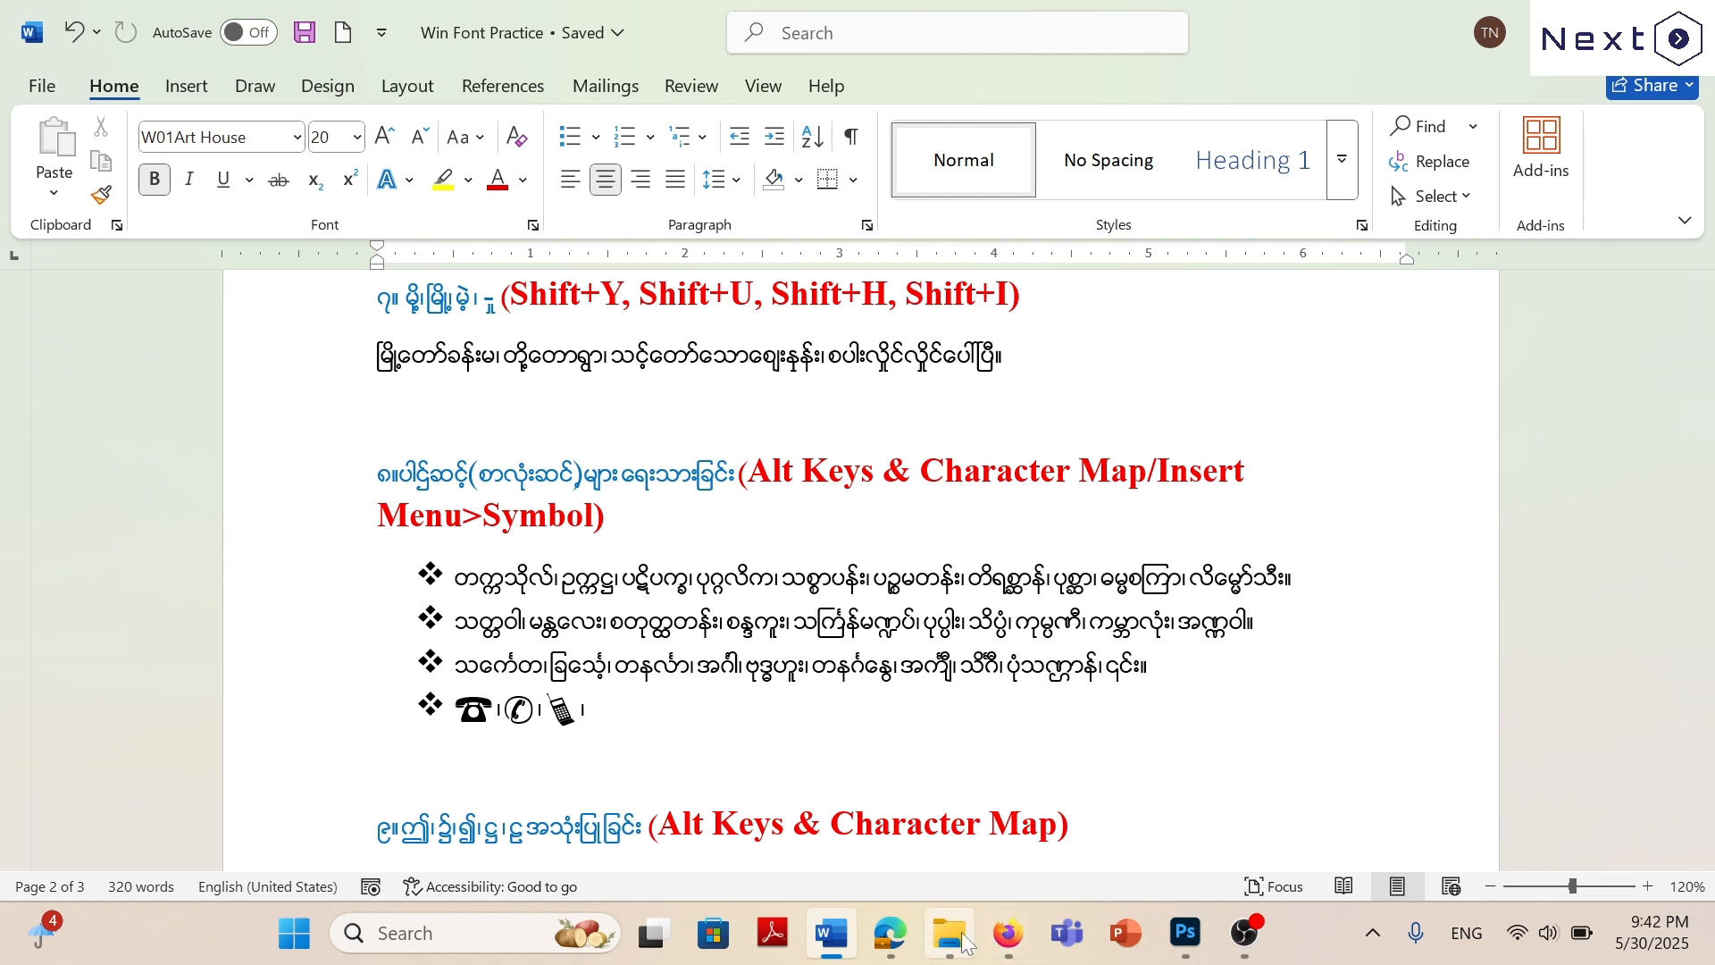
click(1195, 947)
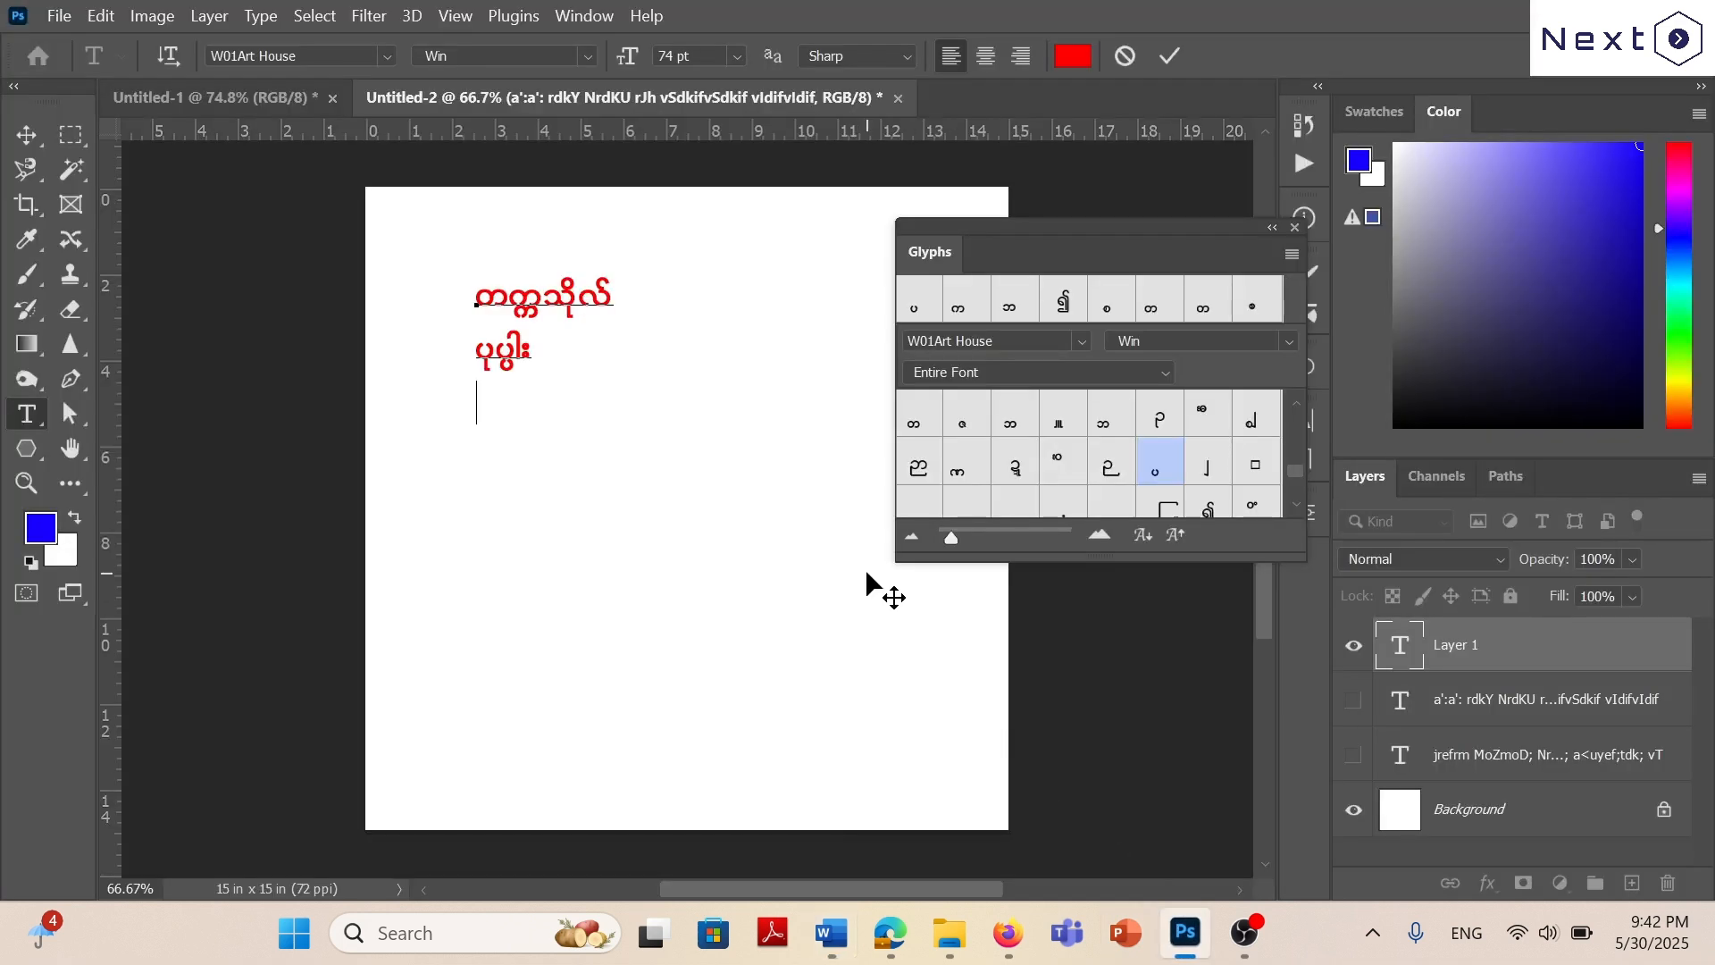
text(wr)
Try the narrow and wide stacked ဘ glyphs under မ in turn, deleting each one.
scroll(1112, 420, up, 2)
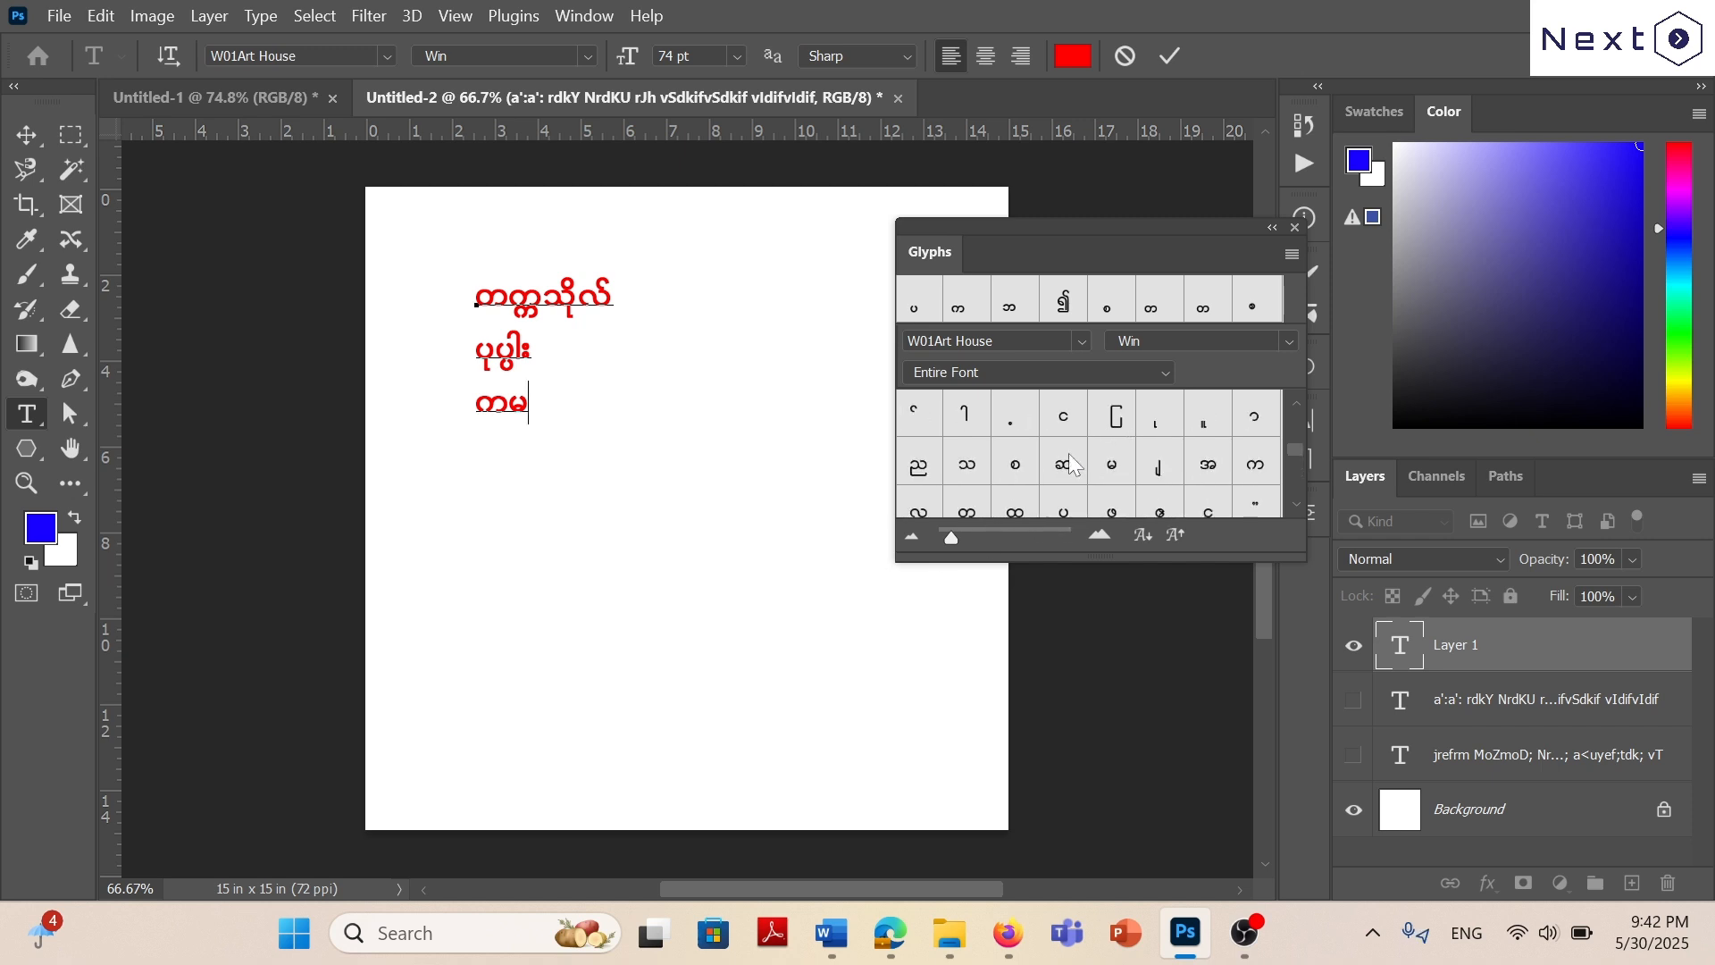
scroll(1117, 465, down, 2)
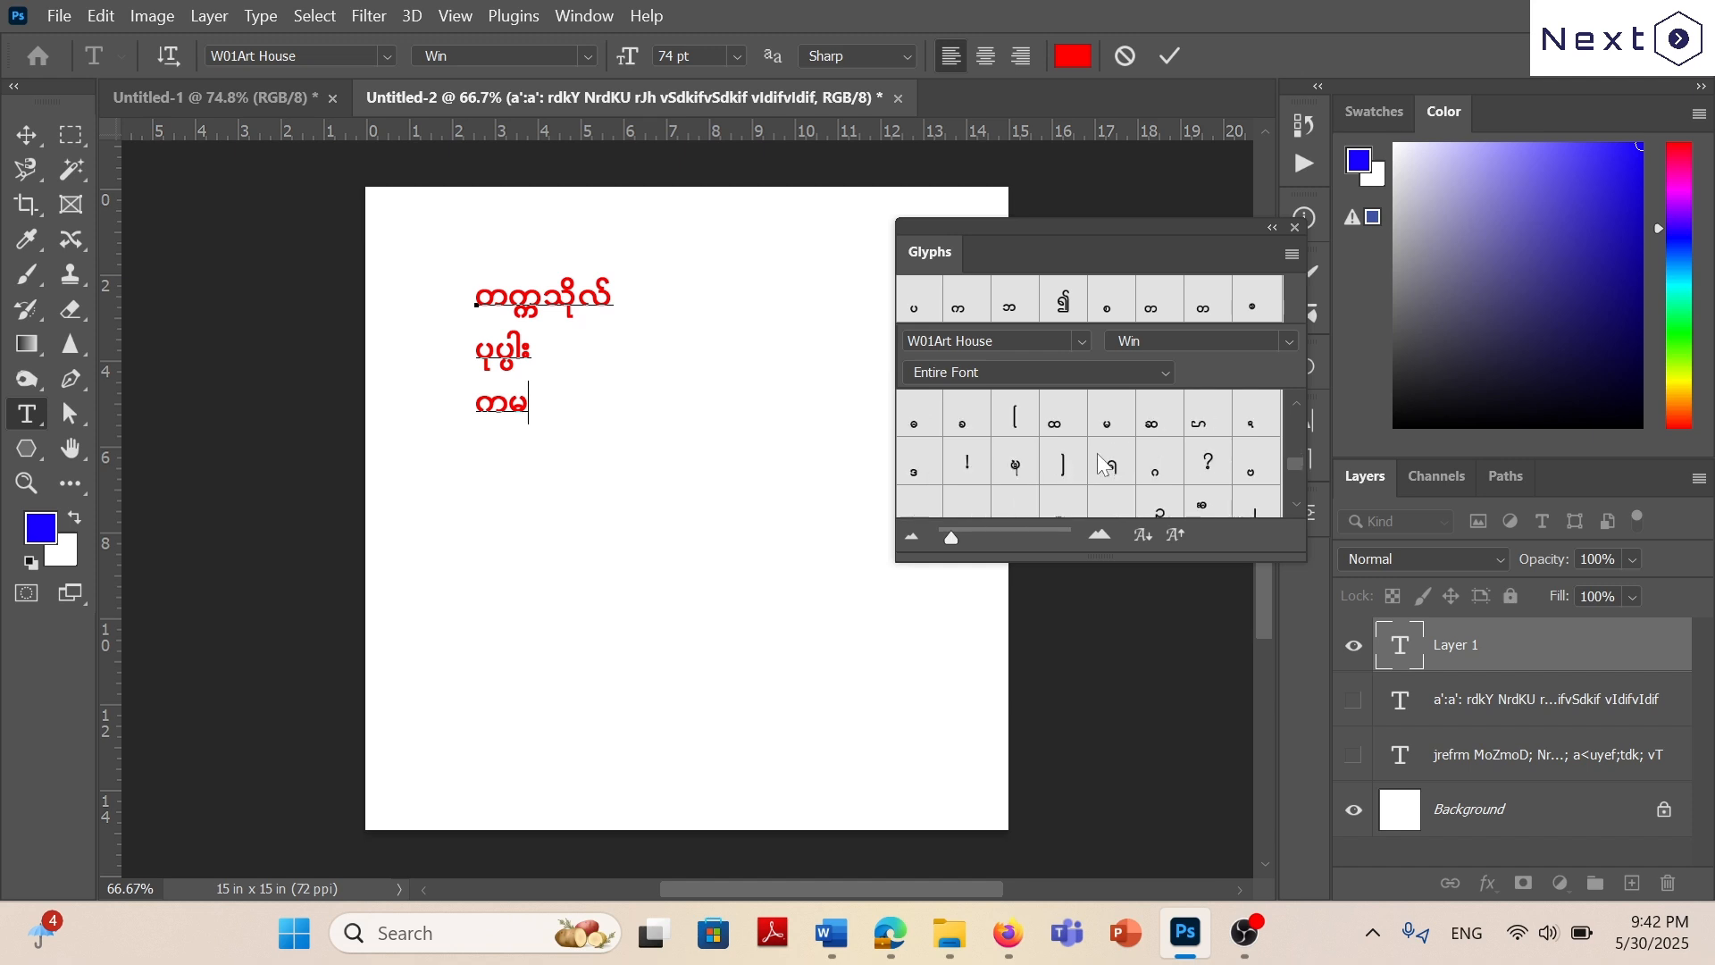
scroll(1103, 463, down, 1)
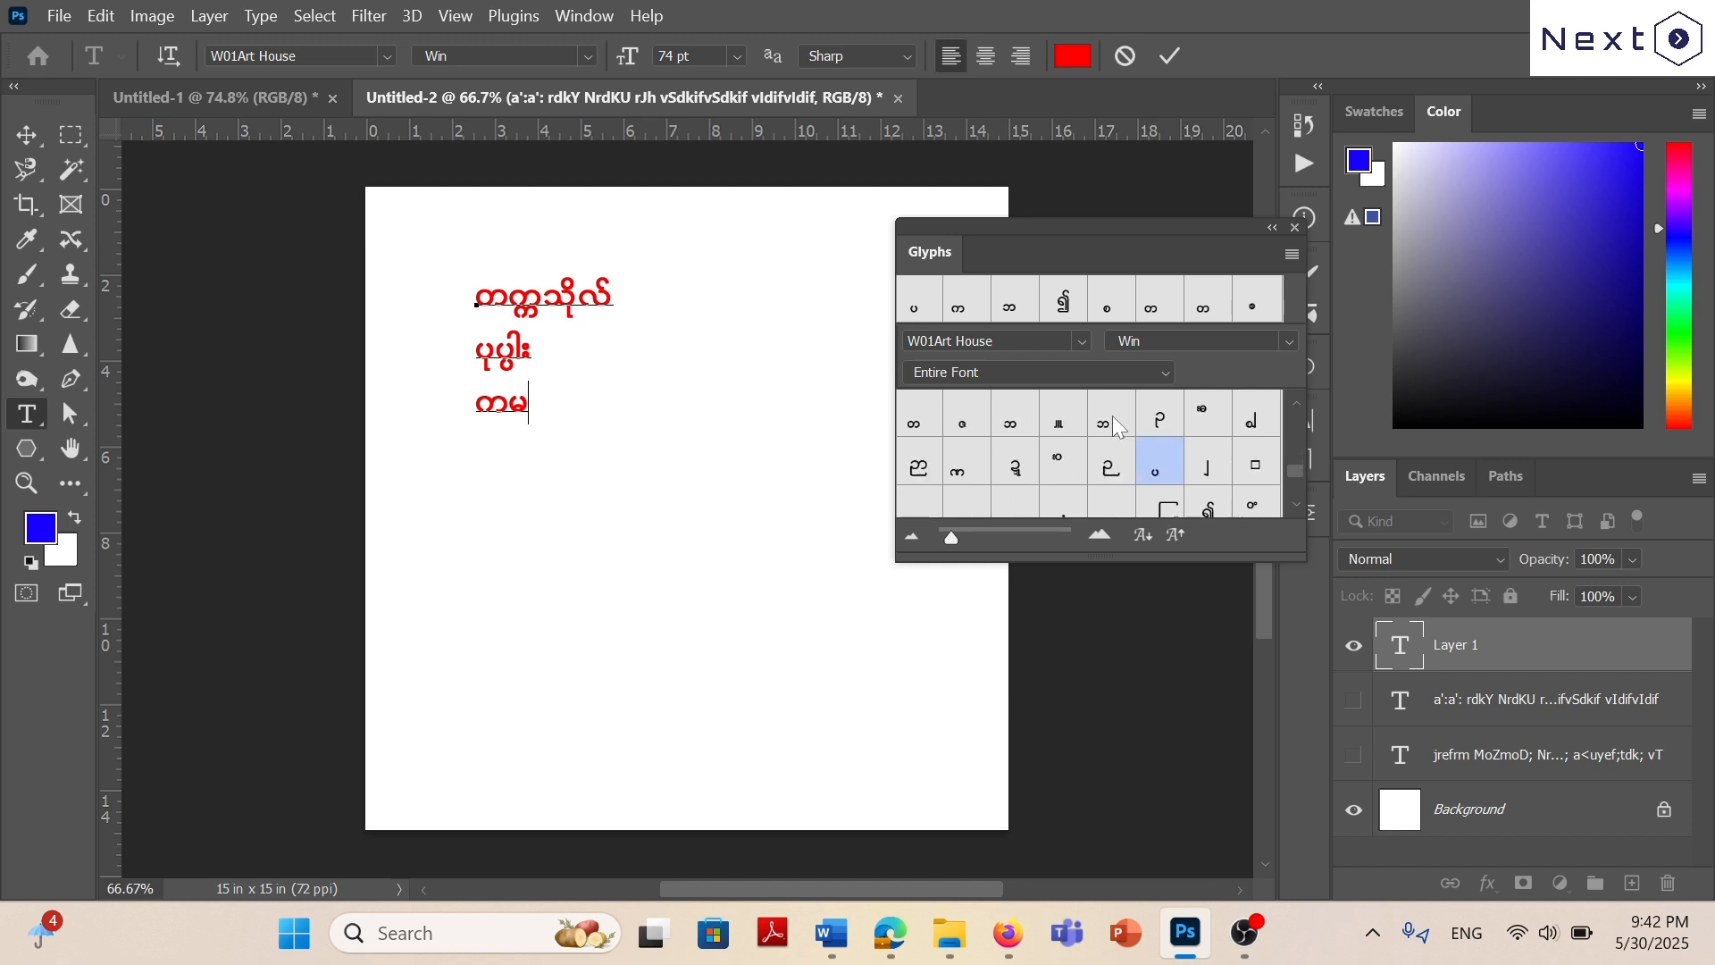
double_click(1112, 420)
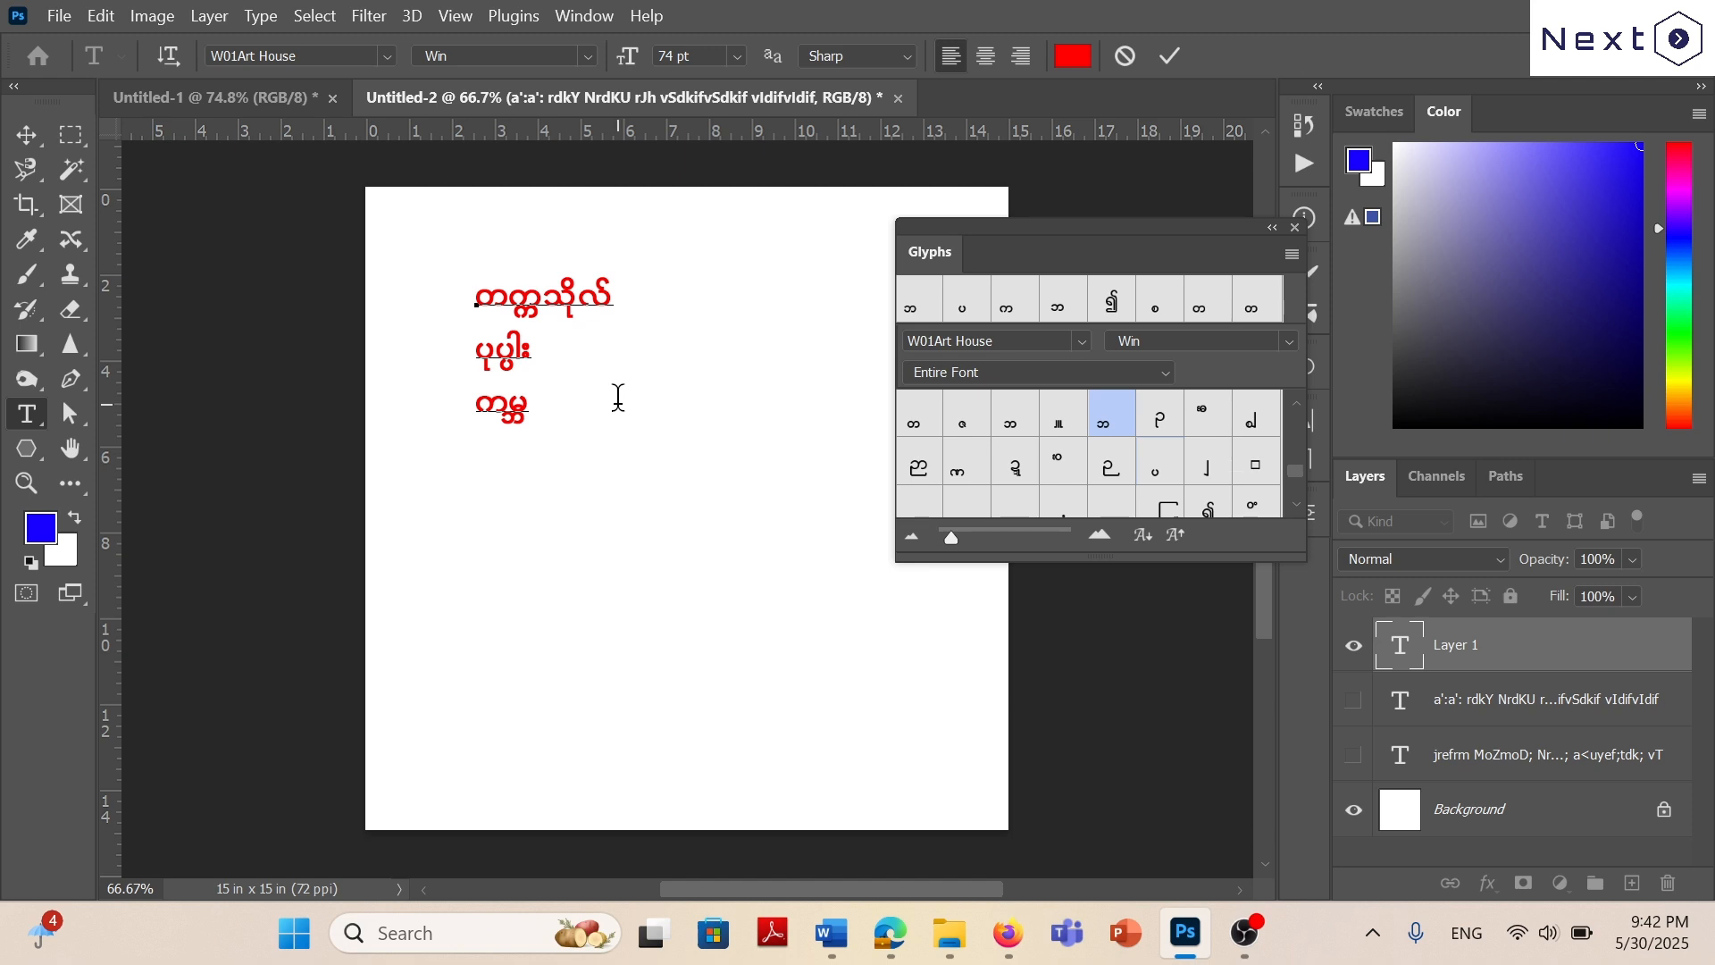
key(BackSpace)
double_click(1020, 419)
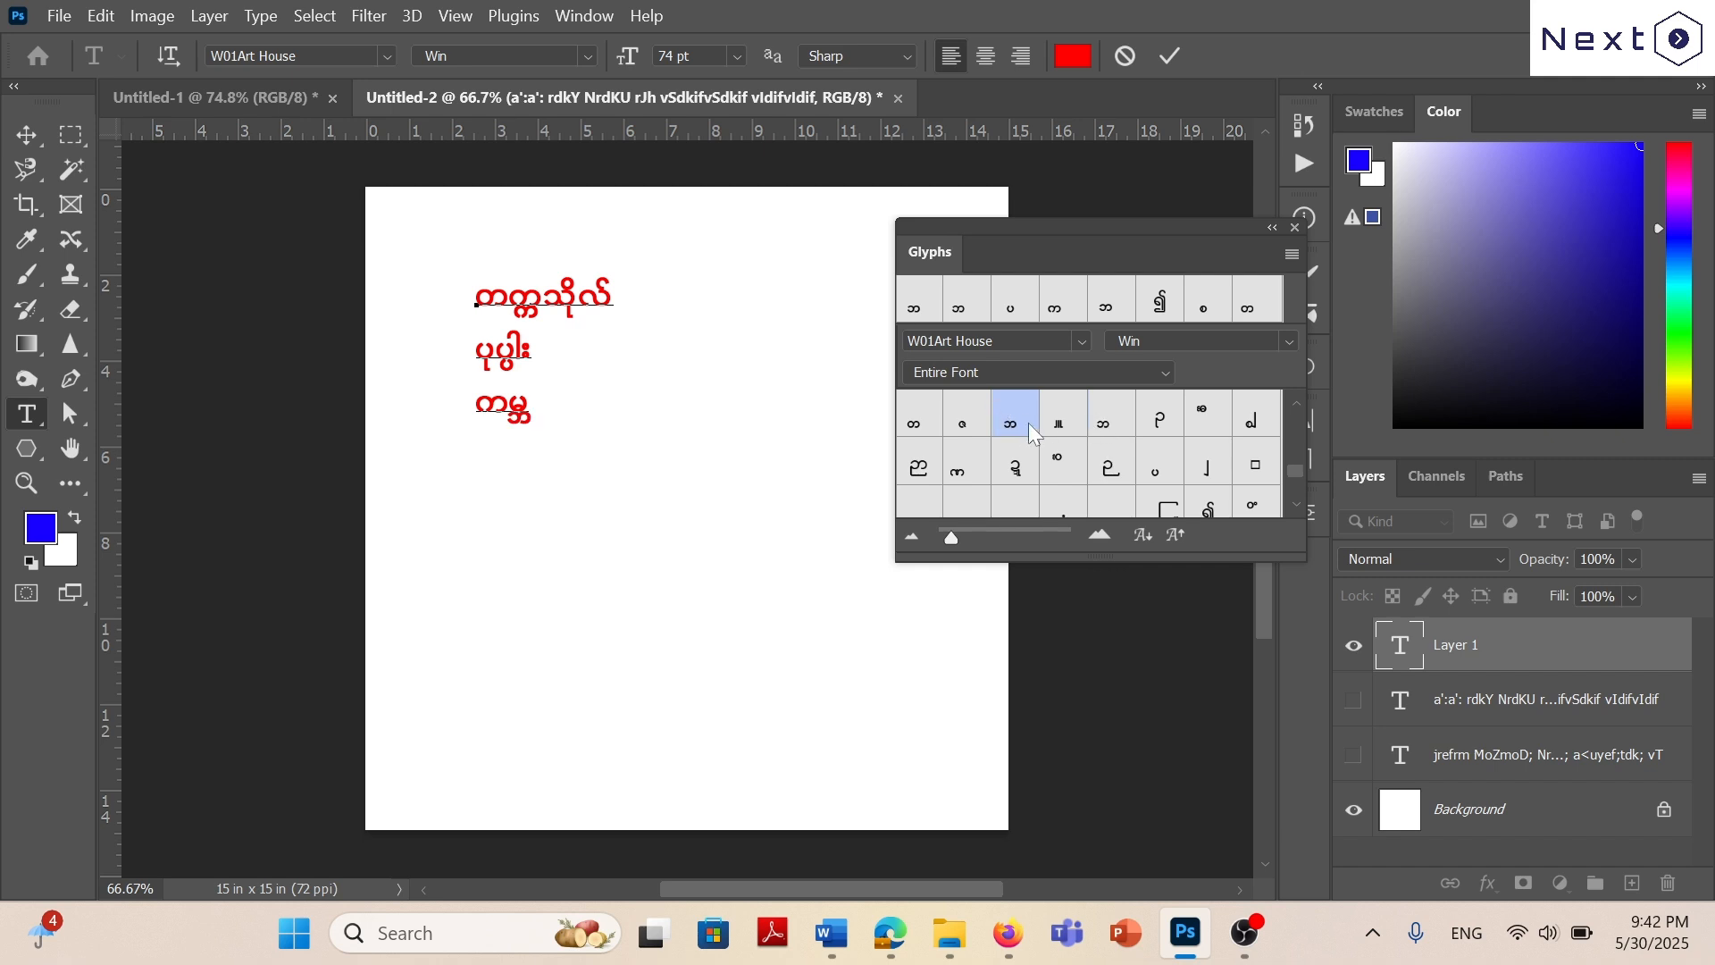
key(BackSpace)
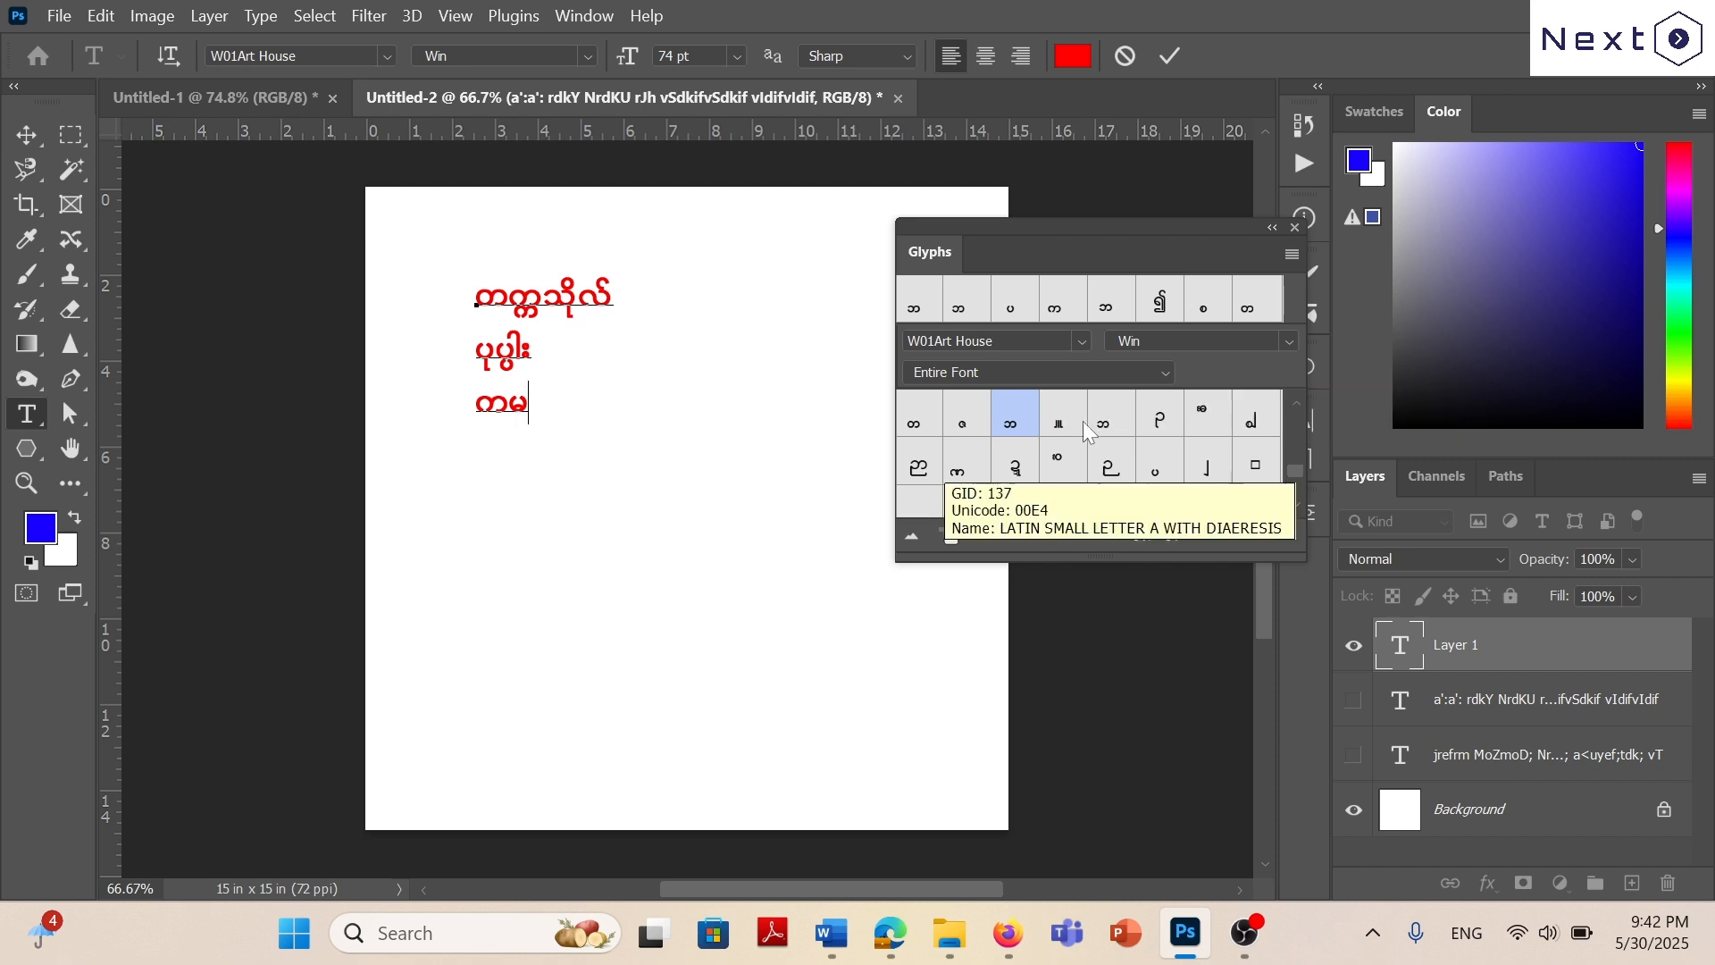
double_click(1114, 413)
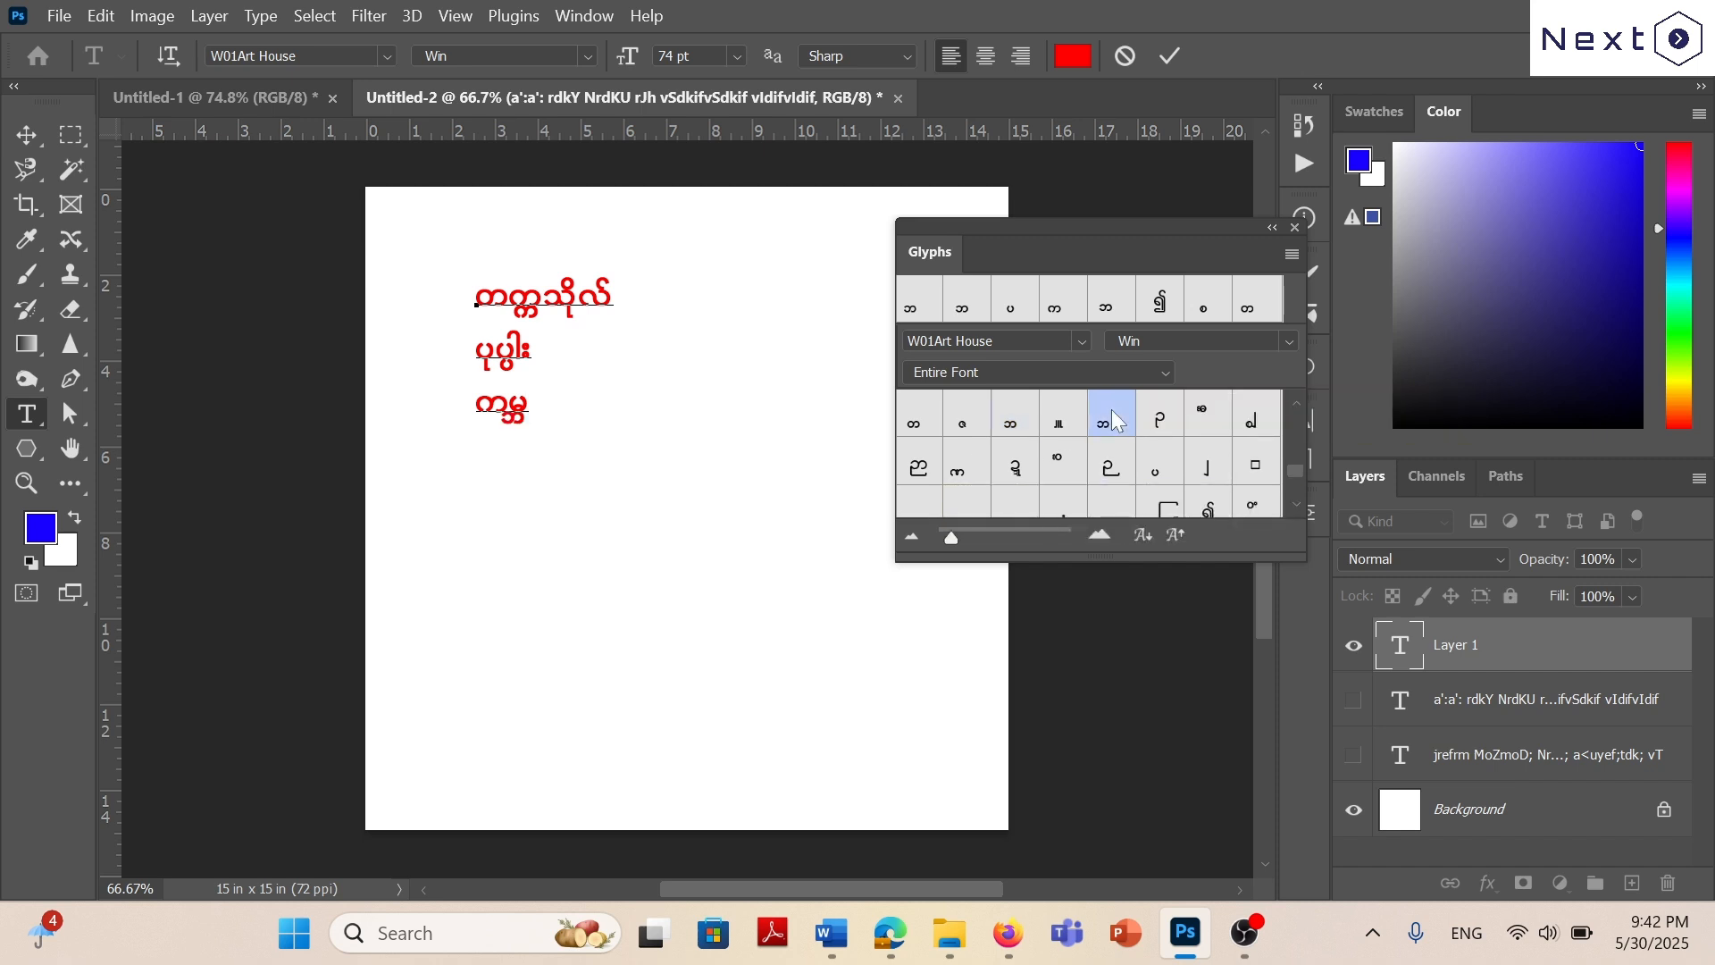
key(BackSpace)
Insert the wider stacked ဘ glyph under မ and complete the word as ကမ္ဘာလုံး.
click(1007, 415)
double_click(1007, 414)
text(mv)
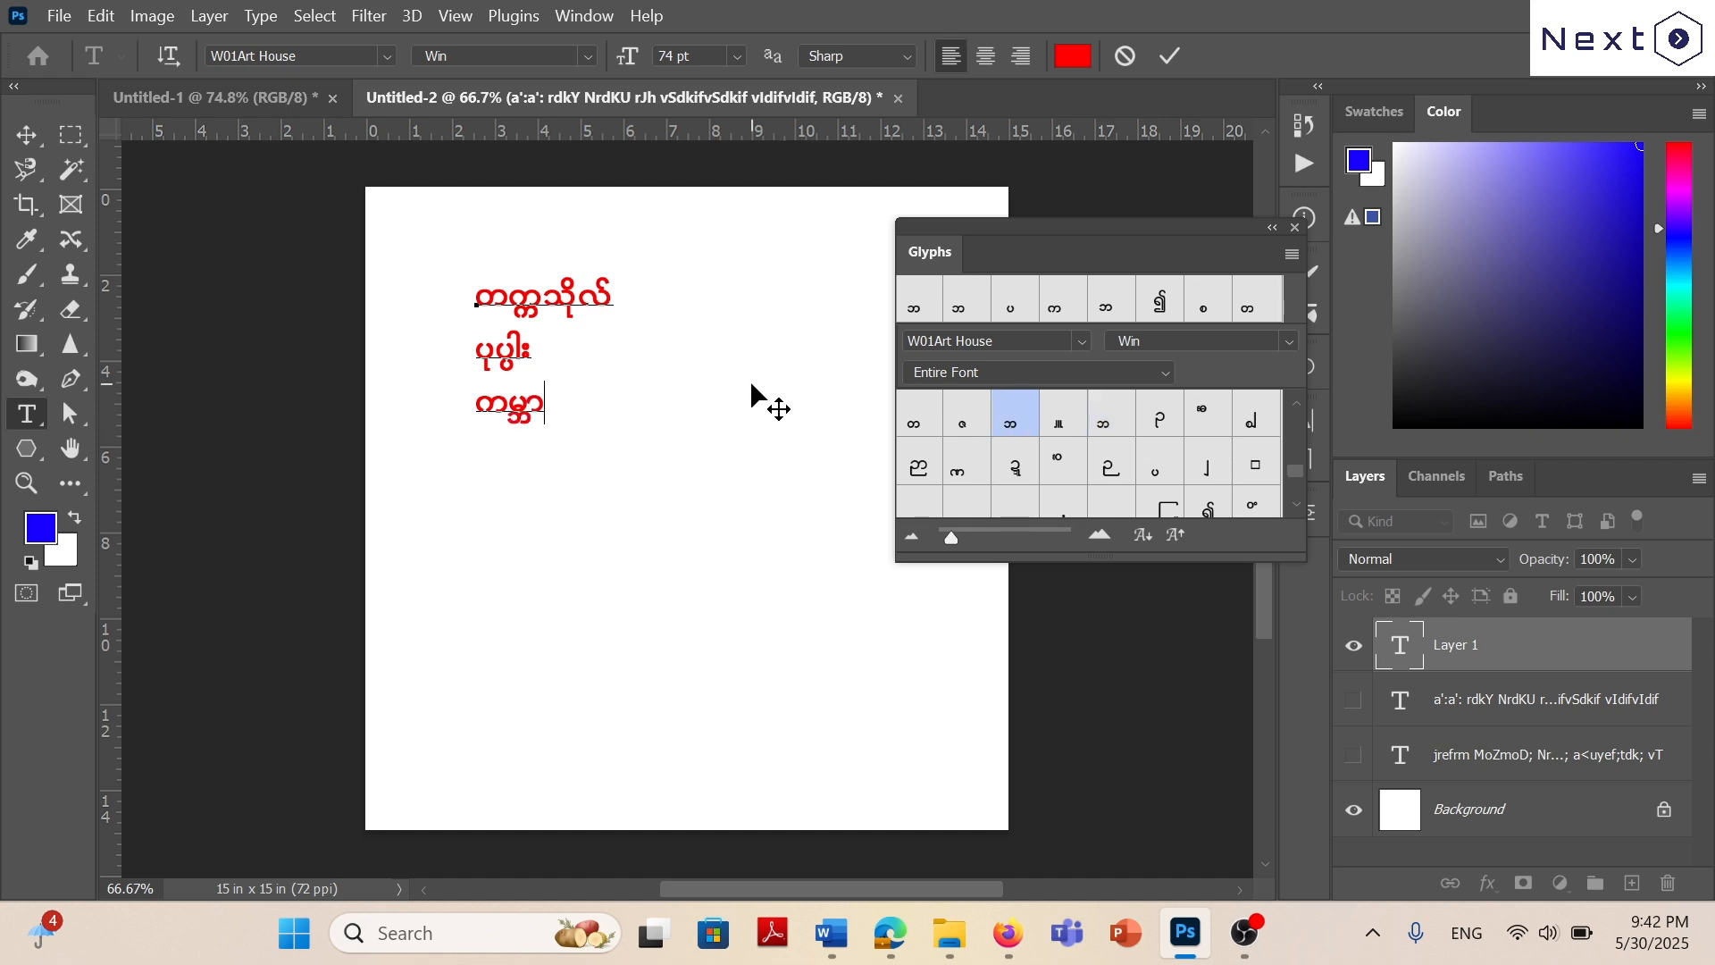
text(kH;)
Consult exercise 9 in Word and the W01 Art House key chart in Edge, and in Photoshop add ဤခရီးနီးသလား, inserting ဤ from Glyphs.
click(831, 933)
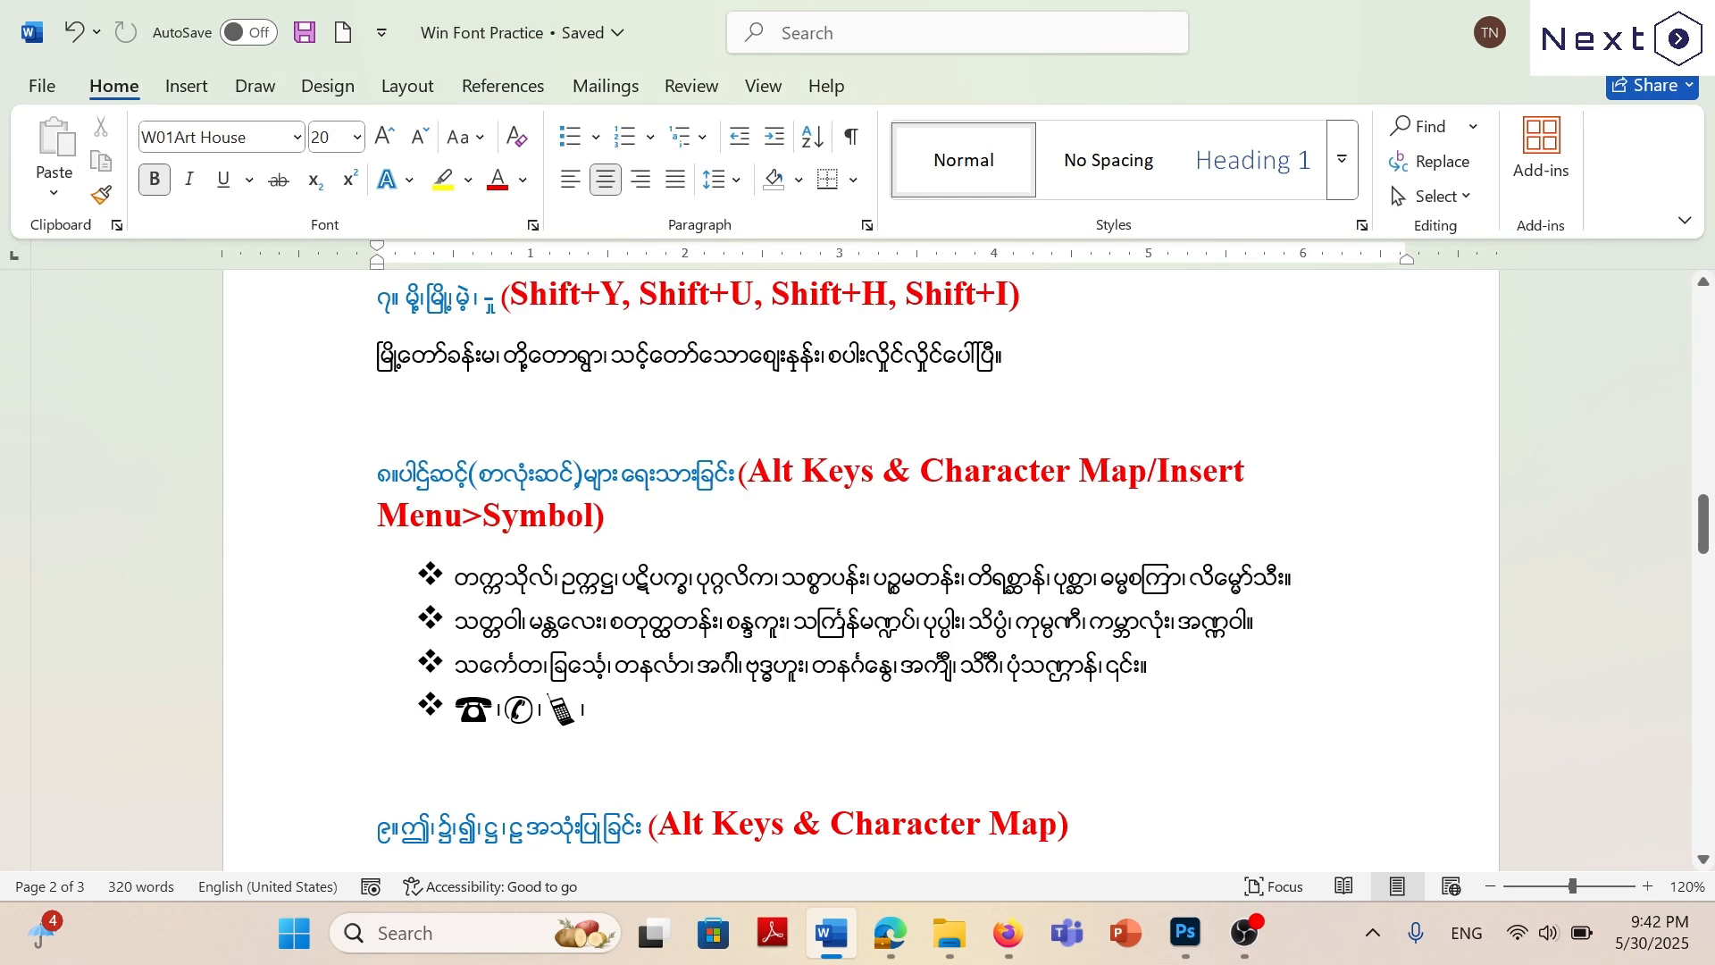
scroll(858, 572, down, 5)
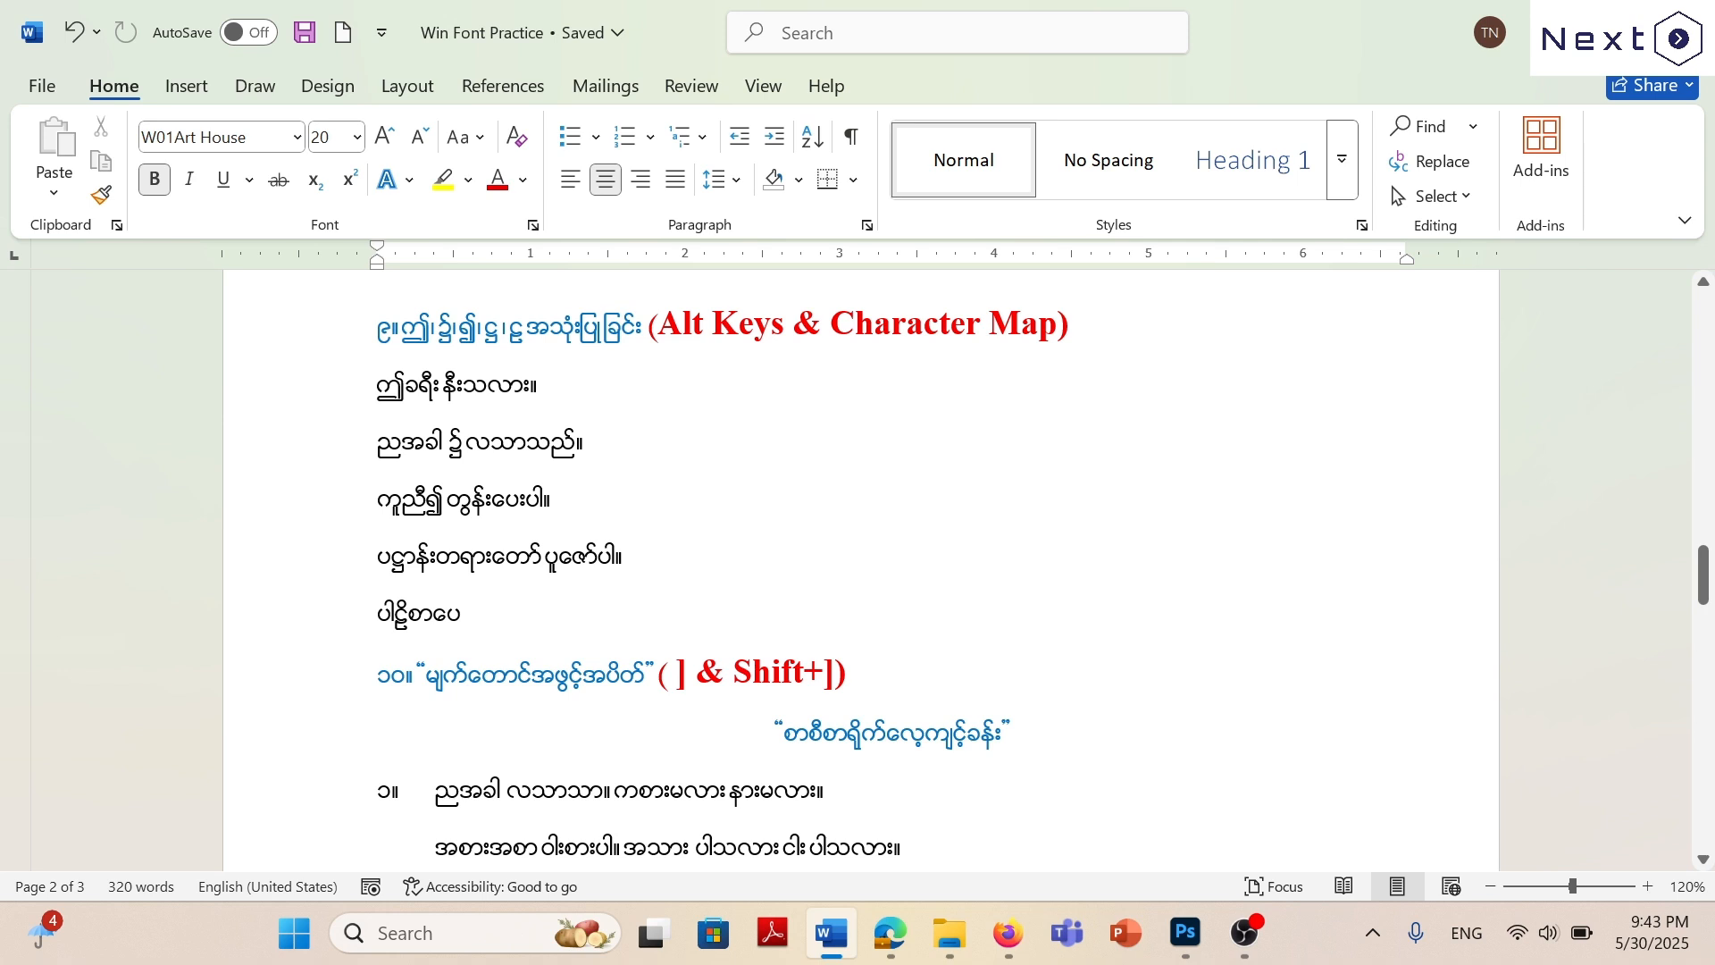
click(889, 932)
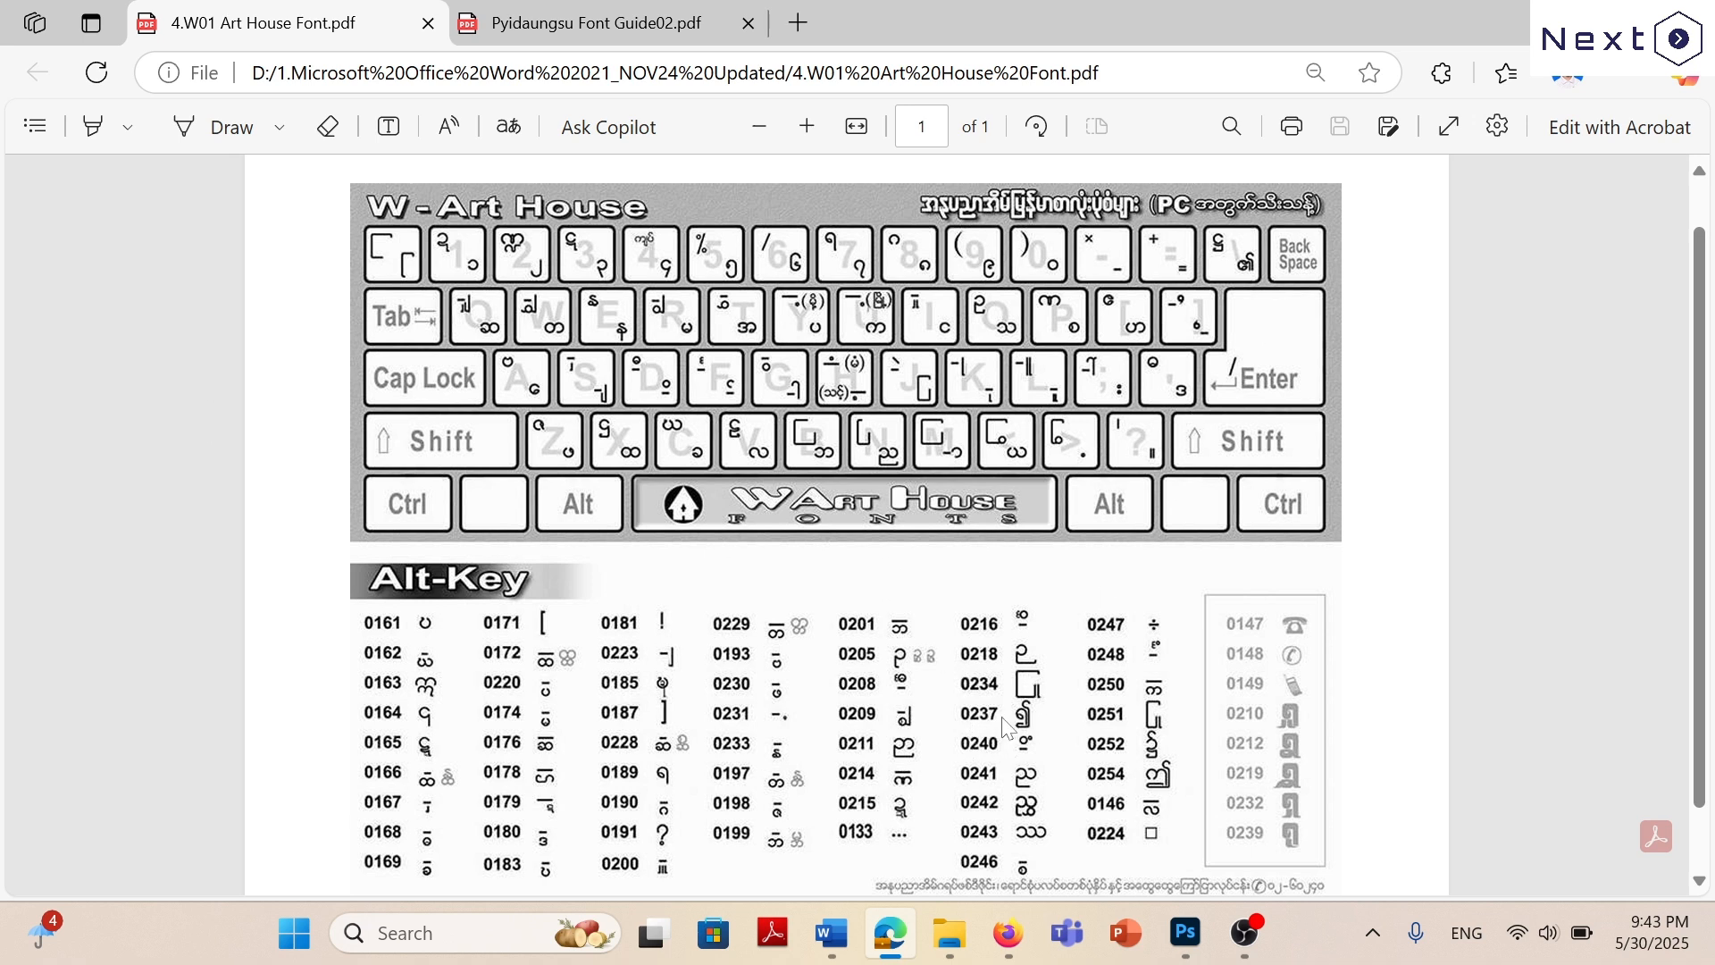
click(1185, 933)
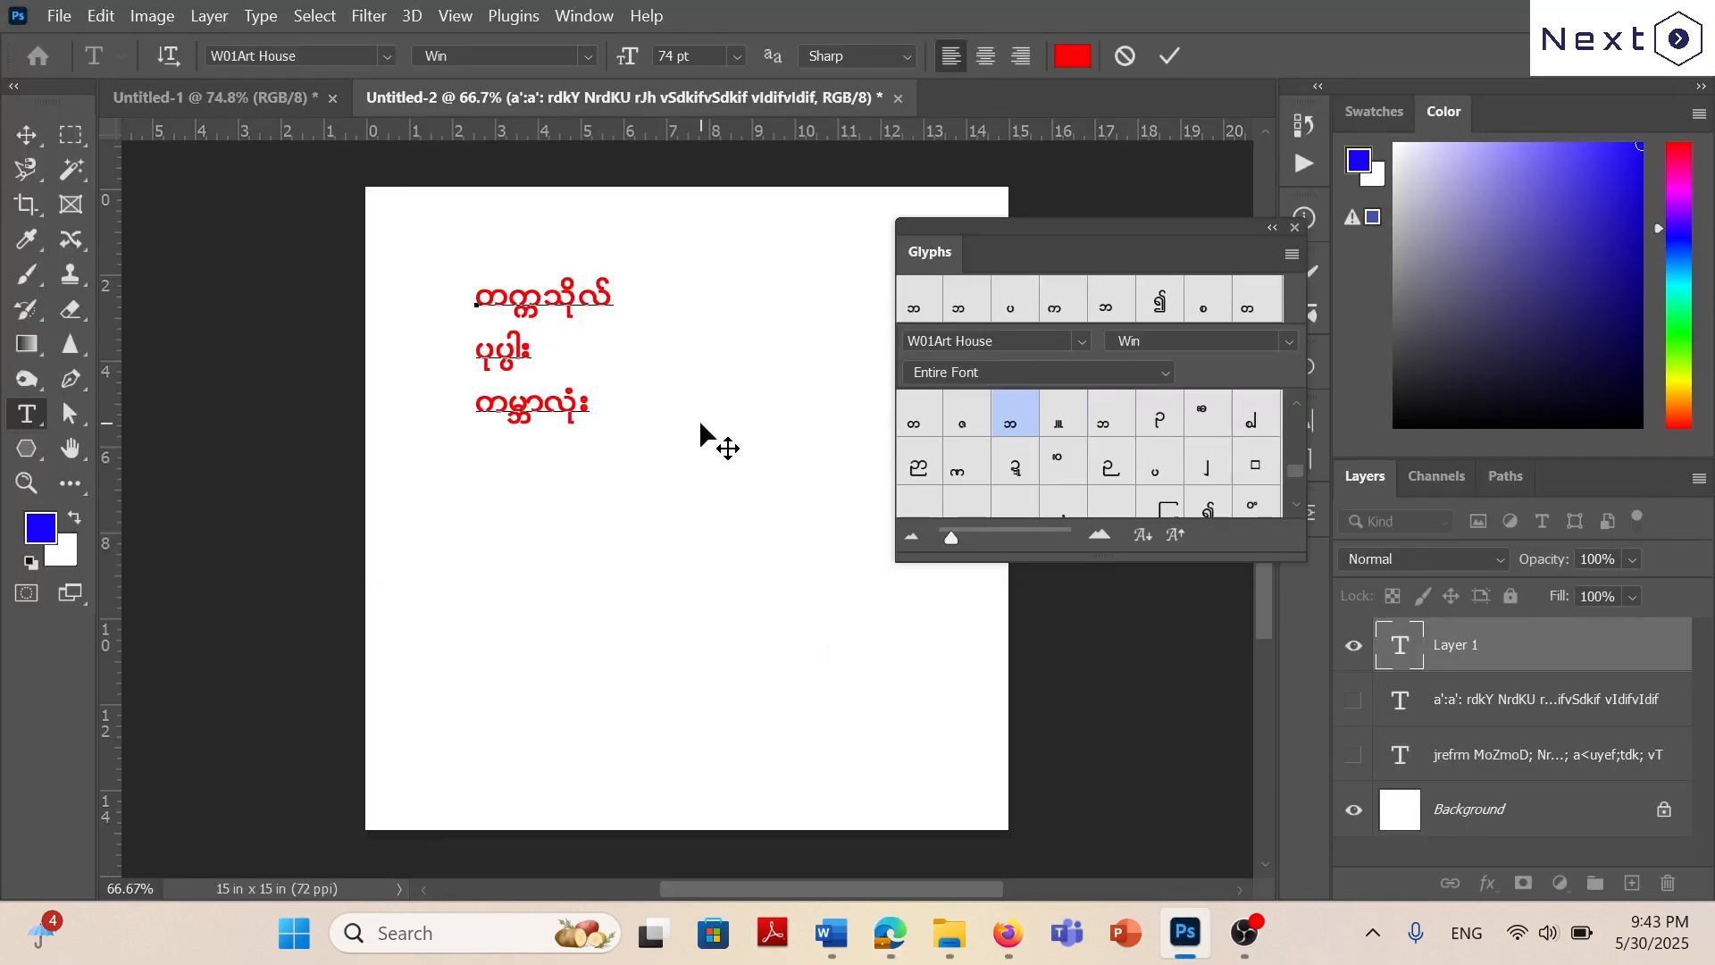
key(Return)
scroll(1221, 458, down, 2)
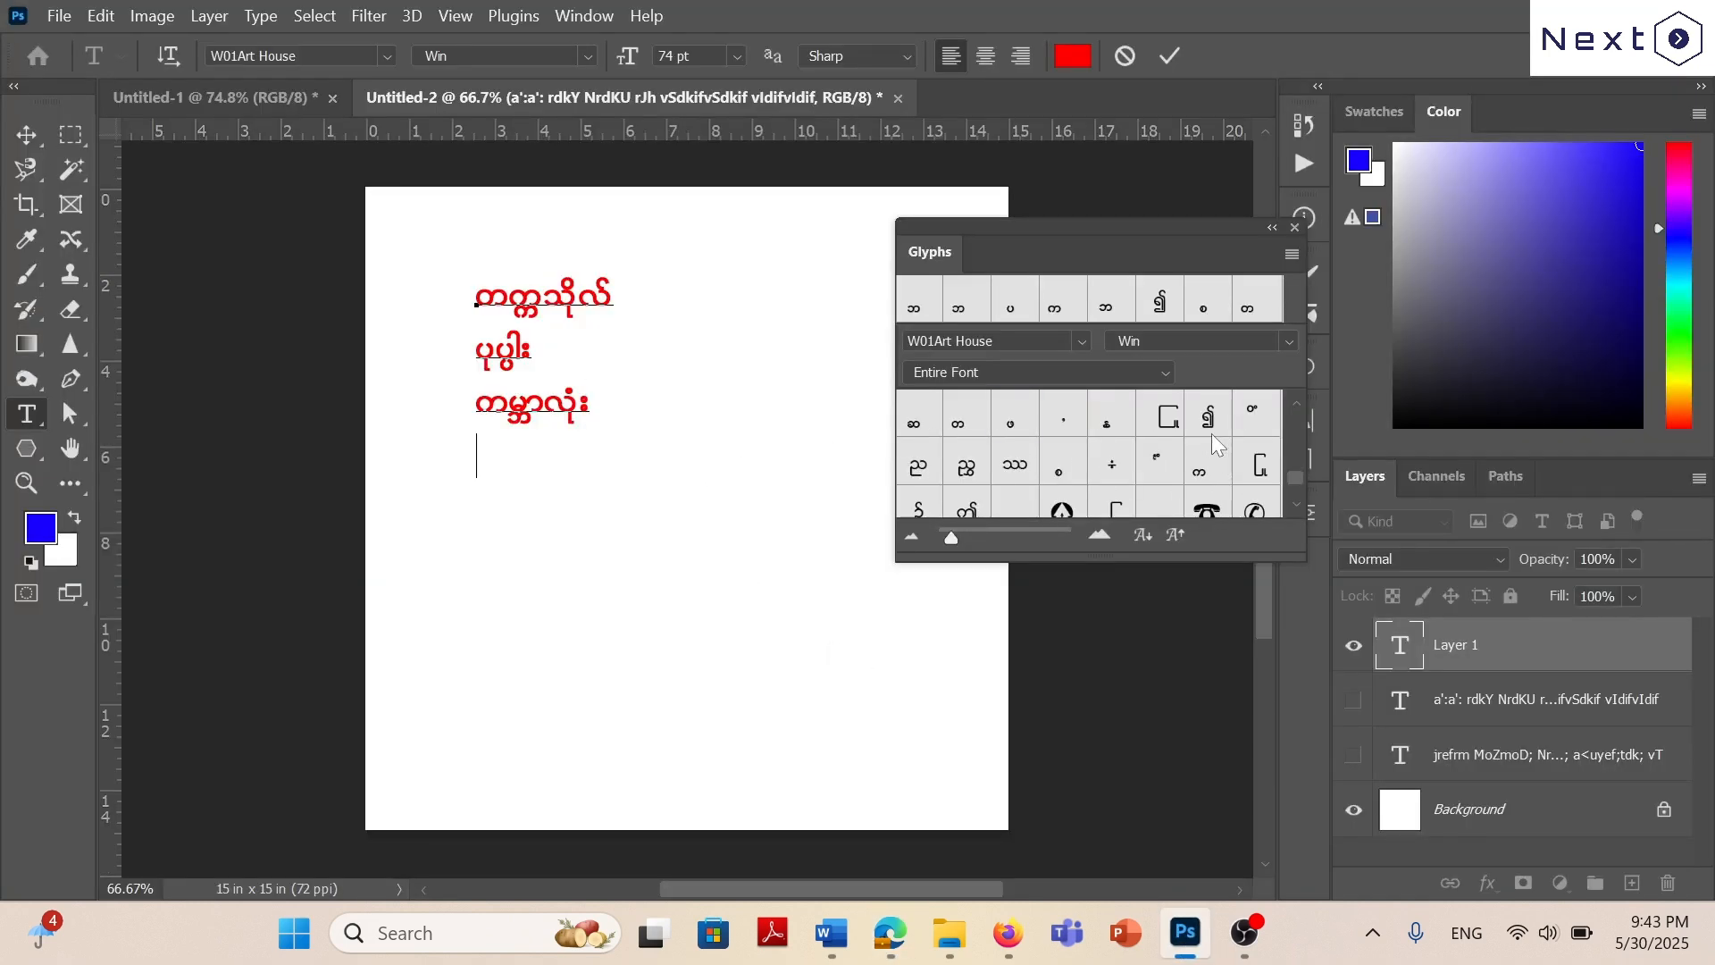
double_click(968, 497)
text(crD:eD:)
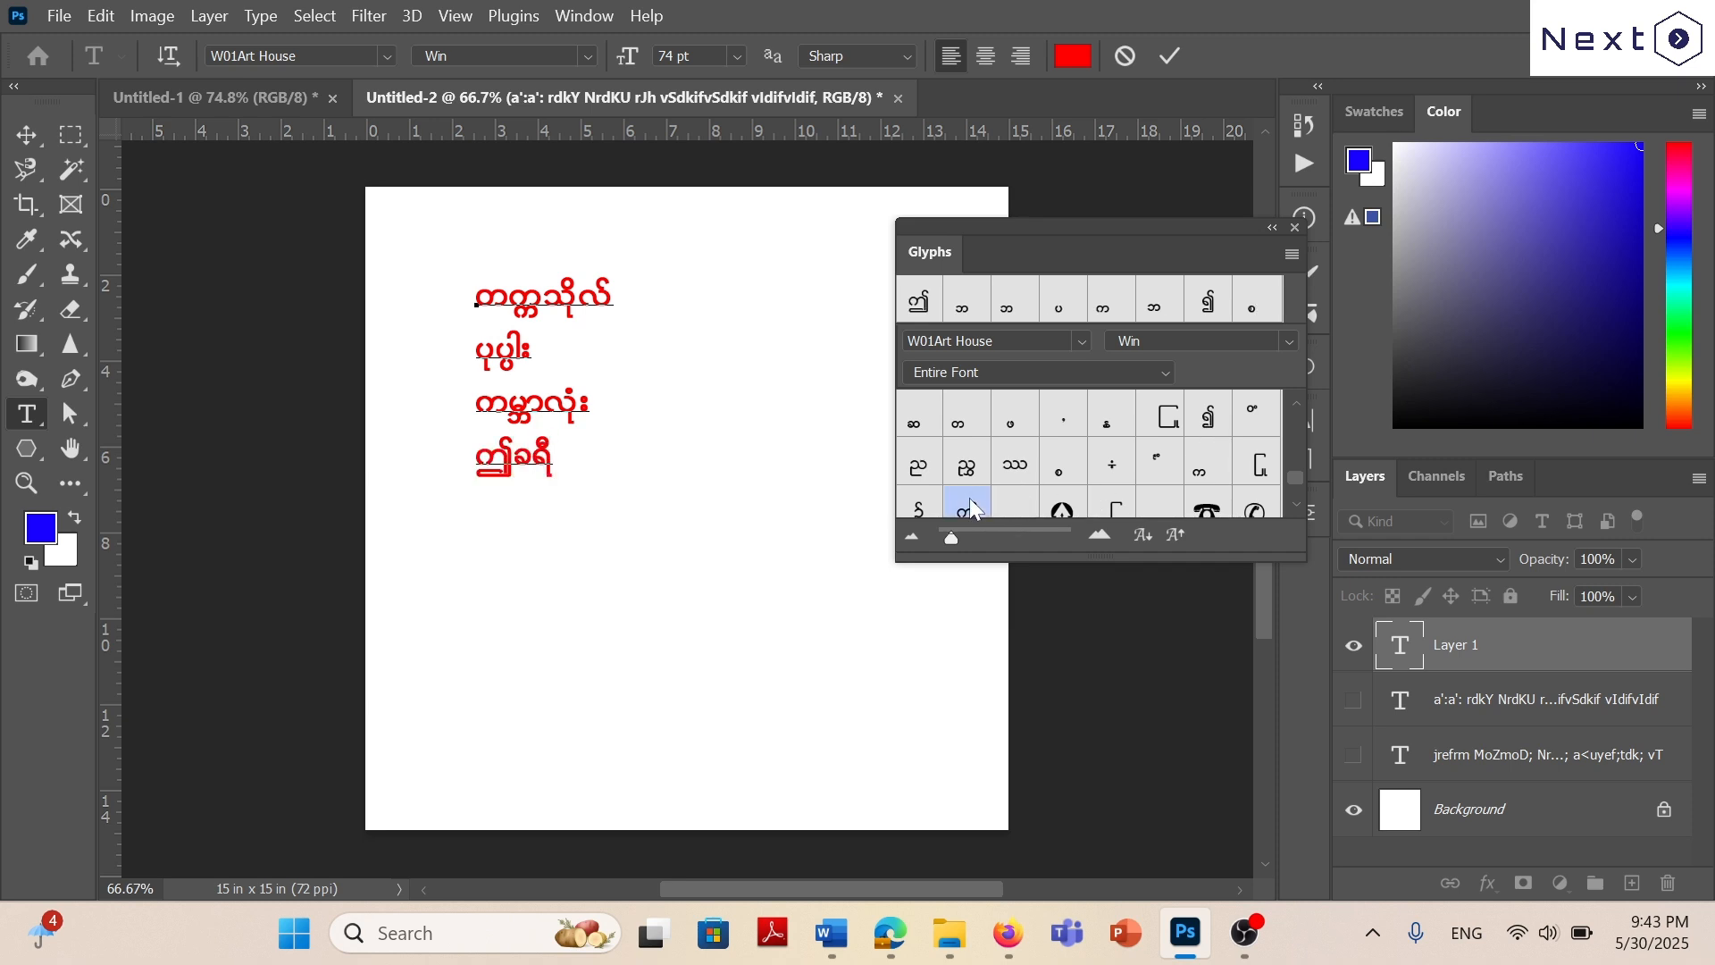
text(ovm;)
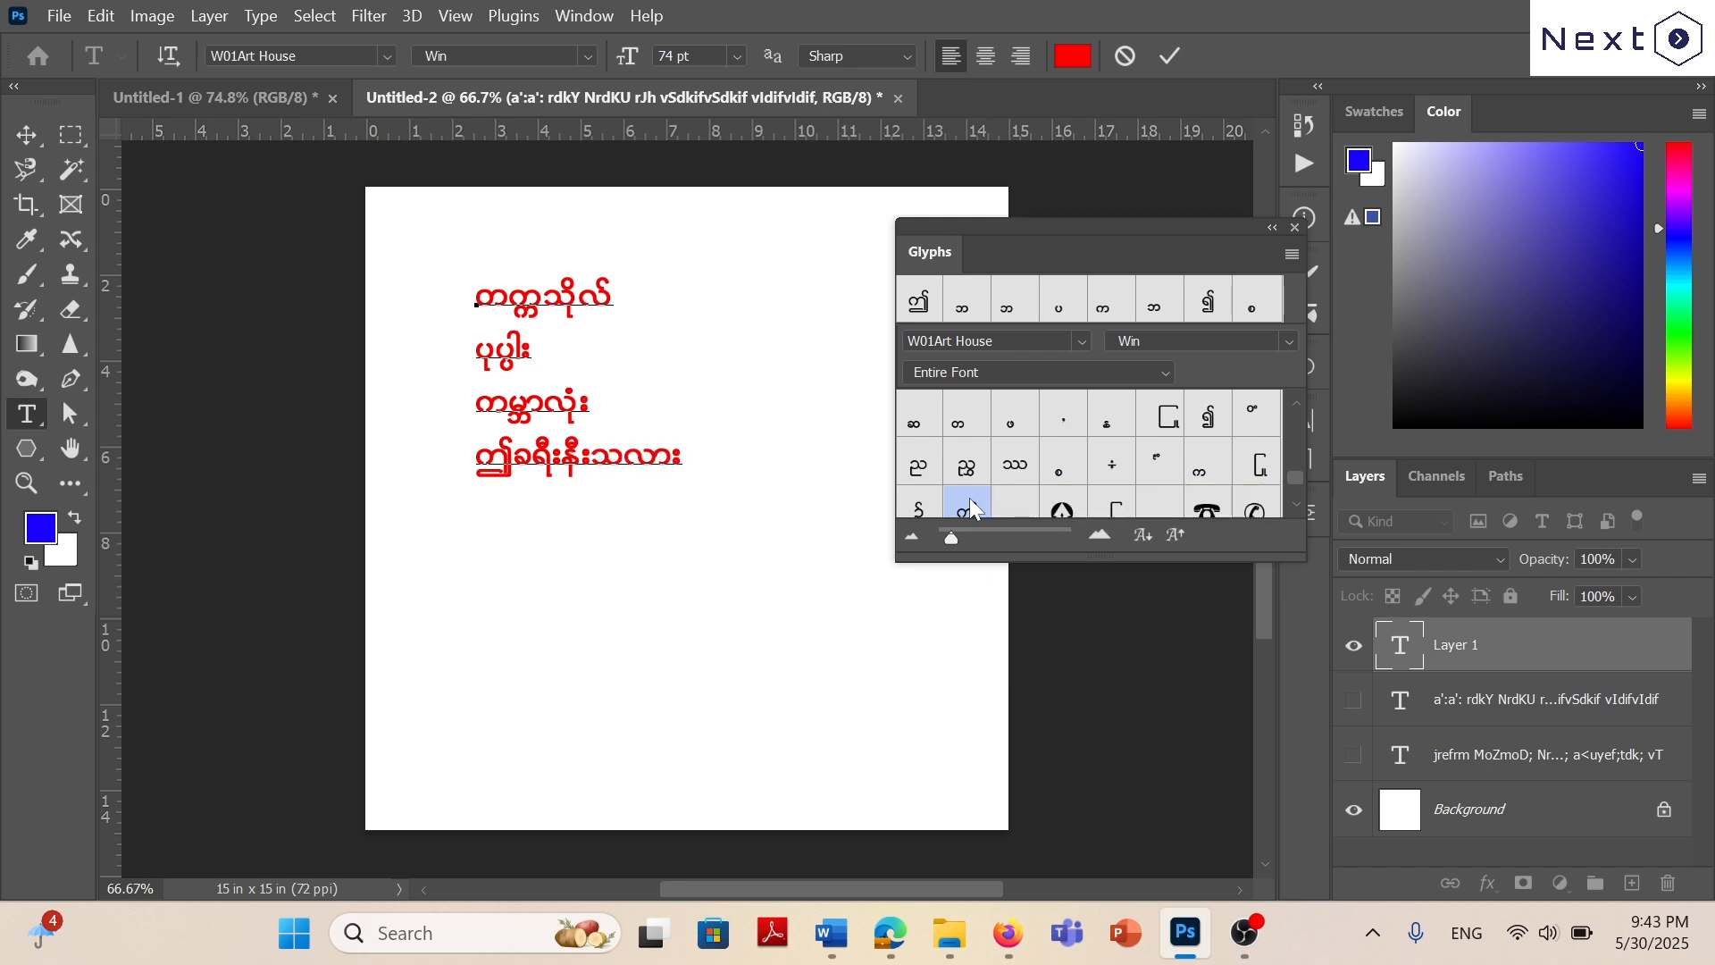
Insert the glyphs ၍ and ၌ on two separate new lines below ဤခရီးနီးသလား.
double_click(1207, 415)
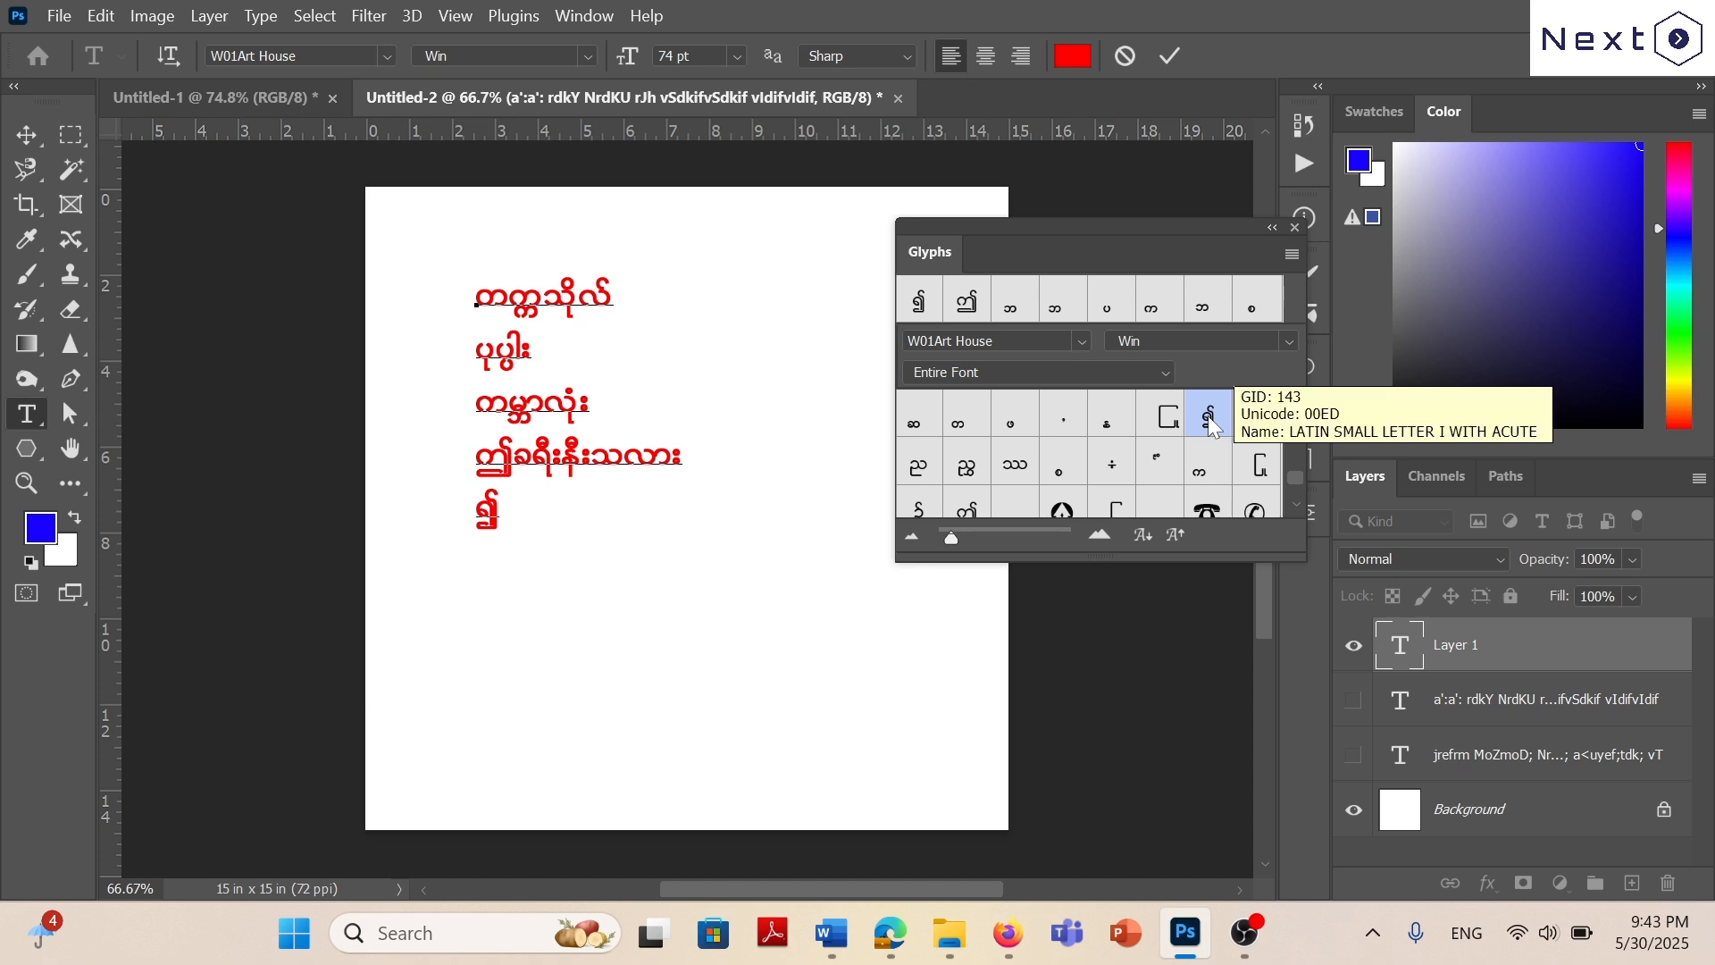
scroll(1063, 440, down, 2)
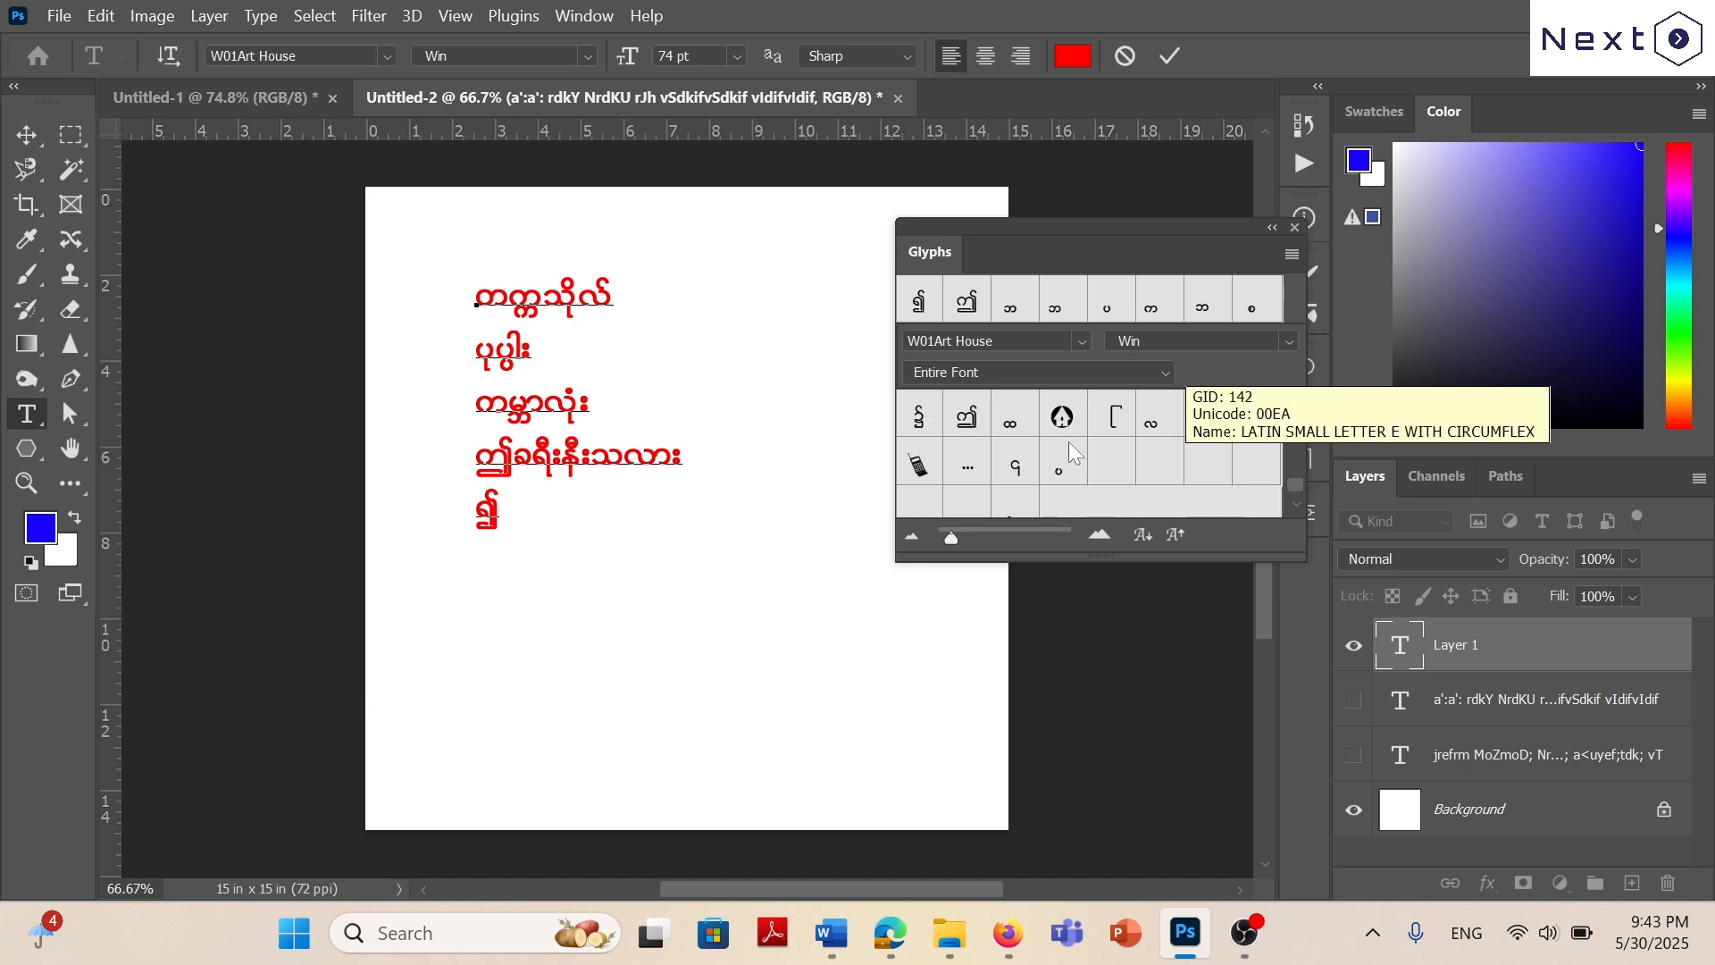
double_click(926, 417)
scroll(1115, 468, up, 2)
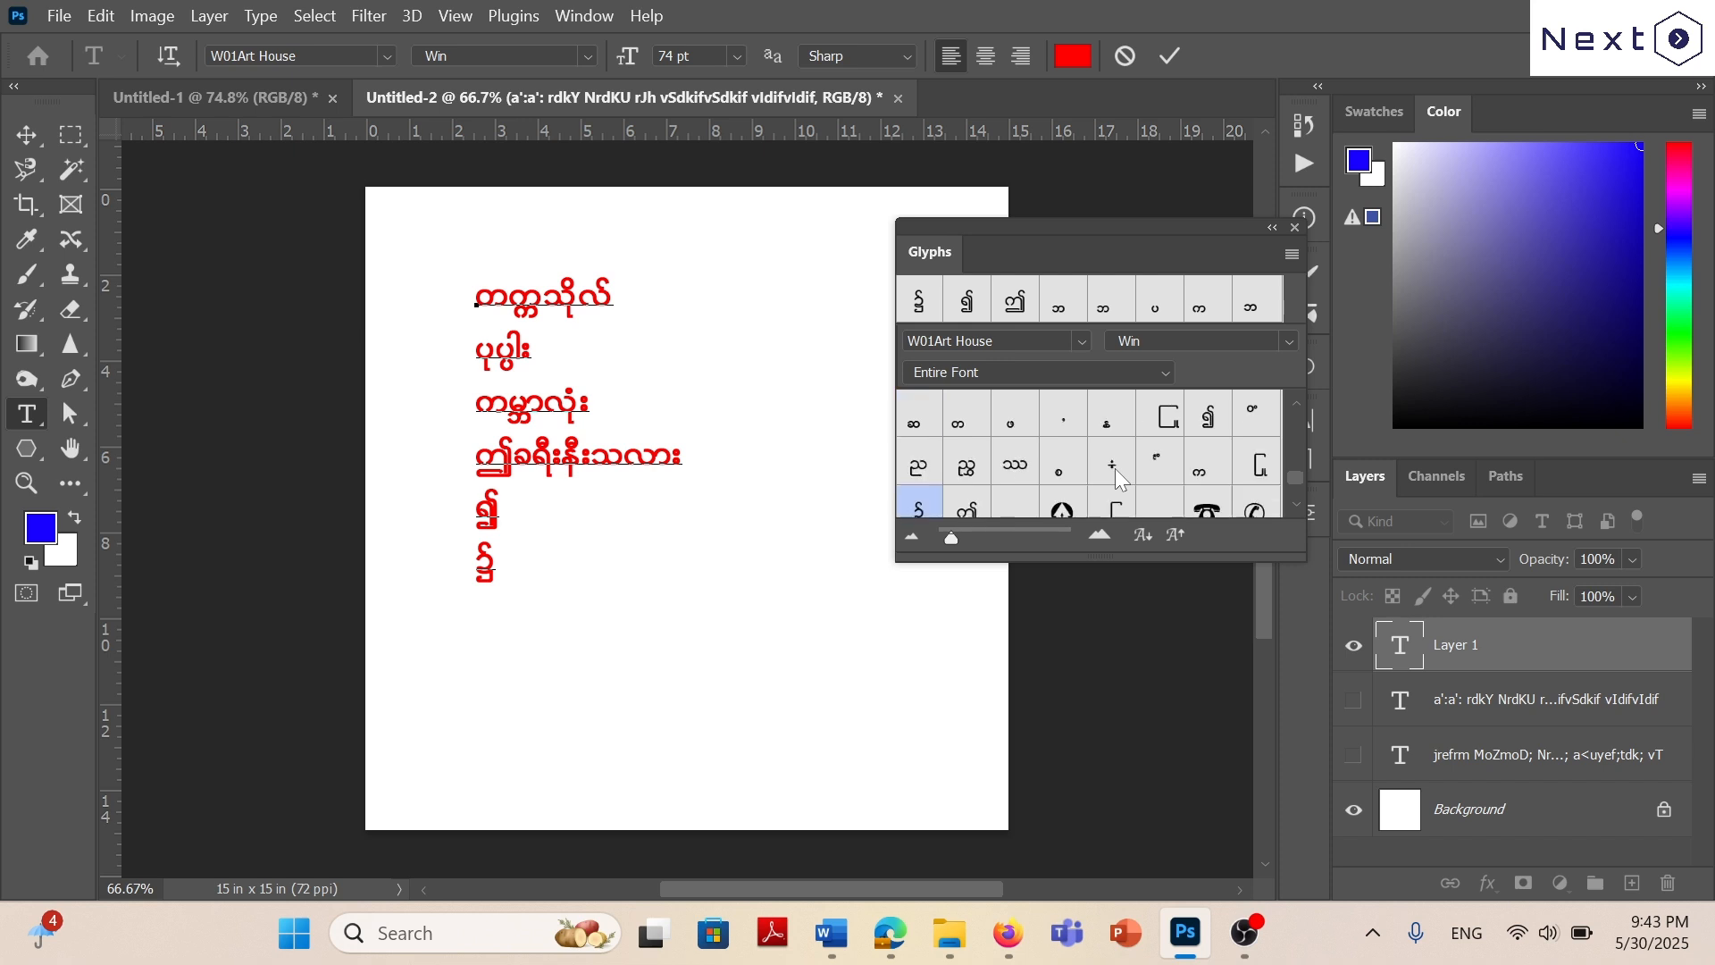
Check exercise 10 in Word, and in Photoshop add a new line reading “မျက်တောင်အဖွင့်အပိတ်” with its opening and closing quotation marks.
key(Return)
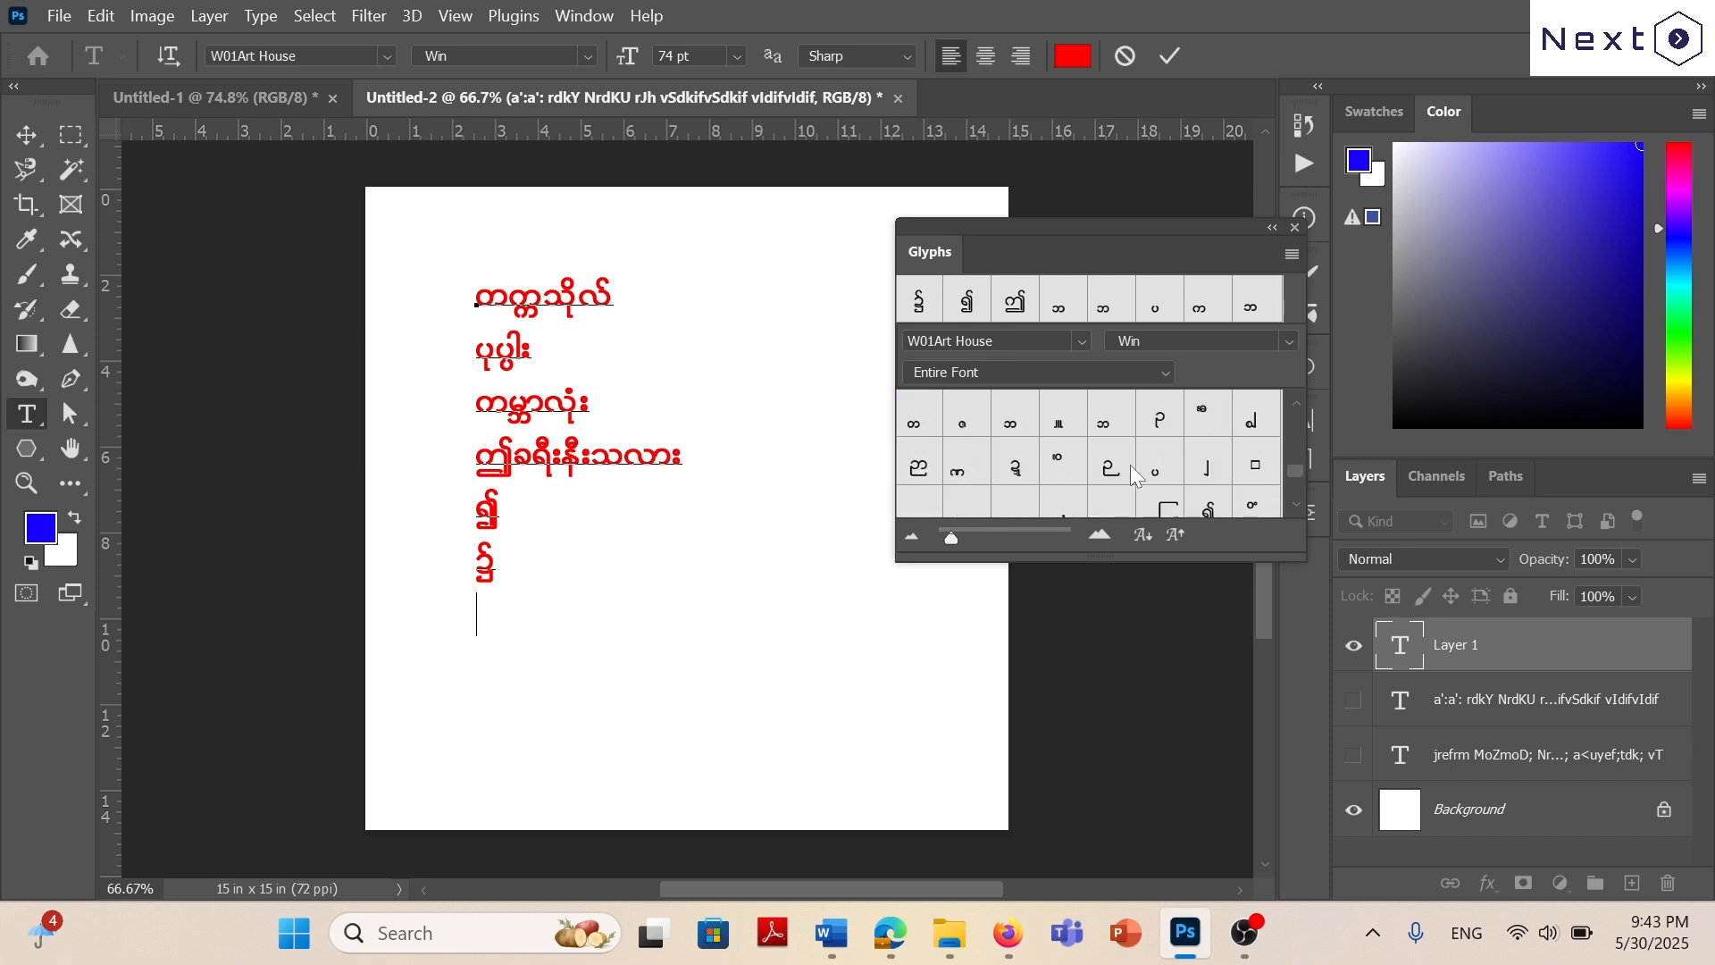
scroll(1130, 464, down, 1)
scroll(1199, 441, up, 1)
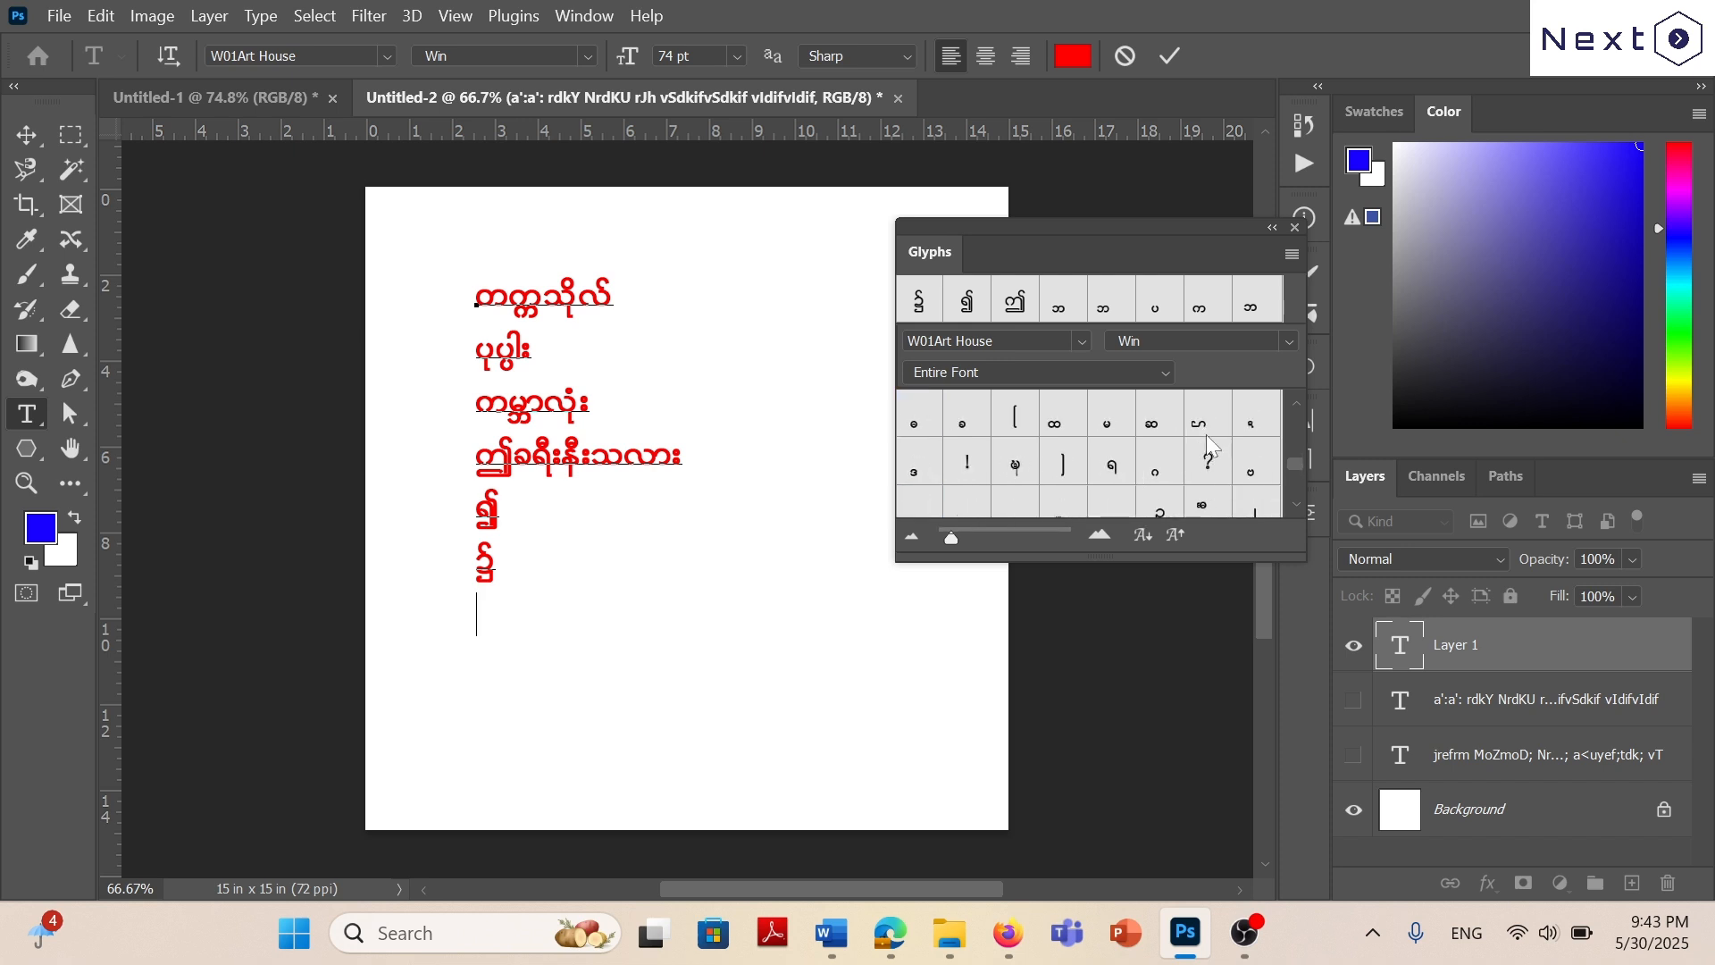
scroll(1161, 429, down, 3)
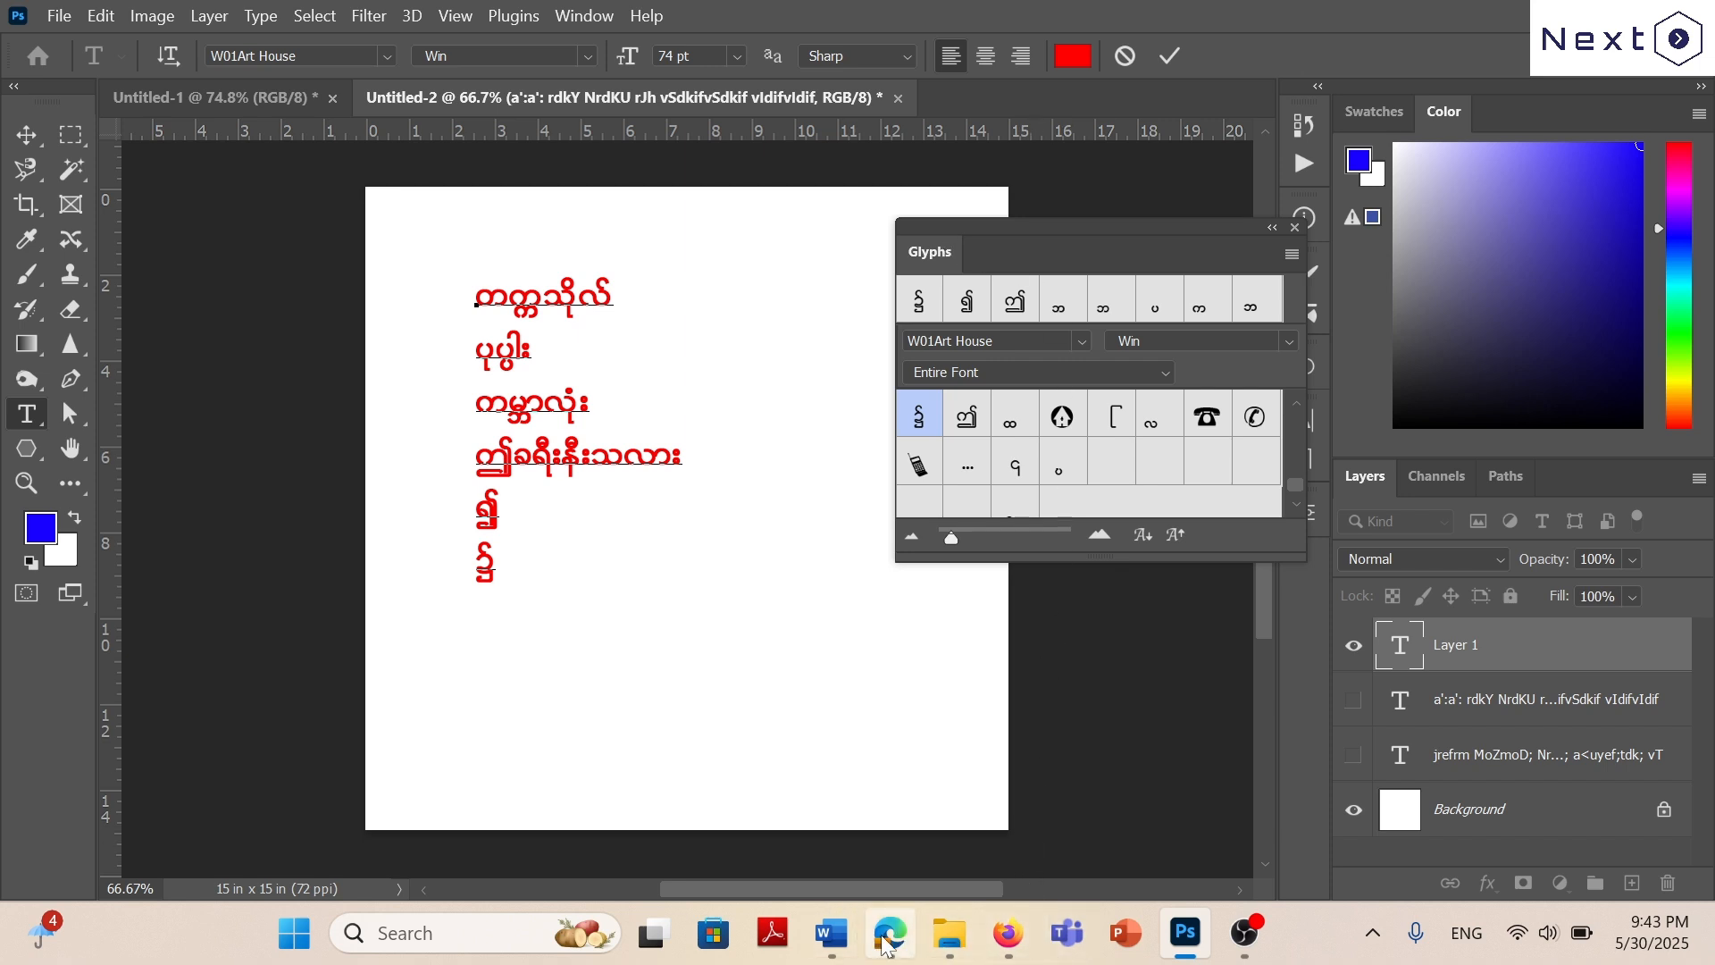
mouse_move(847, 938)
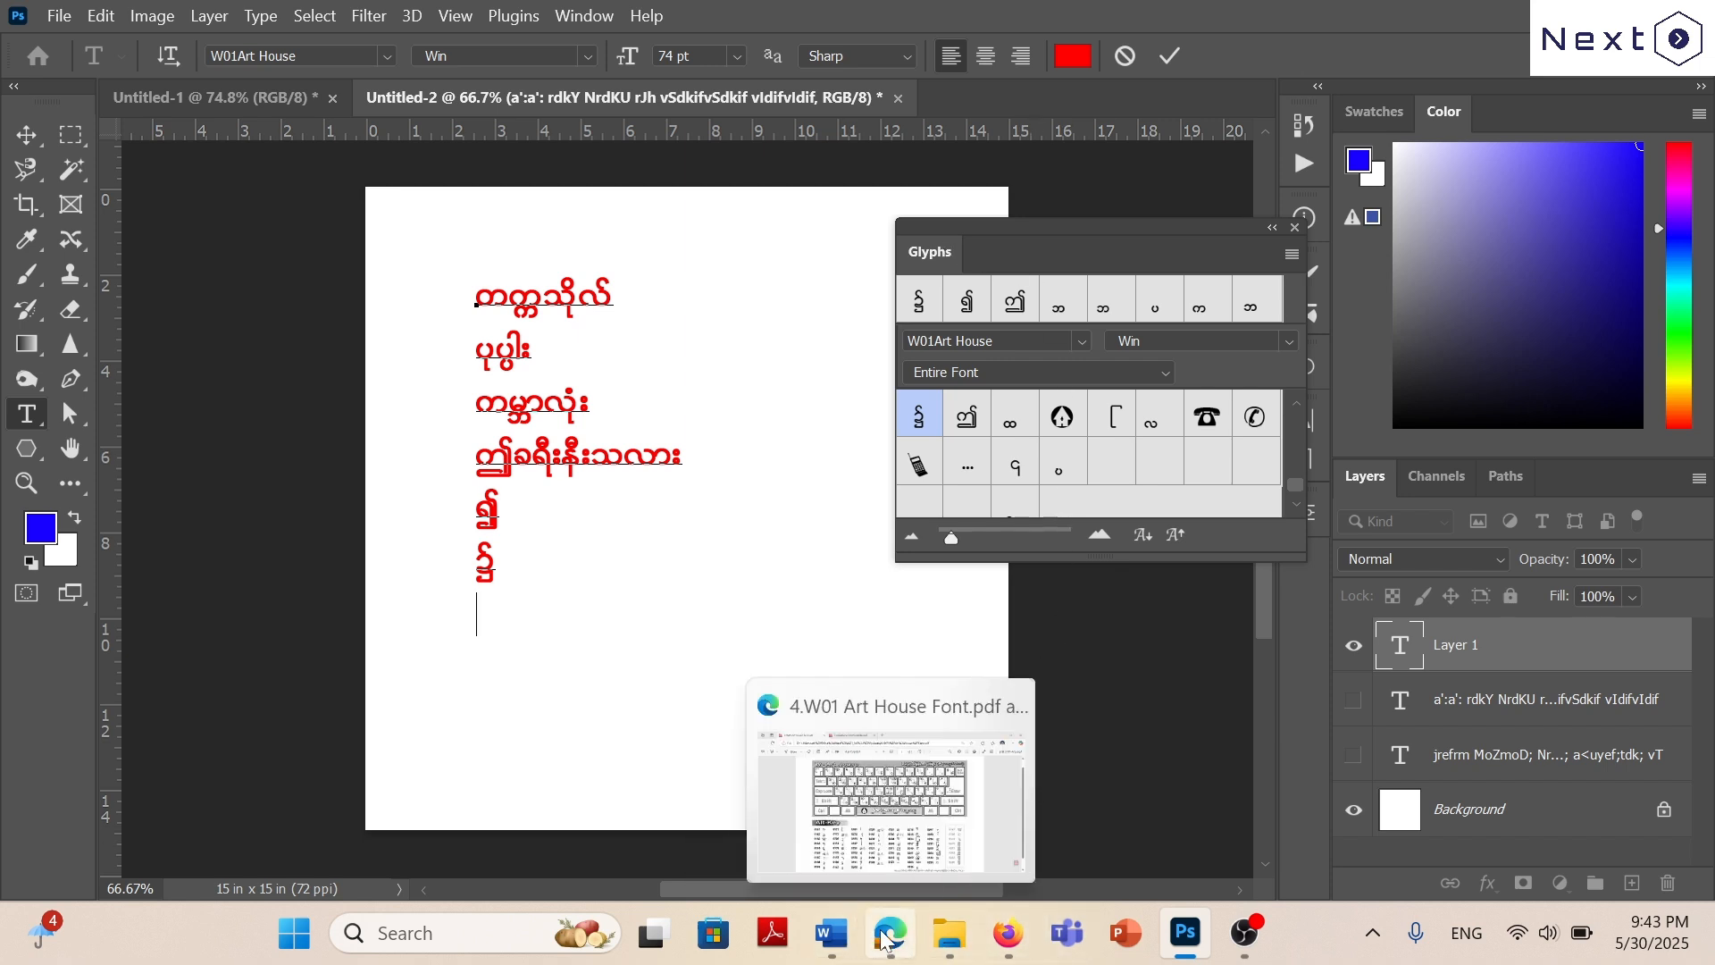
click(830, 934)
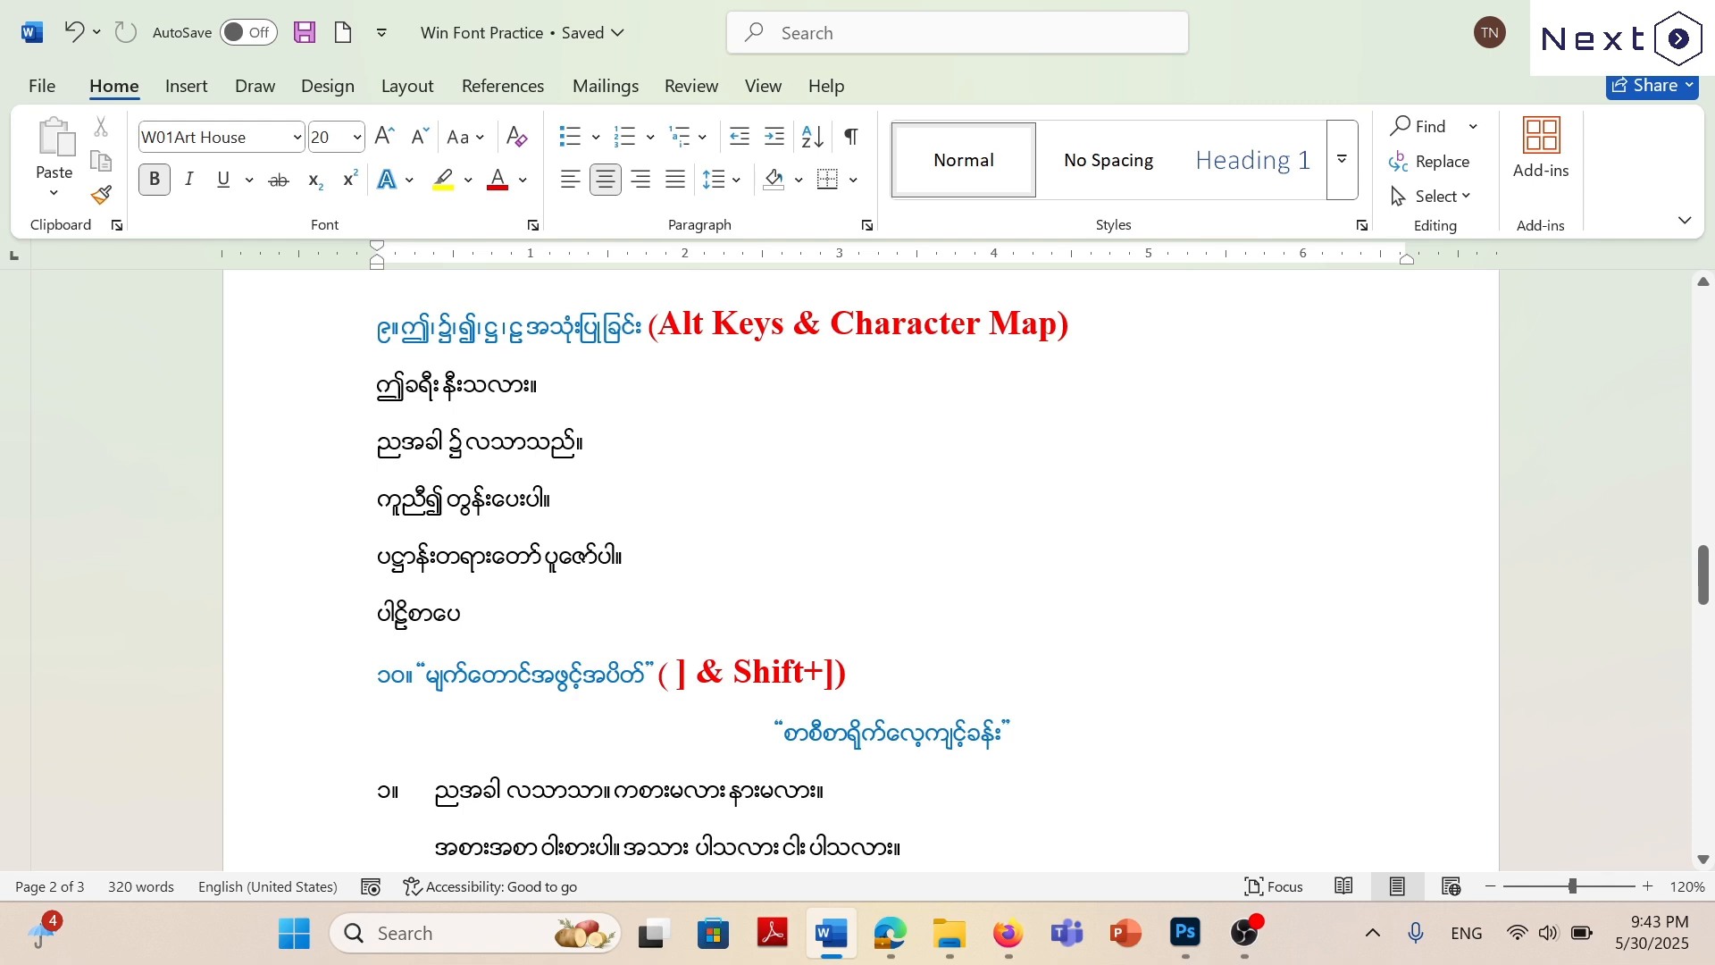
click(1185, 932)
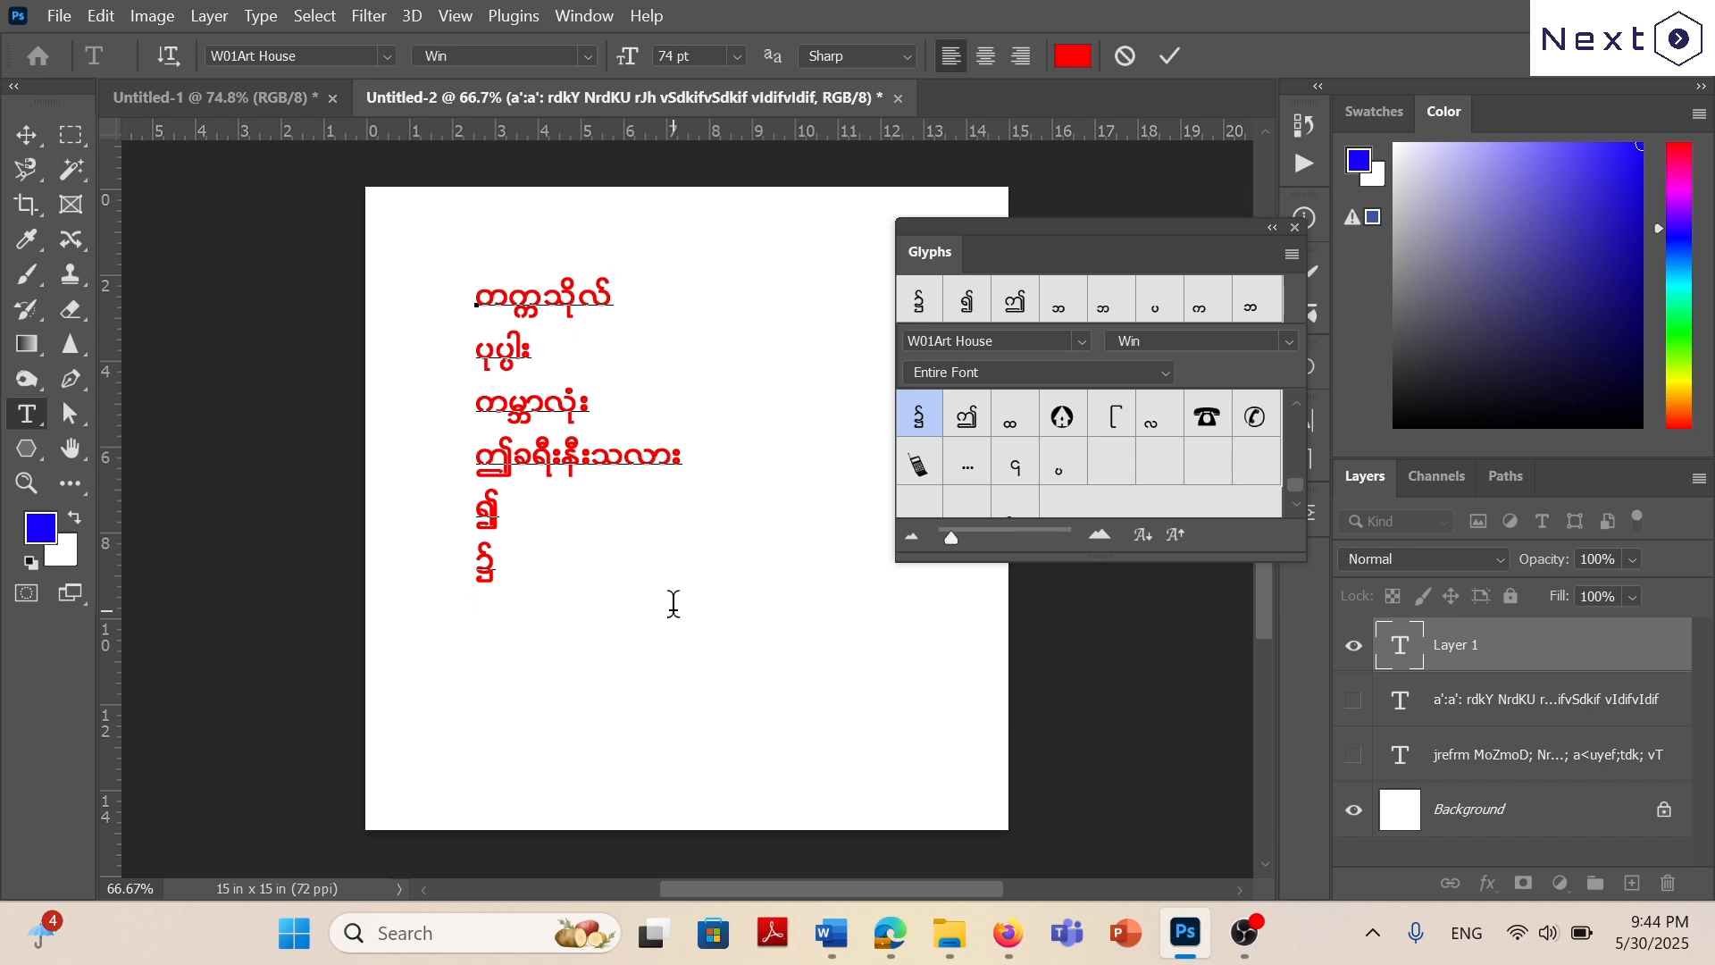
text(“)
text(rsufawmif)
text(trGSifhtyd)
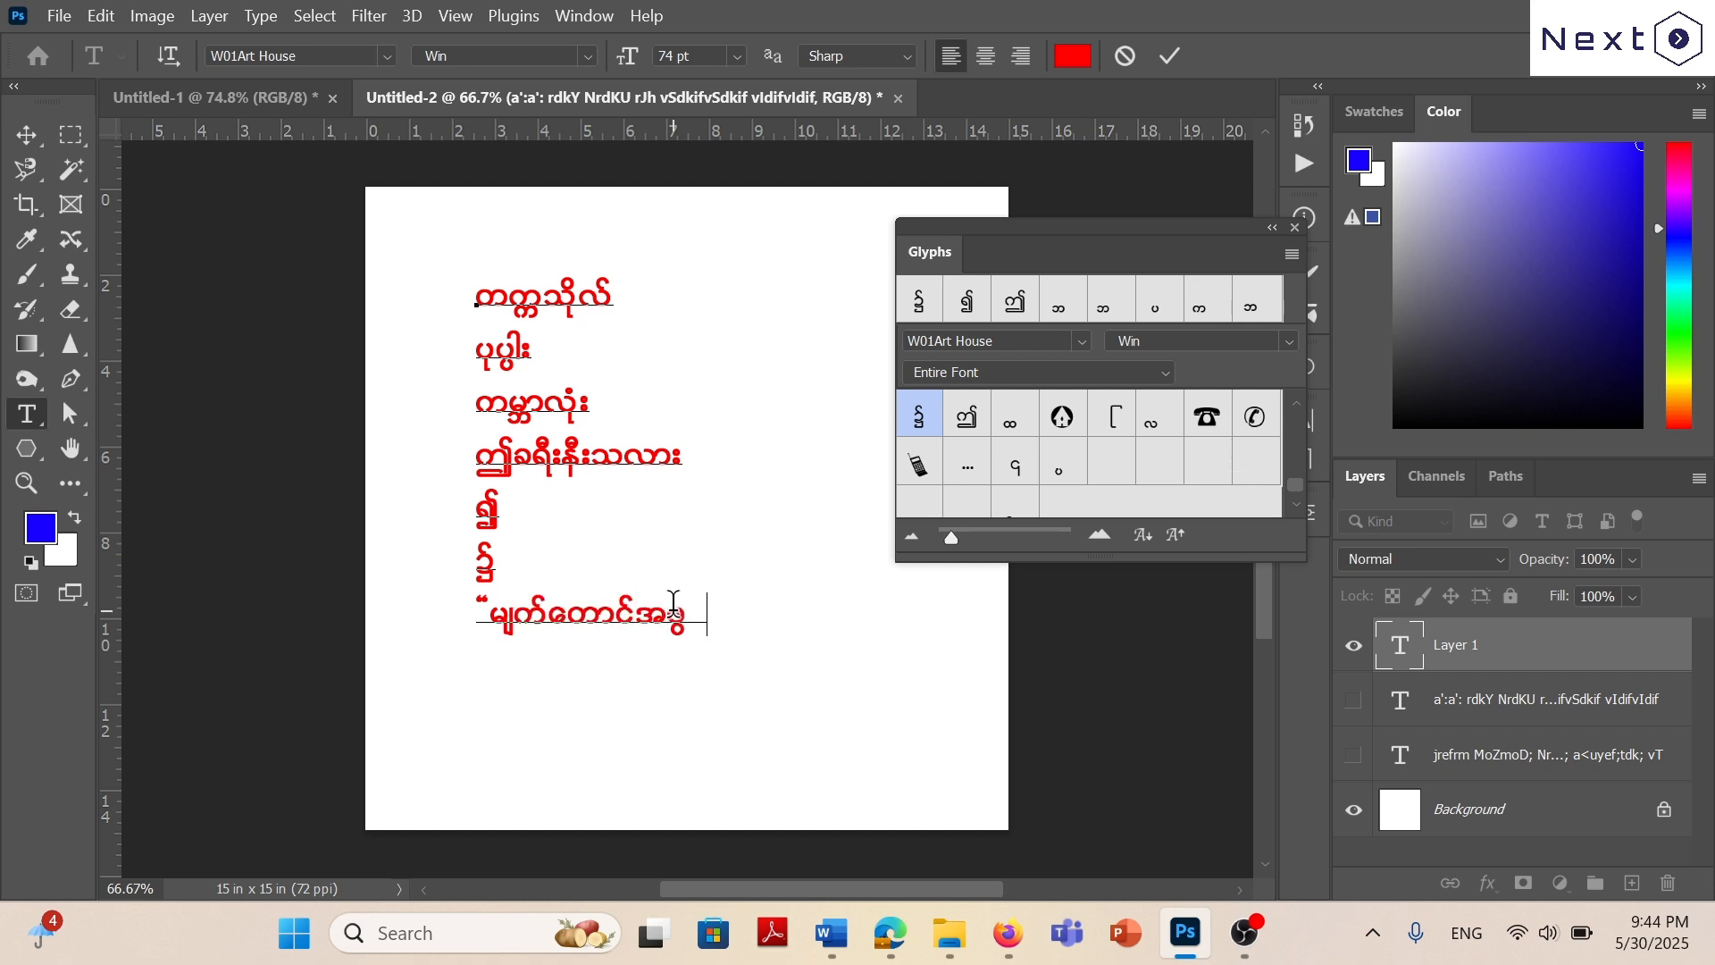
text(wf)
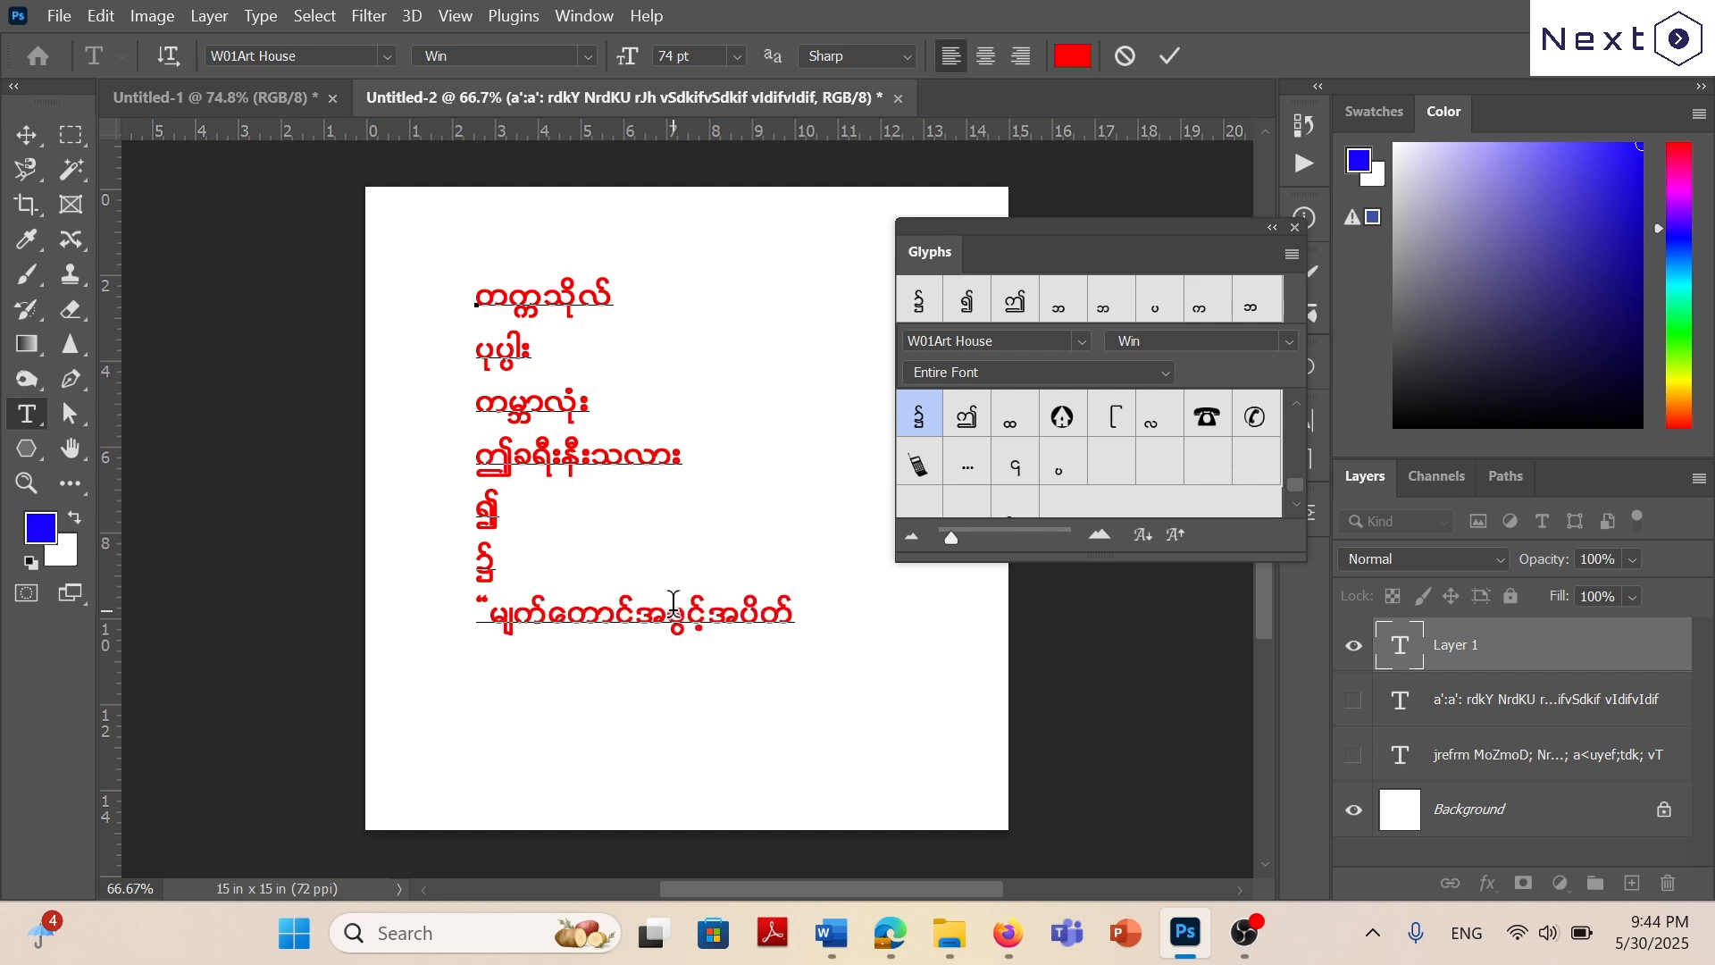
text(})
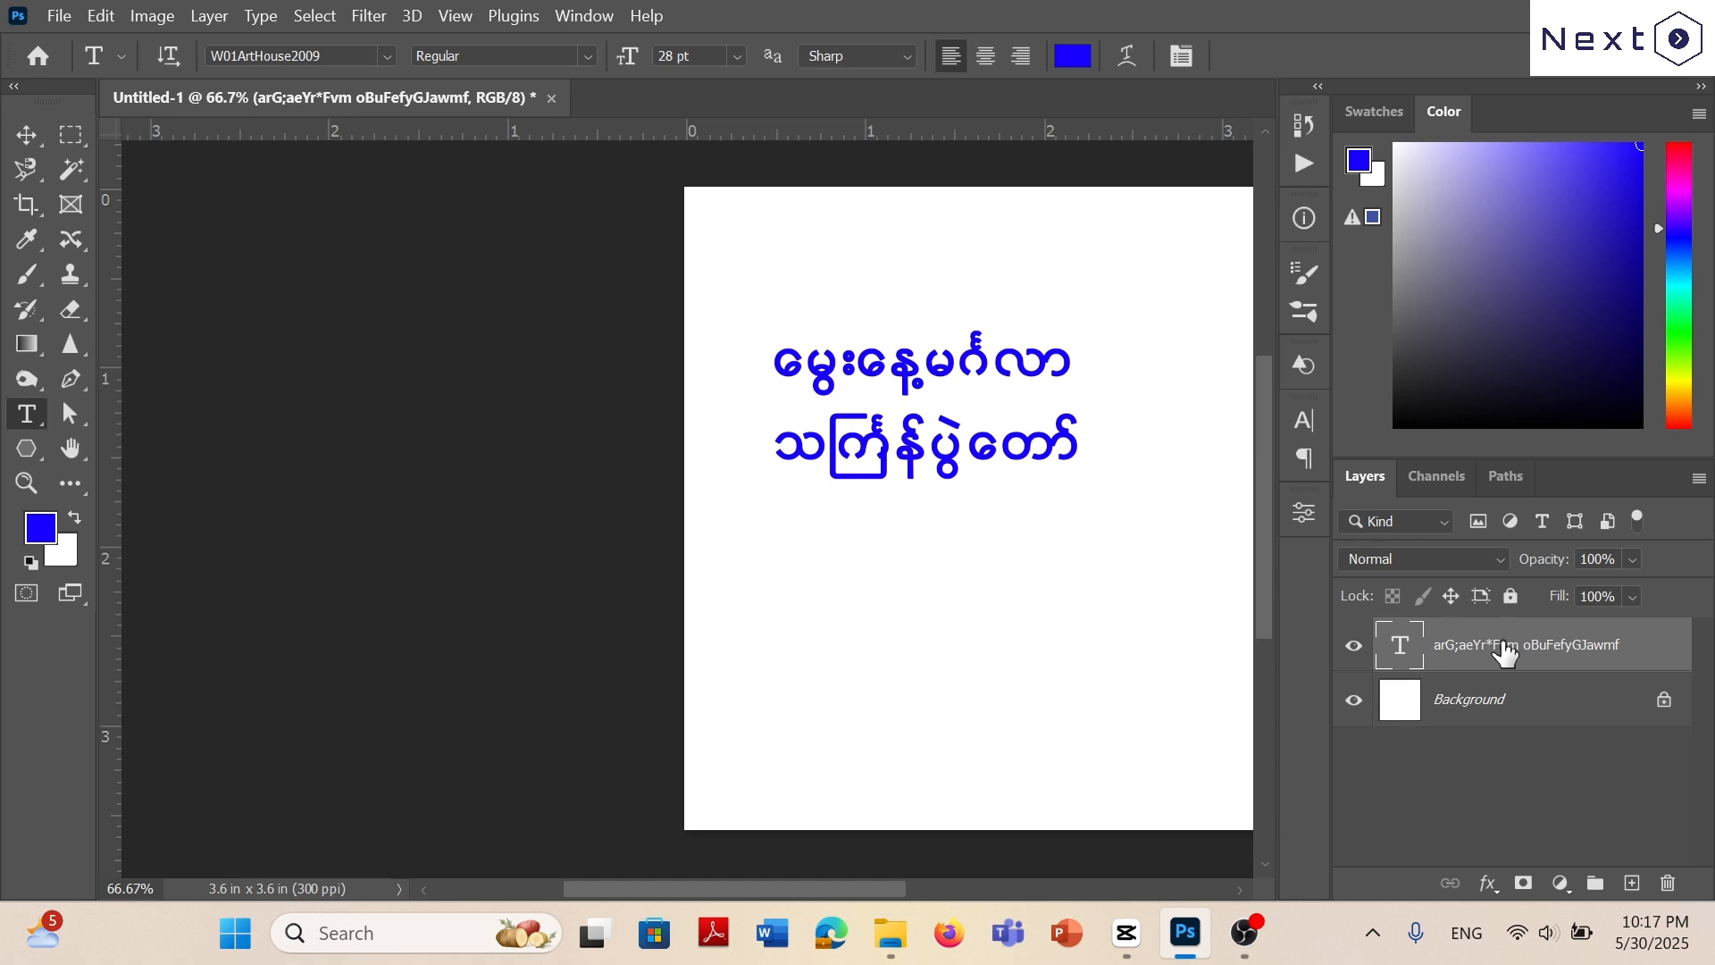
Preview the two-line Myanmar greeting in the Art House fonts from W14 through W37.
click(386, 56)
key(Down)
drag(732, 150, 697, 660)
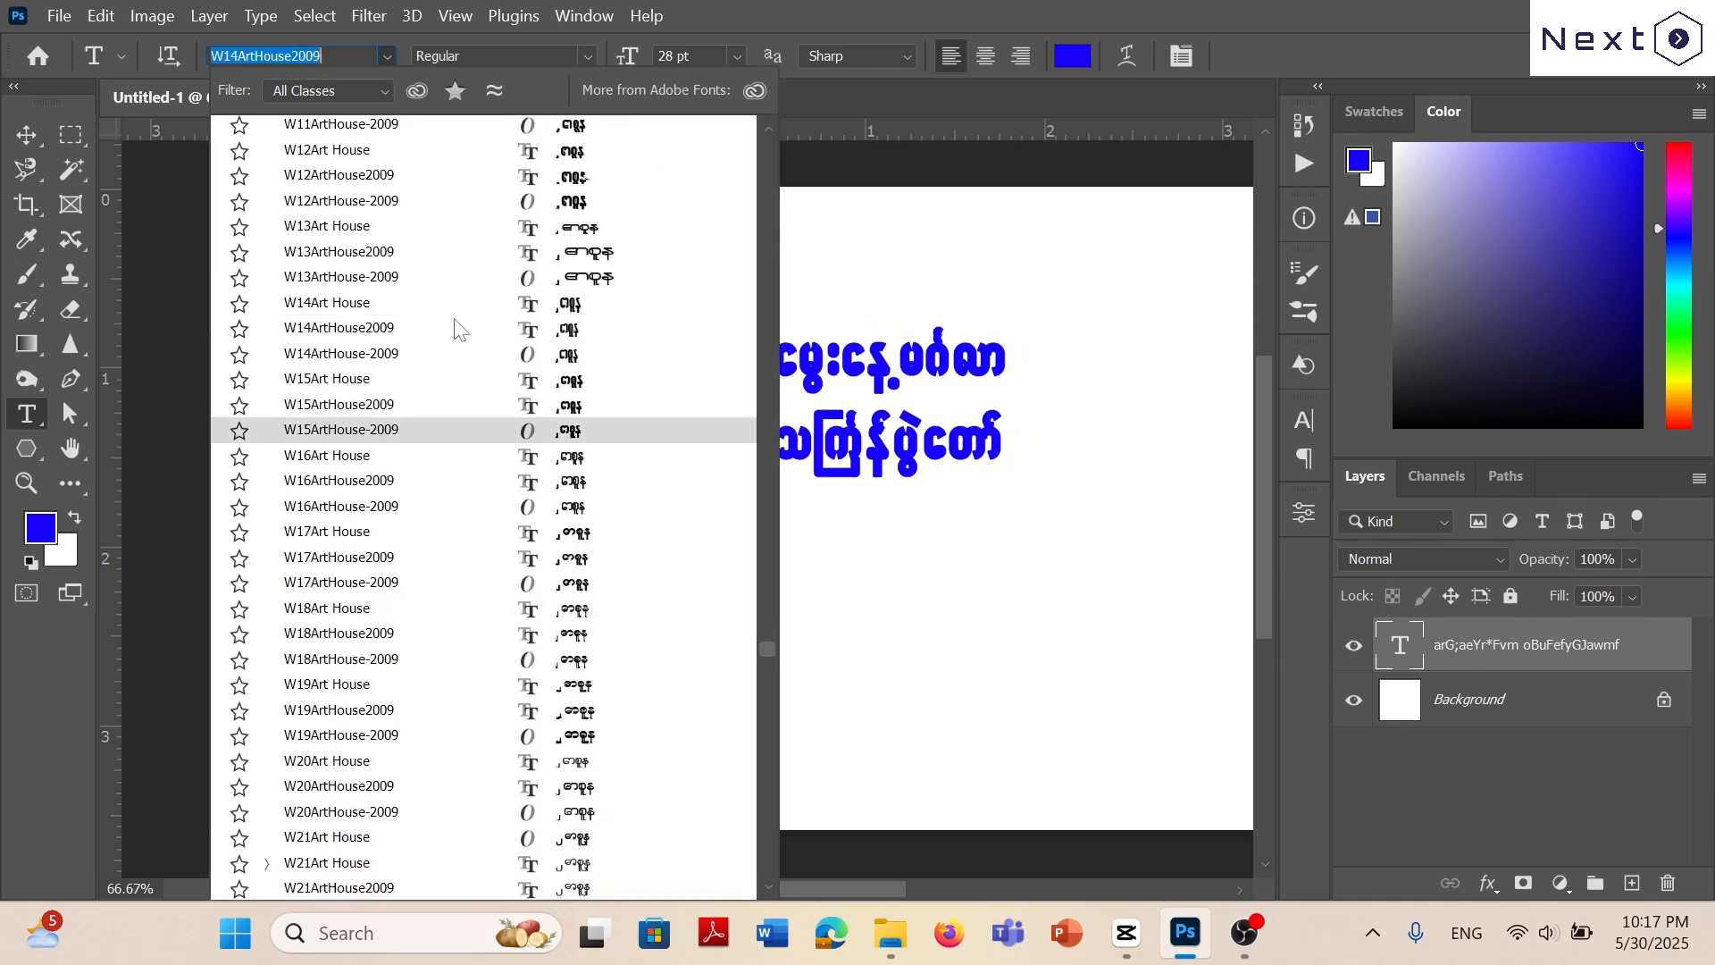
scroll(396, 416, down, 2)
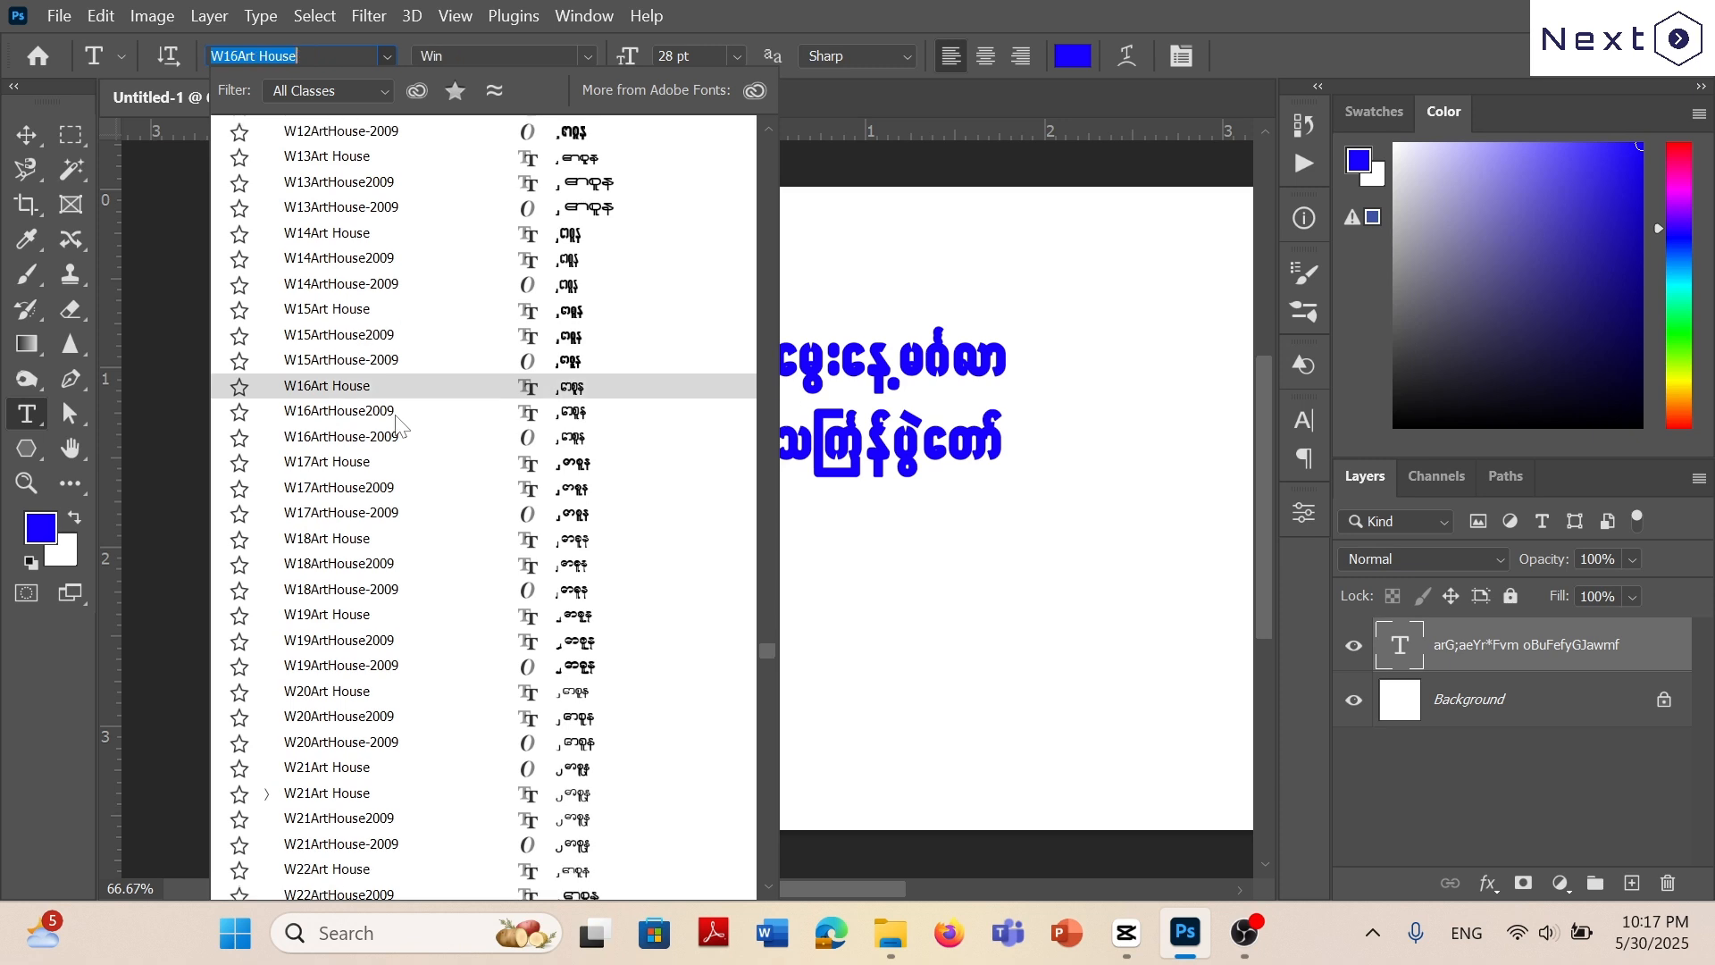
scroll(395, 417, down, 1)
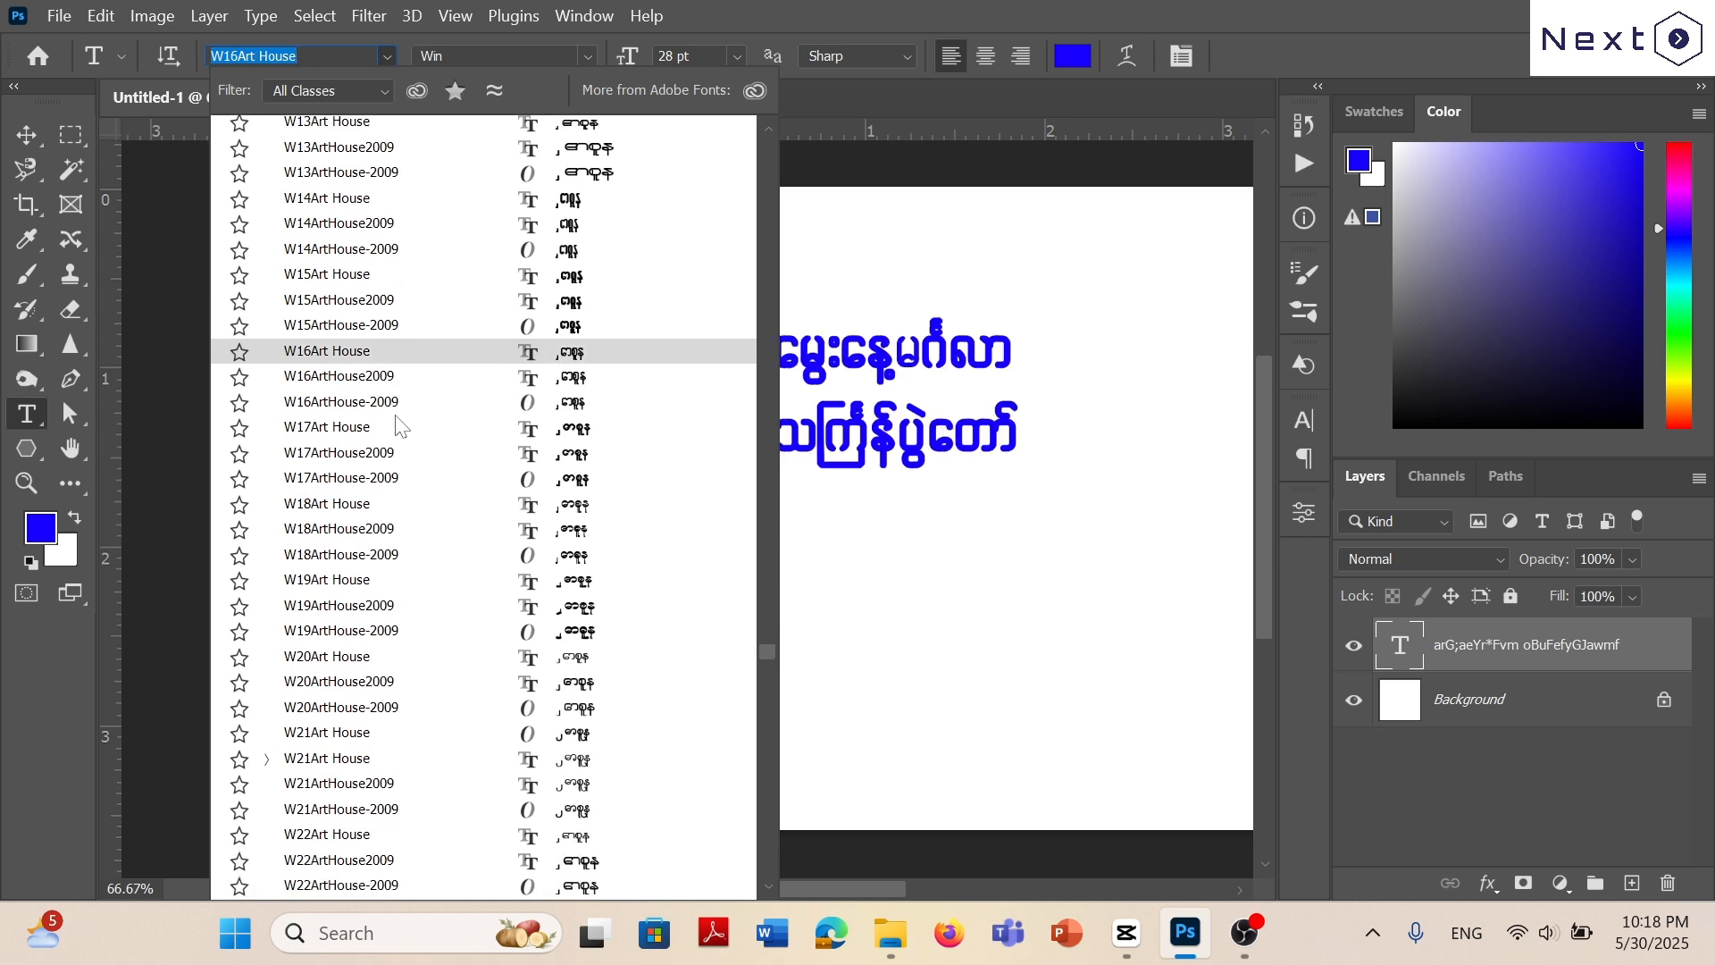
scroll(406, 464, down, 6)
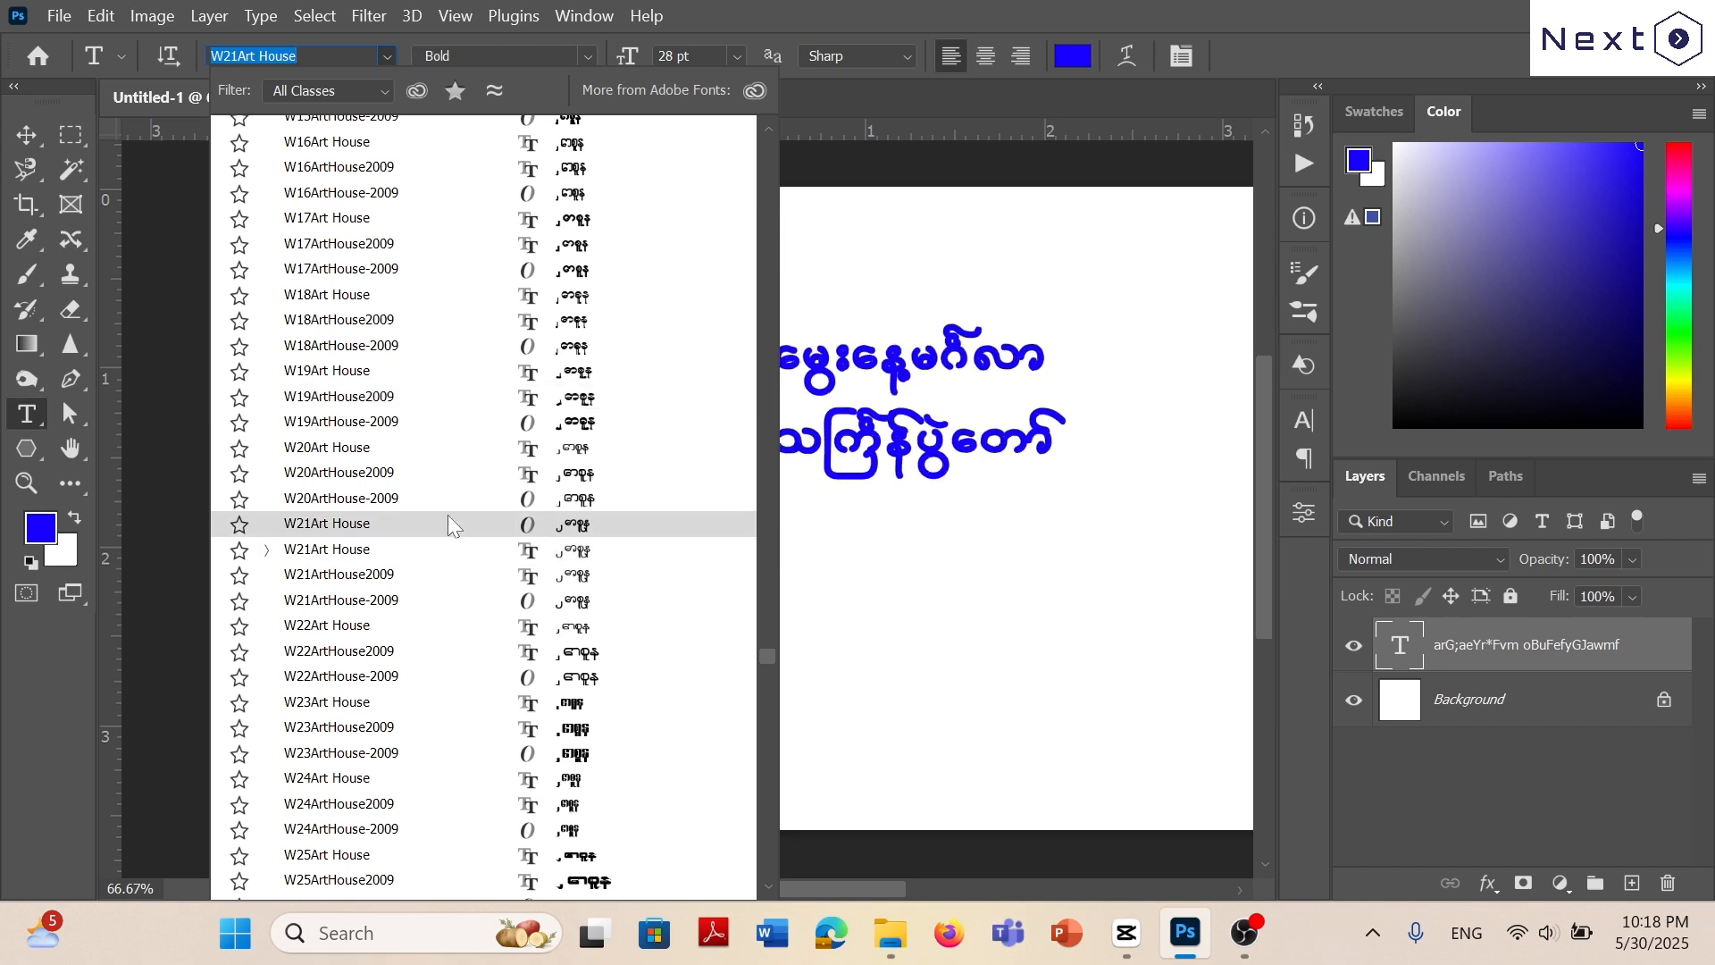
scroll(437, 518, down, 4)
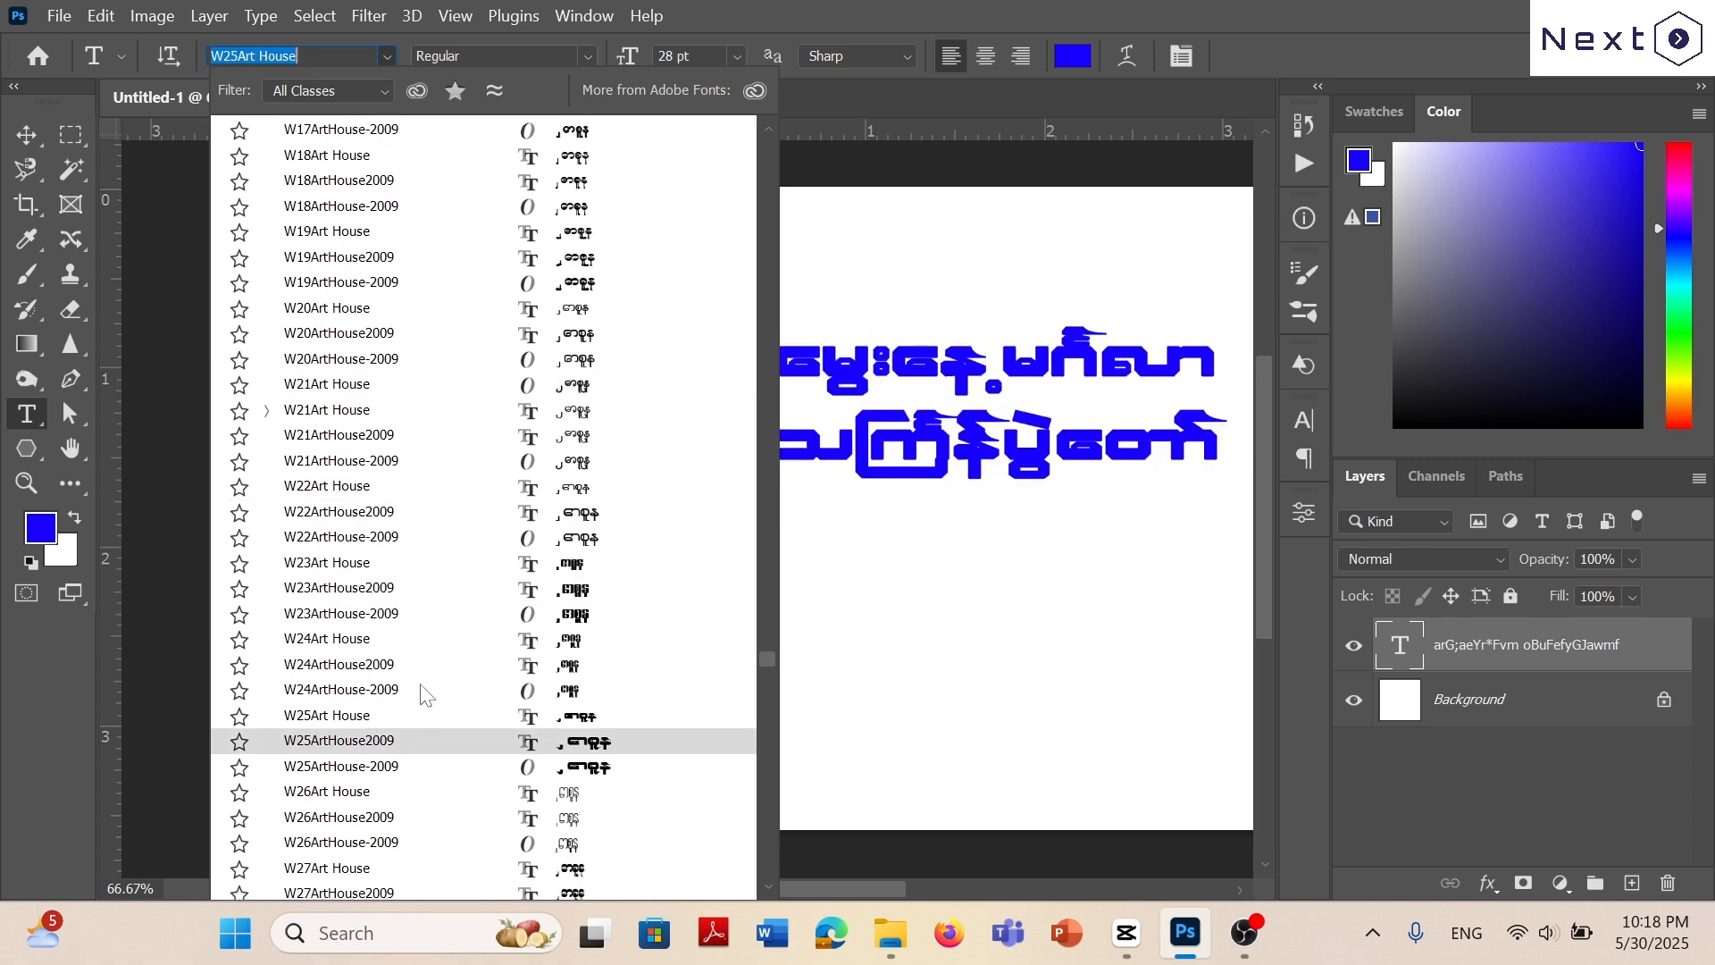
scroll(420, 732, down, 4)
scroll(426, 734, down, 17)
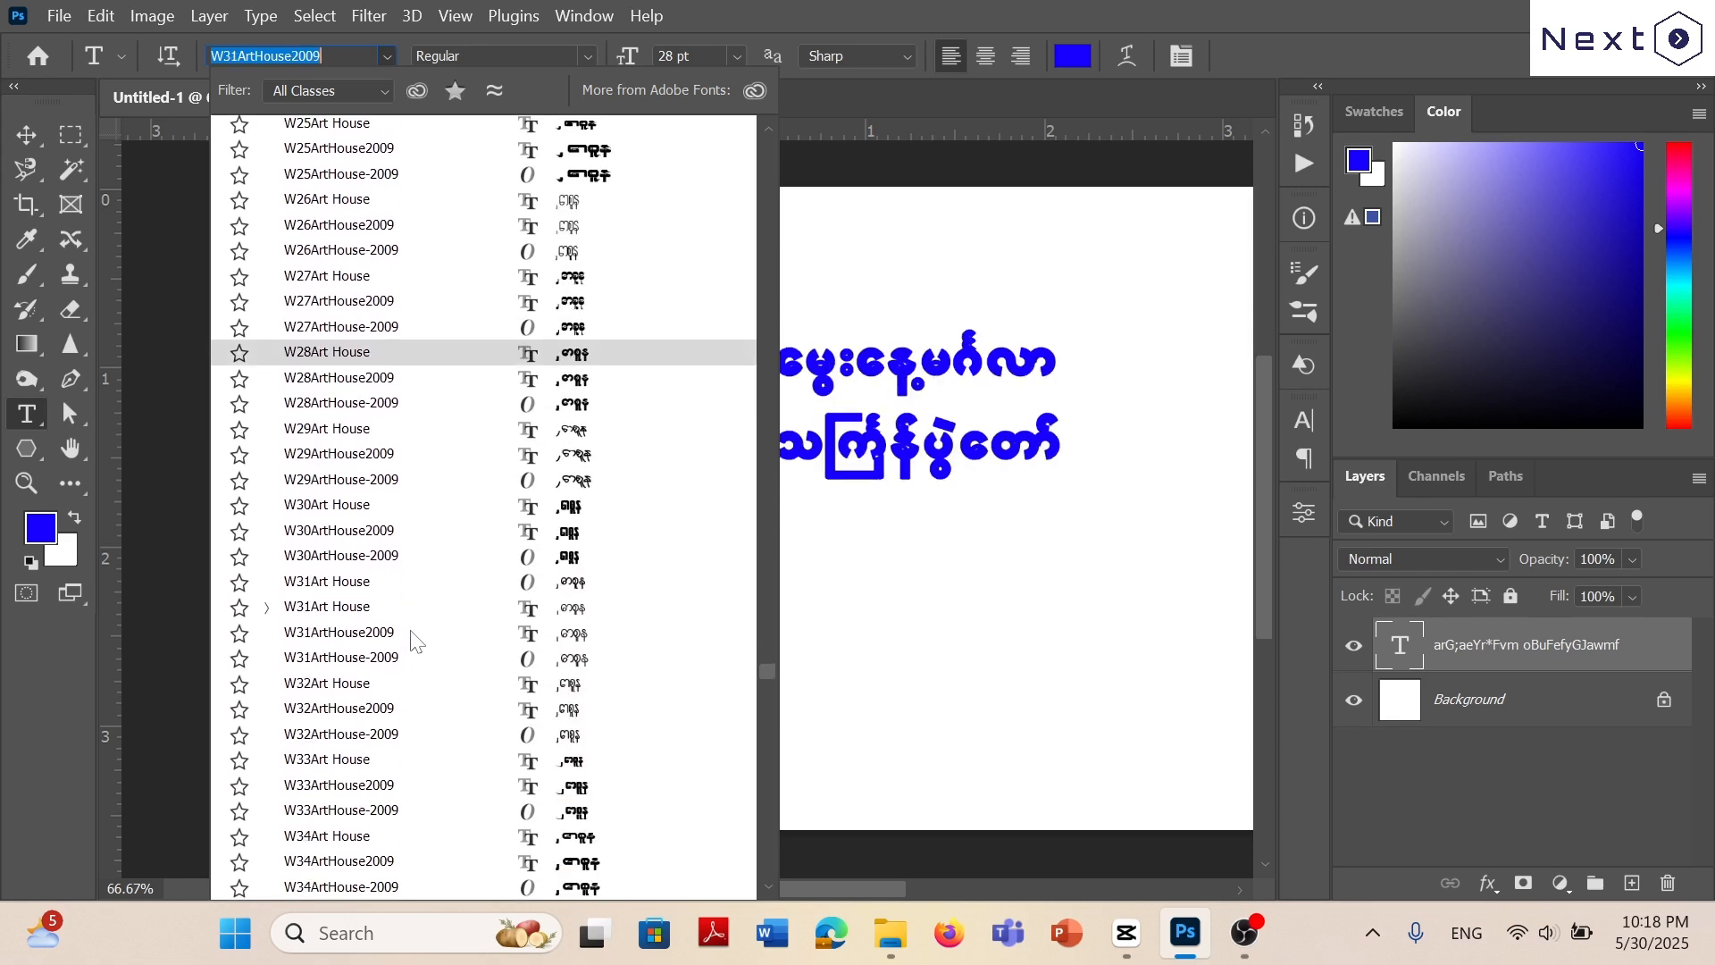
scroll(423, 652, down, 9)
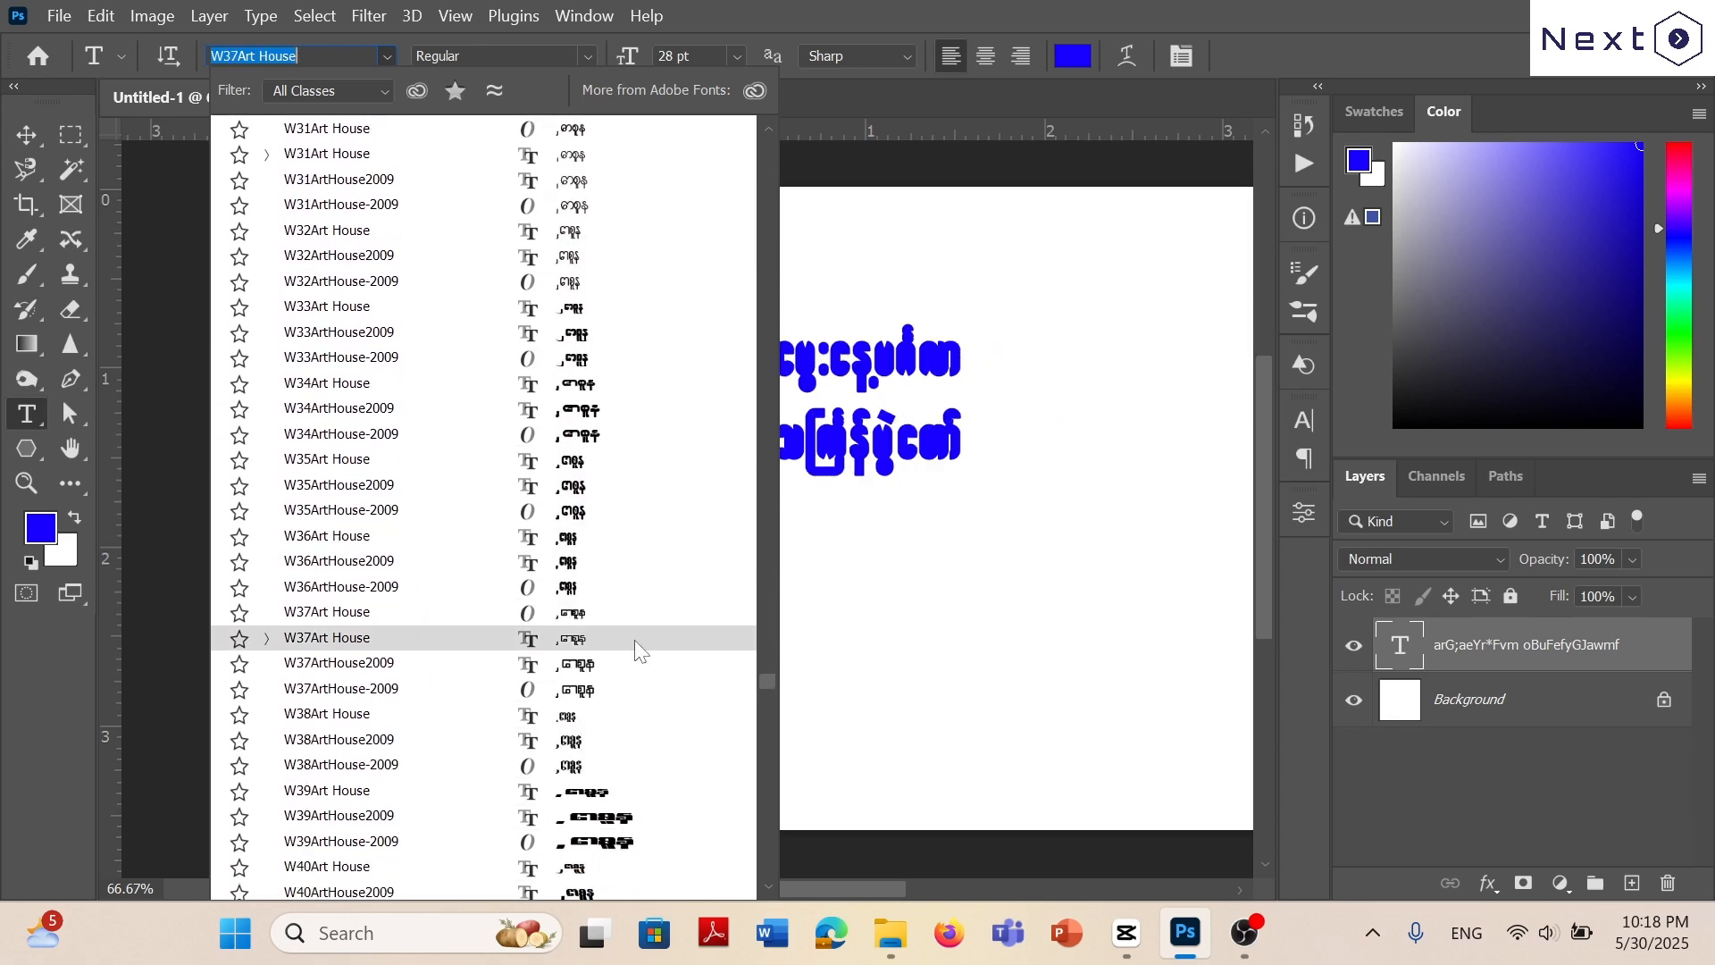
Preview the YAMIN A to E fonts on the two-line Myanmar greeting and apply YAMIN E 002.
drag(769, 676, 748, 806)
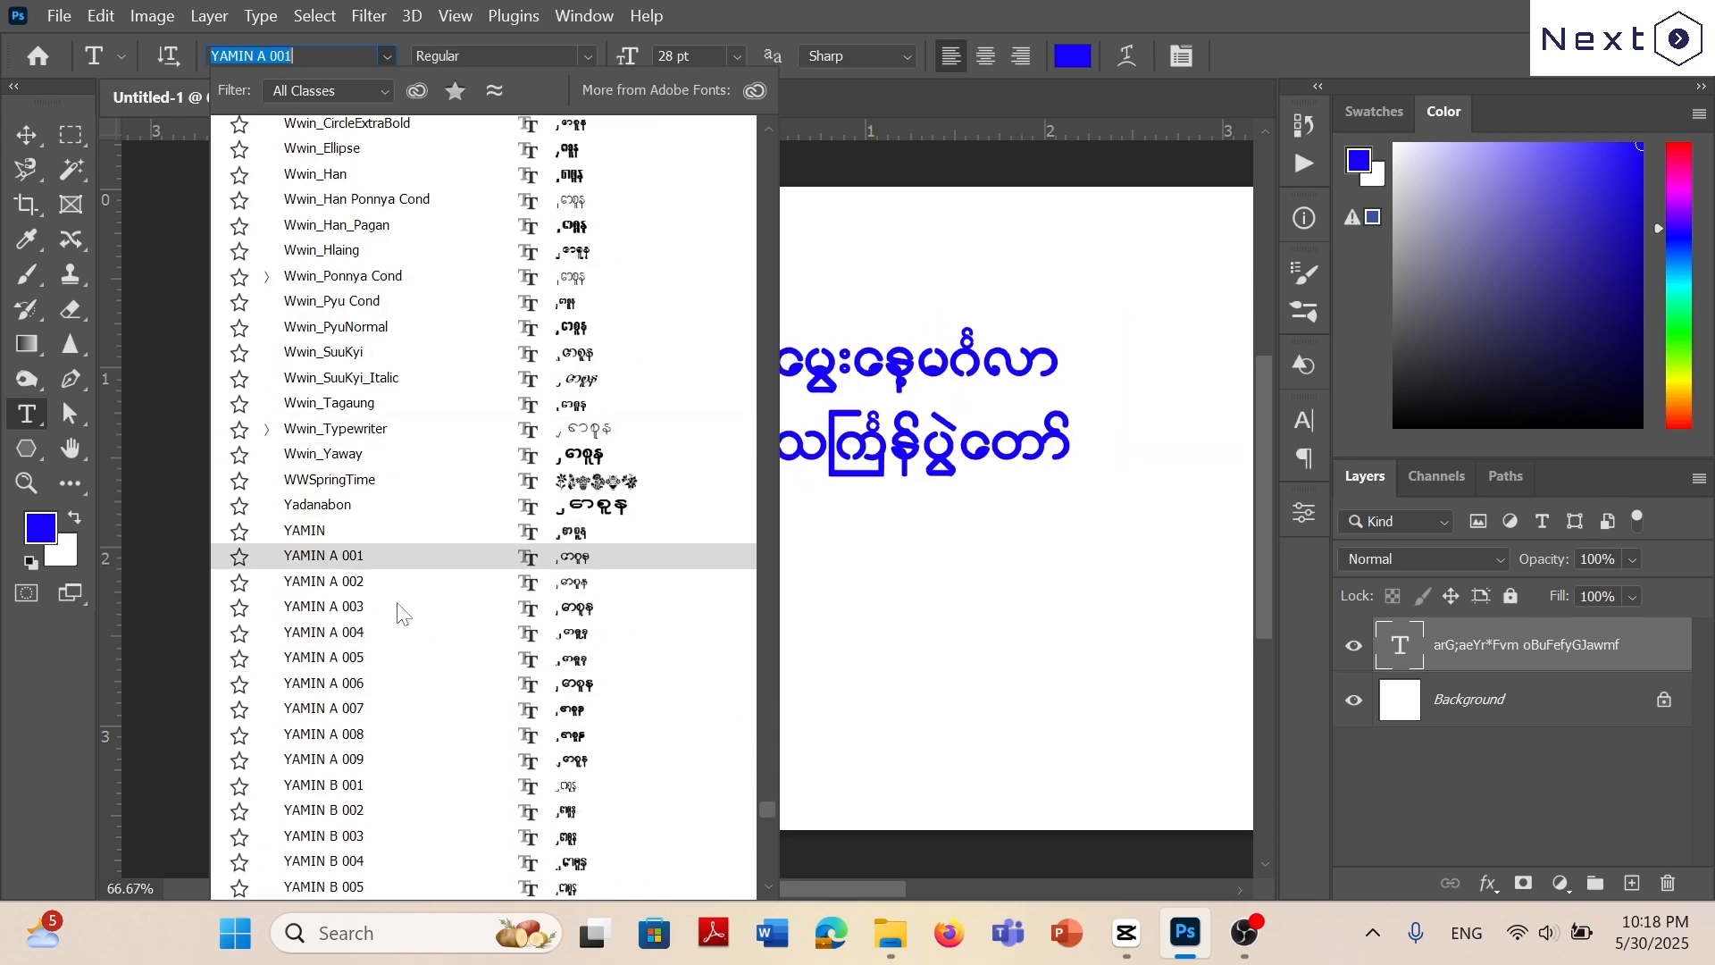
scroll(409, 635, up, 1)
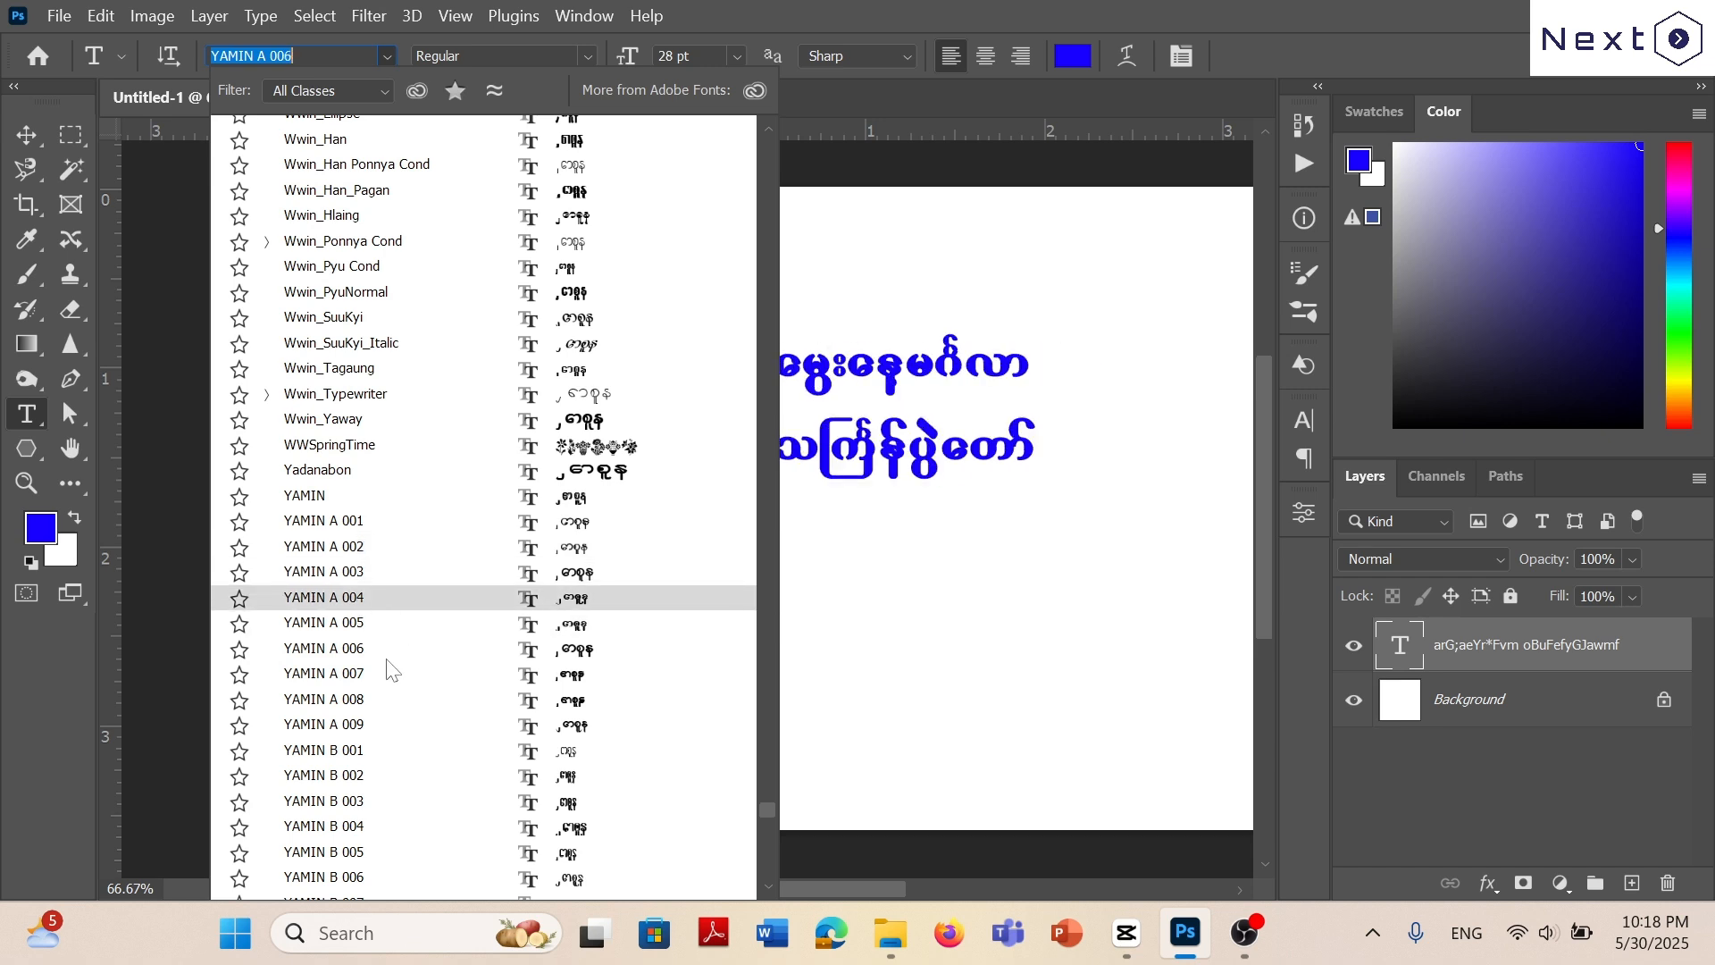
scroll(393, 706, down, 1)
scroll(433, 696, down, 3)
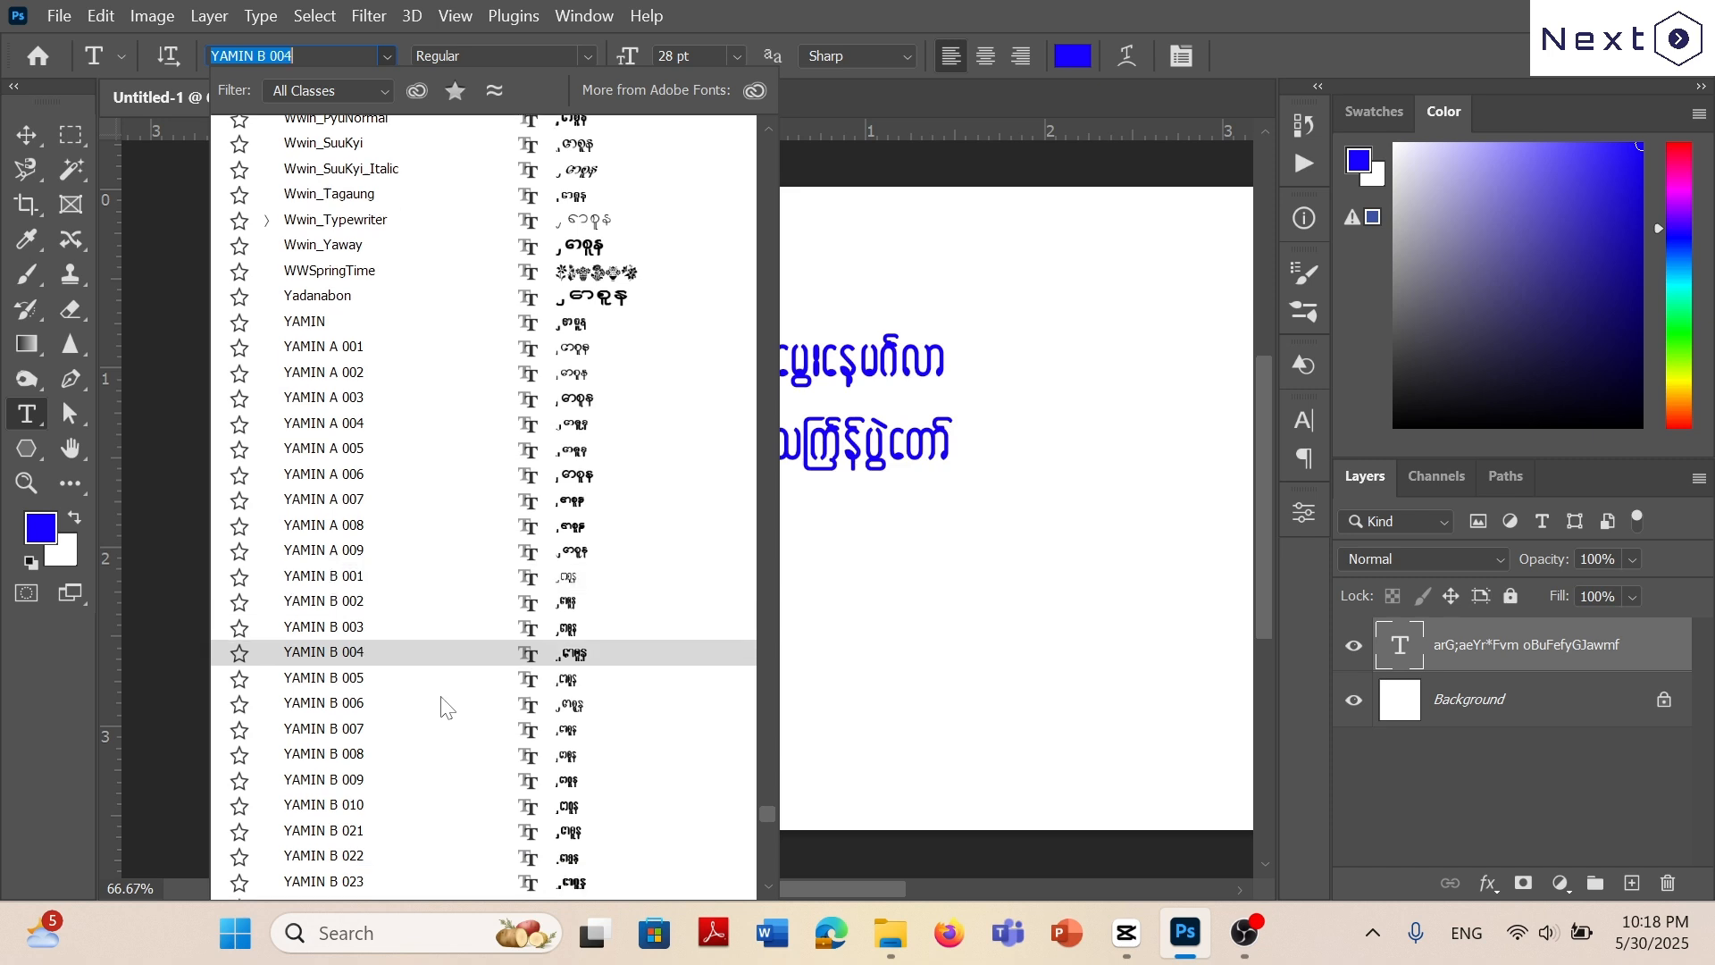
scroll(447, 706, down, 3)
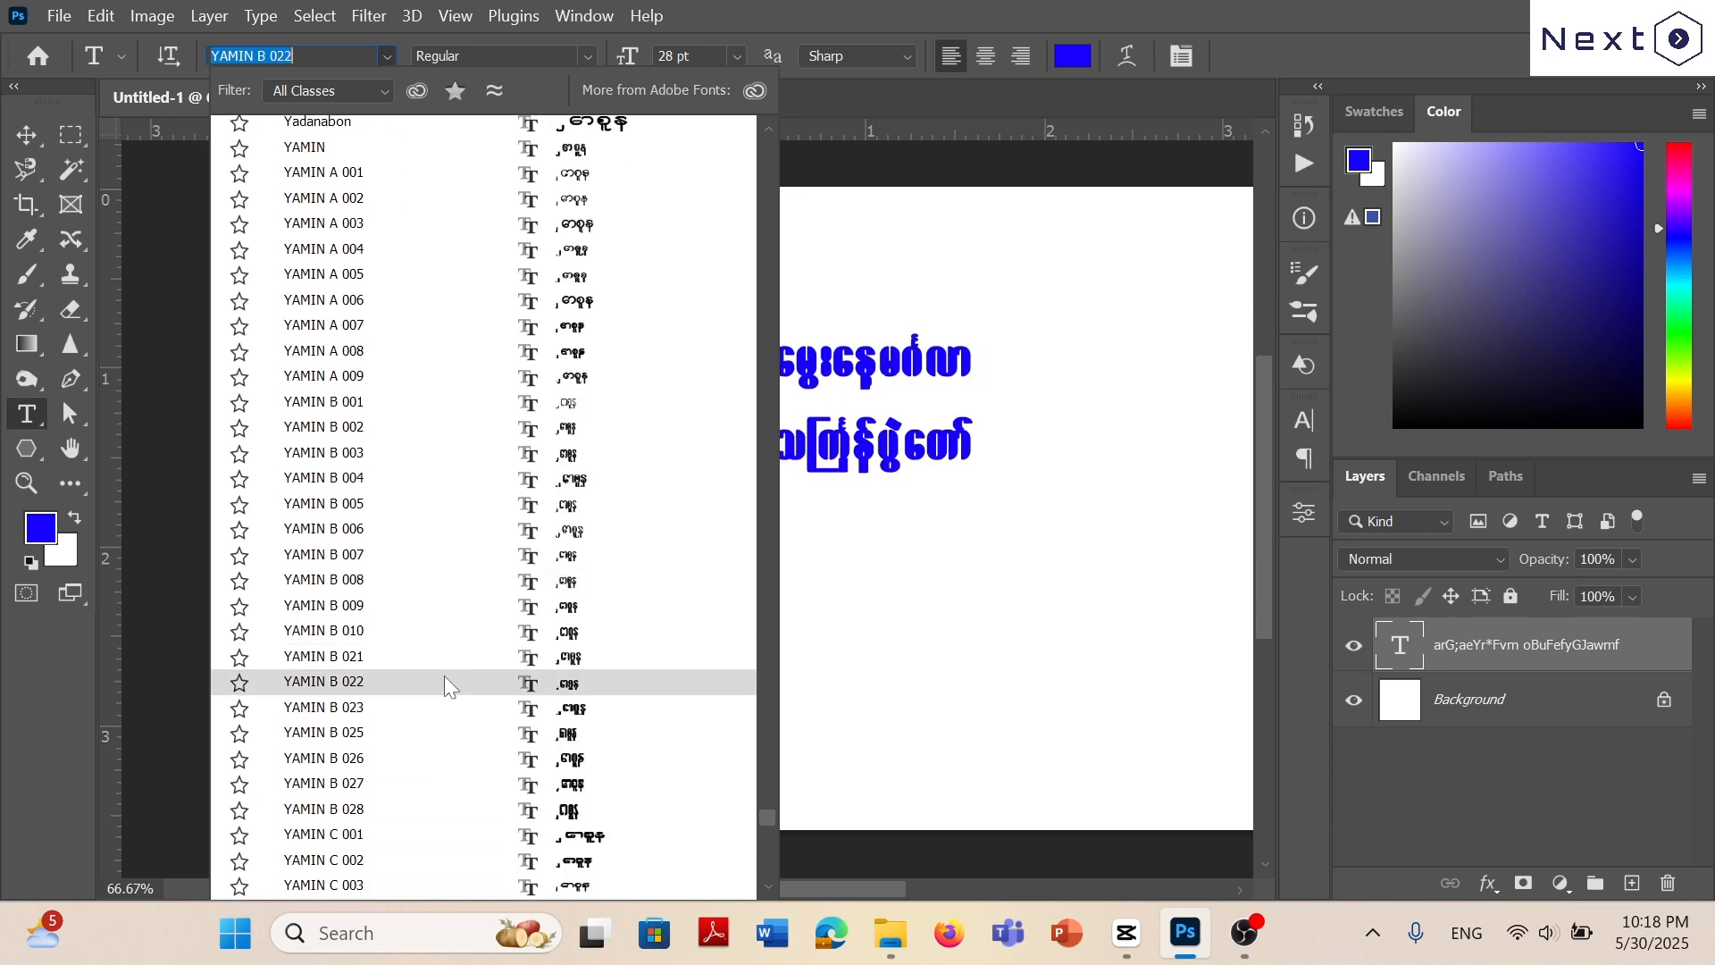
scroll(447, 688, down, 2)
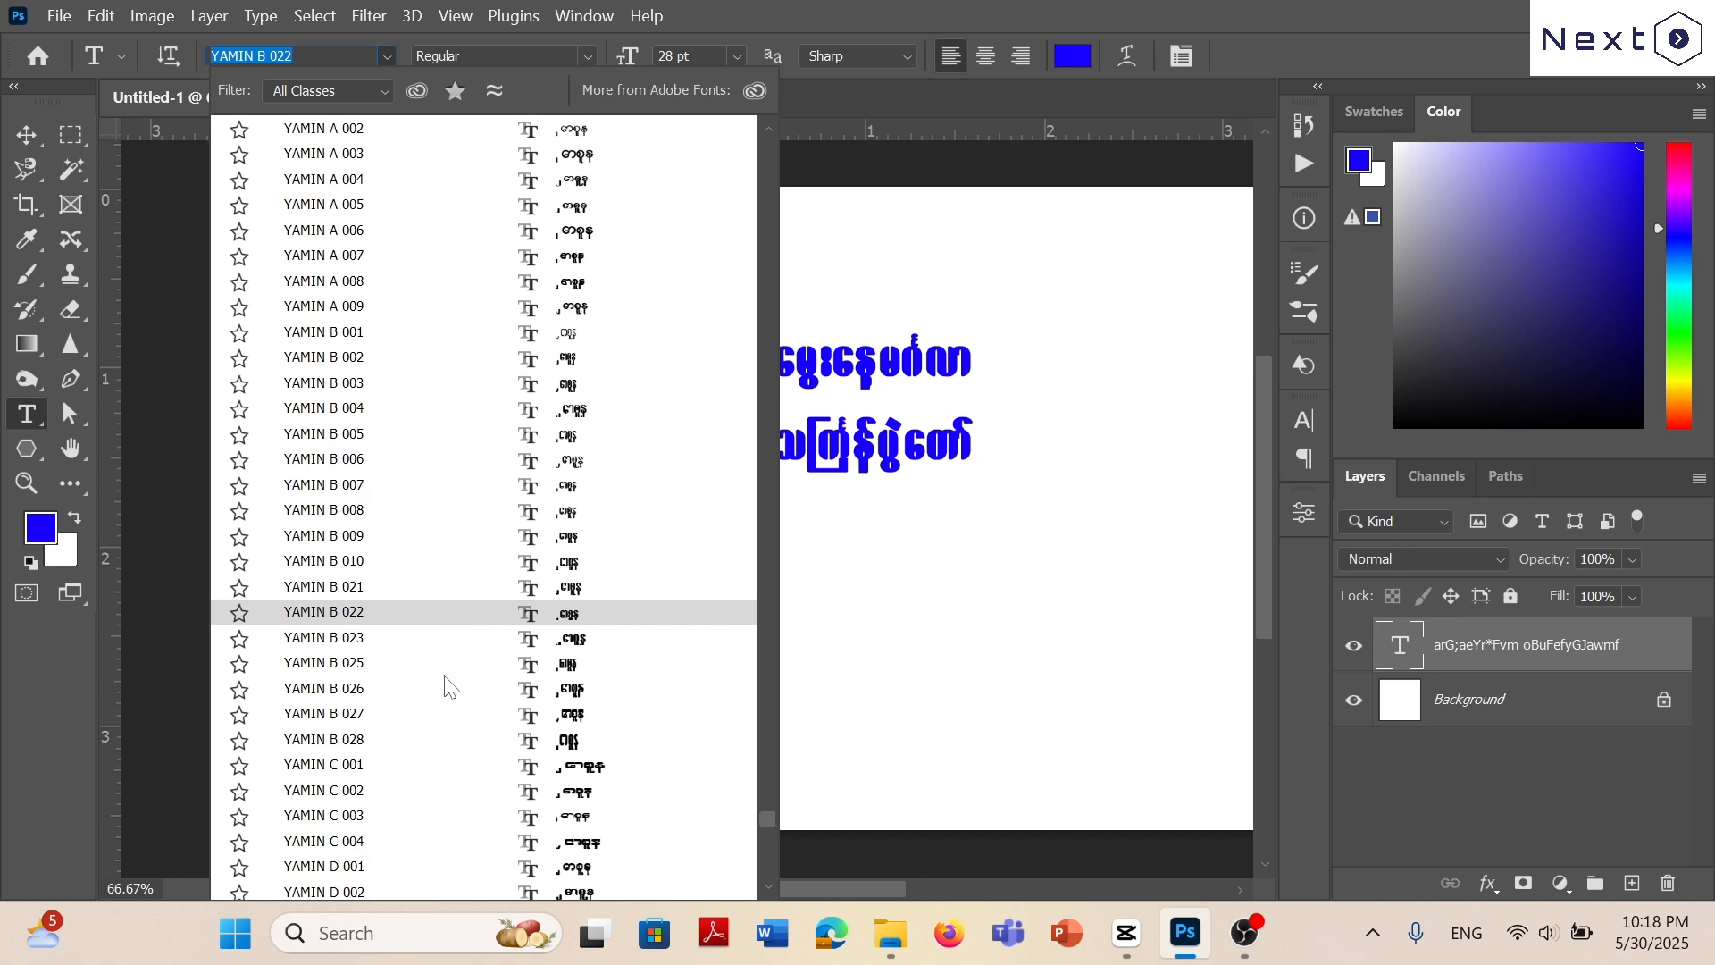
scroll(447, 687, down, 1)
scroll(447, 684, down, 2)
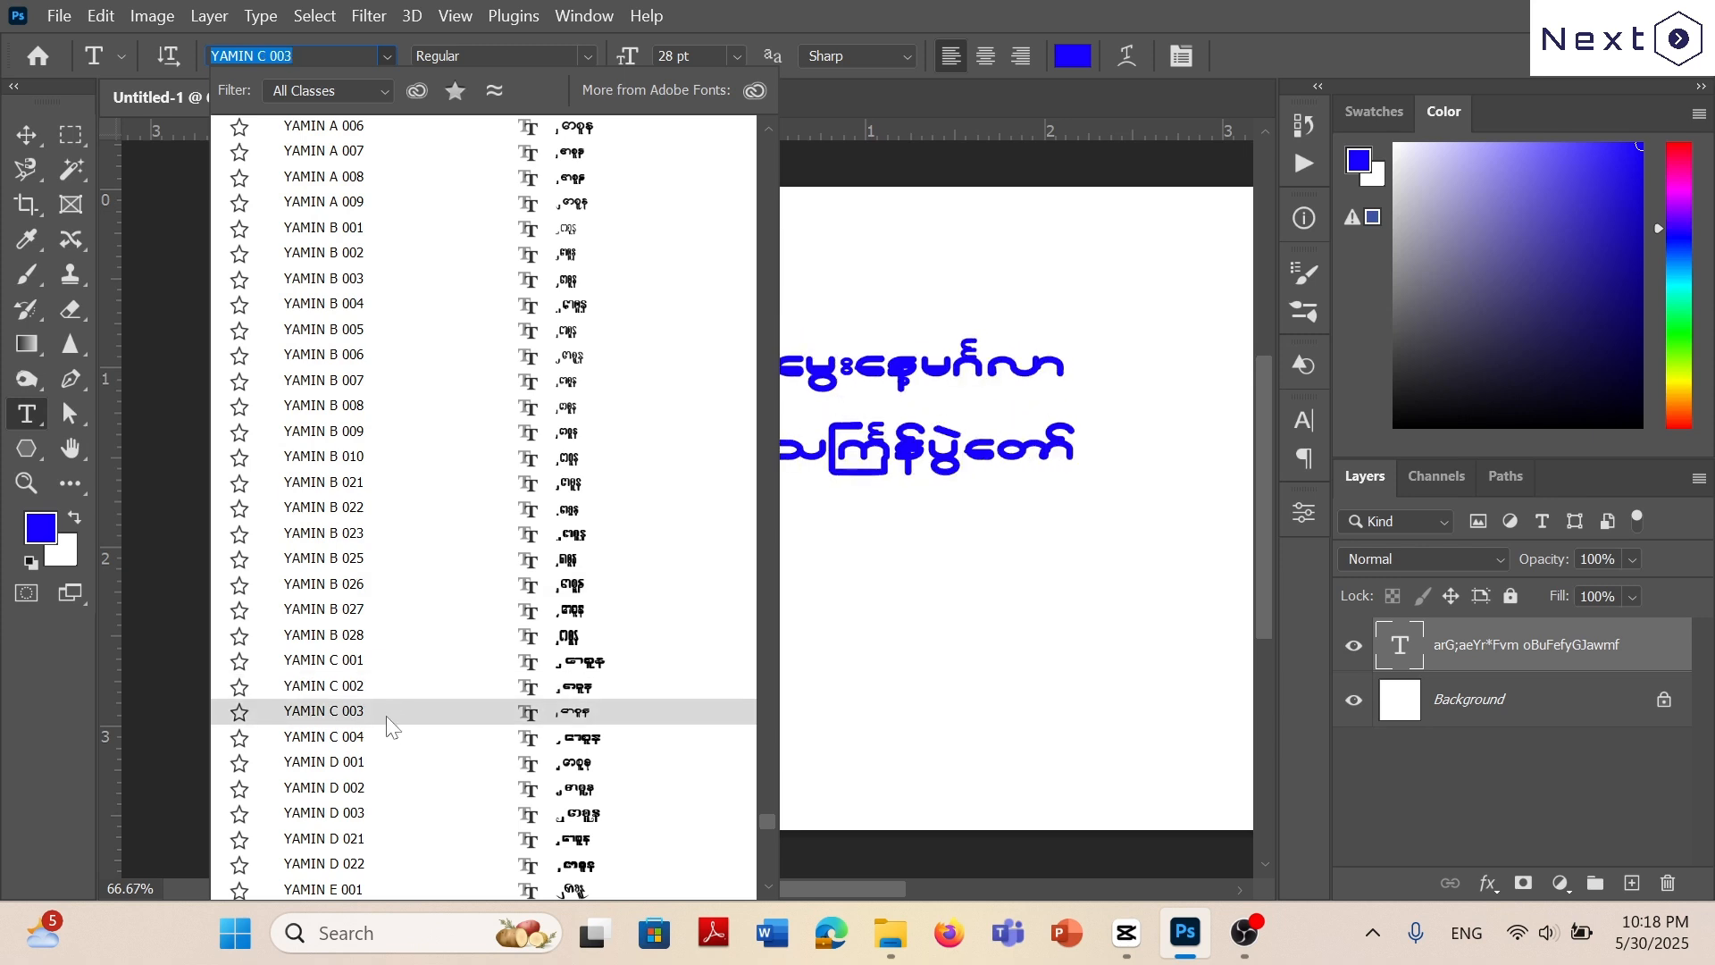
scroll(375, 719, down, 4)
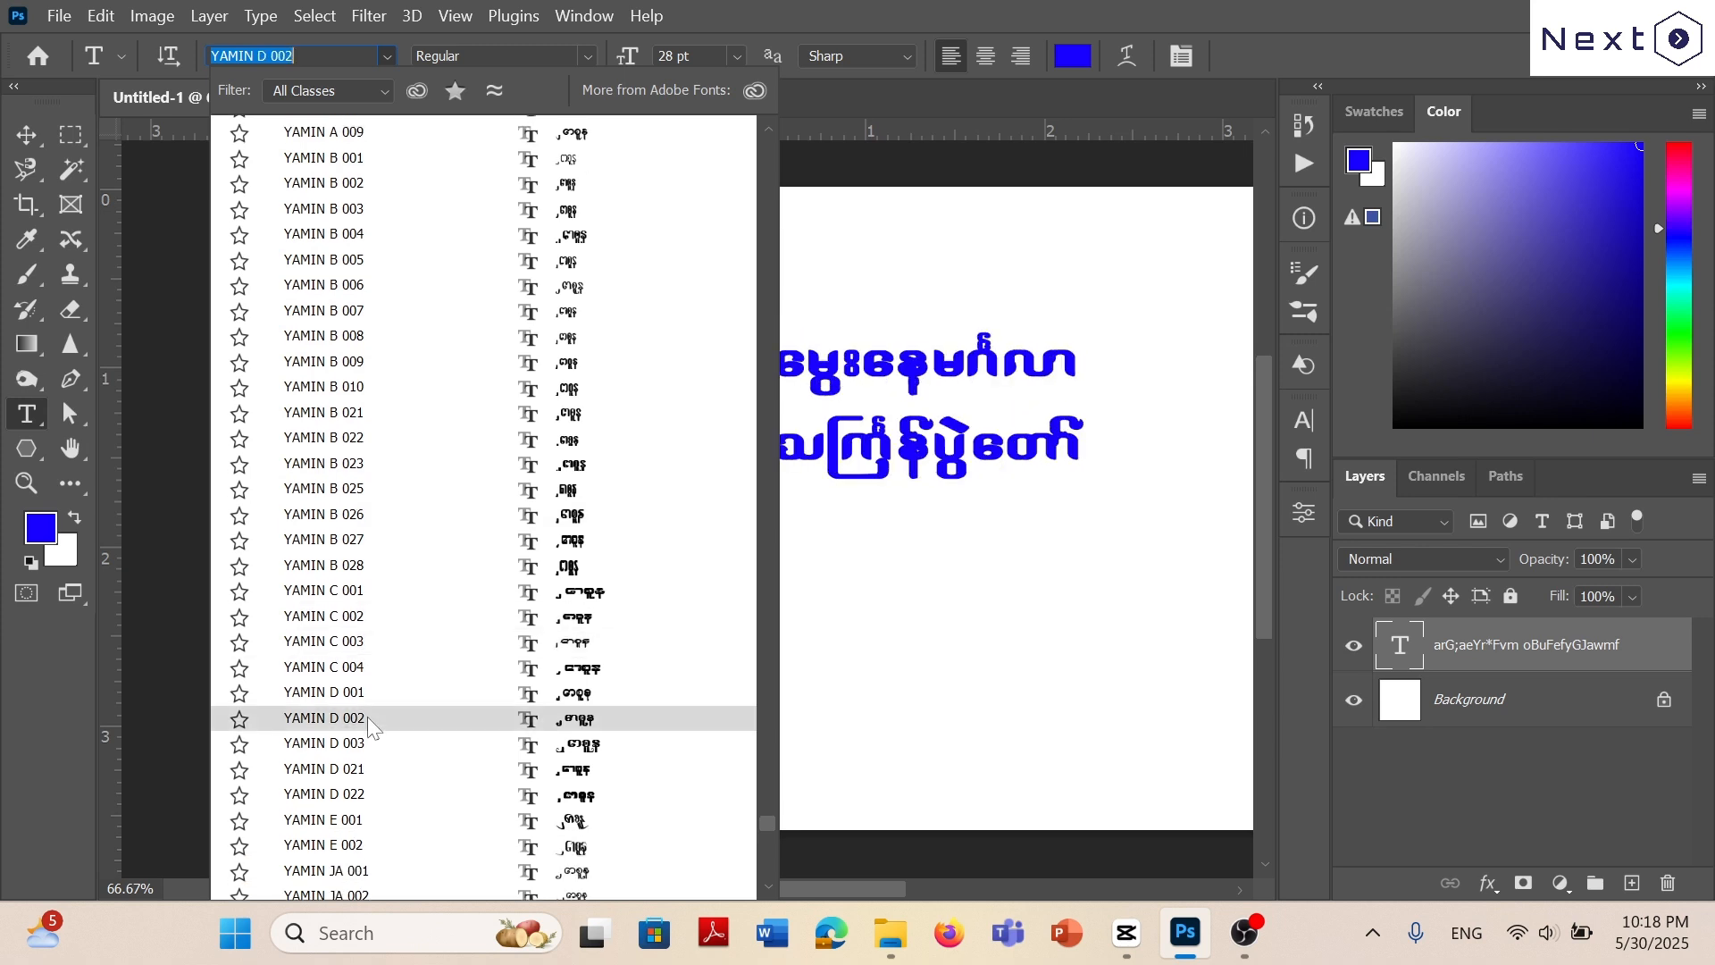
scroll(371, 764, down, 1)
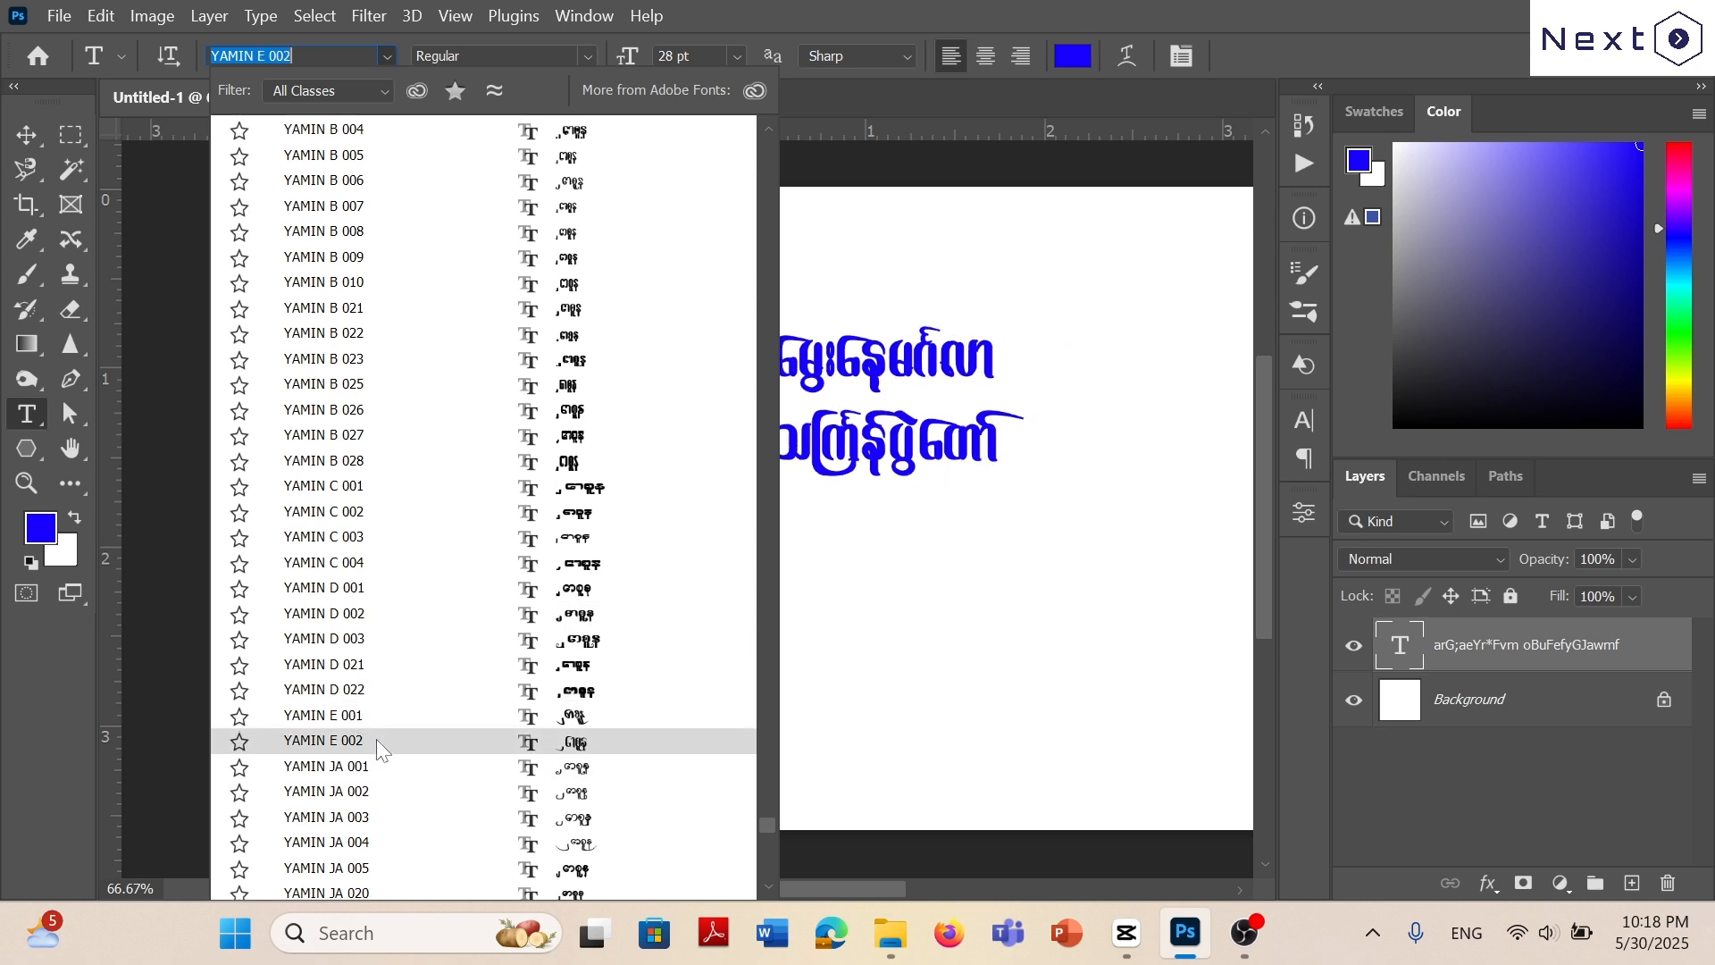
click(379, 742)
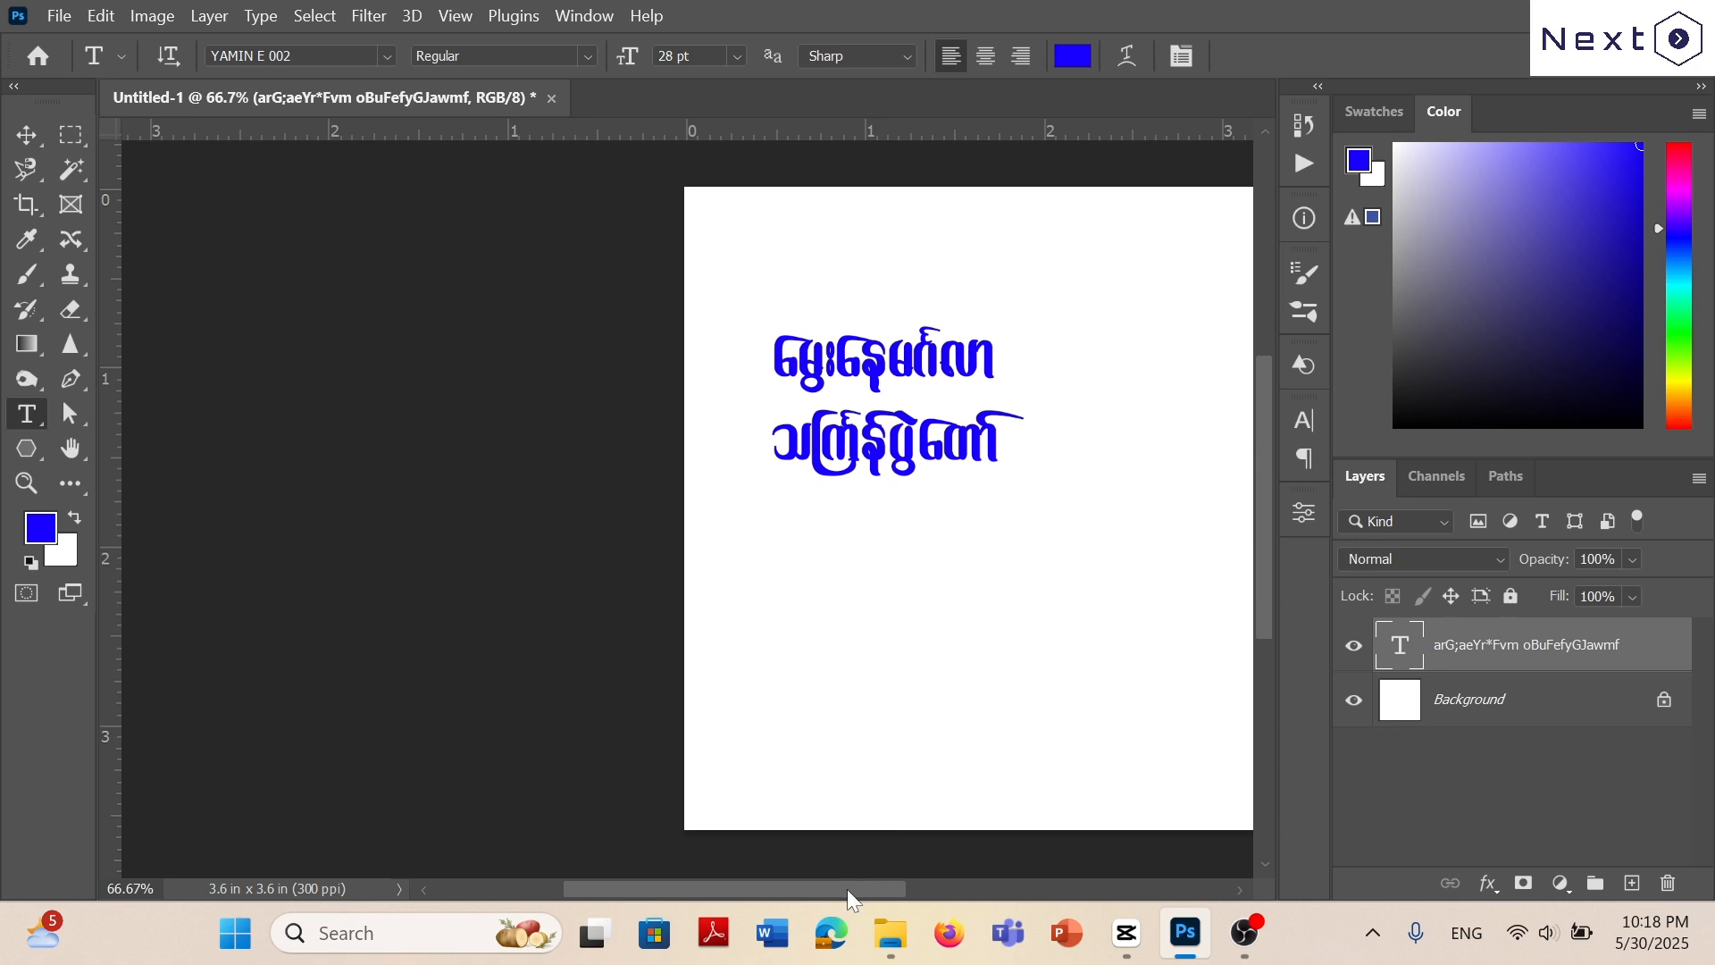
drag(847, 888, 930, 875)
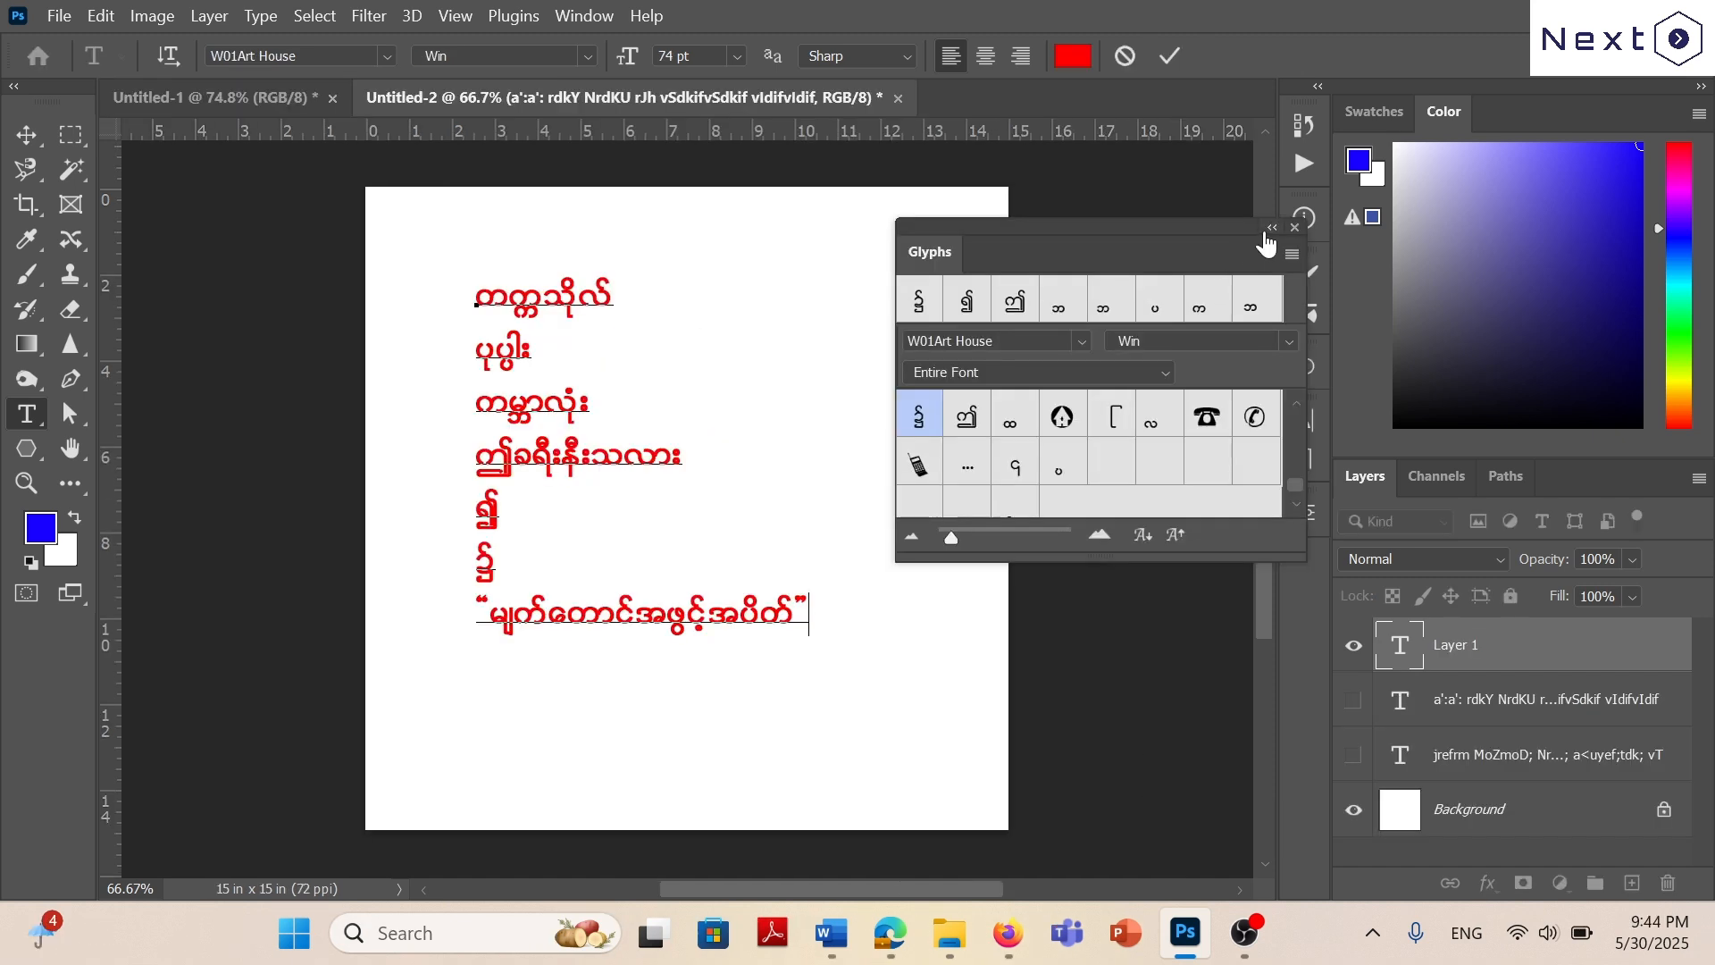
Close Glyphs and commit the W01 Art House practice text ending in “မျက်တောင်အဖွင့်အပိတ်”.
click(1269, 229)
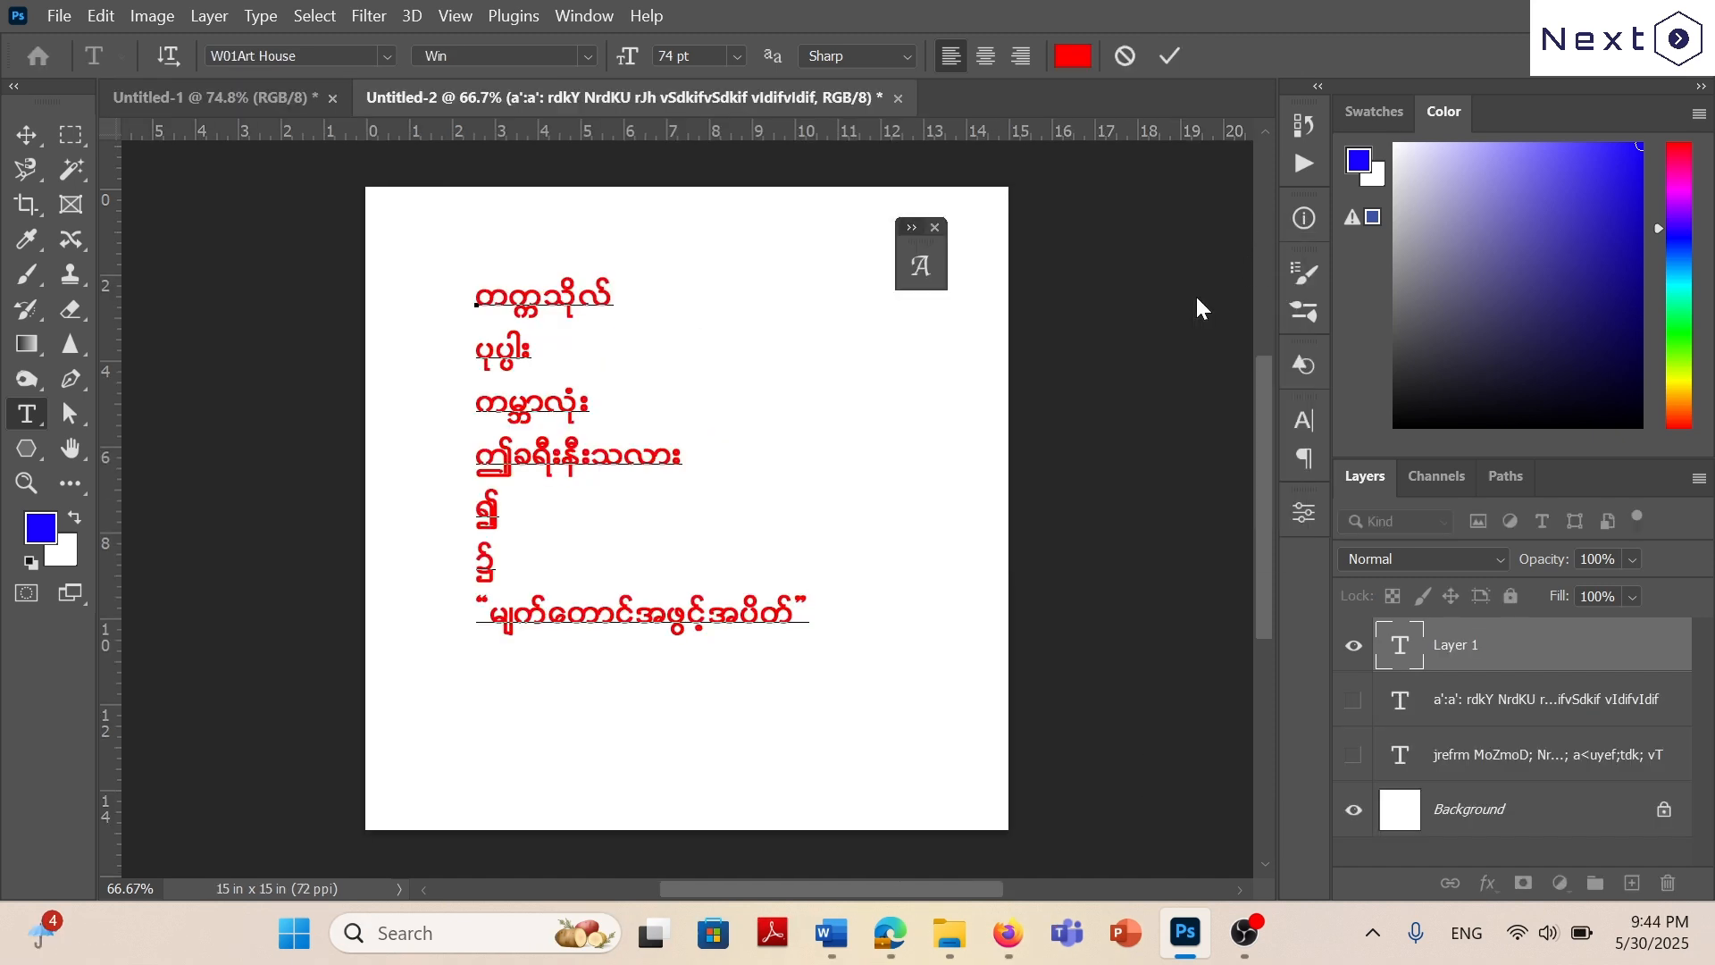
click(934, 229)
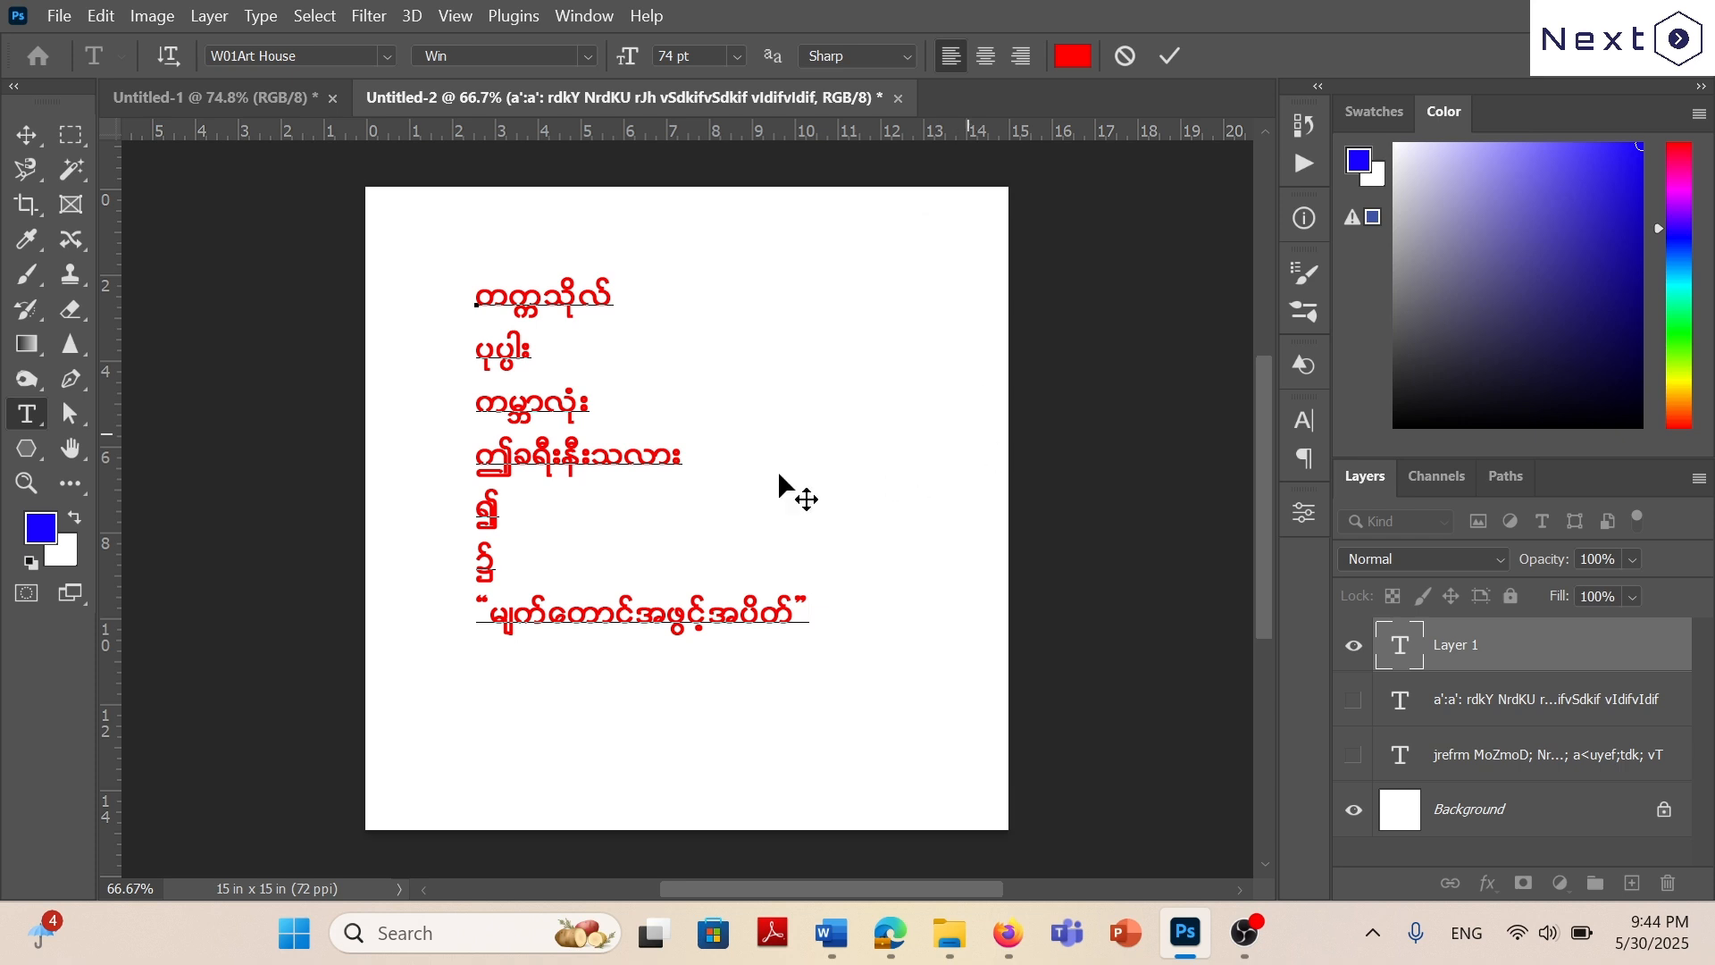
click(1170, 57)
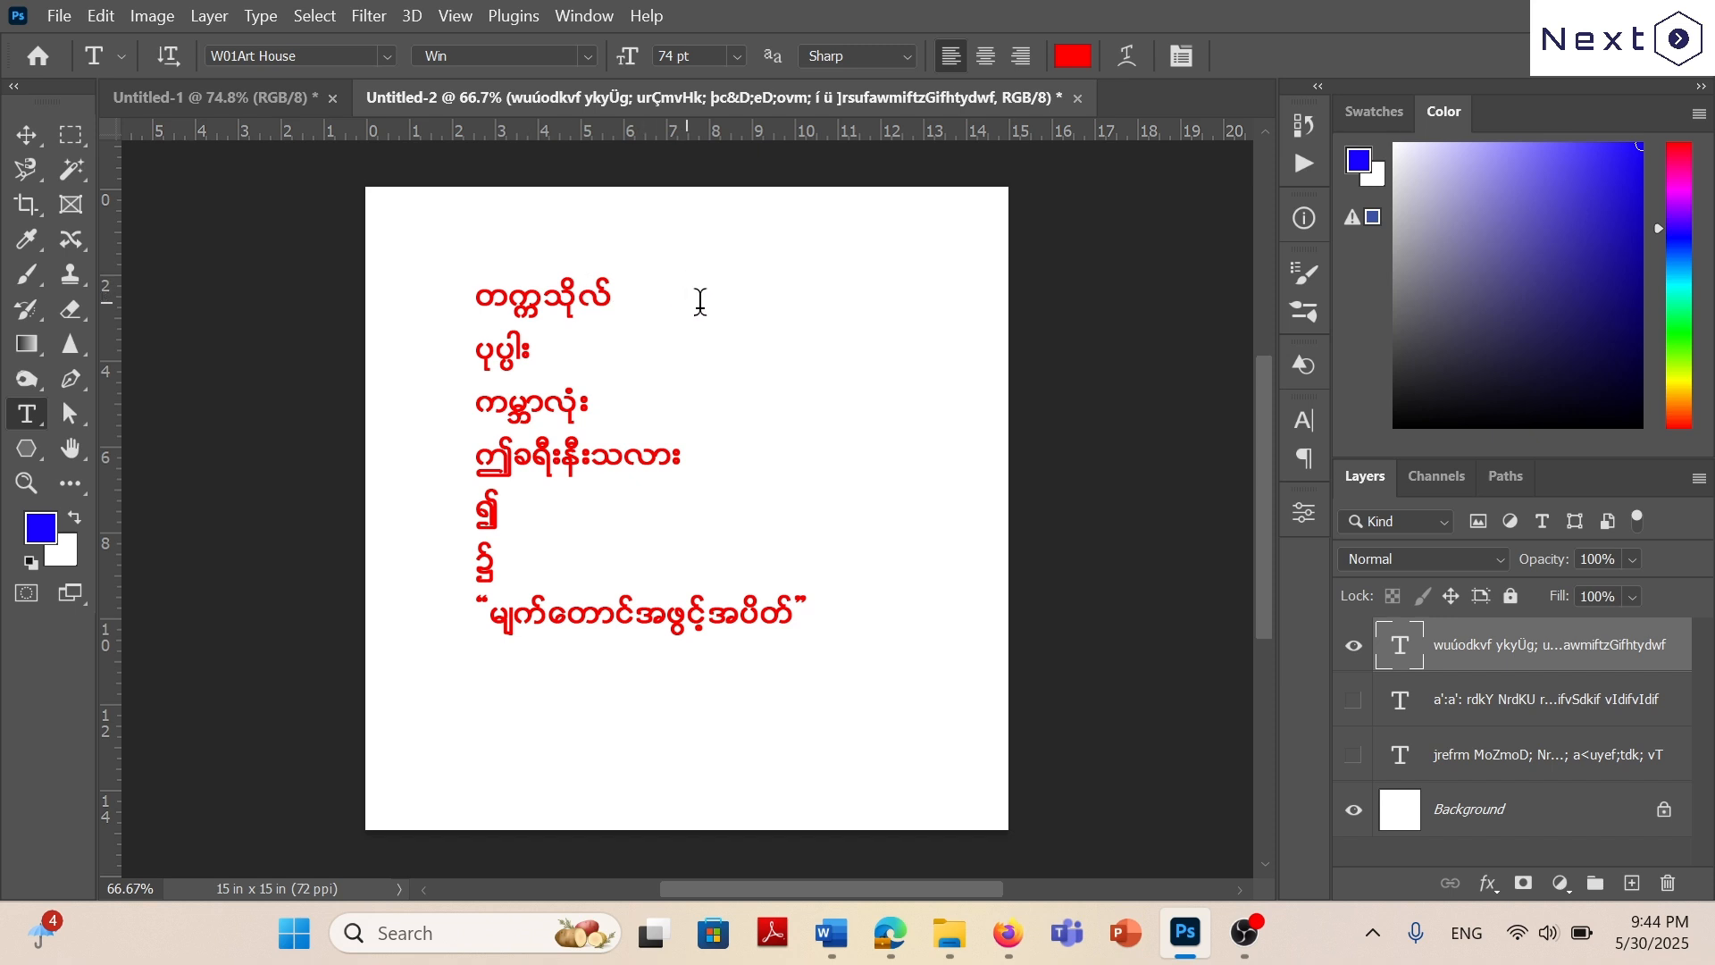
Review the Untitled-1 outline, the W01 Art House key chart in Edge and the win font keyboard images in Firefox, returning to Photoshop.
key(ctrl+Tab)
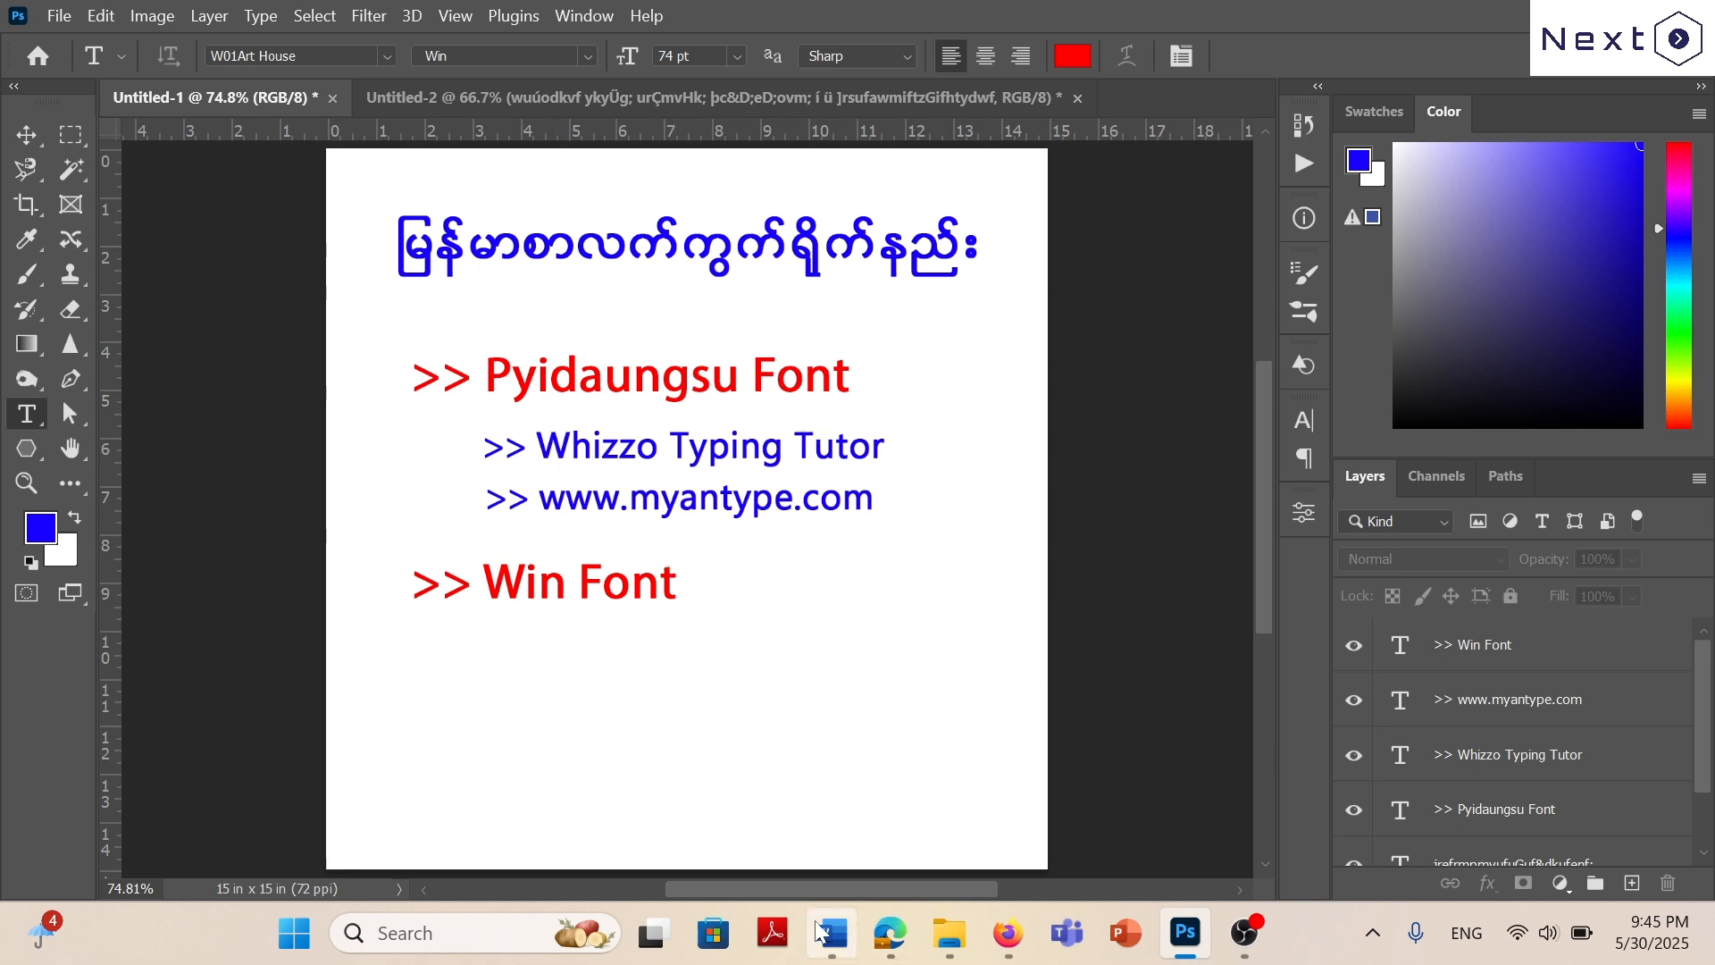
click(890, 933)
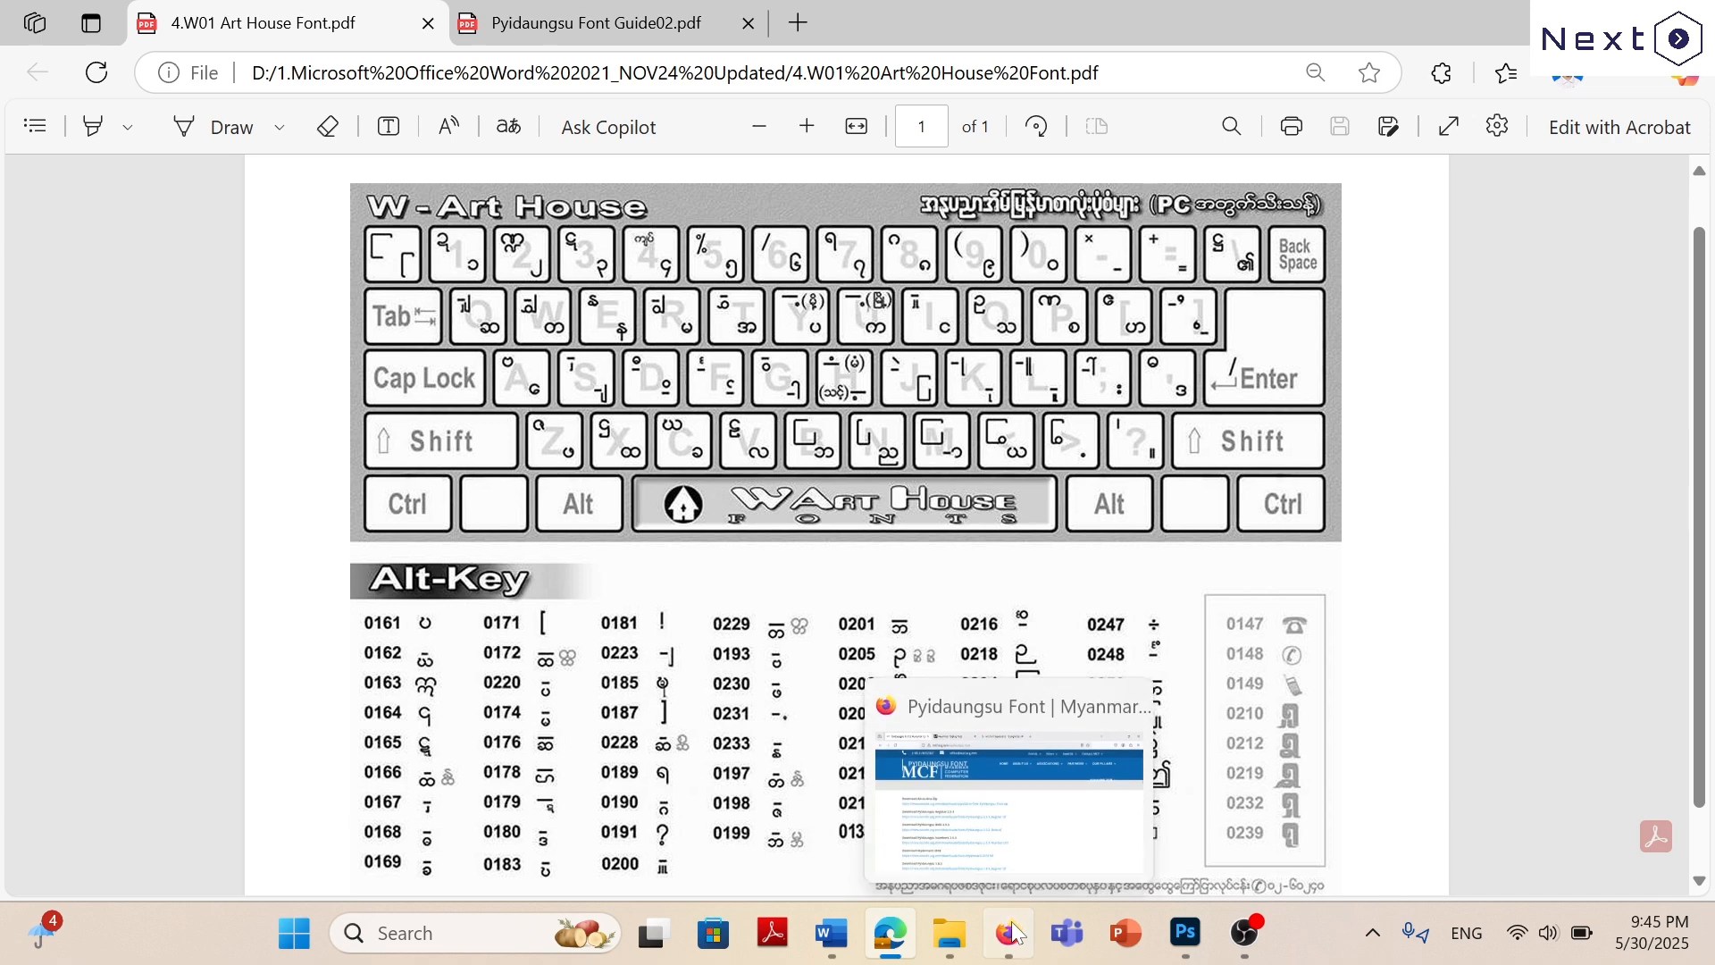
click(929, 681)
click(769, 34)
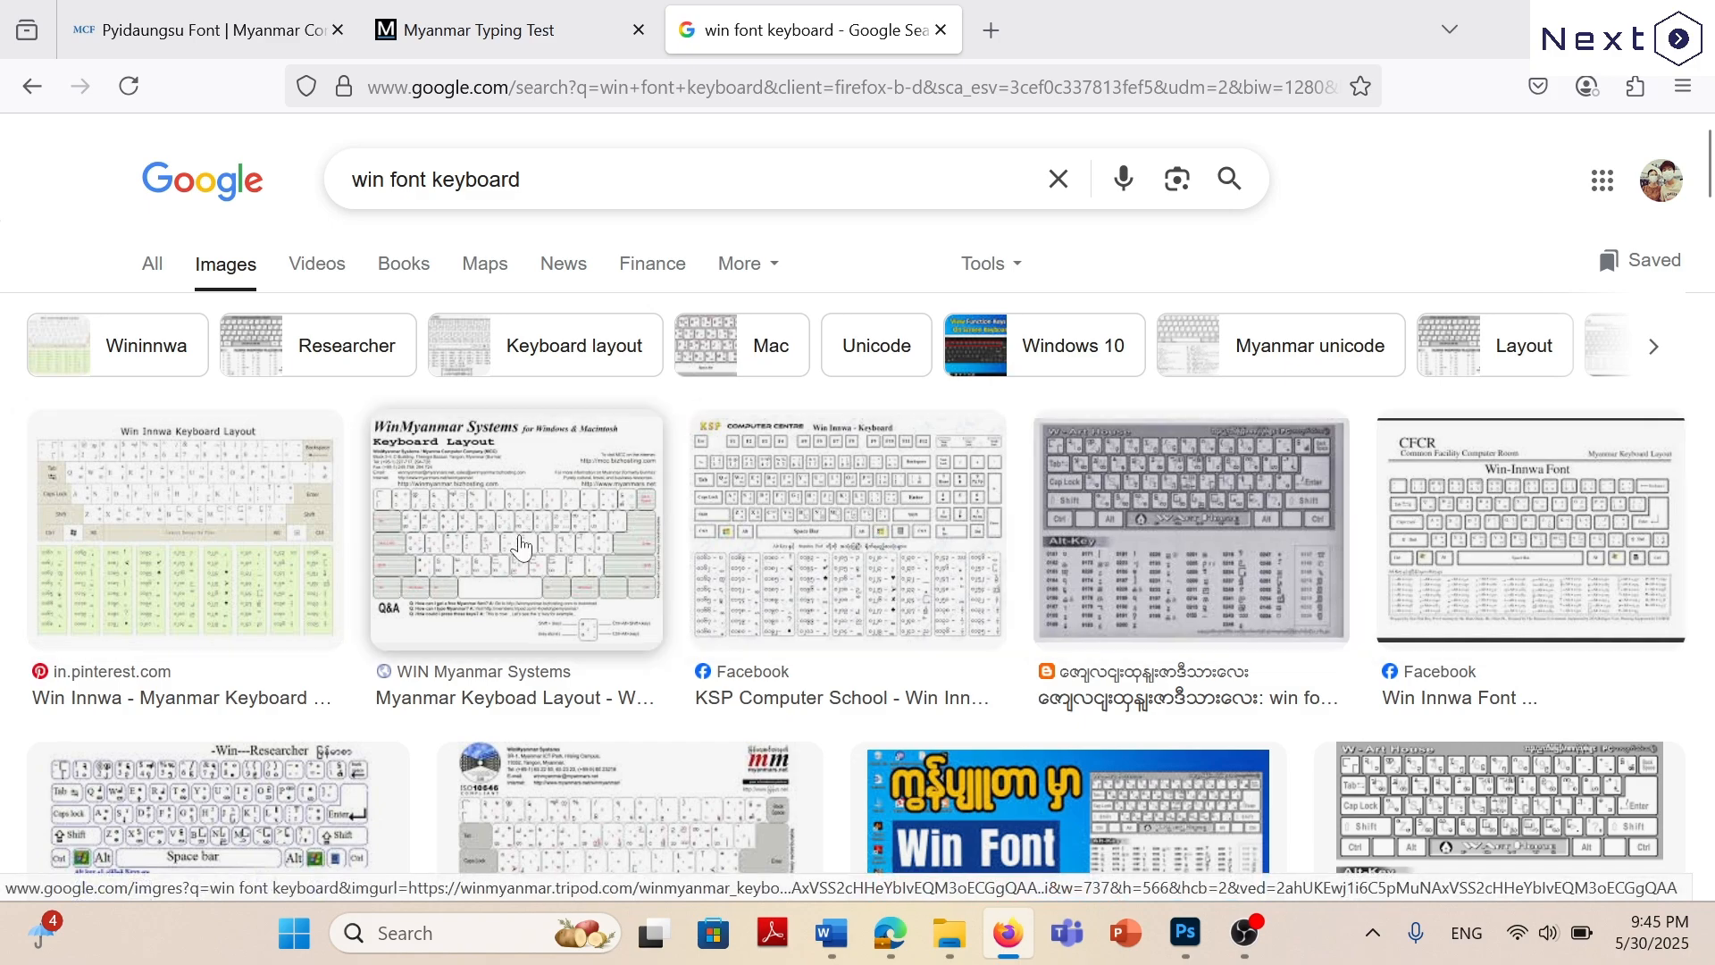
scroll(1331, 493, down, 12)
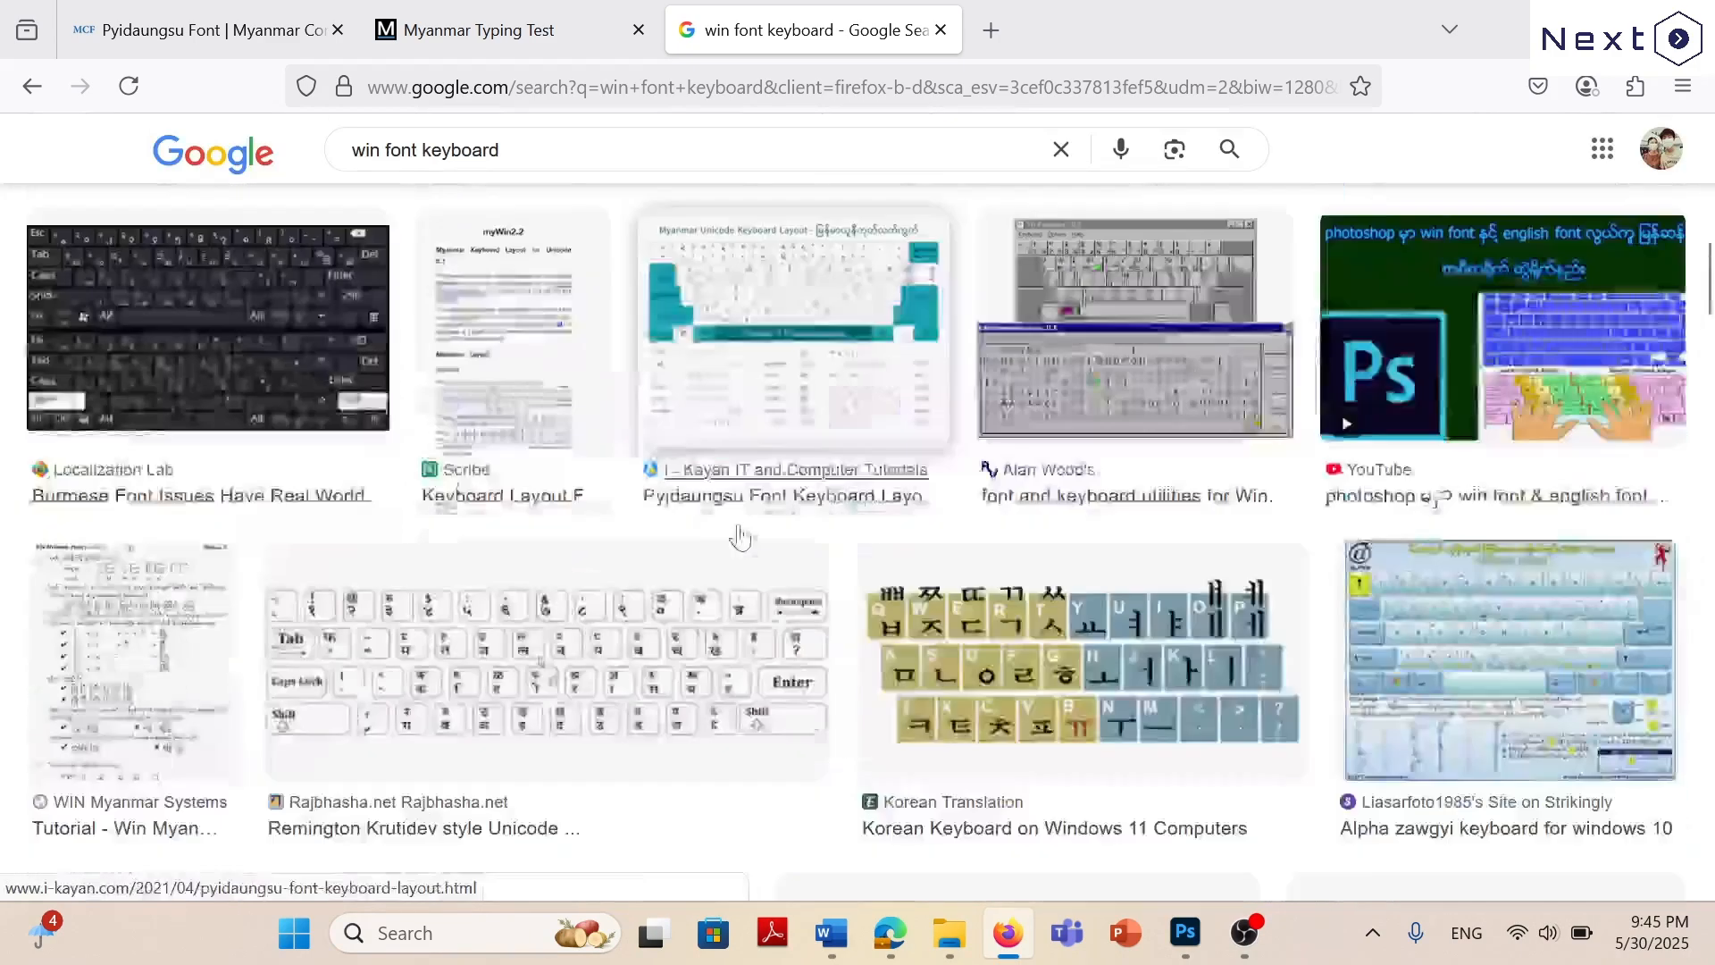
scroll(768, 474, up, 12)
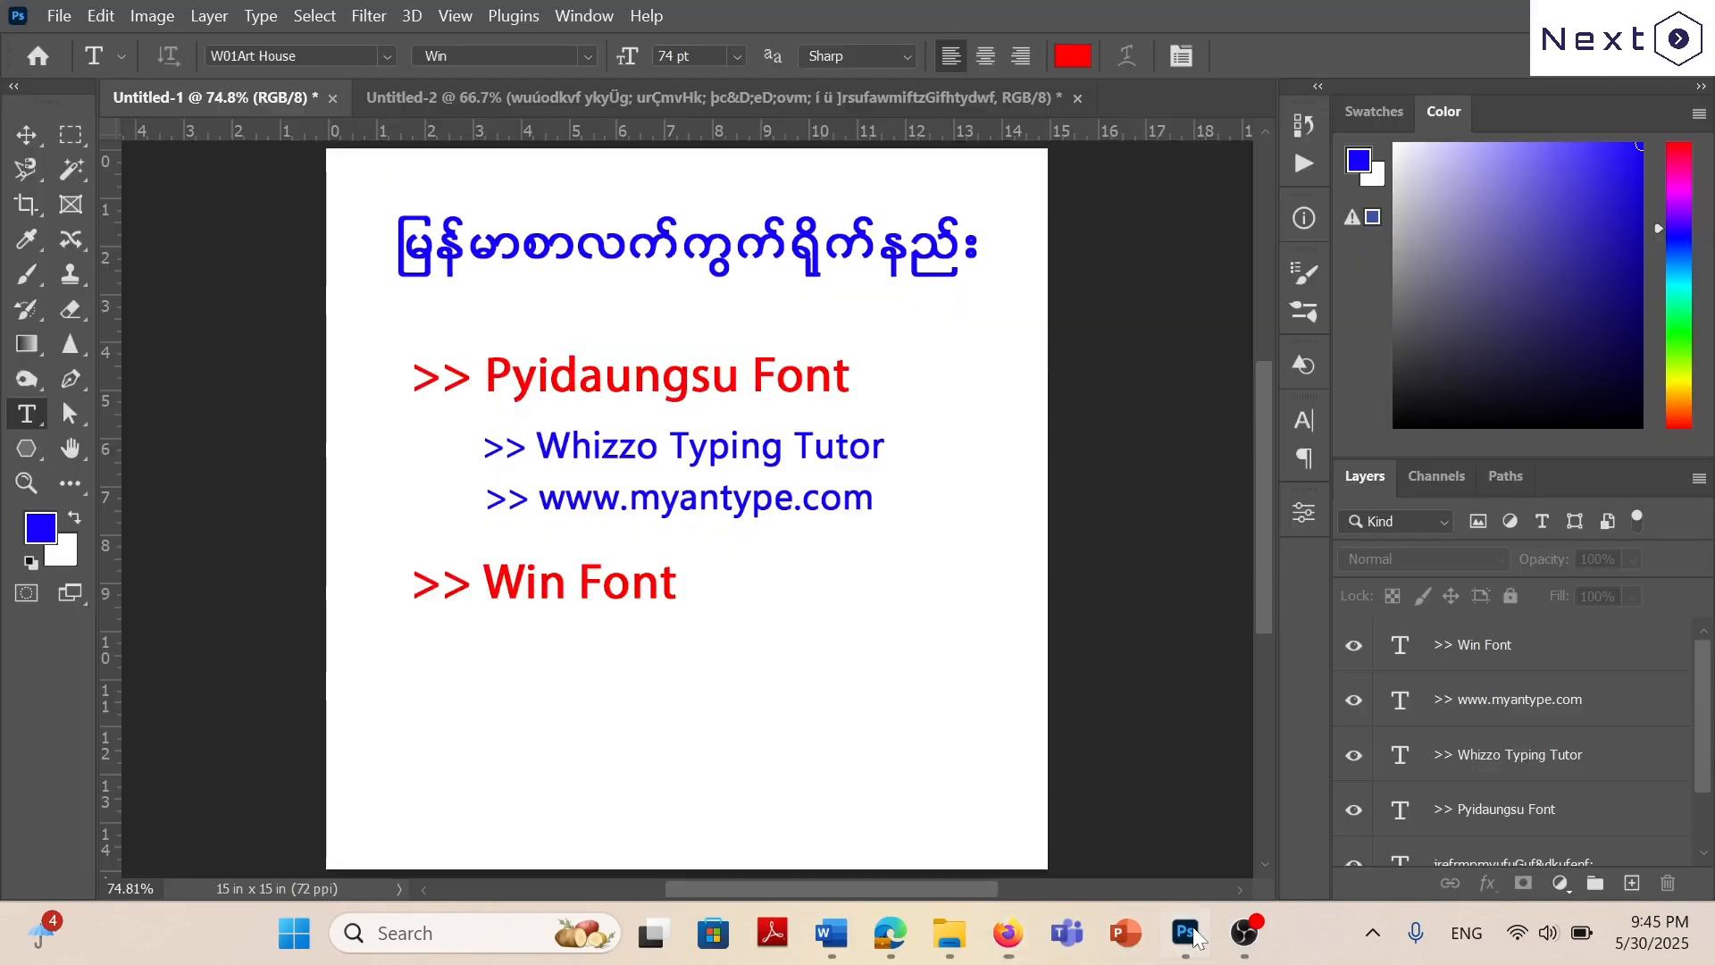
click(1186, 933)
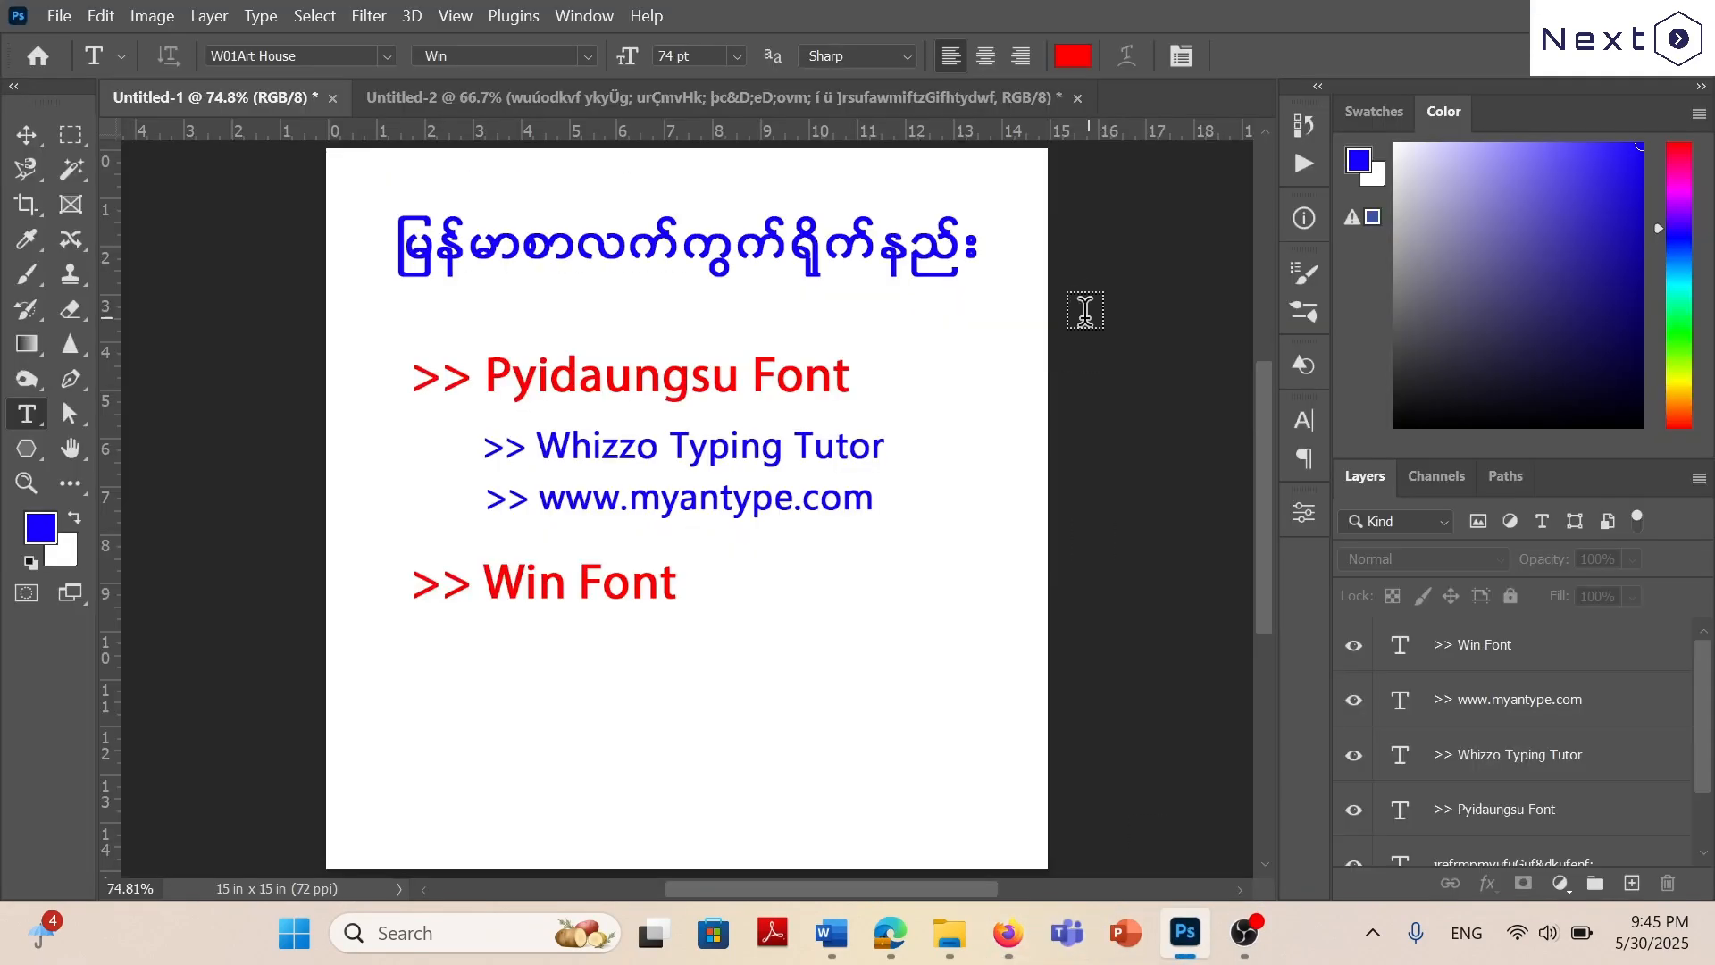